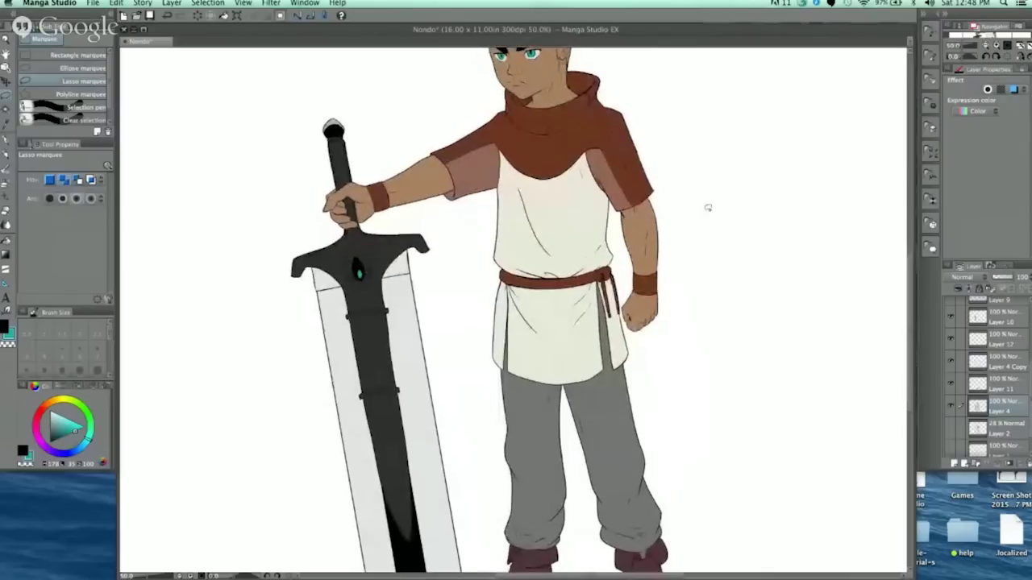
left_click_drag(721, 230, 666, 272)
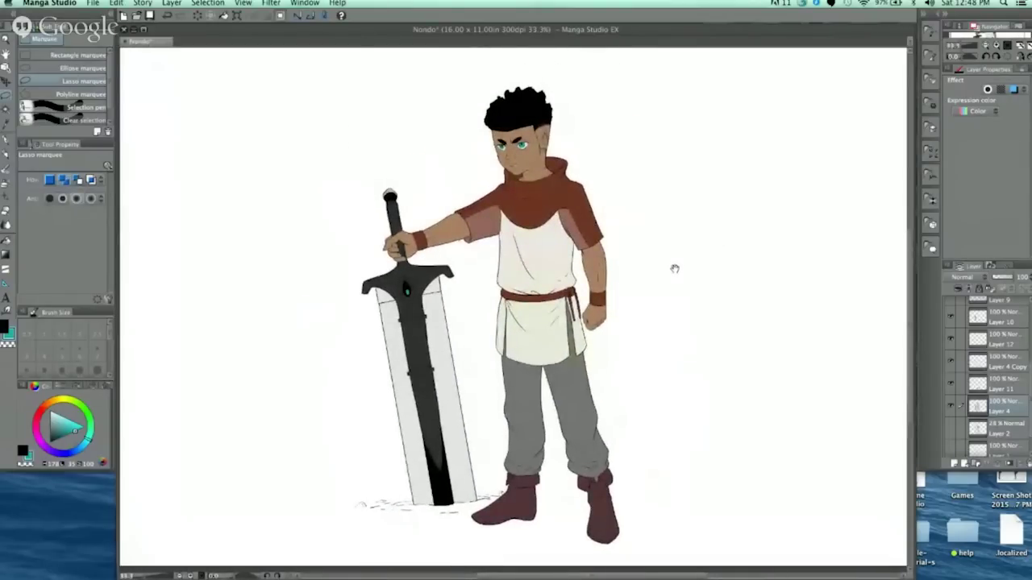
left_click_drag(675, 269, 665, 268)
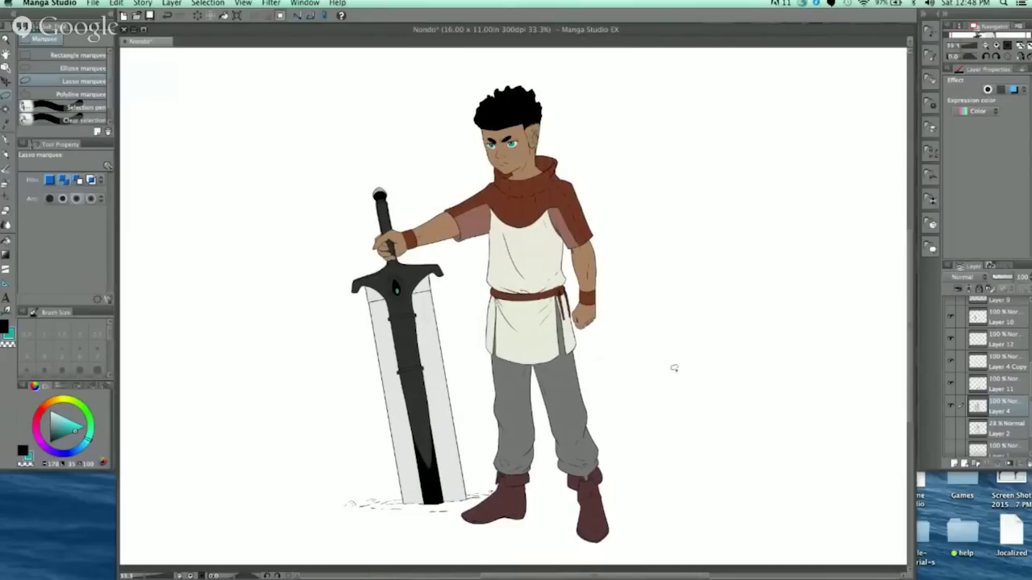
left_click_drag(666, 314, 677, 247)
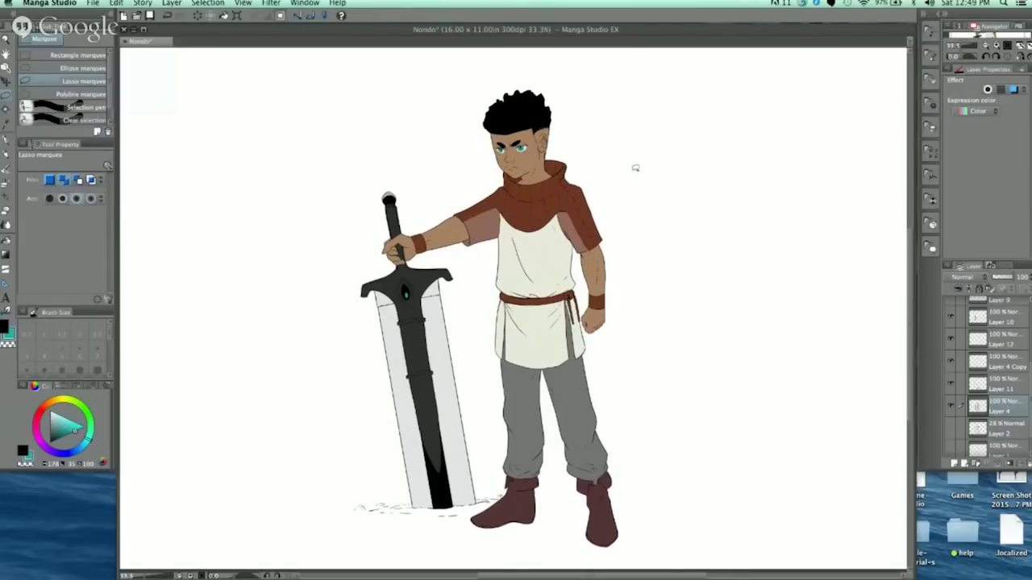
left_click_drag(653, 283, 656, 292)
left_click(650, 269, "super")
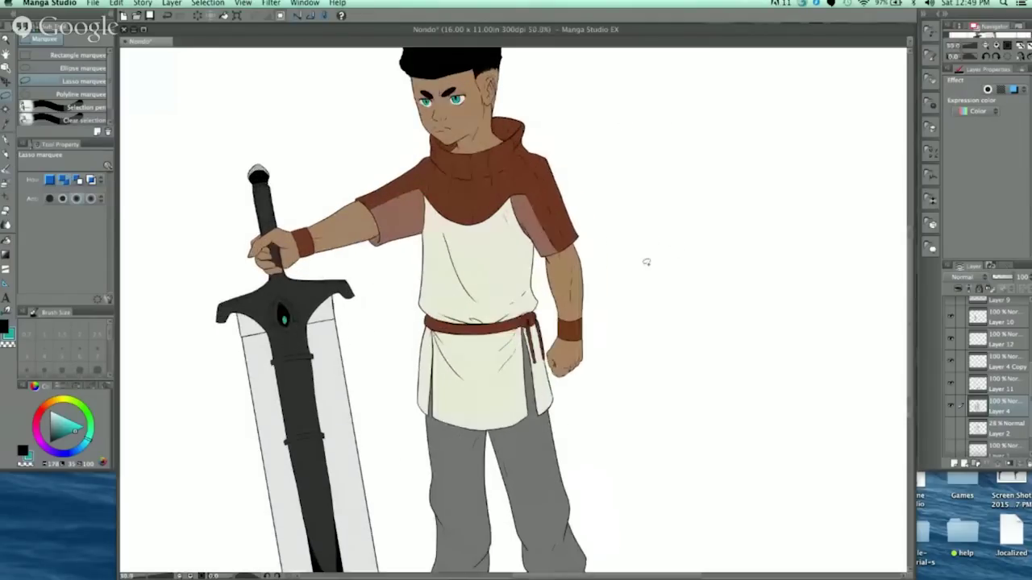
scroll(650, 301, "down", 1)
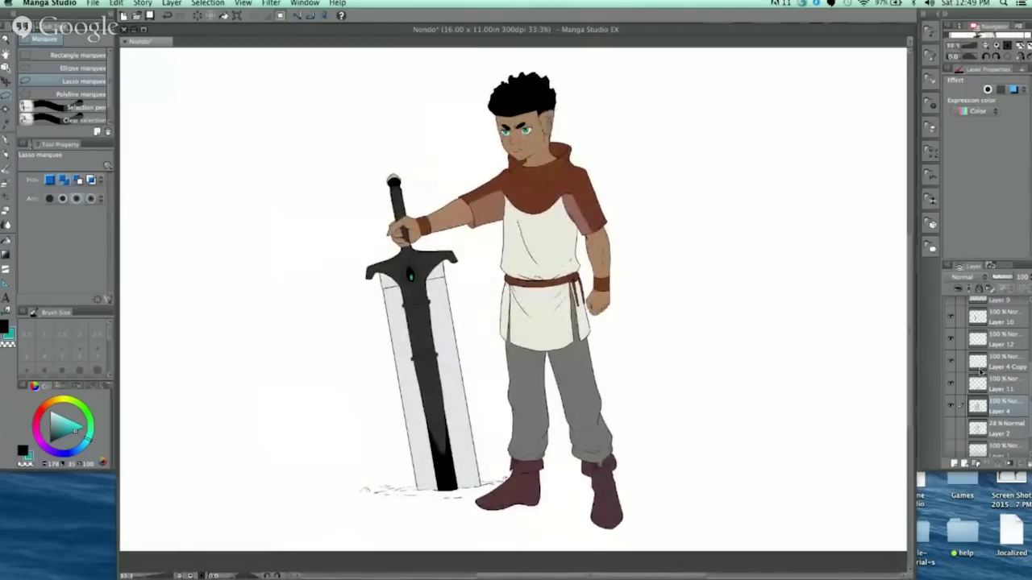
Step: Hide the flat colour layers above Layer 4, leaving the gray silhouette and the line art shown
scroll(1000, 379, "up", 5)
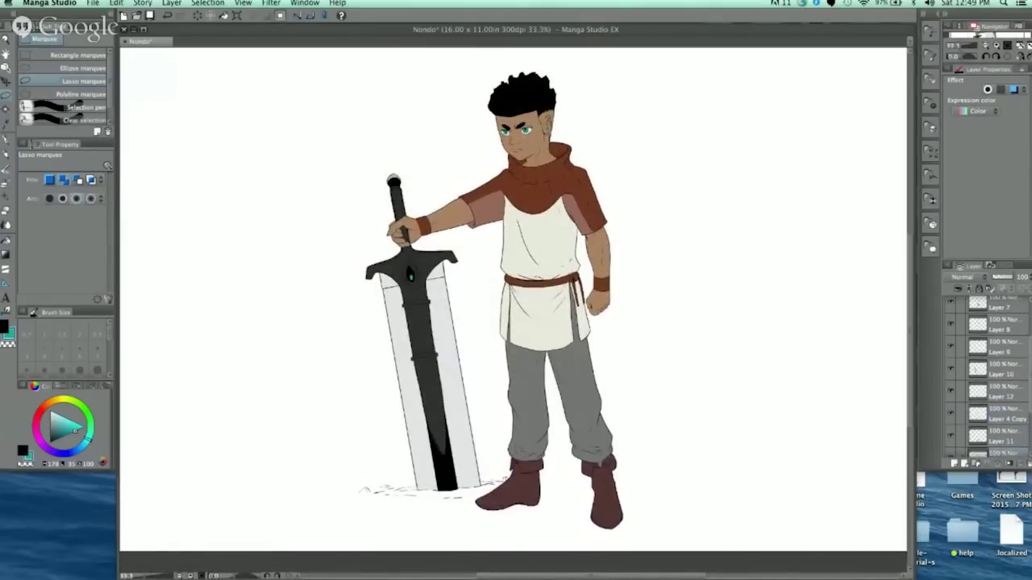
scroll(952, 308, "up", 3)
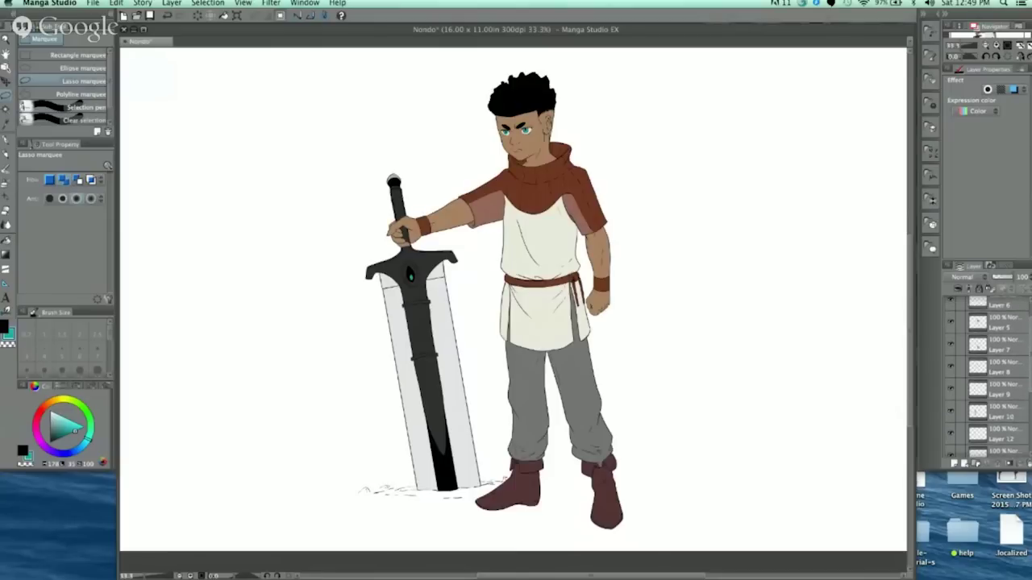
left_click_drag(952, 308, 951, 441)
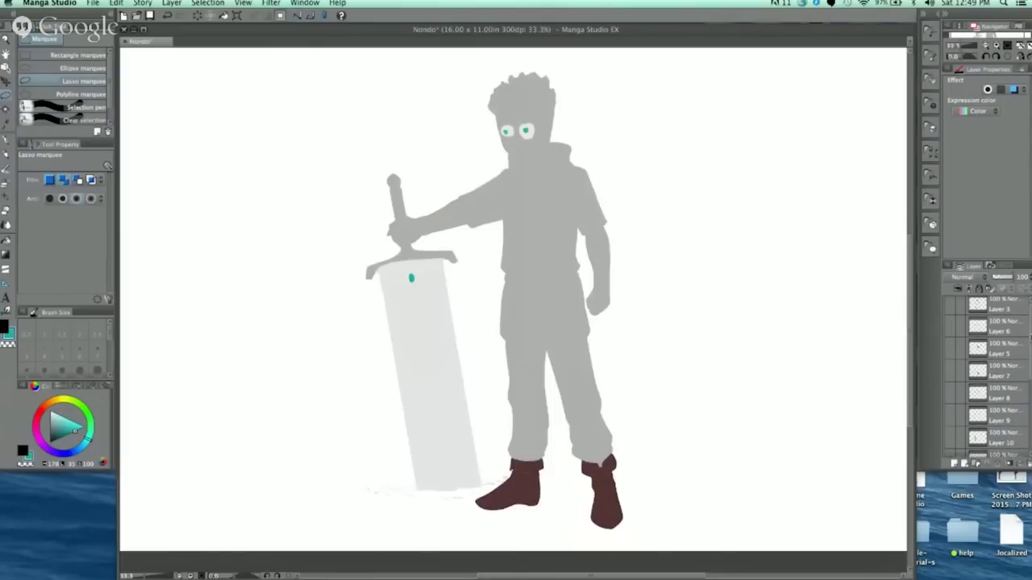
left_click_drag(1030, 337, 1030, 385)
left_click_drag(948, 372, 951, 415)
left_click_drag(1030, 386, 1029, 338)
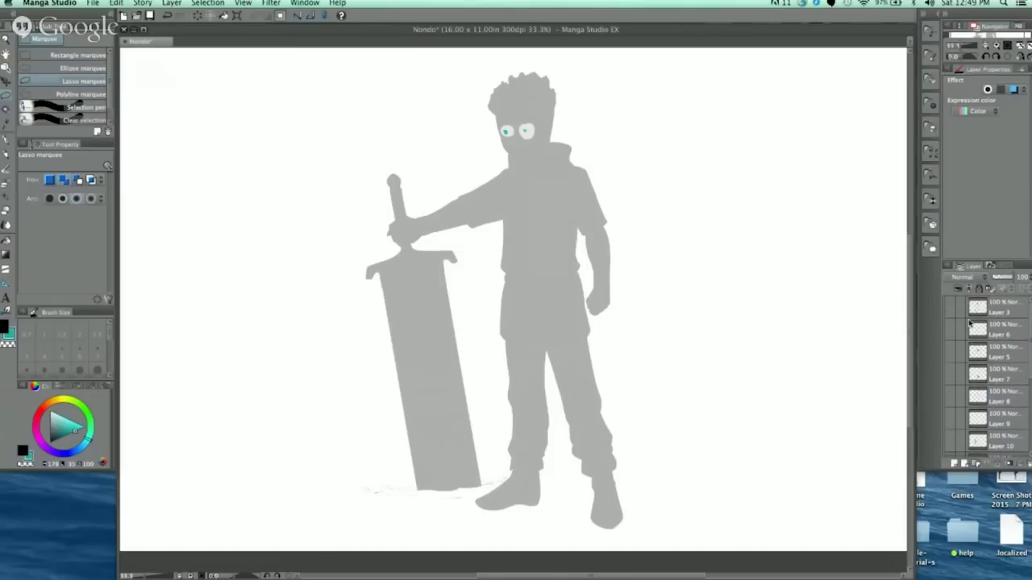
left_click(949, 308)
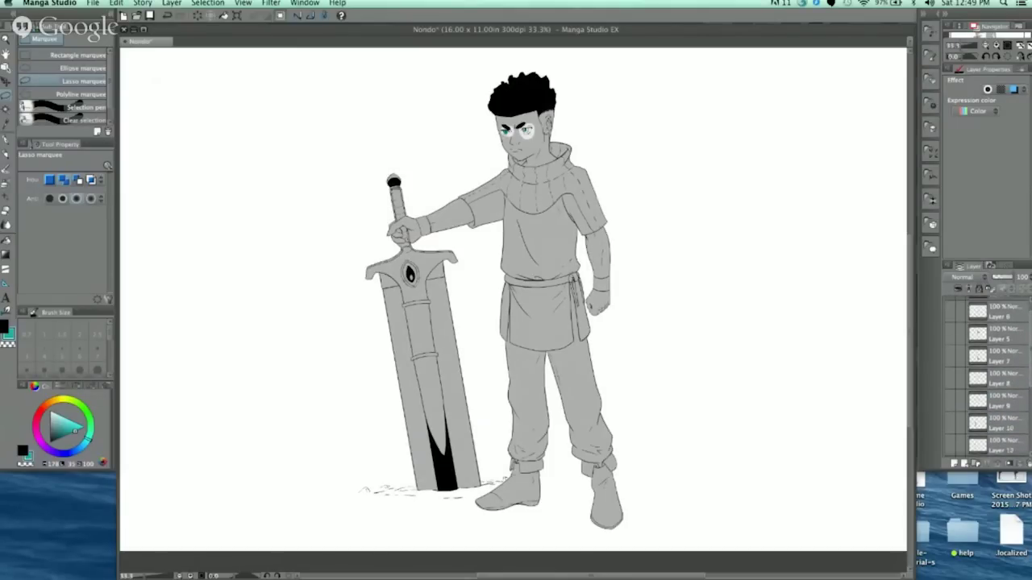
Step: Toggle Layer 4 off and on repeatedly to examine the gray silhouette under the line art
scroll(1000, 371, "down", 5)
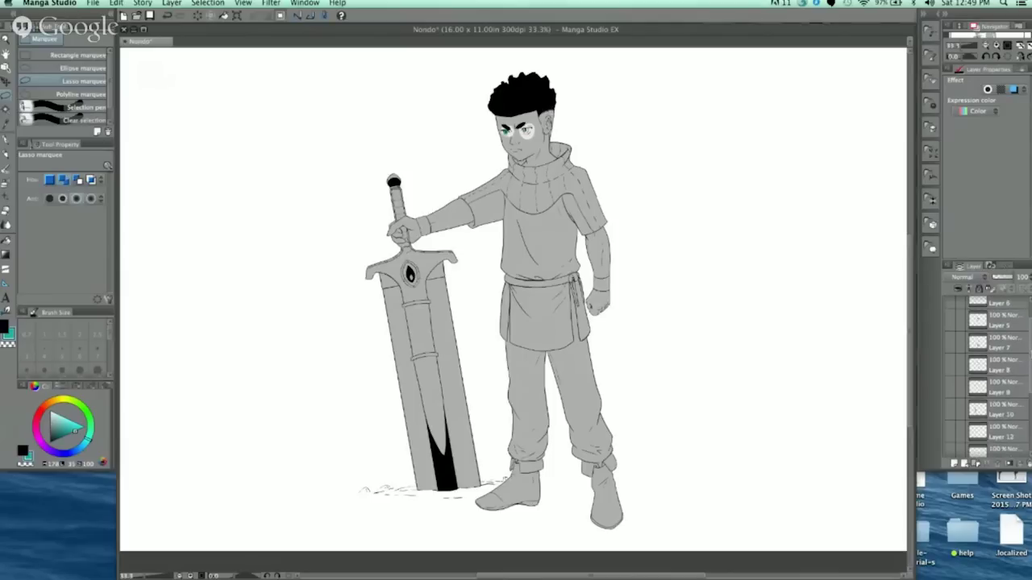
scroll(949, 383, "down", 2)
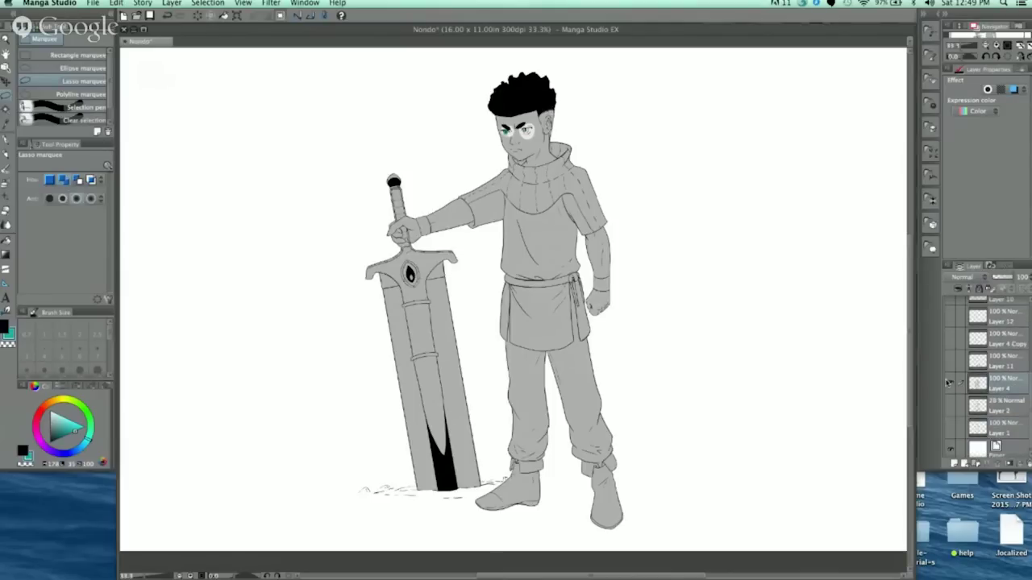
left_click(950, 384)
left_click(950, 384)
left_click(950, 384)
left_click(951, 385)
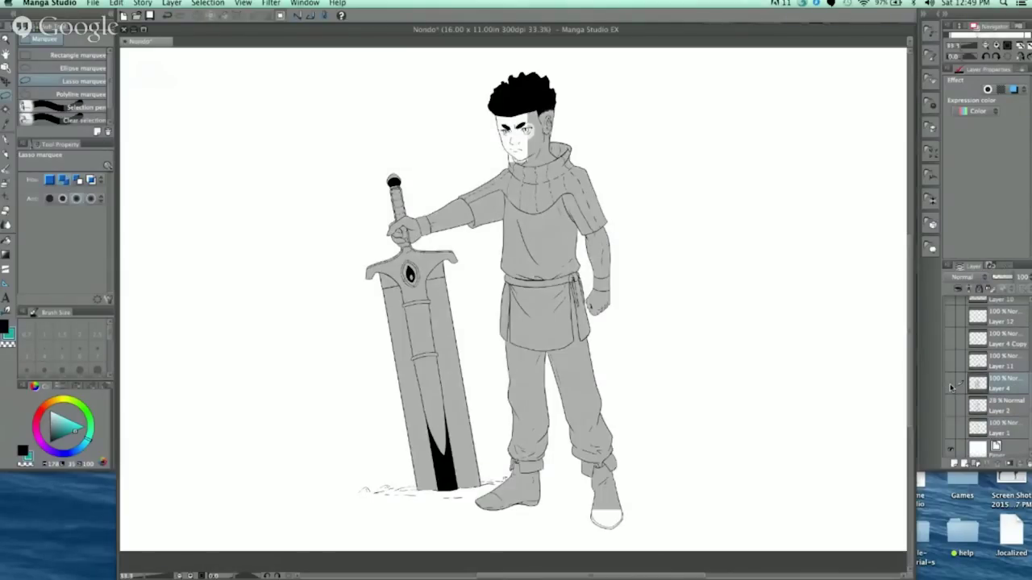
left_click(951, 386)
left_click(950, 385)
left_click(951, 386)
left_click(951, 385)
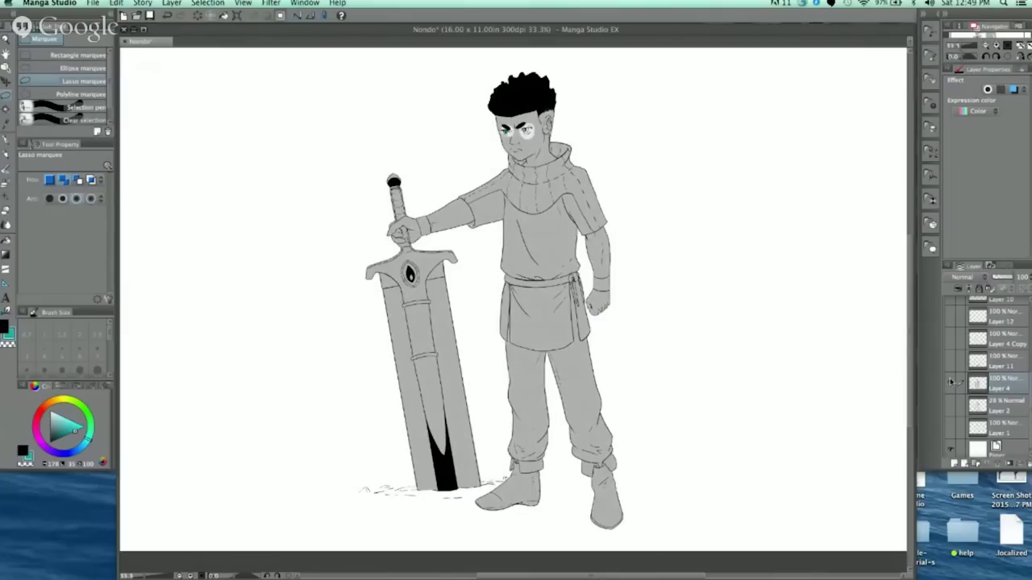
Step: Show all the flat colour layers above Layer 4 again
left_click(952, 364)
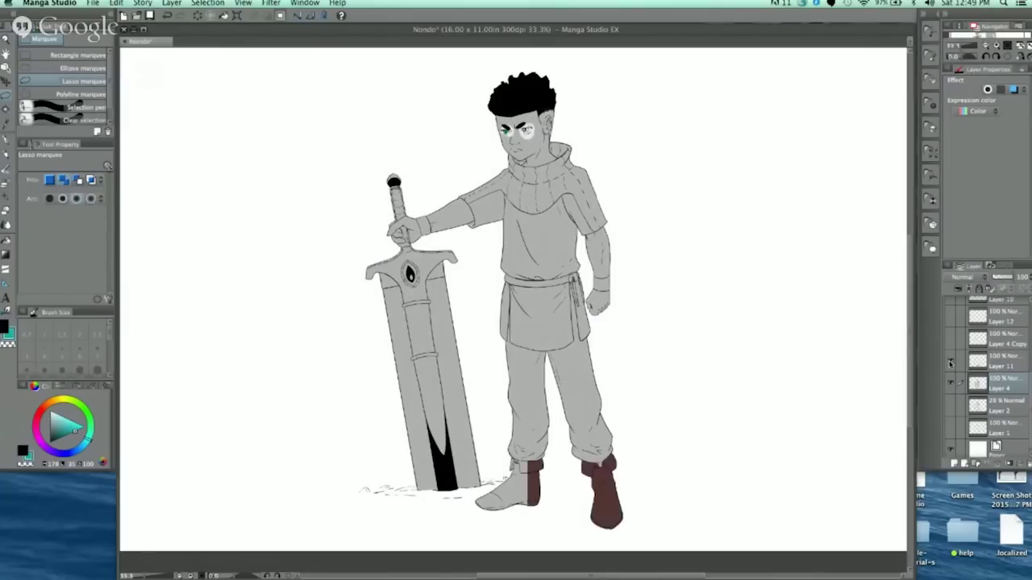
left_click(952, 343)
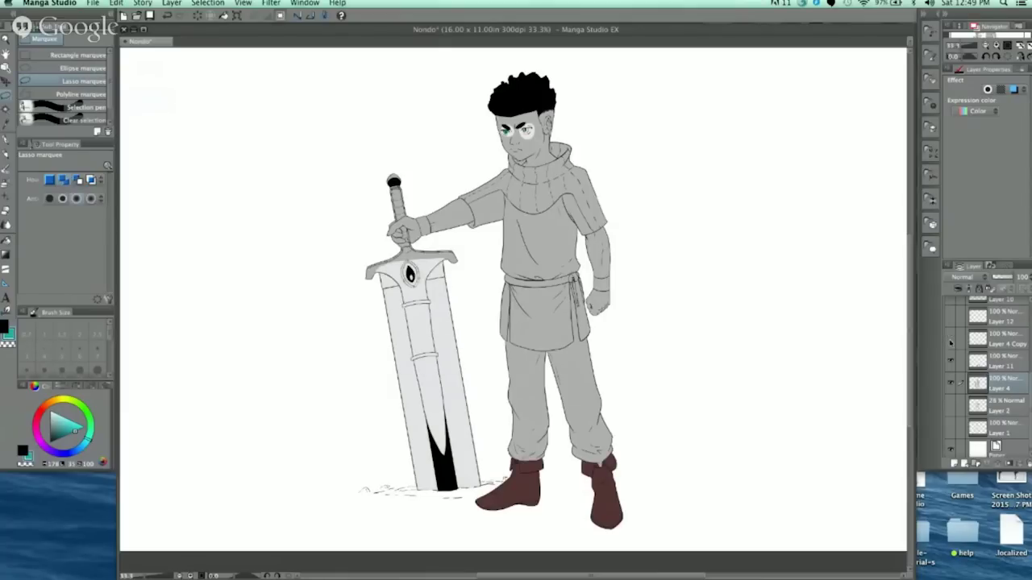
left_click(950, 363)
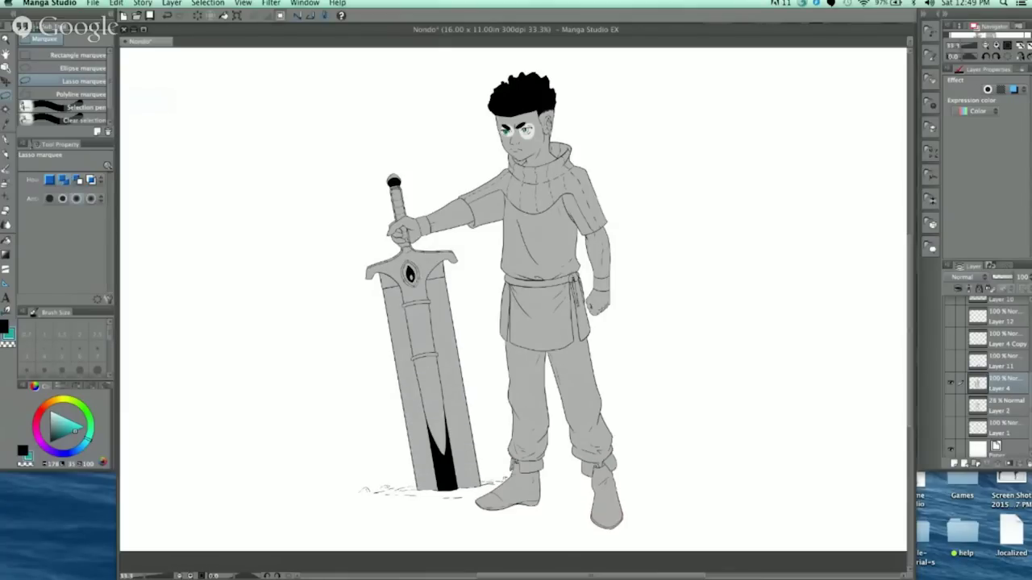
scroll(985, 392, "up", 2)
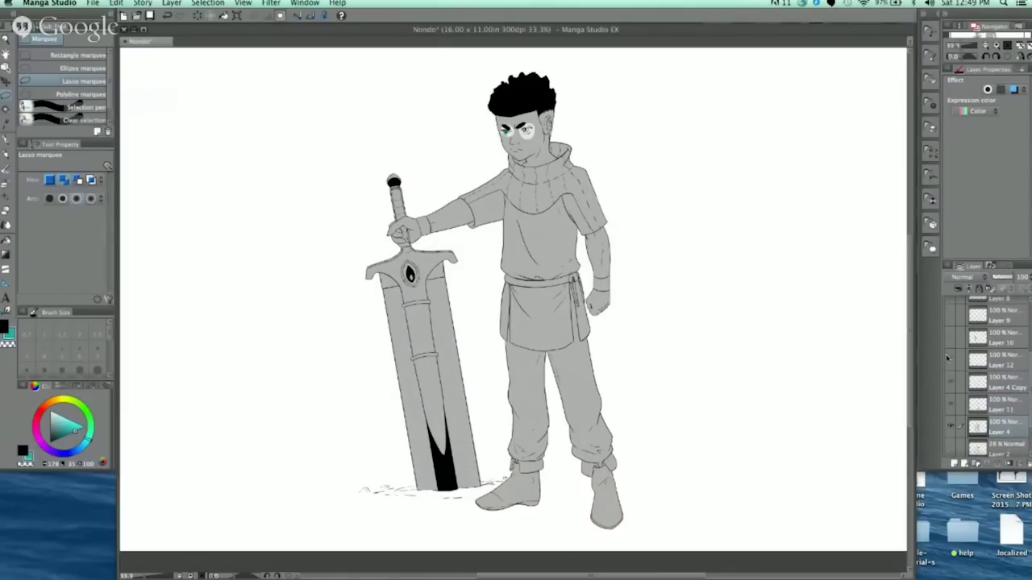
left_click_drag(948, 358, 950, 315)
scroll(1008, 352, "up", 4)
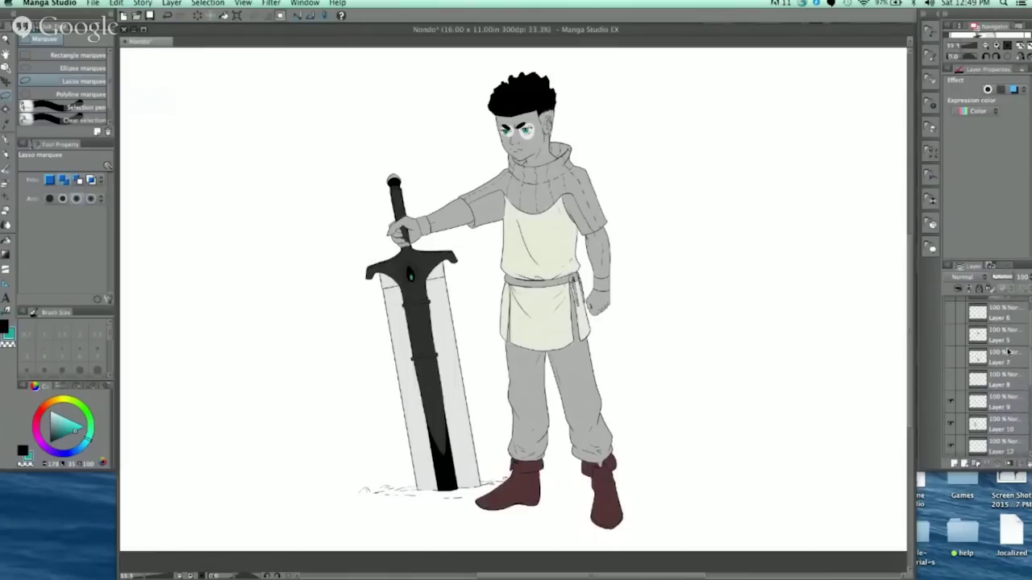
left_click_drag(951, 331, 950, 307)
scroll(1028, 340, "up", 1)
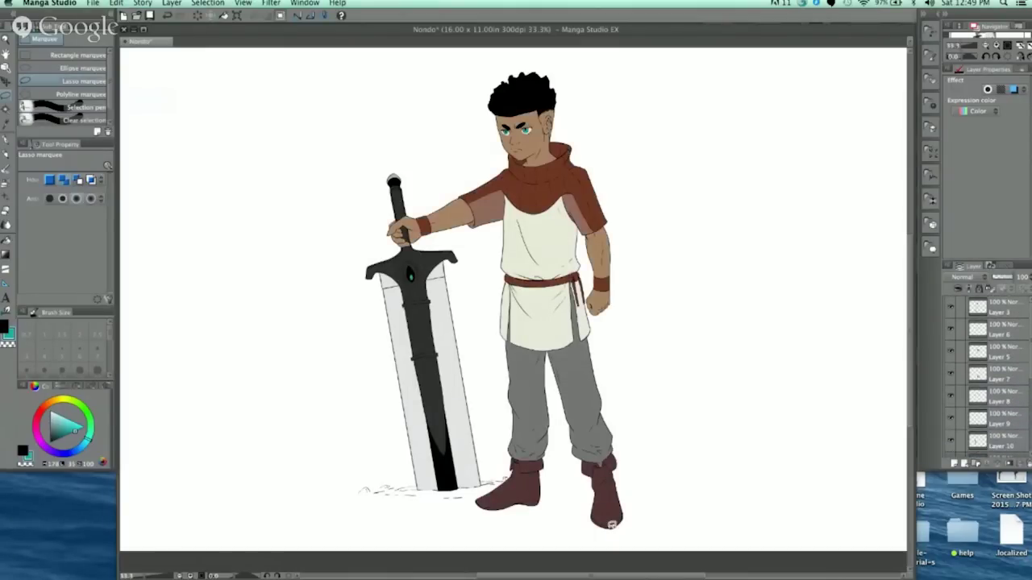
Step: Duplicate Layer 4 and move the copy above Layer 3 at the top of the layer stack
scroll(1024, 350, "down", 2)
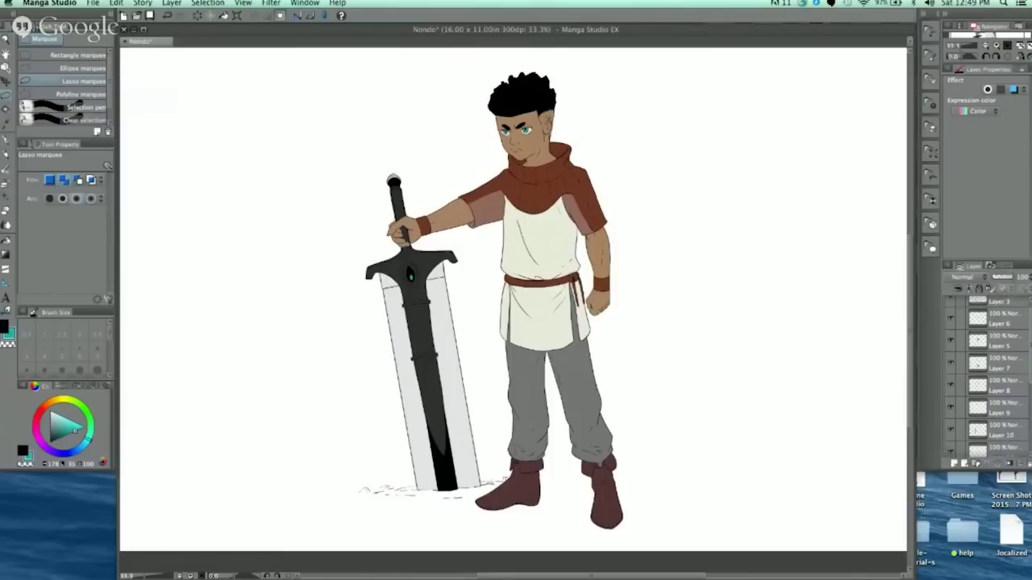
scroll(1029, 407, "down", 5)
scroll(1030, 405, "up", 2)
scroll(1029, 395, "down", 2)
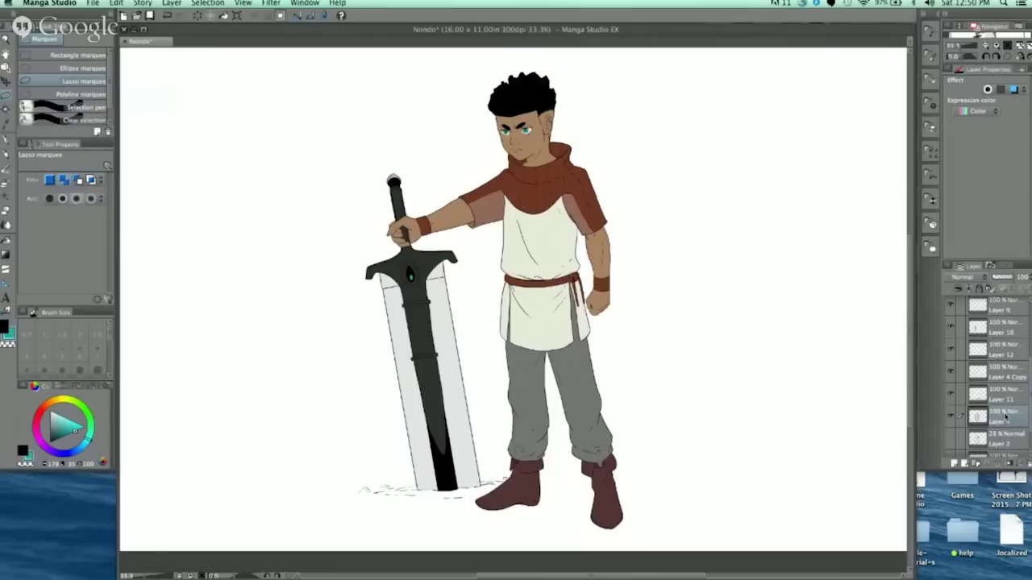
right_click(1009, 416)
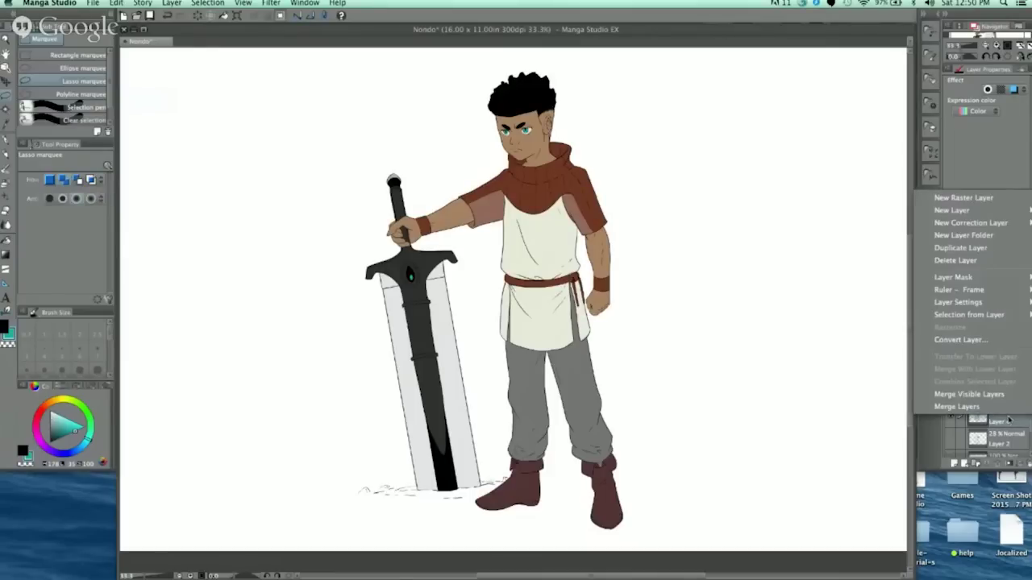
left_click(960, 248)
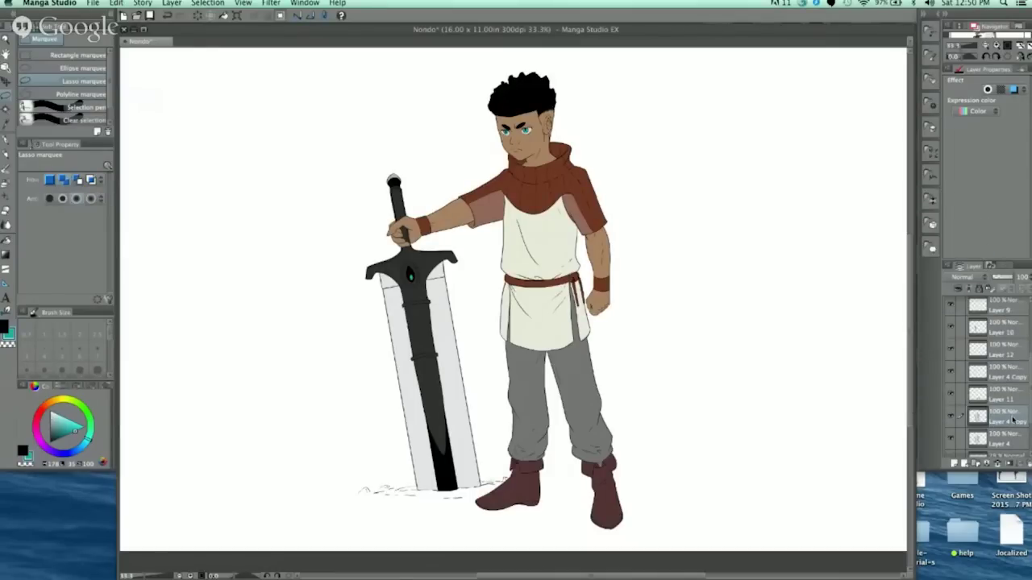
left_click_drag(1008, 413, 1000, 303)
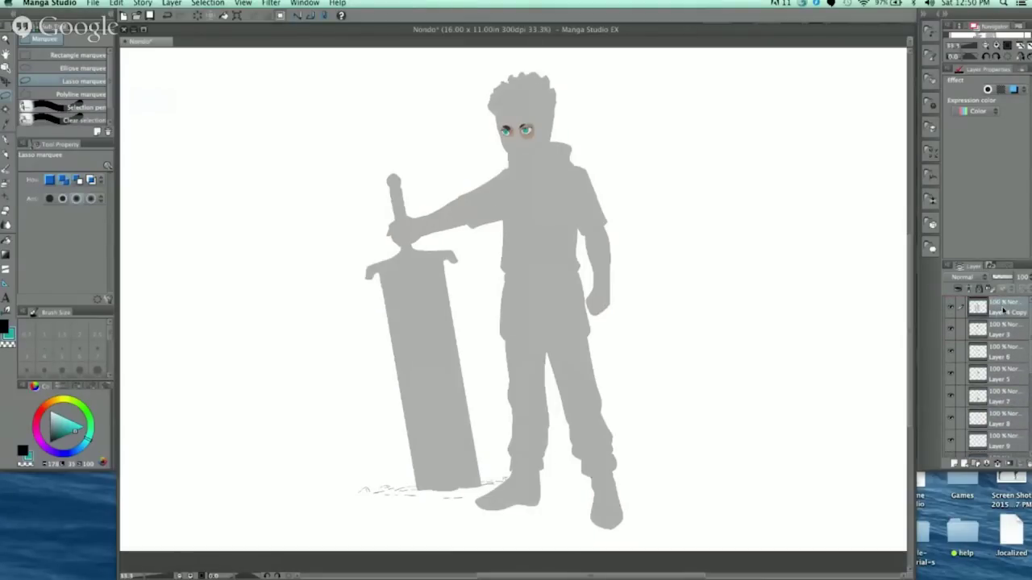
Step: Paint over both eye openings in the copied silhouette with gray, using the G-pen at brush size 25
scroll(544, 149, "up", 2)
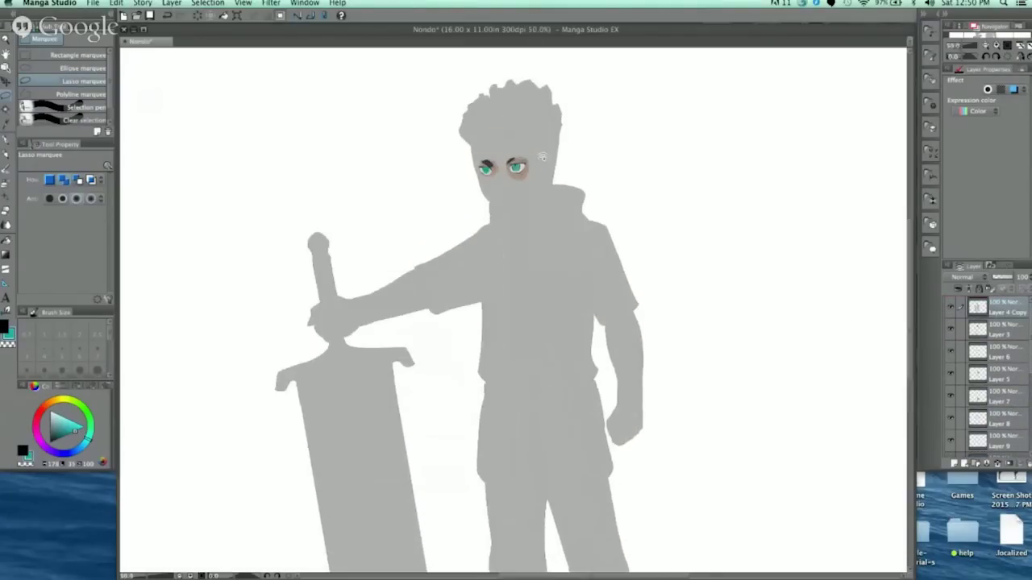
scroll(539, 156, "up", 6)
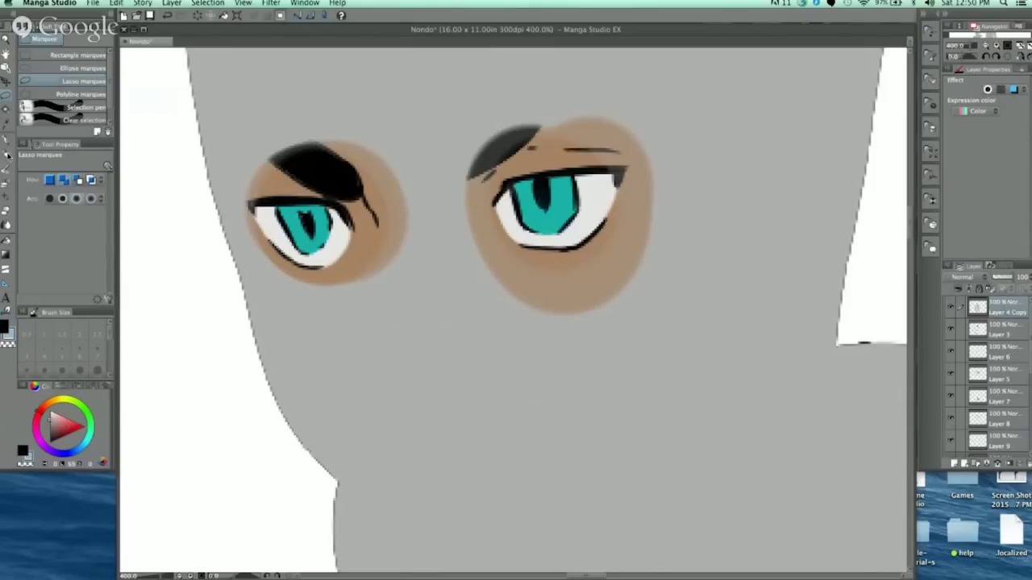
left_click(10, 157)
key("bracketright")
key("bracketright")
key("bracketright")
key("bracketright")
key("bracketright")
key("bracketright")
mouse_move(258, 150)
left_mouse_down()
mouse_move(267, 226)
mouse_move(244, 185)
mouse_move(282, 138)
mouse_move(334, 152)
mouse_move(395, 254)
left_mouse_up()
mouse_move(488, 128)
left_mouse_down()
mouse_move(473, 231)
mouse_move(511, 184)
mouse_move(546, 193)
mouse_move(575, 157)
mouse_move(585, 302)
mouse_move(620, 116)
mouse_move(648, 135)
mouse_move(553, 166)
left_mouse_up()
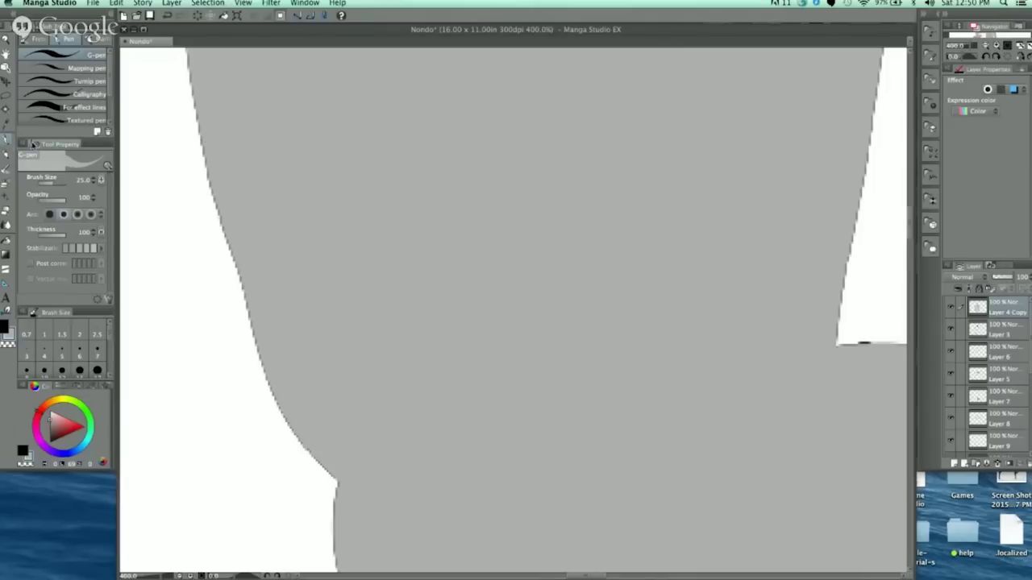
Step: Set the combine mode of the copied silhouette layer to Multiply
scroll(610, 281, "down", 4)
scroll(659, 316, "down", 2)
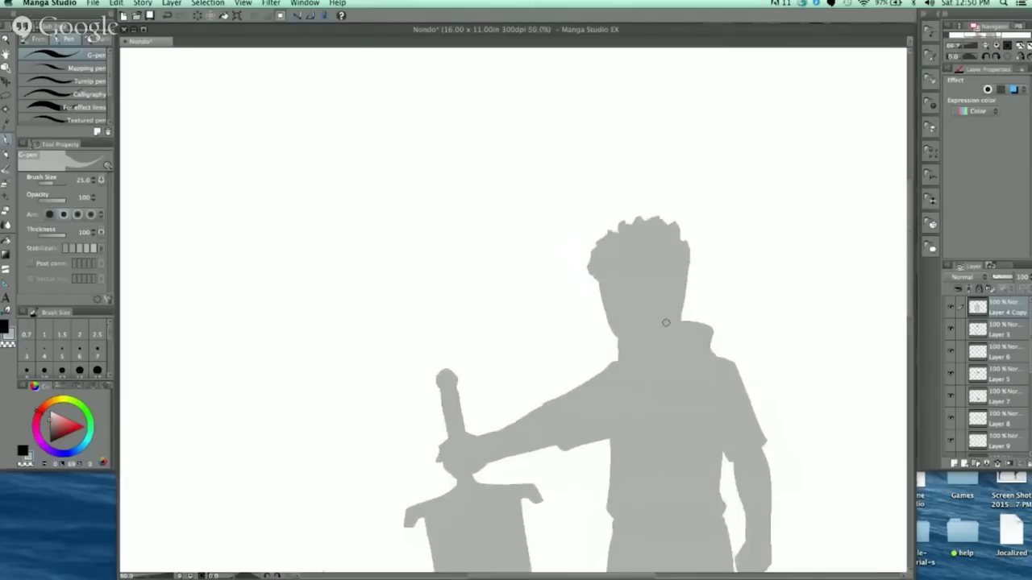
scroll(692, 331, "down", 1)
left_click_drag(696, 360, 627, 238)
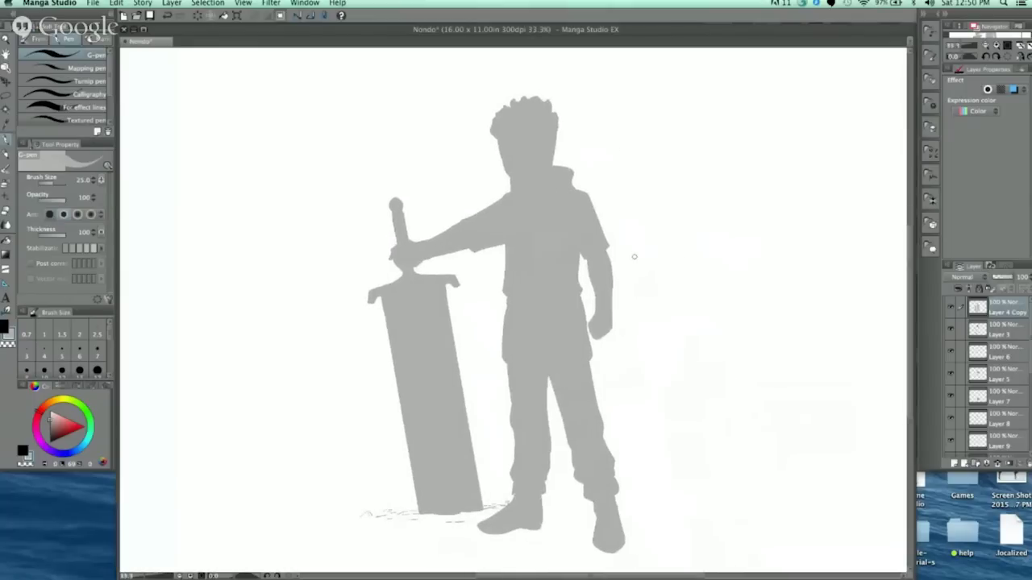
scroll(634, 330, "up", 1)
left_click_drag(633, 329, 673, 292)
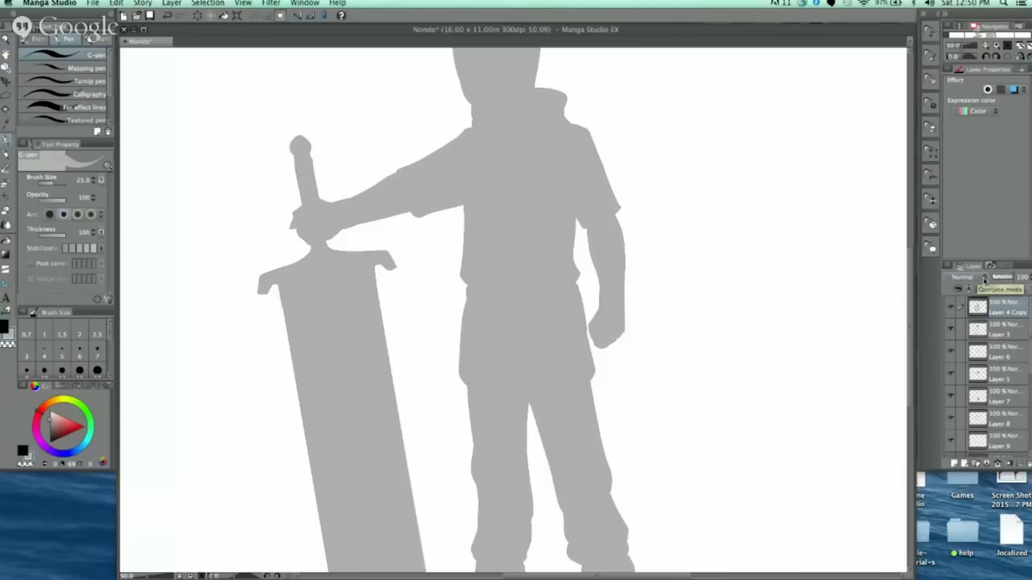
left_click(983, 278)
left_click(969, 310)
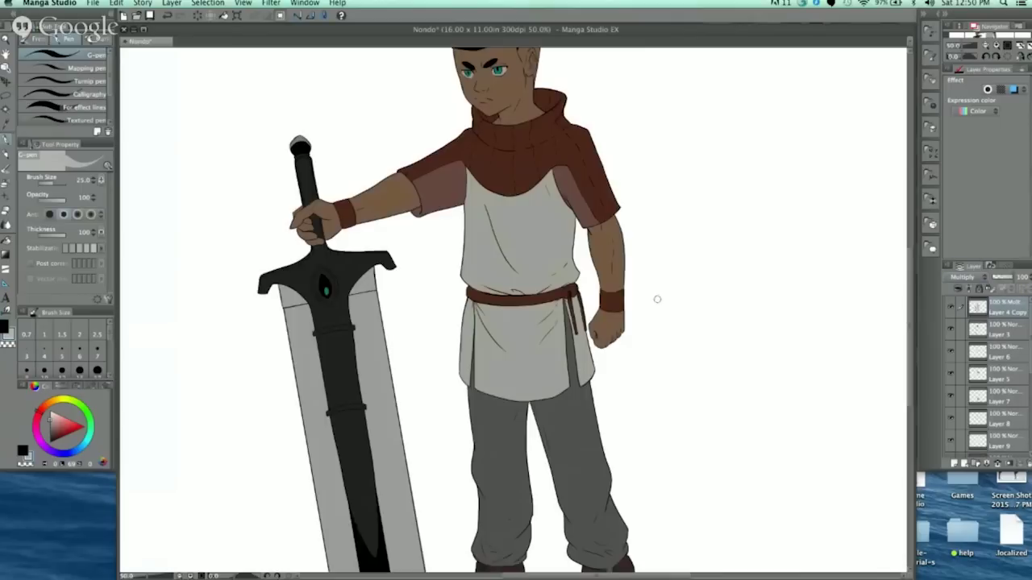
Step: Lasso the lit front plane of the face and delete it from the Multiply shadow layer, leaving shadow along the cheek and neck
left_click_drag(693, 341, 637, 330)
left_click(646, 293, "alt")
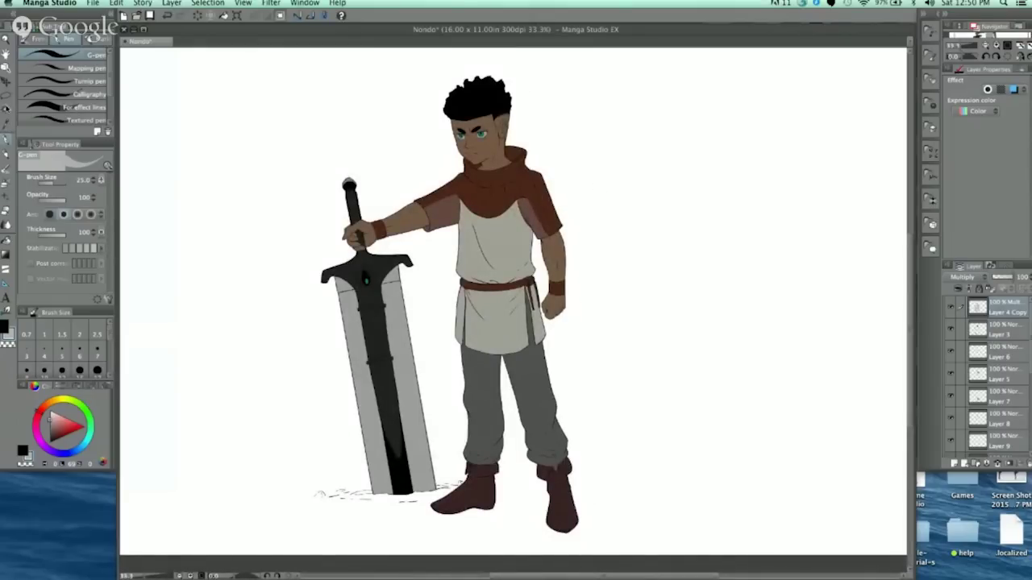
key("m")
scroll(507, 147, "up", 2)
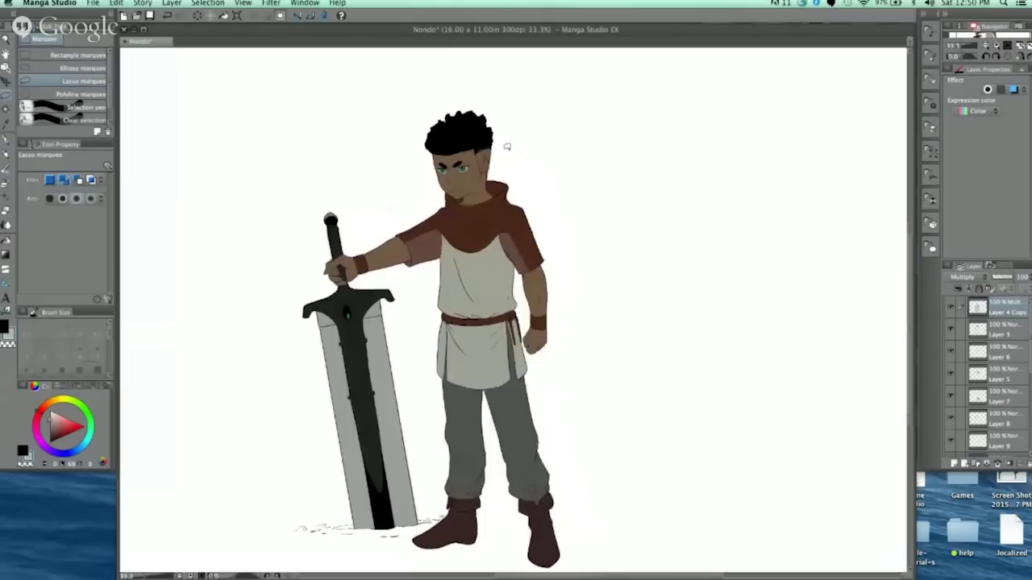
scroll(507, 146, "up", 5)
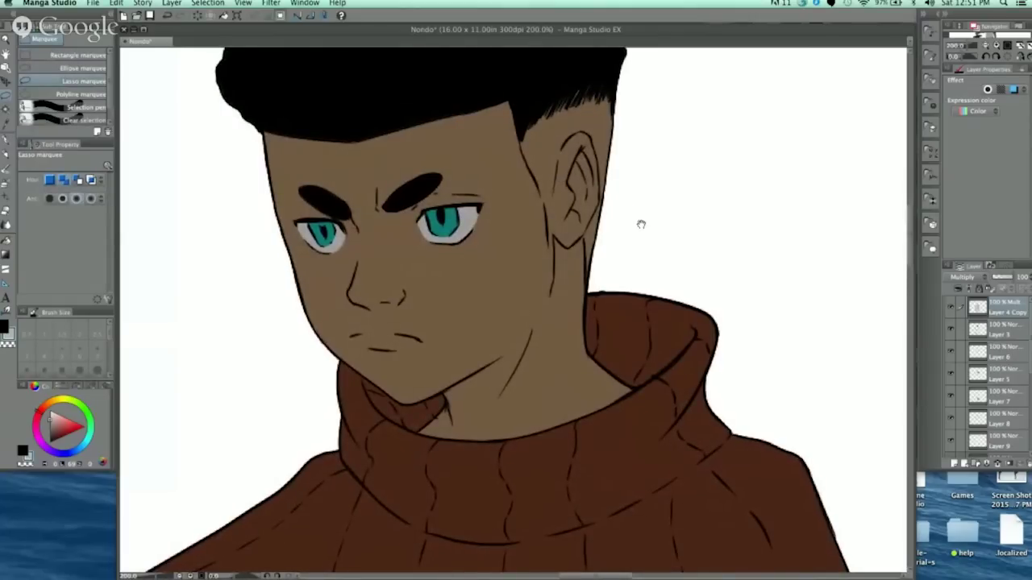
left_click_drag(641, 224, 641, 248)
mouse_move(560, 214)
left_mouse_down()
mouse_move(623, 210)
mouse_move(630, 186)
left_mouse_up()
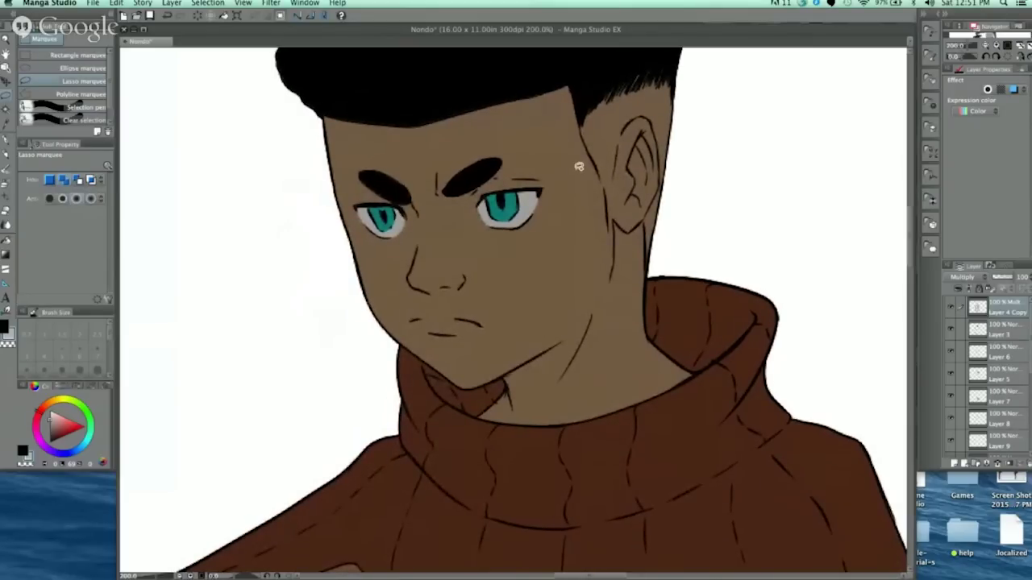
left_click_drag(688, 179, 660, 232)
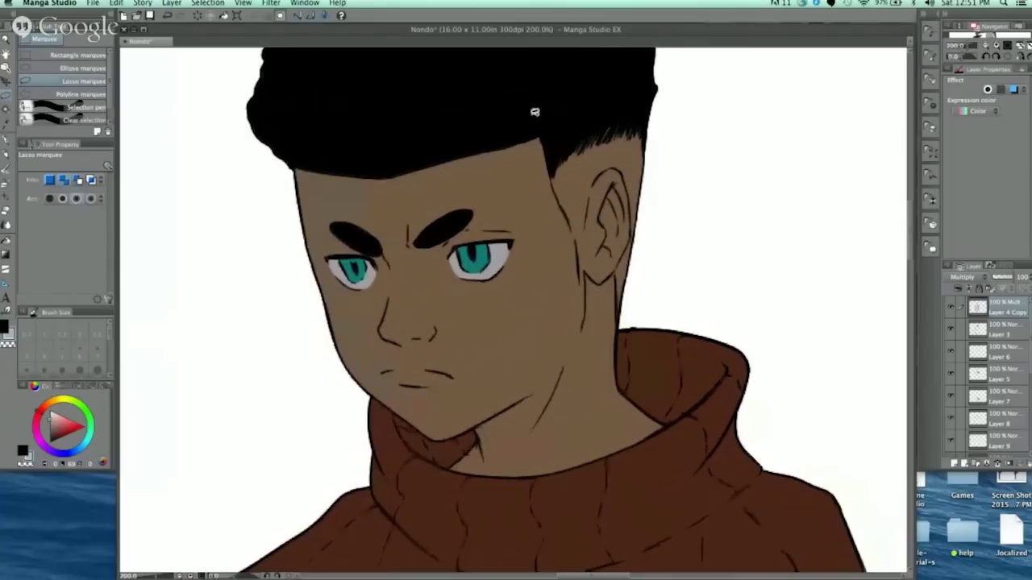
mouse_move(529, 154)
left_mouse_down()
mouse_move(541, 223)
mouse_move(522, 339)
mouse_move(498, 399)
mouse_move(476, 425)
mouse_move(440, 437)
mouse_move(367, 386)
mouse_move(287, 227)
mouse_move(285, 162)
mouse_move(423, 88)
mouse_move(536, 120)
left_mouse_up()
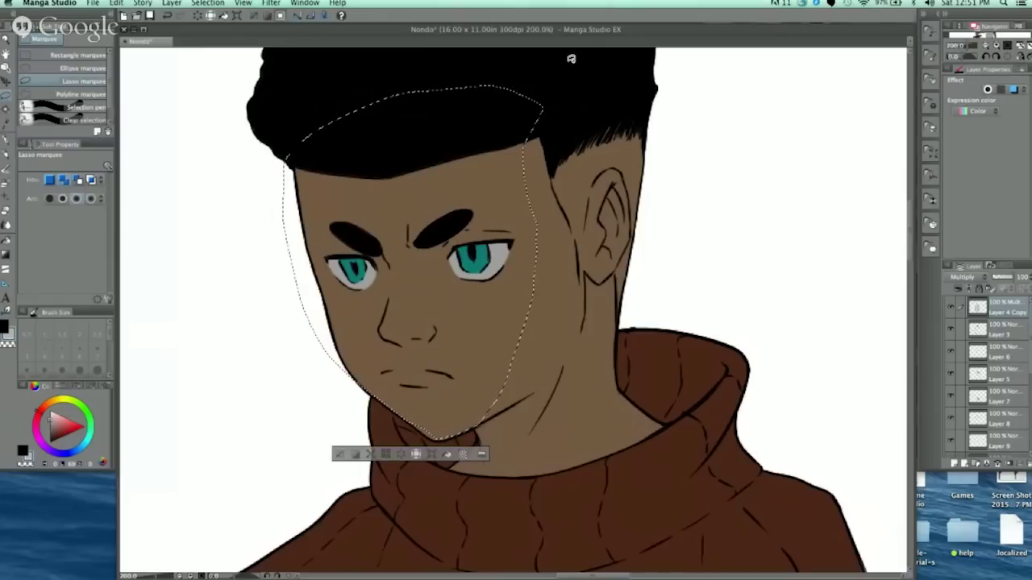
key("Delete")
key("super+d")
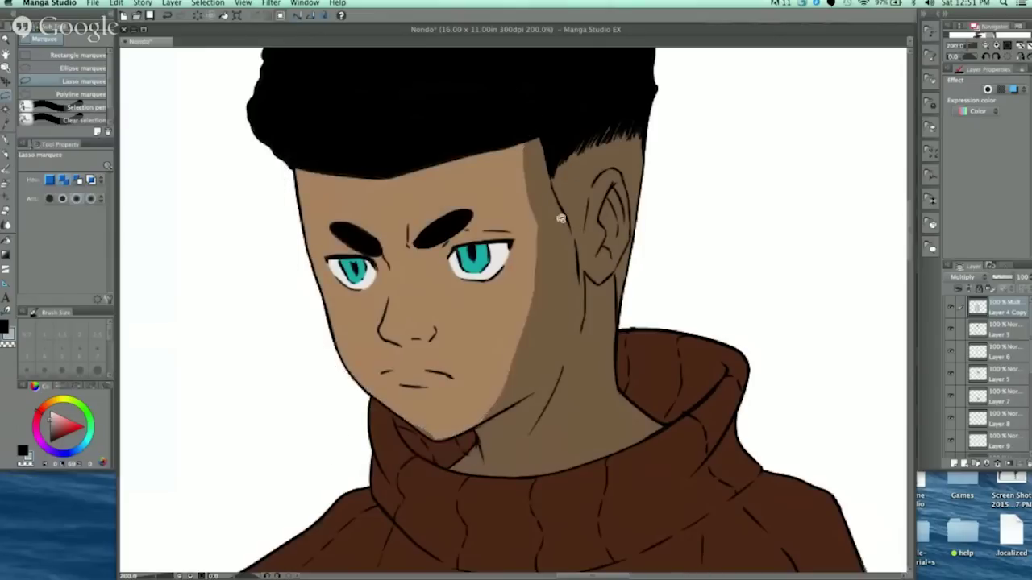
Step: Create a new layer and move it to the top of the layer stack, above Layer 4 Copy
scroll(585, 194, "down", 1)
scroll(585, 197, "down", 3)
left_click_drag(668, 247, 653, 216)
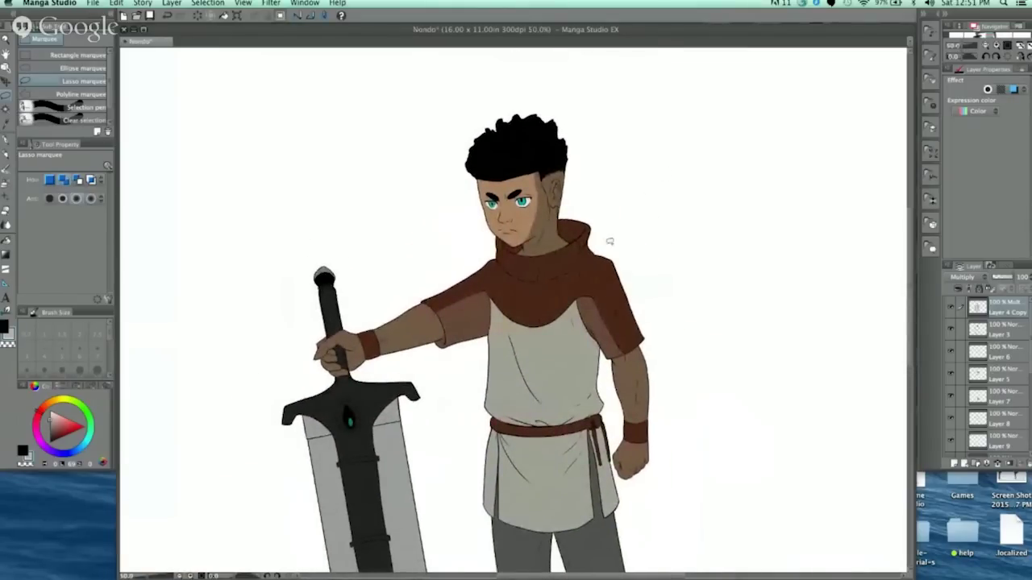
left_click(1014, 377)
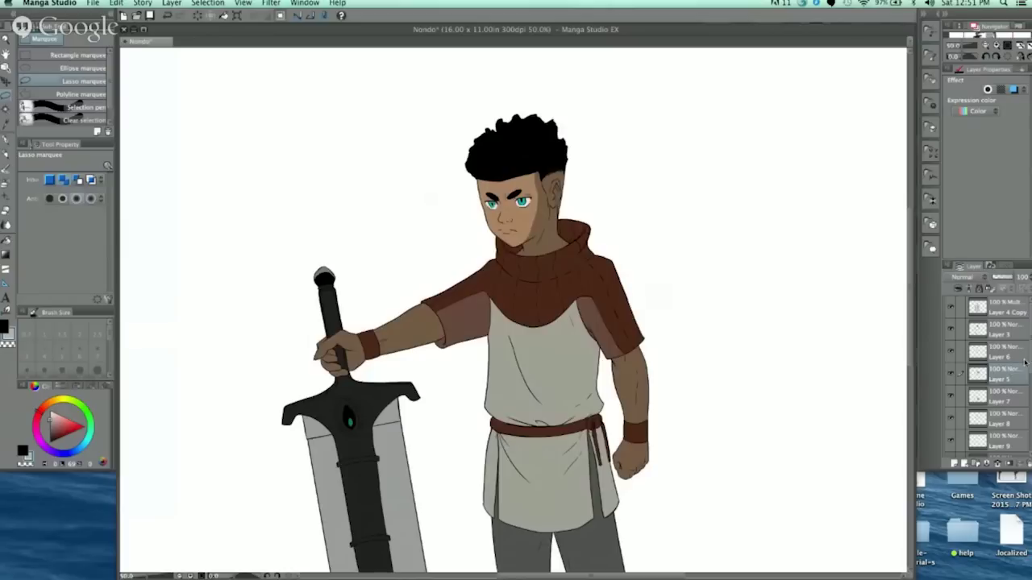
left_click_drag(1006, 379, 1001, 296)
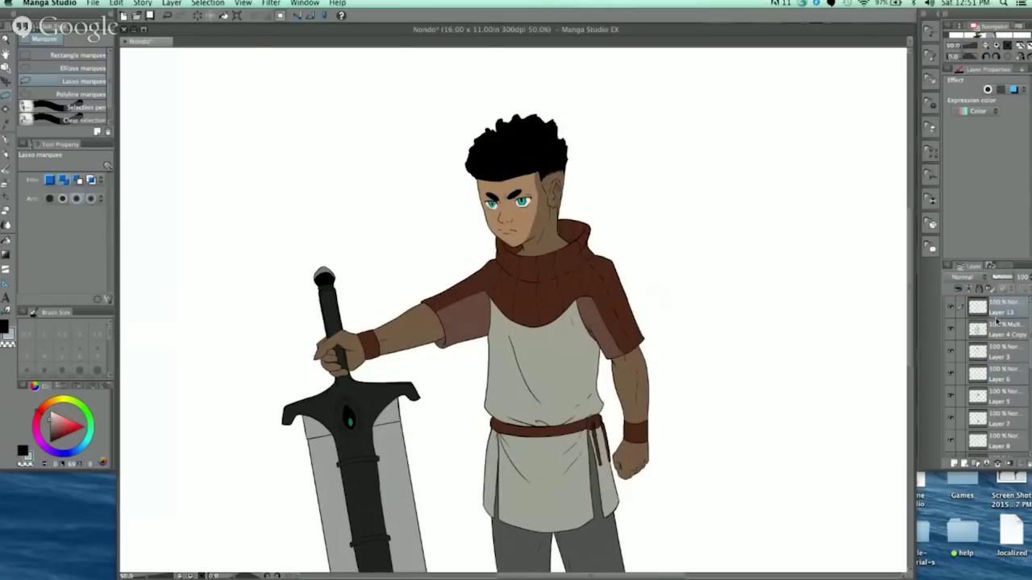
Step: Paint a solid yellow sun disc on the new layer, up and to the left of the swordsman, using the G-pen at size 25
left_click_drag(50, 396, 107, 437)
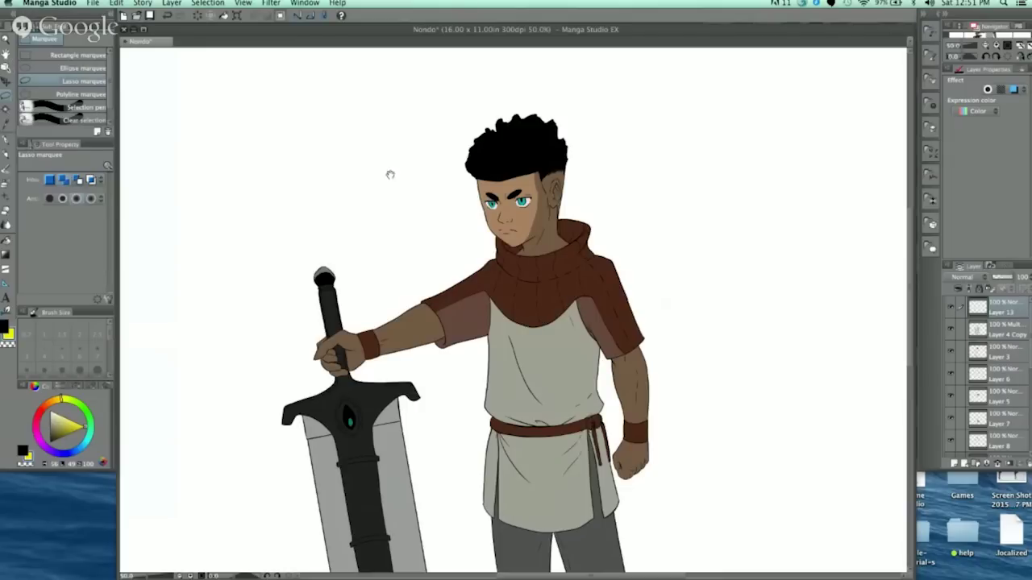
left_click_drag(424, 182, 511, 189)
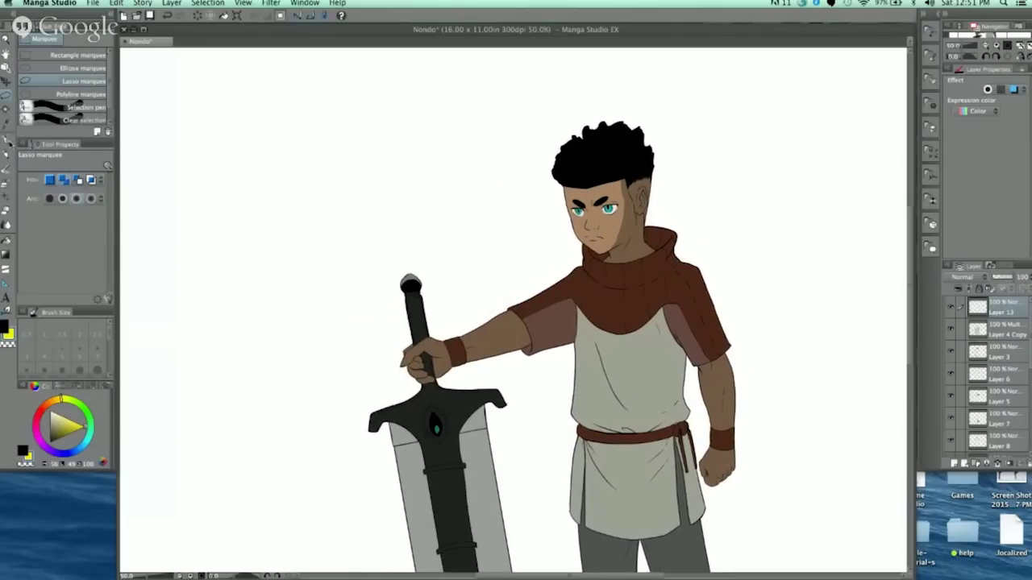
left_click(7, 141)
mouse_move(264, 100)
left_mouse_down()
mouse_move(249, 144)
mouse_move(236, 127)
mouse_move(249, 107)
mouse_move(233, 133)
left_mouse_up()
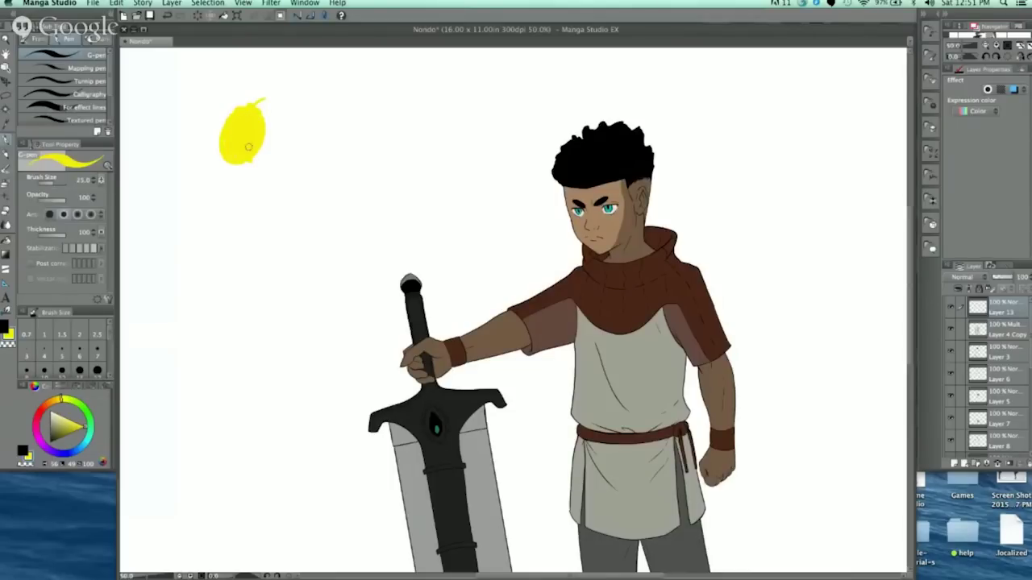
left_click_drag(263, 128, 257, 107)
left_click_drag(254, 103, 271, 133)
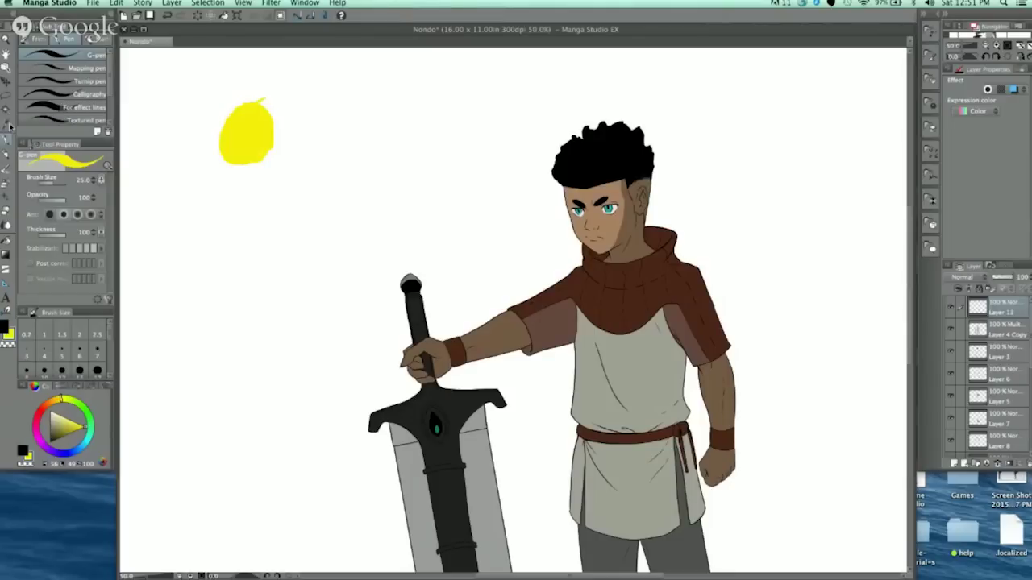
left_click(5, 95)
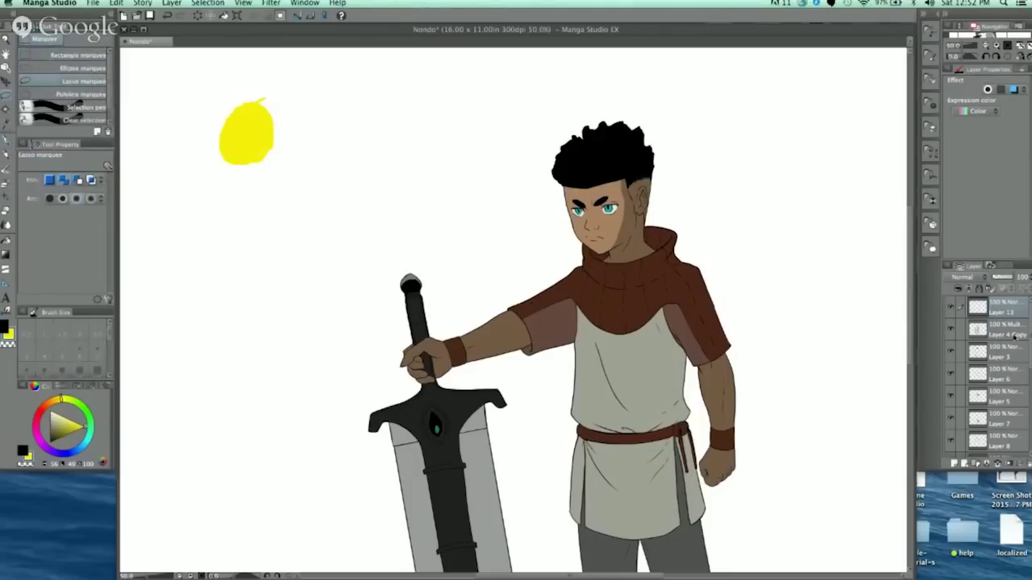
left_click(999, 331)
scroll(645, 247, "right", 3)
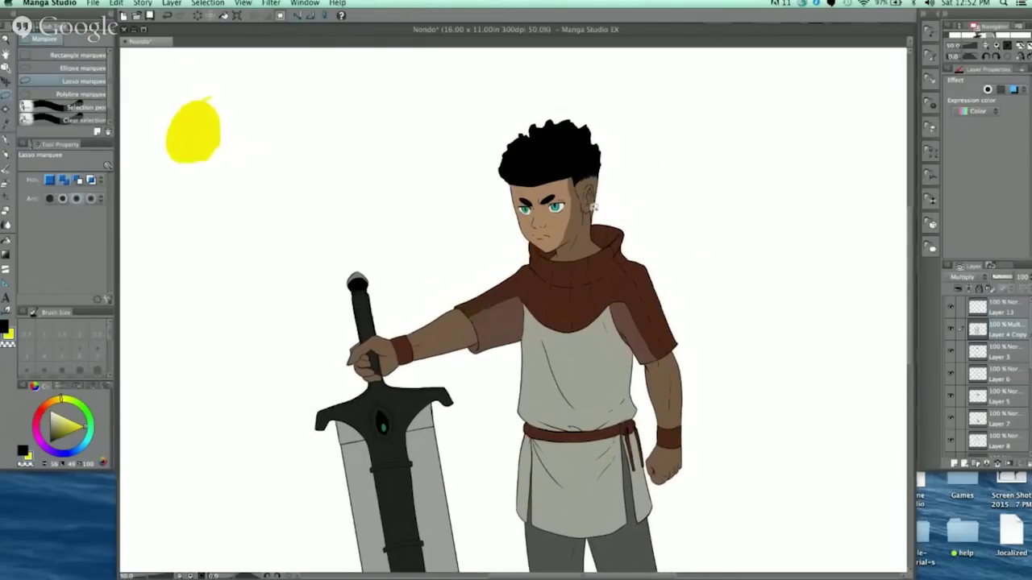
left_click_drag(593, 207, 577, 192)
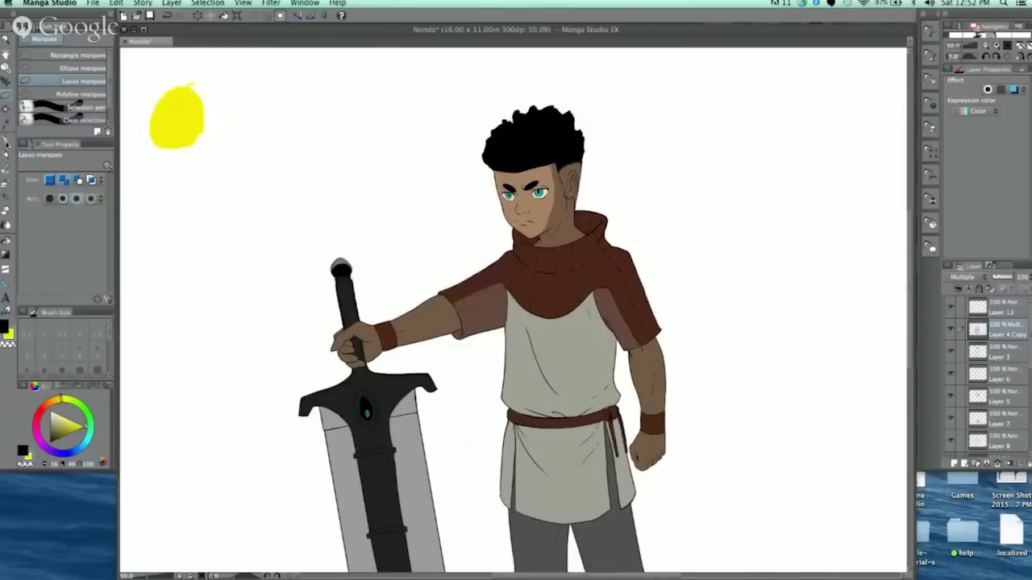
Step: Draw yellow rays fanning out from the sun disc on Layer 13 with the G-pen to mark the light direction
left_click(5, 141)
left_click(998, 306)
mouse_move(167, 162)
left_mouse_down()
mouse_move(168, 223)
mouse_move(190, 210)
left_mouse_up()
mouse_move(202, 148)
left_mouse_down()
mouse_move(249, 196)
mouse_move(294, 165)
left_mouse_up()
left_click_drag(228, 121, 329, 139)
left_click_drag(228, 98, 314, 100)
left_click_drag(197, 79, 263, 68)
left_click_drag(192, 77, 221, 62)
left_click_drag(156, 84, 176, 64)
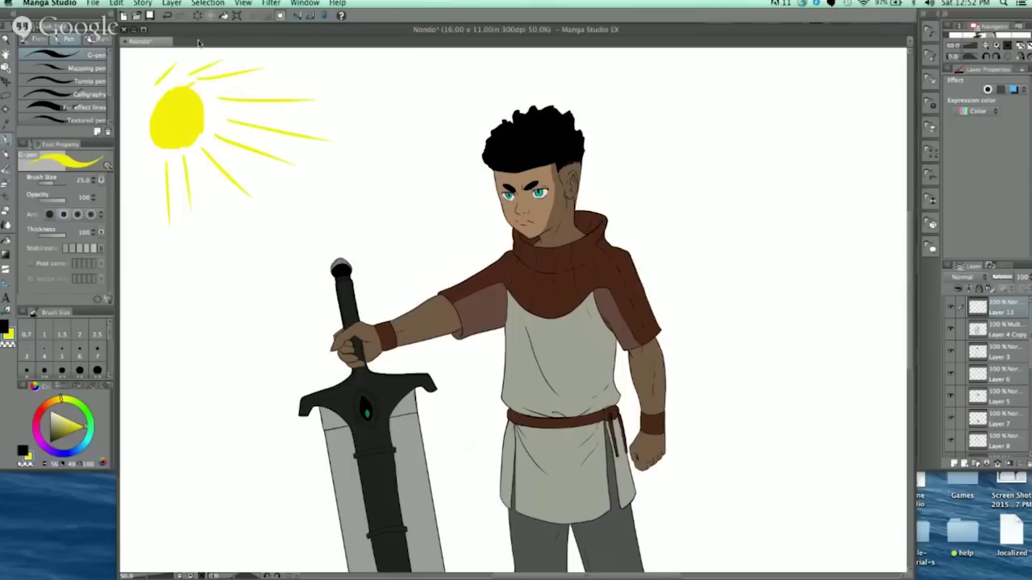
Step: Lasso the leftover shadow sliver at the tip of the chin and delete it from Layer 4 Copy
left_click_drag(639, 194, 624, 230)
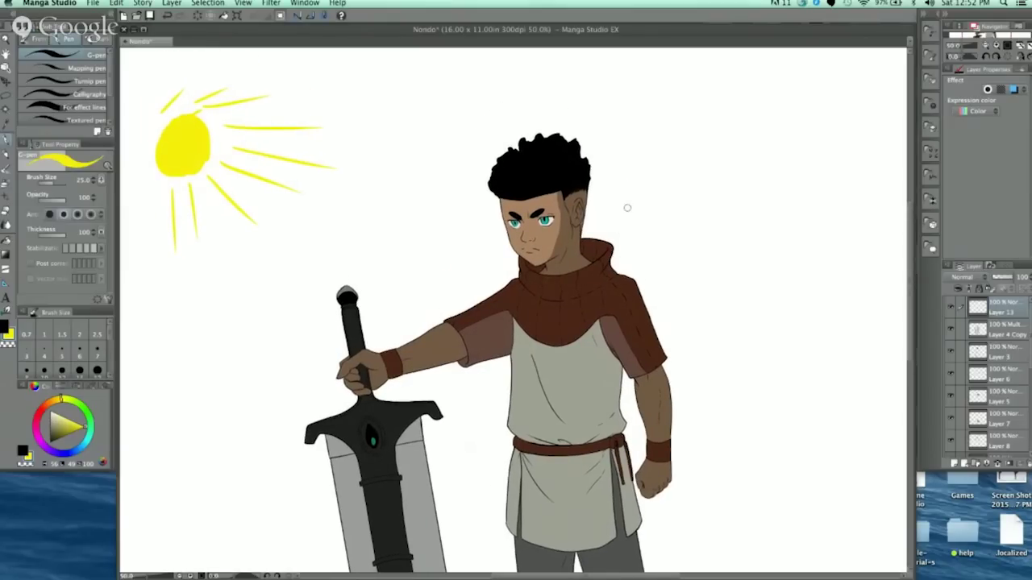
left_click(8, 95)
left_click_drag(678, 276, 654, 258)
scroll(558, 225, "up", 3)
scroll(586, 224, "up", 1)
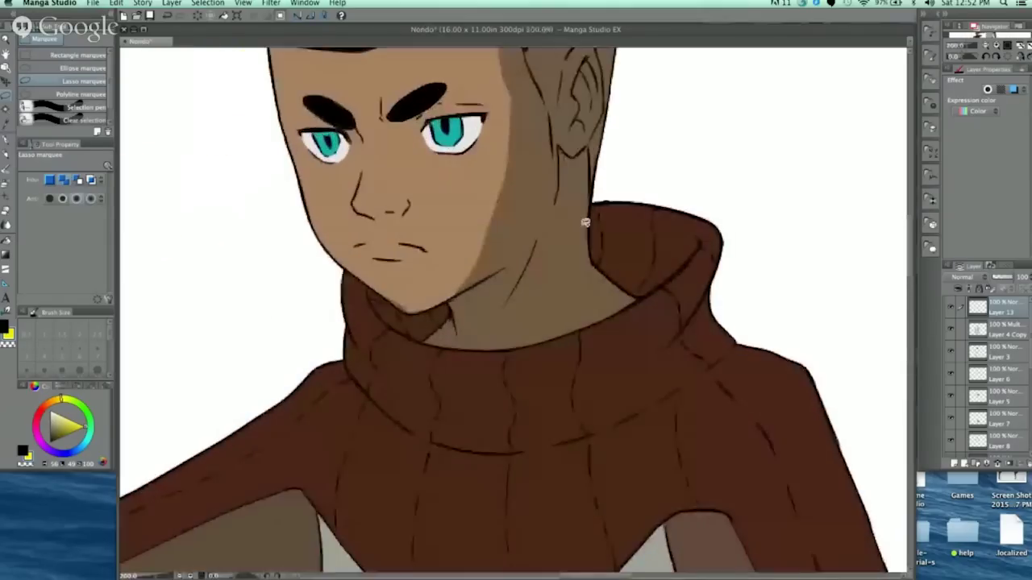
scroll(580, 225, "down", 1)
left_click_drag(610, 265, 671, 229)
scroll(672, 229, "up", 5)
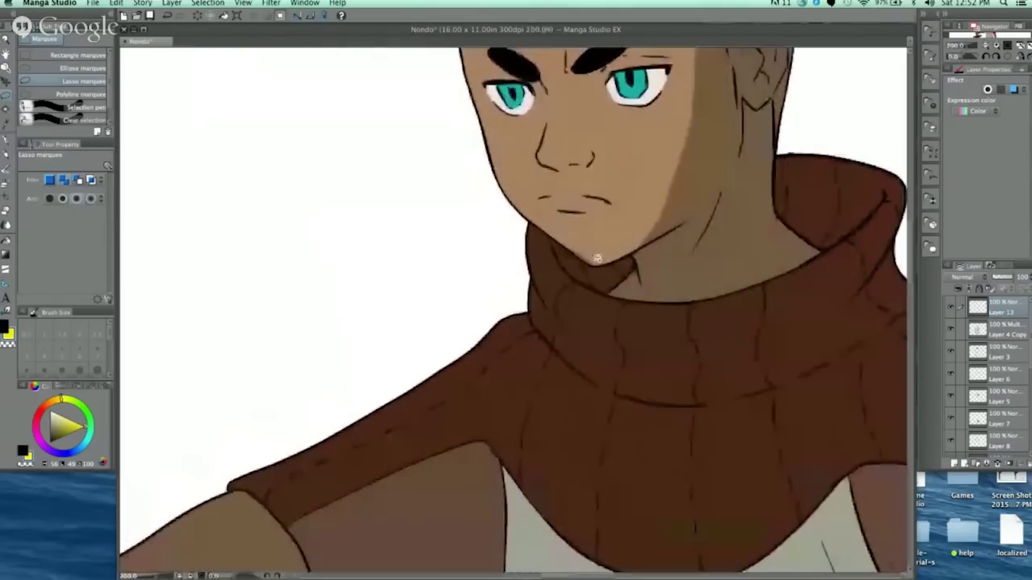
mouse_move(584, 279)
left_mouse_down()
mouse_move(569, 272)
mouse_move(538, 191)
mouse_move(627, 266)
left_mouse_up()
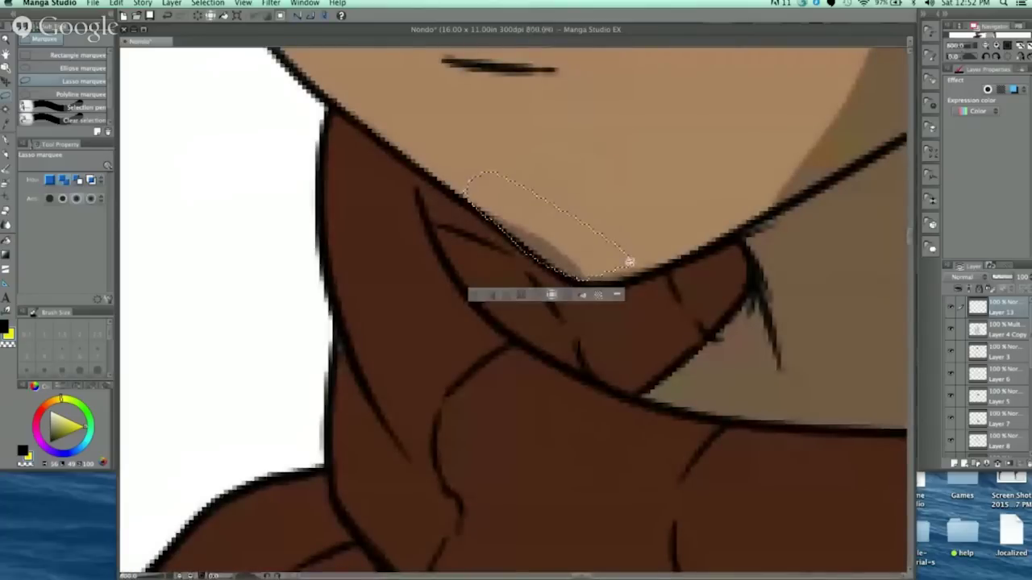
left_click(1000, 329)
key("Delete")
left_click(477, 296)
scroll(500, 246, "down", 10)
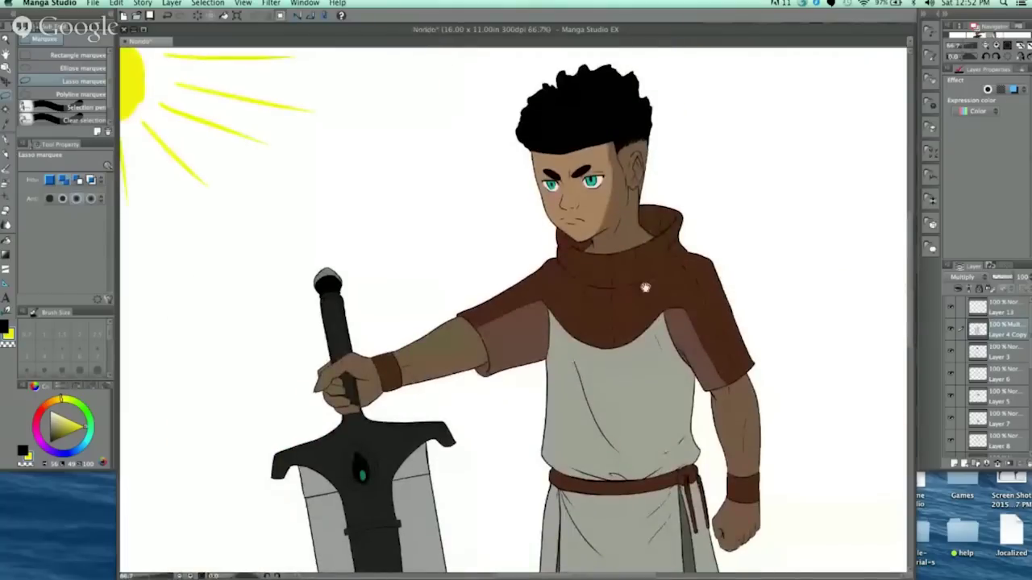
Step: Lasso the upper part of the outstretched arm's sleeve and delete its shadow from Layer 4 Copy, keeping shadow along the underside
mouse_move(645, 287)
left_mouse_down()
mouse_move(646, 307)
mouse_move(640, 280)
left_mouse_up()
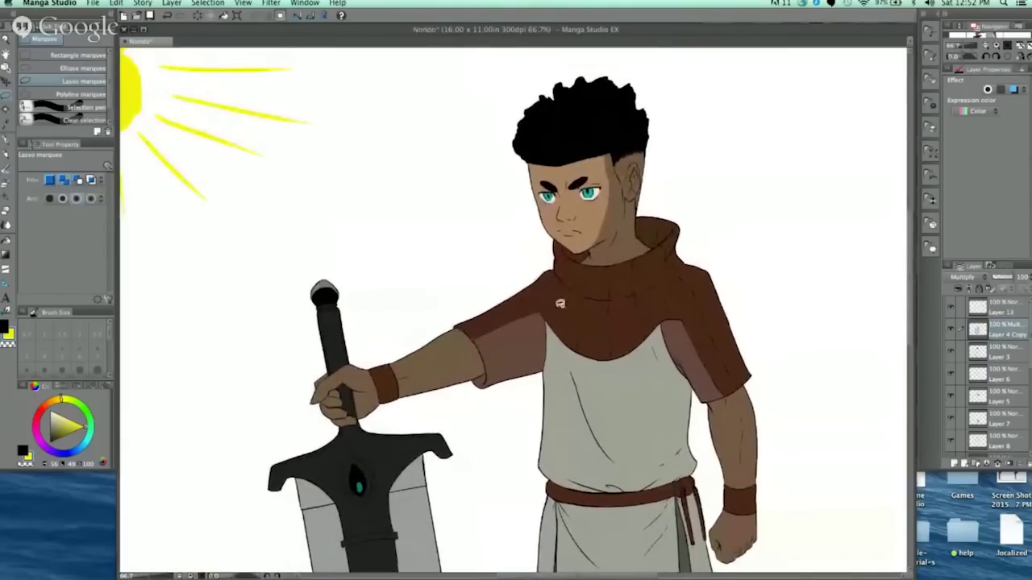
scroll(572, 298, "up", 2)
scroll(545, 279, "up", 3)
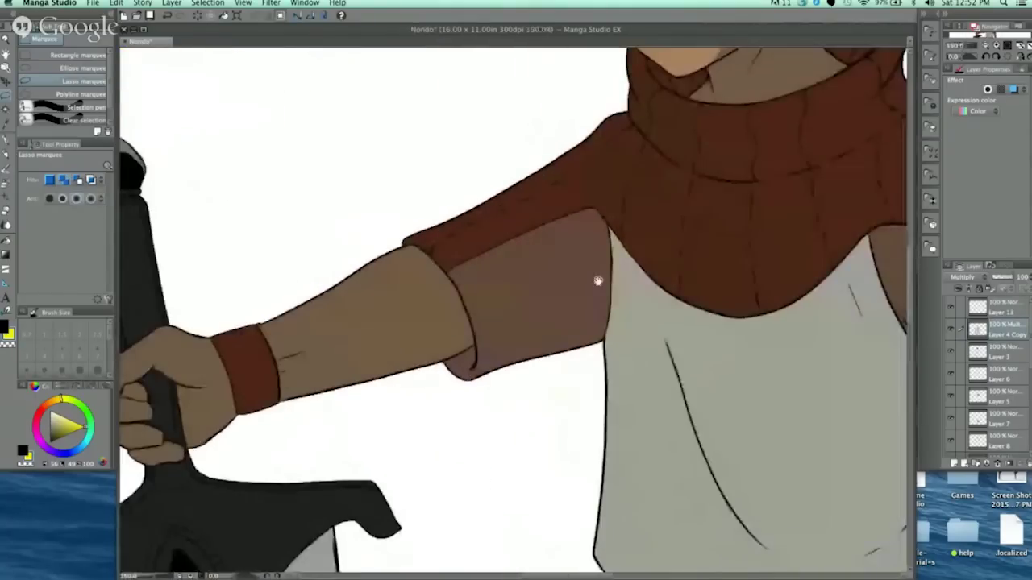
scroll(595, 254, "down", 1)
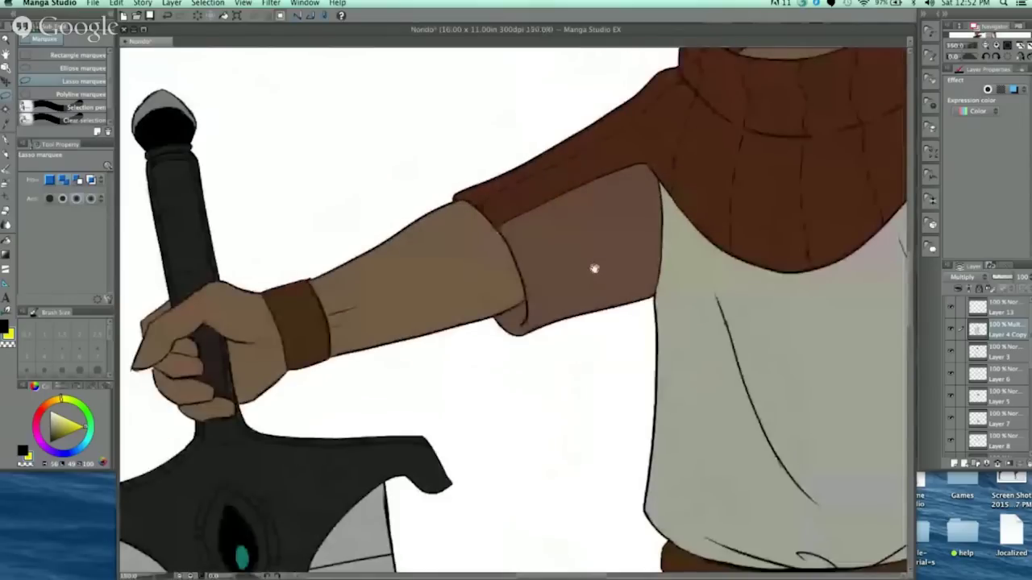
left_click_drag(679, 244, 670, 272)
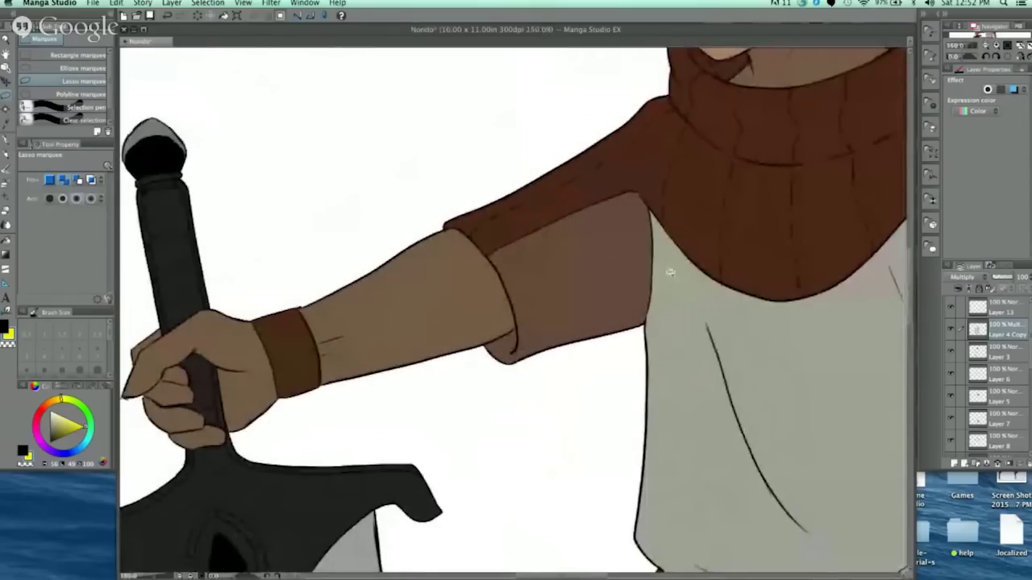
scroll(721, 239, "up", 1)
mouse_move(448, 345)
left_mouse_down()
mouse_move(623, 181)
mouse_move(500, 134)
mouse_move(357, 223)
mouse_move(406, 258)
mouse_move(449, 339)
left_mouse_up()
key("Delete")
left_click_drag(613, 282, 648, 259)
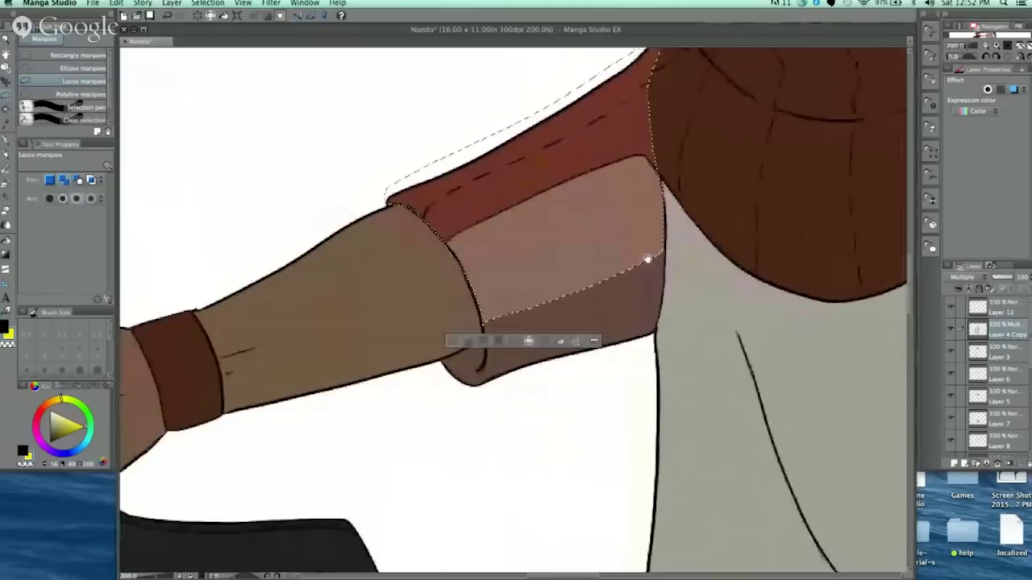
scroll(647, 259, "left", 2)
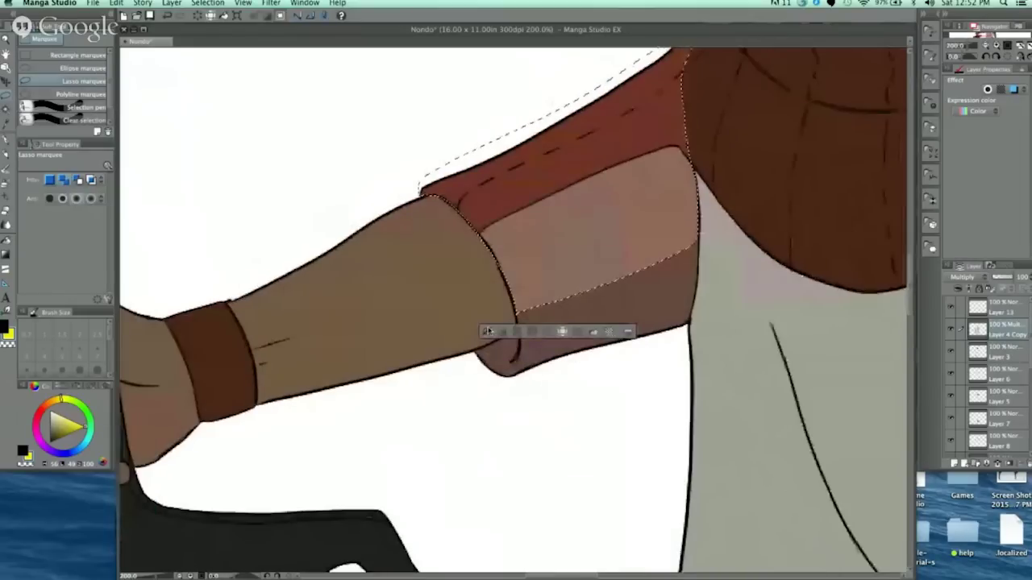
left_click(488, 330)
Step: Lasso and delete the shadow on the upper side of the outstretched forearm, plus a small sliver beside the wristband
key("super+minus")
key("super+minus")
key("super+minus")
left_click_drag(699, 276, 726, 235)
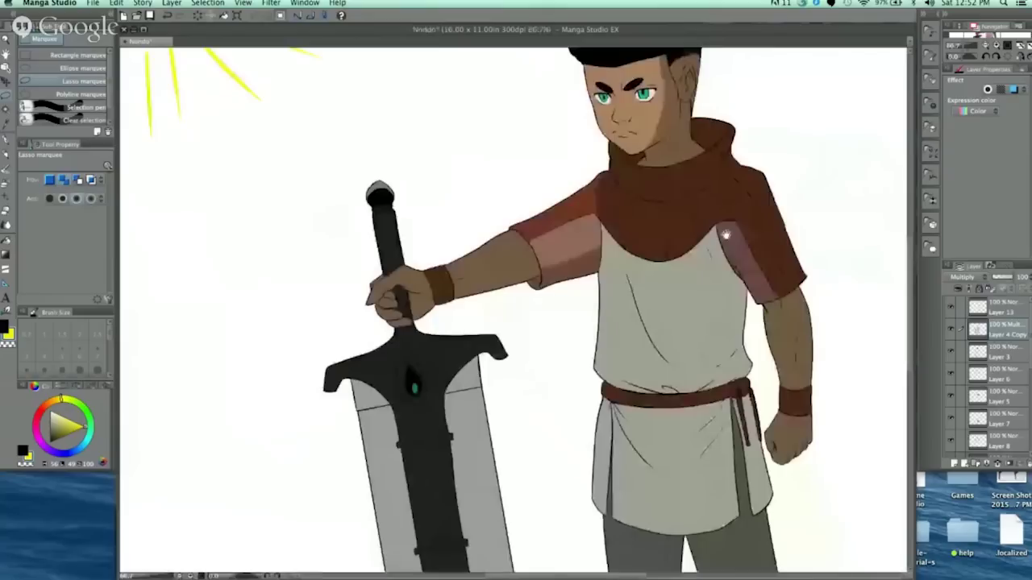
scroll(726, 234, "left", 2)
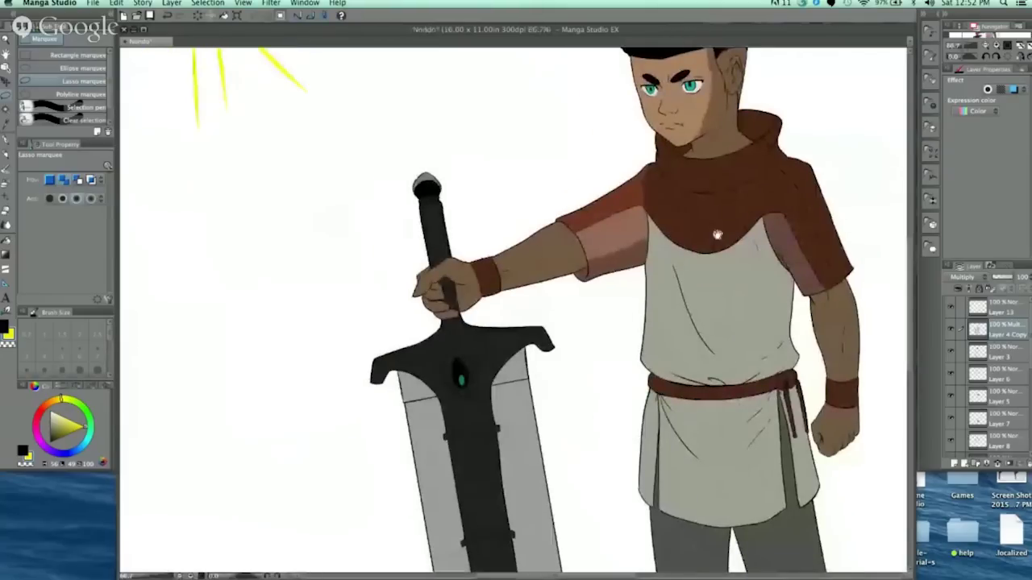
scroll(717, 235, "right", 5)
scroll(717, 234, "up", 3)
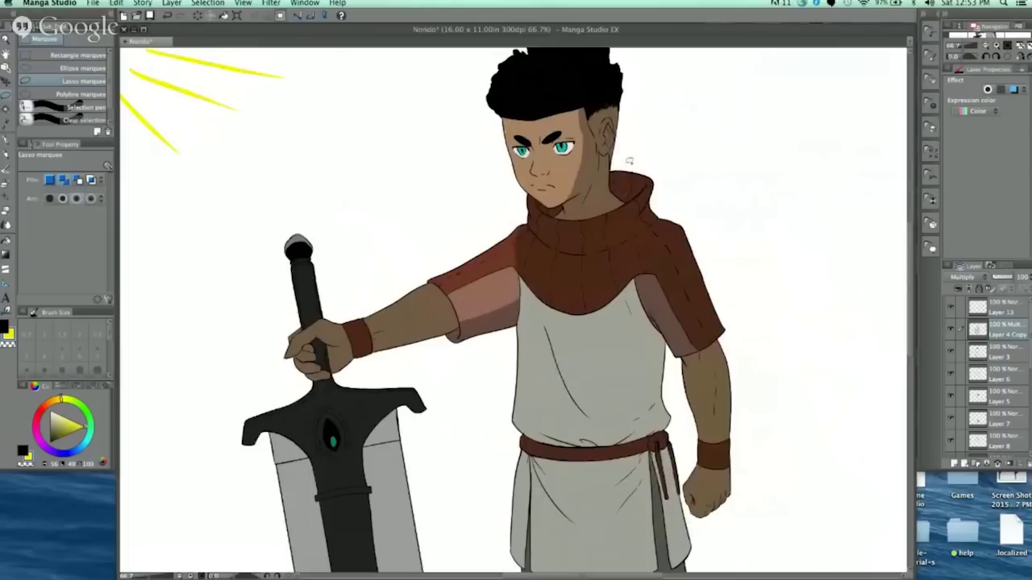
left_click_drag(584, 305, 648, 274)
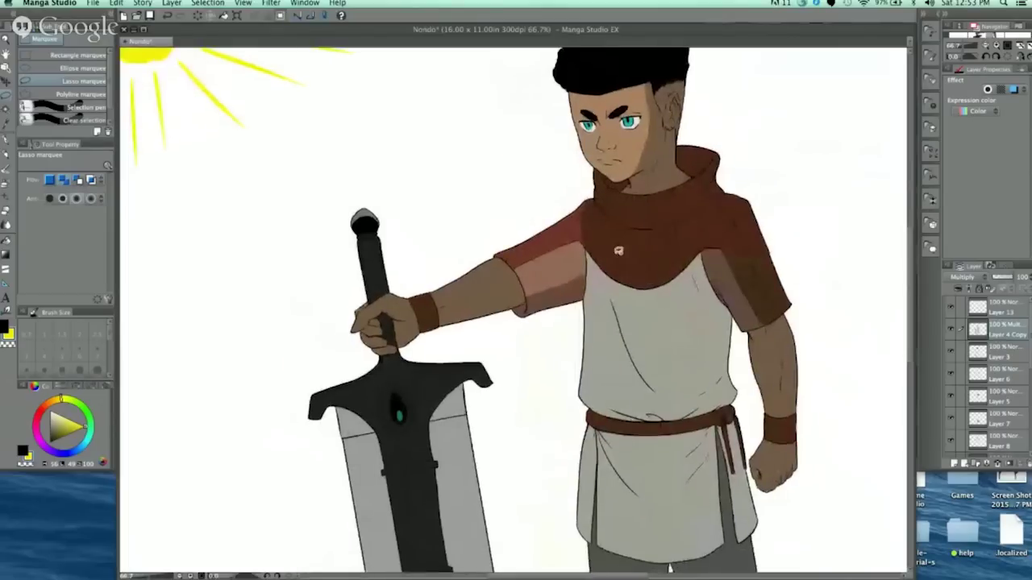
left_click(520, 271, "super")
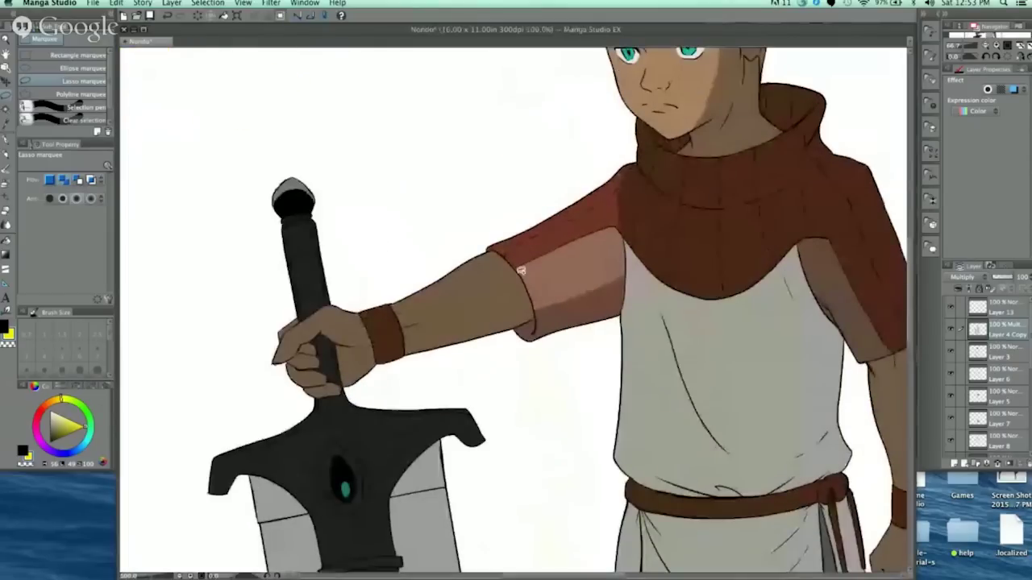
scroll(520, 270, "up", 1)
mouse_move(357, 313)
left_mouse_down()
mouse_move(481, 282)
mouse_move(563, 248)
mouse_move(593, 221)
mouse_move(542, 163)
mouse_move(346, 240)
mouse_move(328, 274)
mouse_move(348, 306)
left_mouse_up()
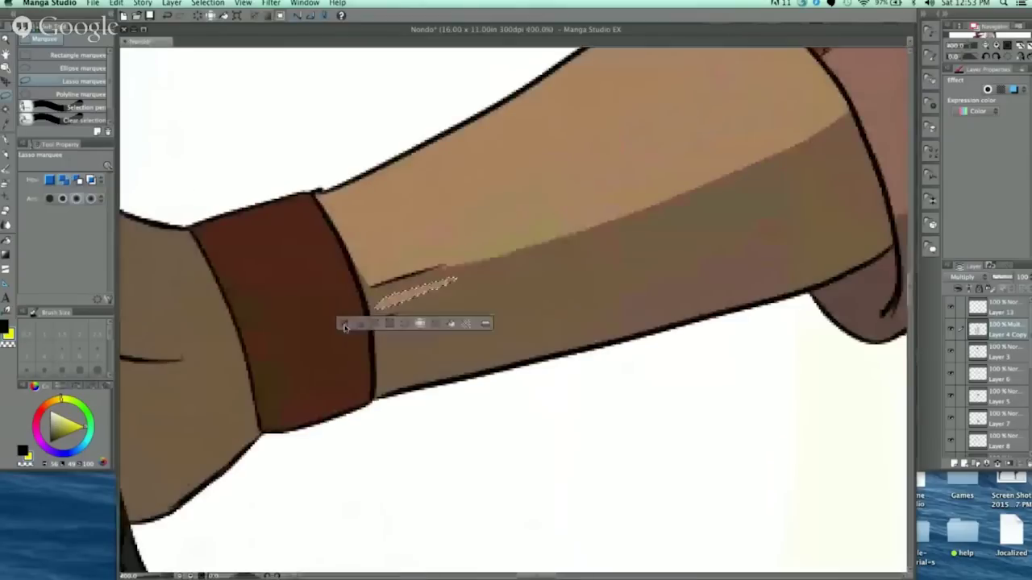
Step: Lasso a long band along the middle of the outstretched forearm and delete its shadow from Layer 4 Copy, keeping the underside shaded
left_click(345, 324)
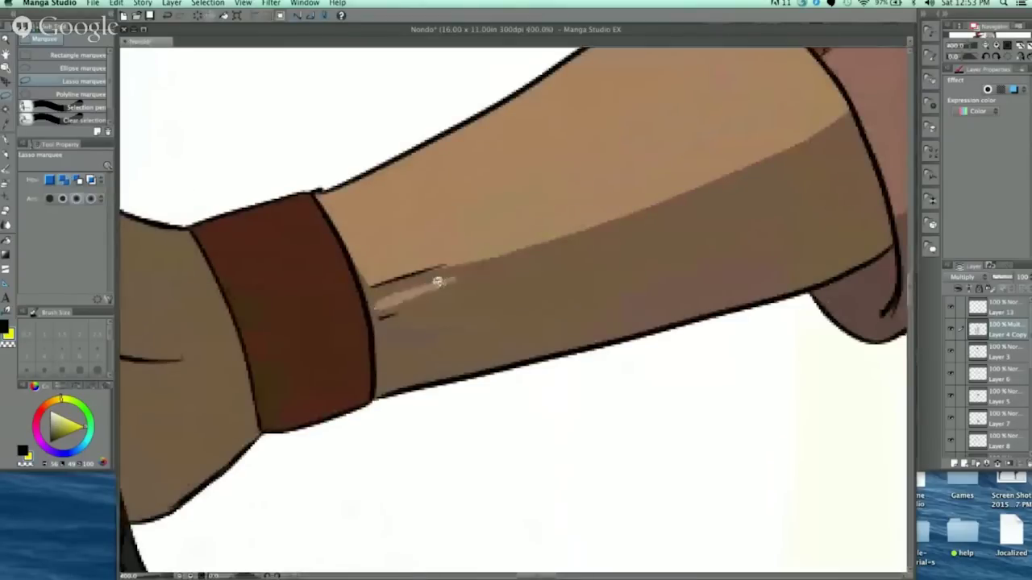
scroll(596, 222, "down", 4)
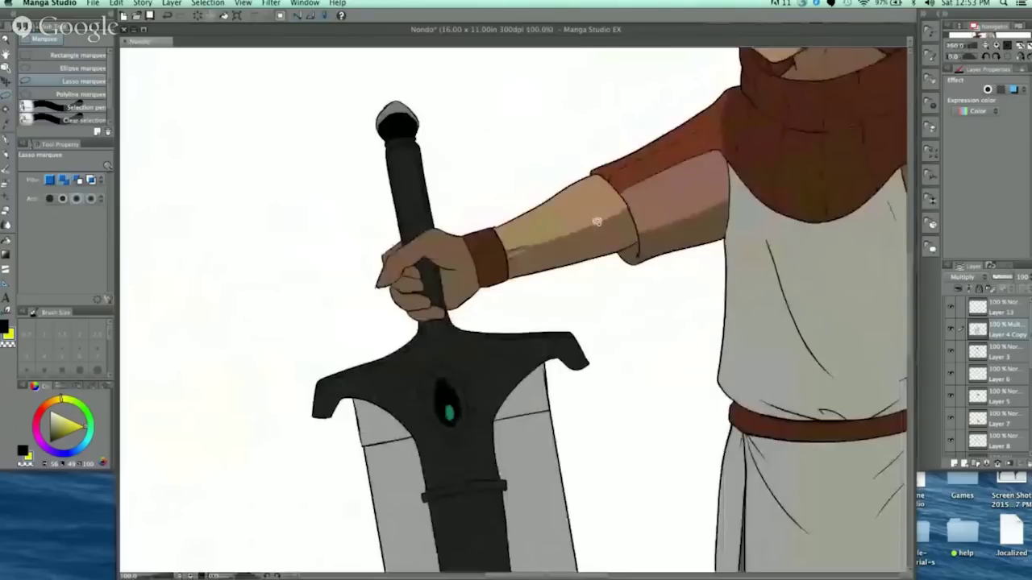
scroll(597, 222, "down", 1)
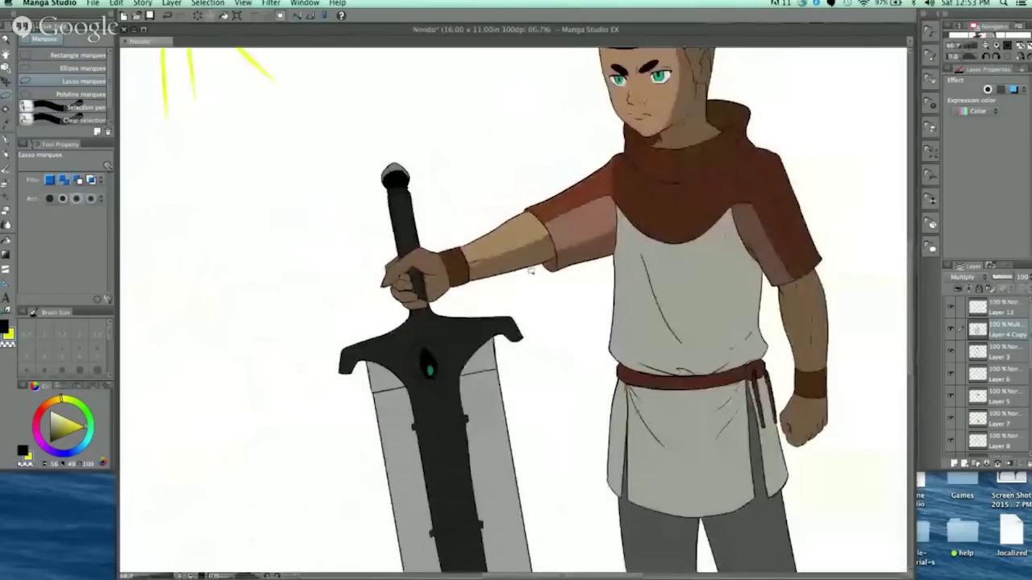
scroll(531, 271, "up", 5)
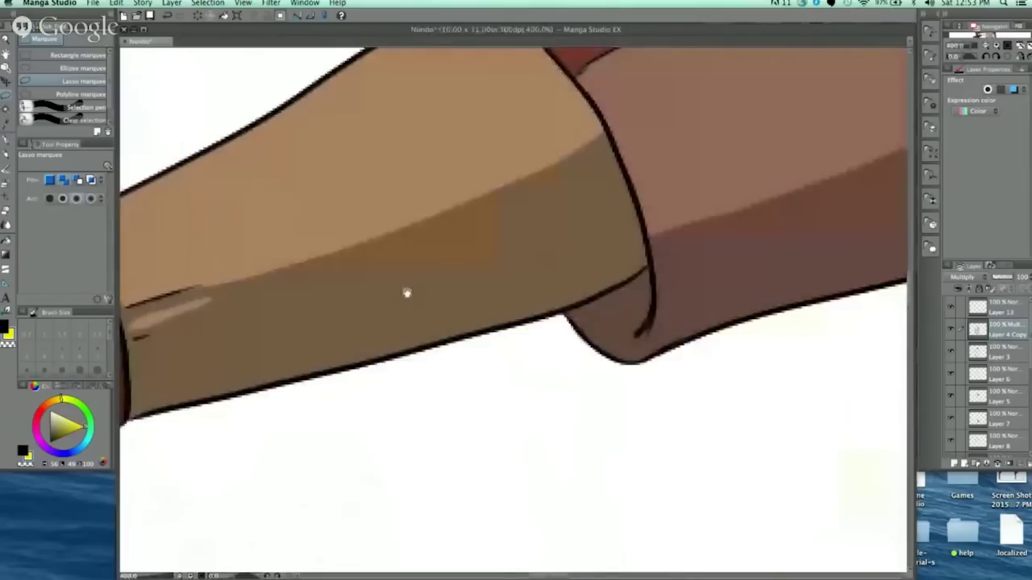
left_click_drag(407, 293, 501, 265)
mouse_move(224, 337)
left_mouse_down()
mouse_move(437, 242)
mouse_move(668, 104)
mouse_move(227, 341)
mouse_move(599, 207)
mouse_move(702, 138)
mouse_move(698, 95)
mouse_move(362, 258)
mouse_move(247, 299)
mouse_move(220, 325)
mouse_move(222, 342)
left_mouse_up()
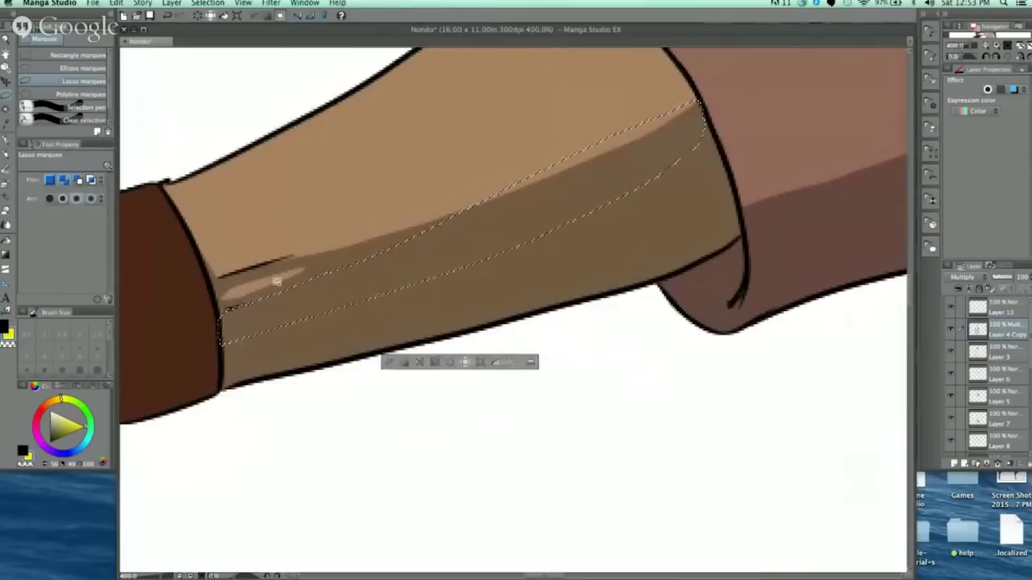
key("Delete")
key("super+d")
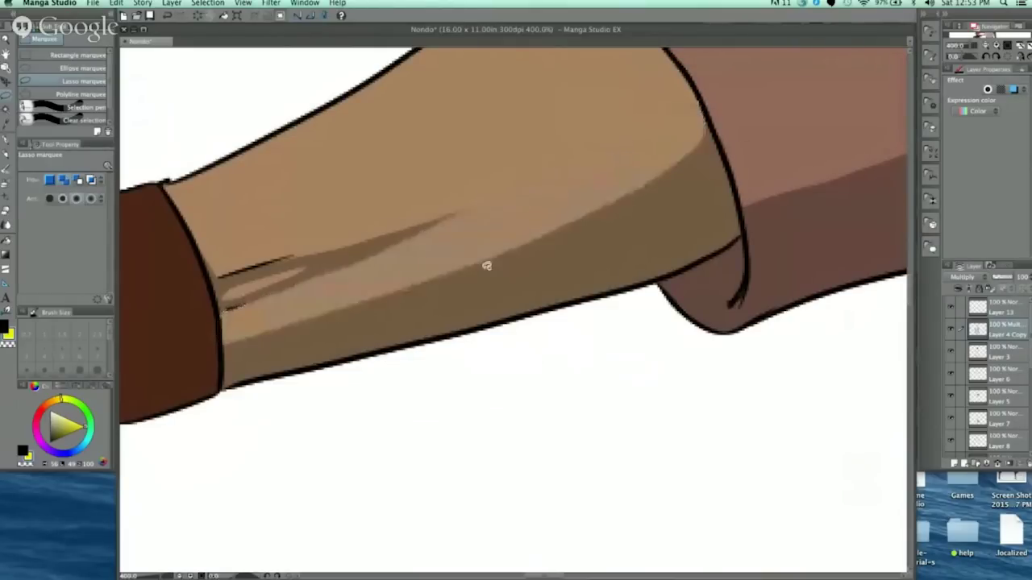
Step: Lasso and delete the leftover shadow around the forearm creases beside the wristband, including the small remnant at its tip
scroll(486, 266, "down", 4)
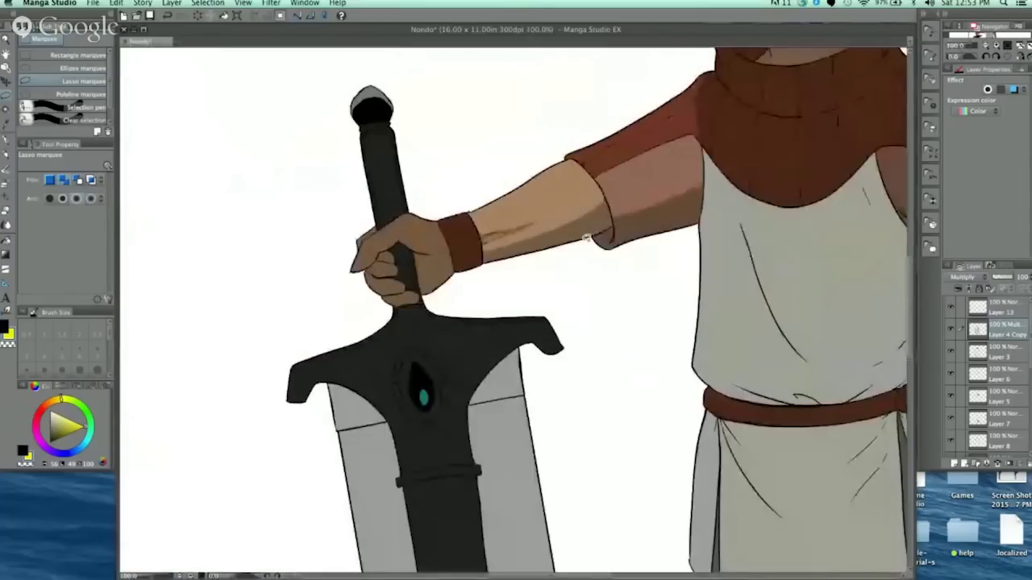
scroll(588, 239, "up", 4)
mouse_move(750, 136)
left_mouse_down()
mouse_move(291, 242)
mouse_move(227, 244)
mouse_move(397, 348)
mouse_move(759, 124)
mouse_move(762, 153)
left_mouse_up()
key("Delete")
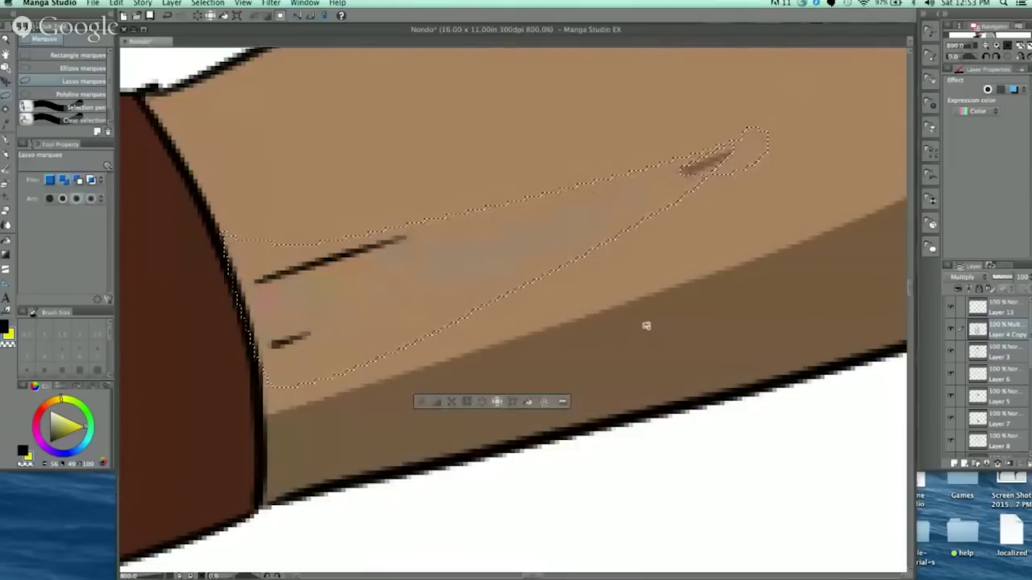
left_click(422, 402)
left_click_drag(731, 132, 725, 122)
key("Delete")
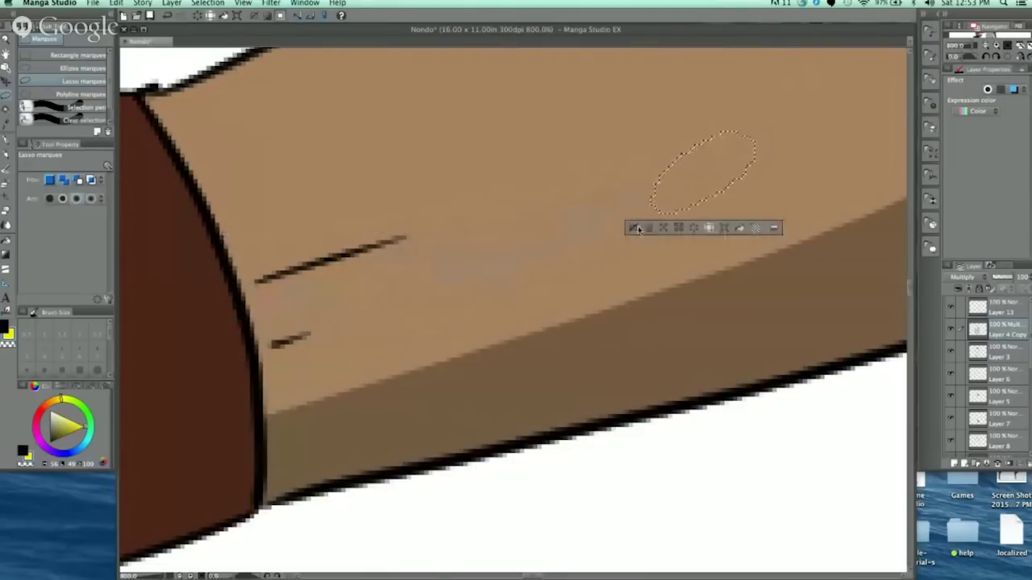
left_click(632, 228)
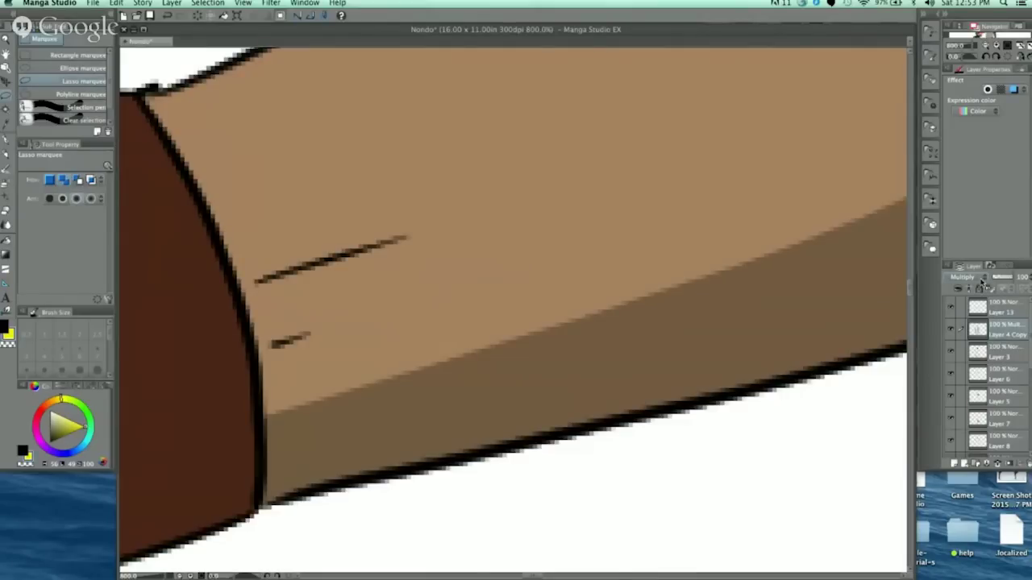
Step: Sample the gray of Layer 4 Copy in Normal mode, restore Multiply blending, and undo the last stroke on the forearm
left_click(982, 280)
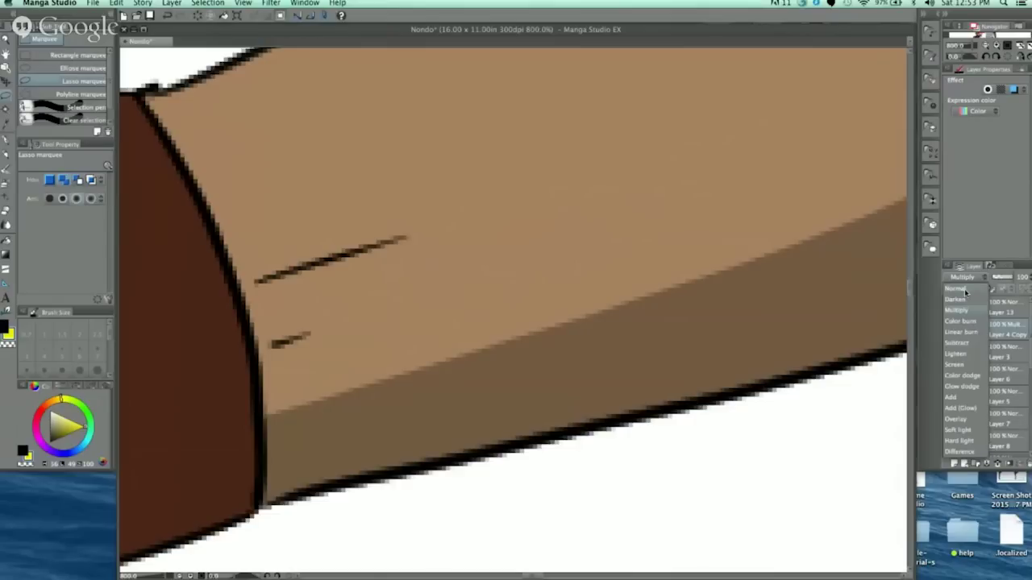
left_click(956, 288)
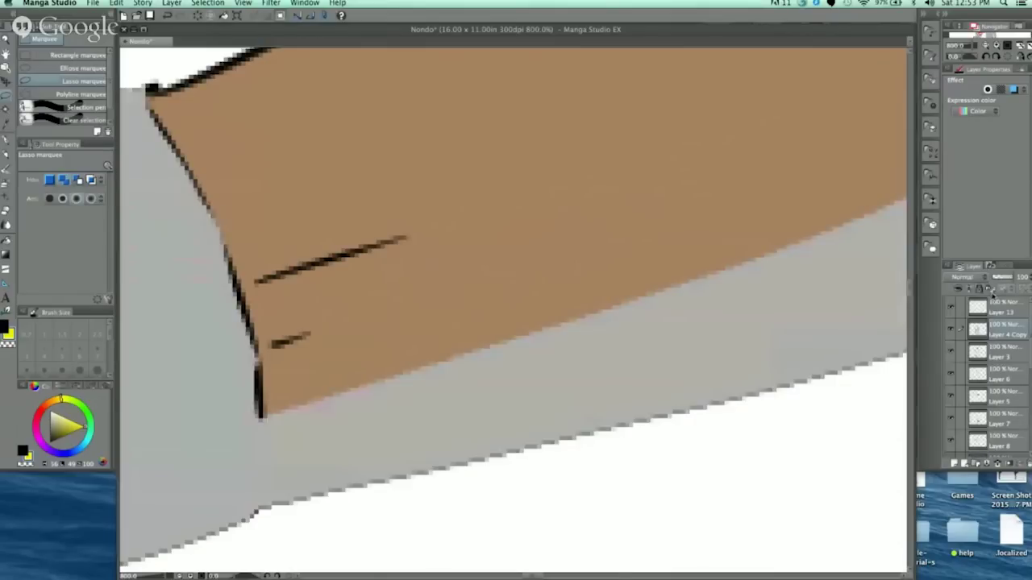
right_click(329, 446)
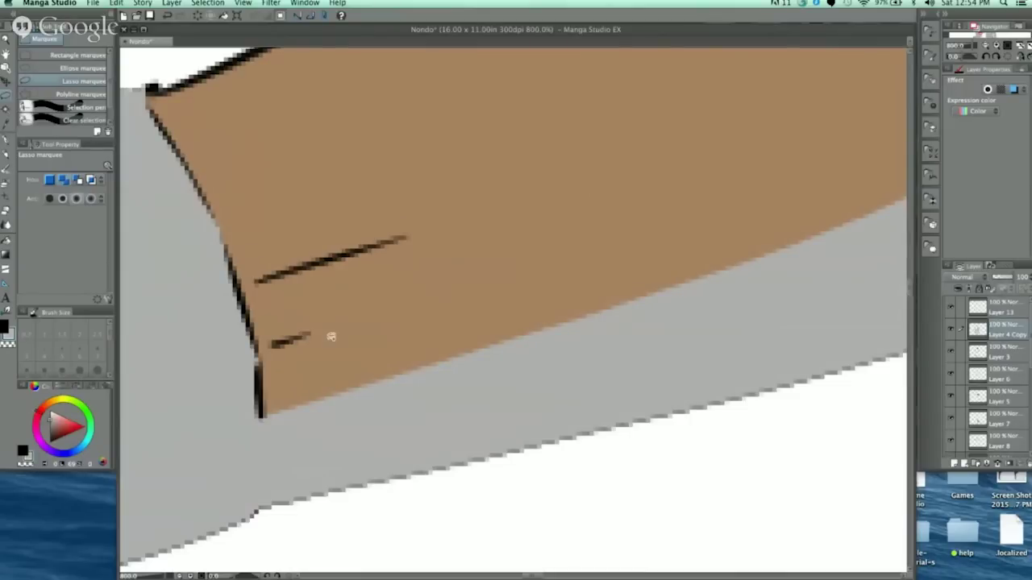
left_click(967, 278)
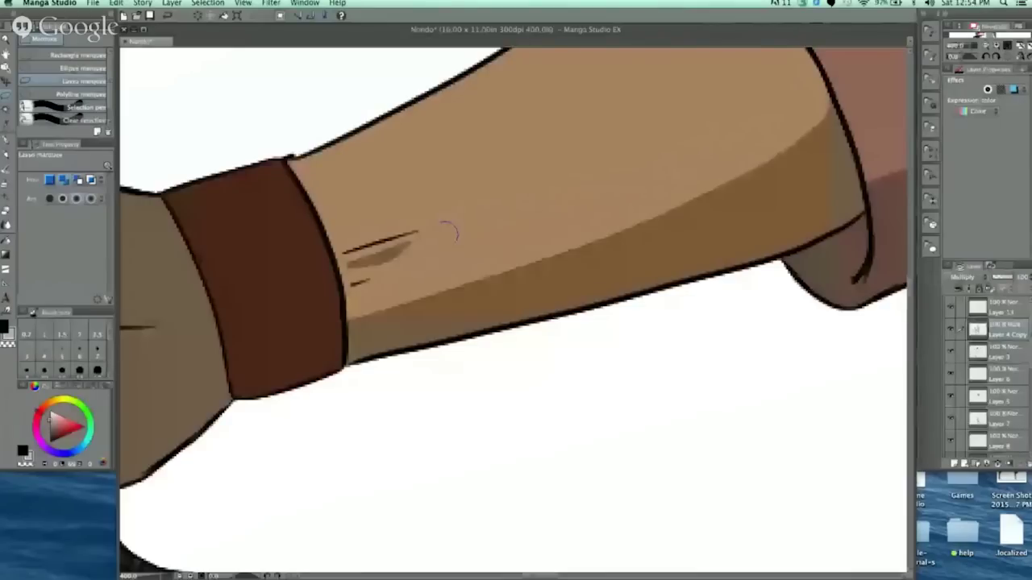
key("super+z")
Step: Lasso the front of the collar's folded band and delete its shadow, keeping a shaded strip beneath the neck opening
scroll(465, 233, "down", 5)
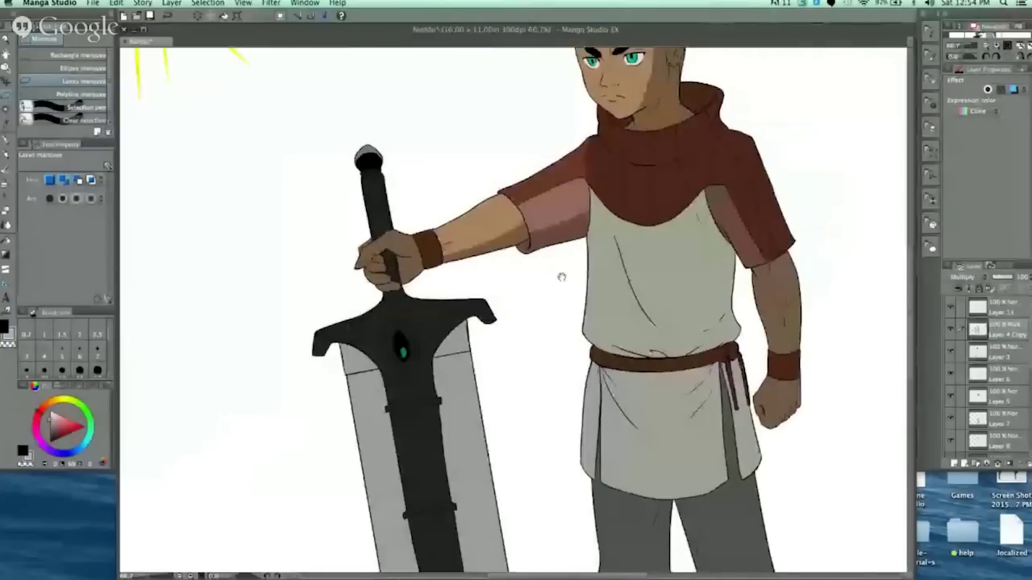
scroll(562, 276, "up", 4)
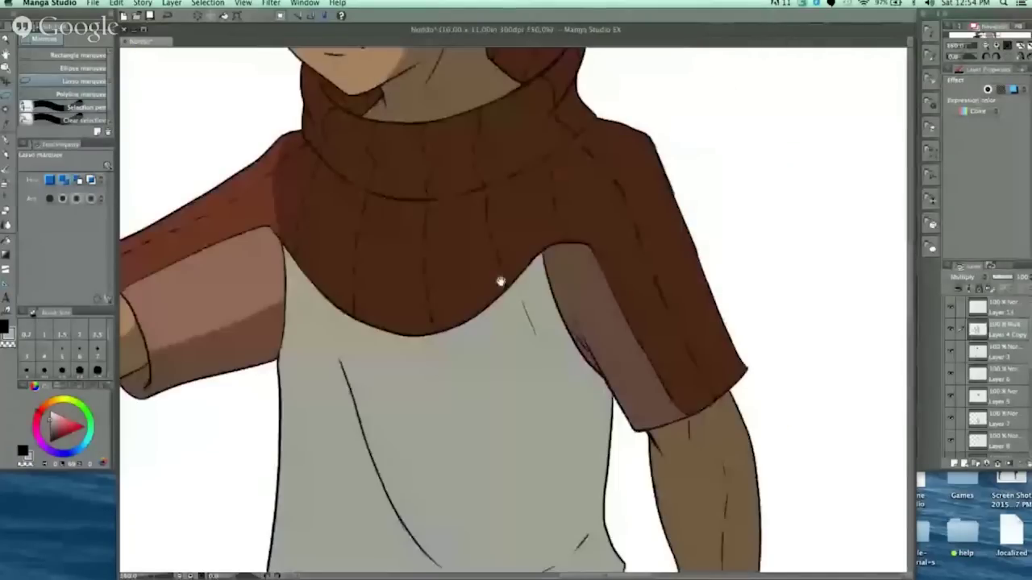
left_click_drag(500, 281, 537, 332)
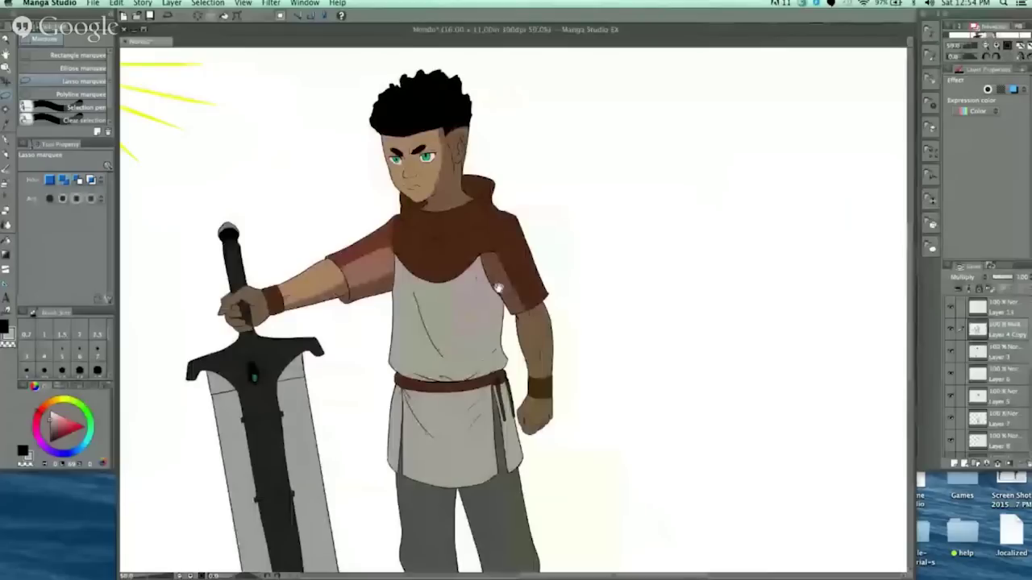
key("super+plus")
key("super+plus")
left_click_drag(293, 145, 350, 267)
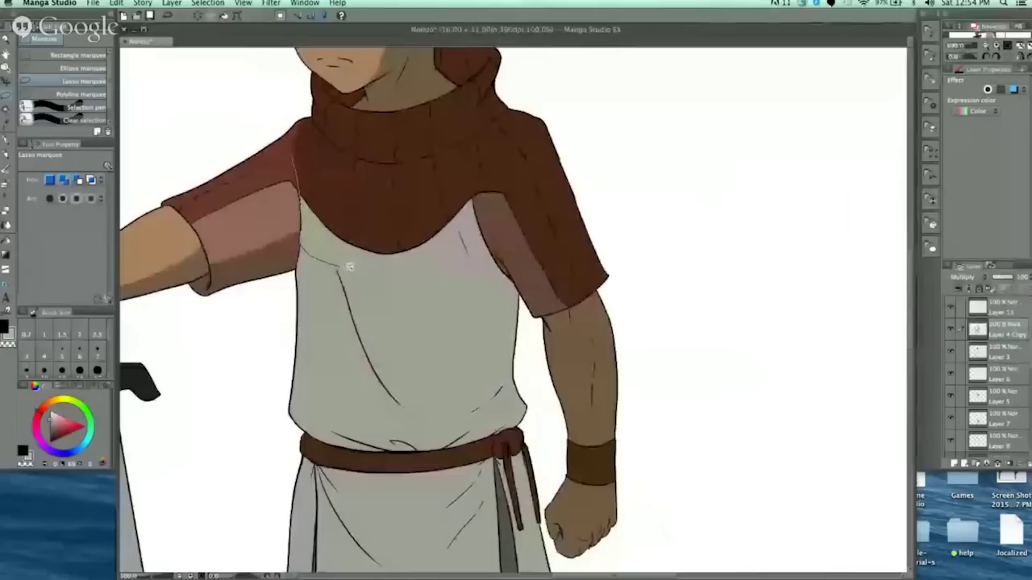
key("super+minus")
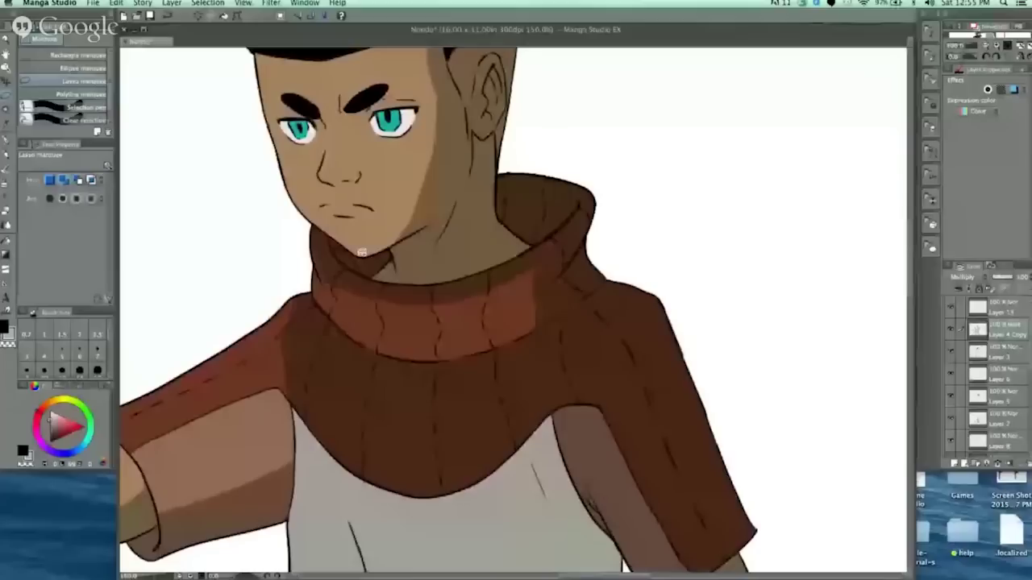
Step: Lasso a narrow wedge on the inside of the collar's back rim and delete its shadow from Layer 4 Copy
scroll(369, 284, "up", 3)
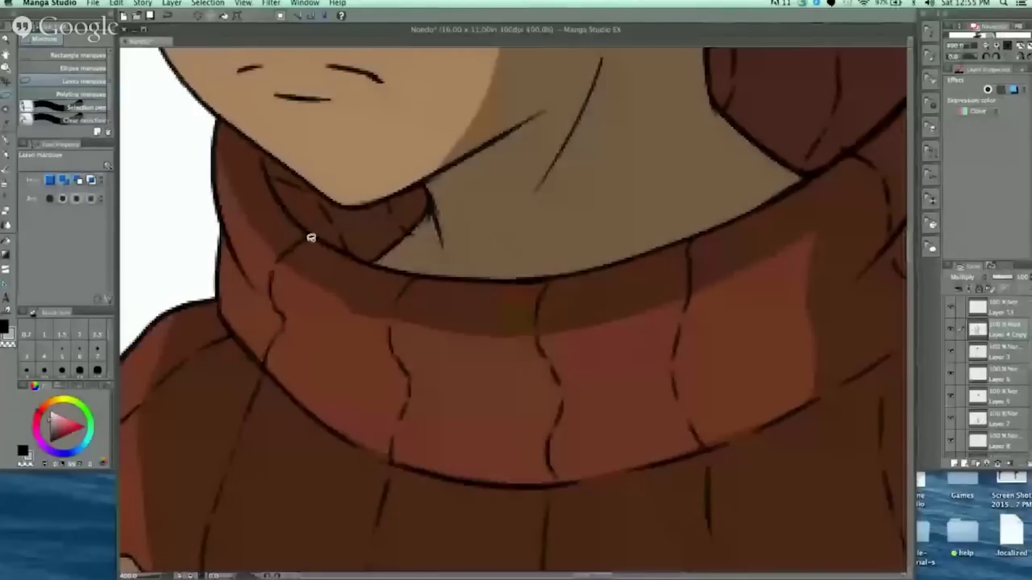
scroll(443, 210, "down", 6)
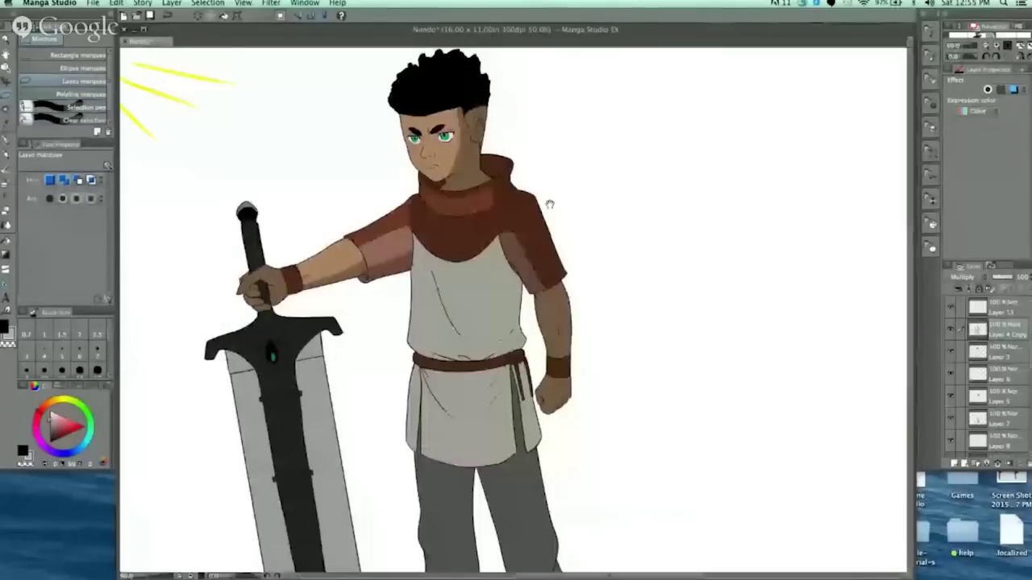
scroll(549, 204, "up", 6)
scroll(538, 224, "down", 3)
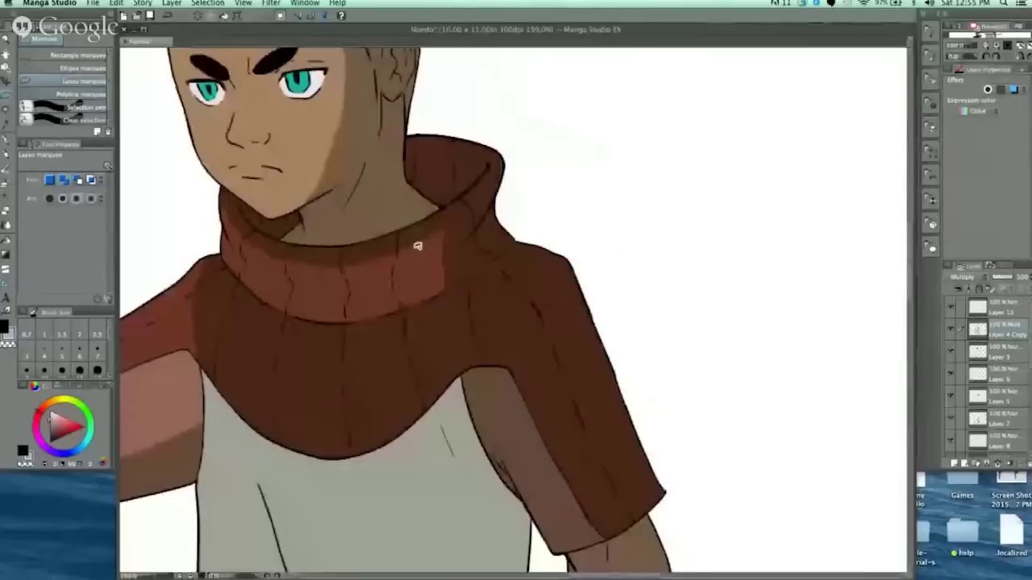
scroll(510, 189, "up", 3)
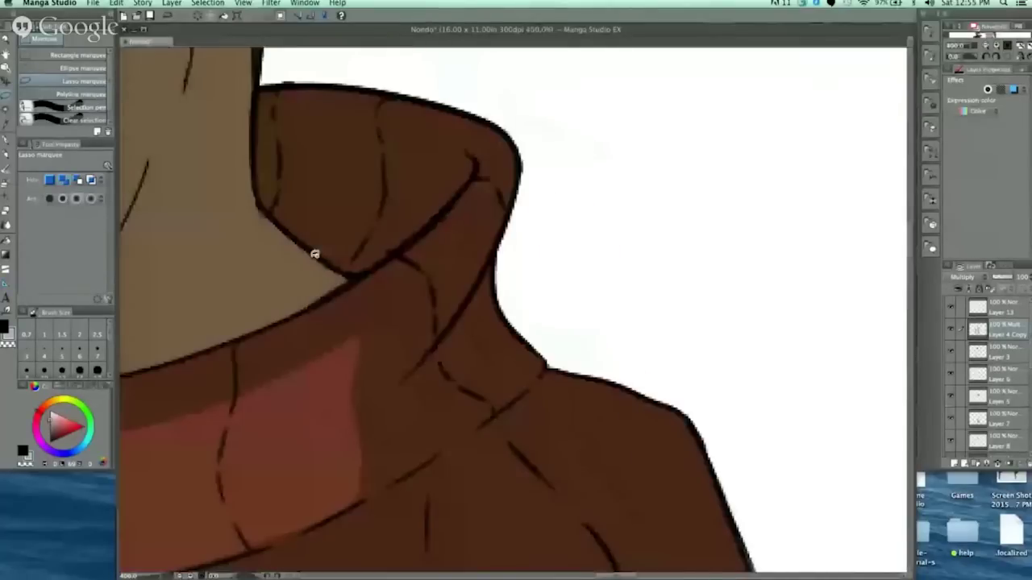
scroll(502, 240, "down", 2)
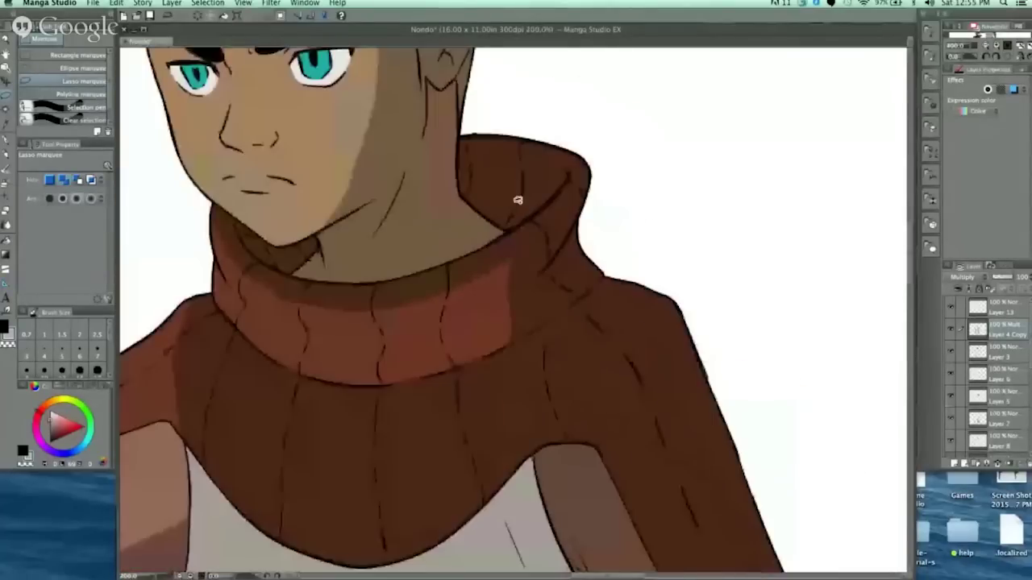
scroll(518, 200, "down", 3)
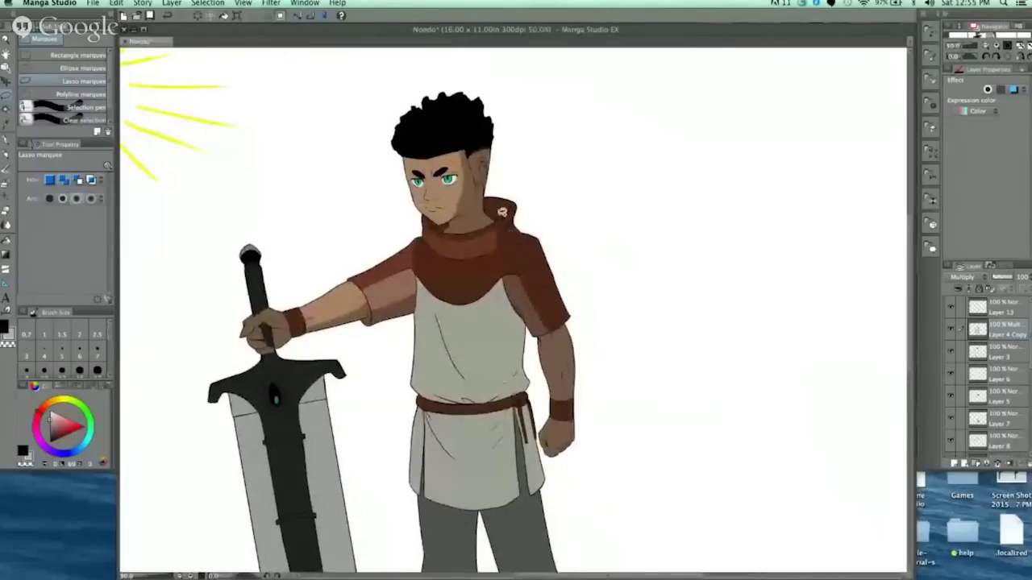
scroll(502, 211, "up", 3)
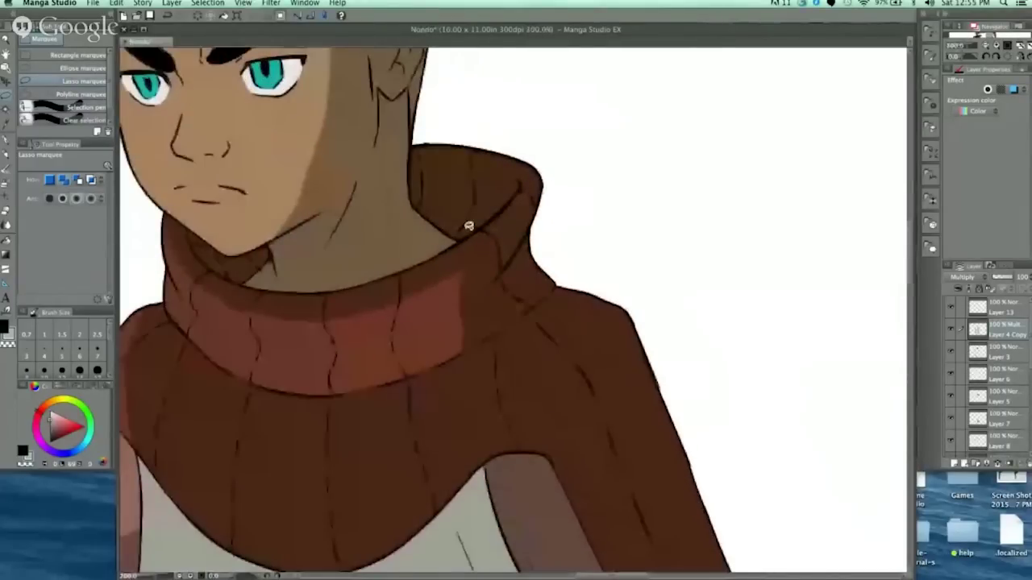
mouse_move(458, 239)
left_mouse_down()
mouse_move(497, 164)
mouse_move(522, 178)
mouse_move(500, 214)
mouse_move(458, 241)
left_mouse_up()
key("Delete")
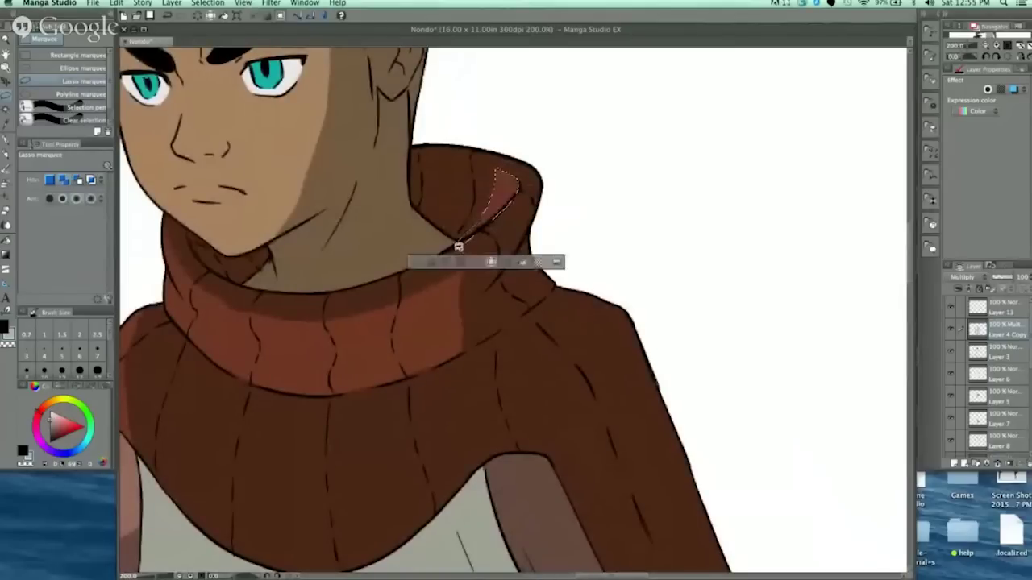
key("super+d")
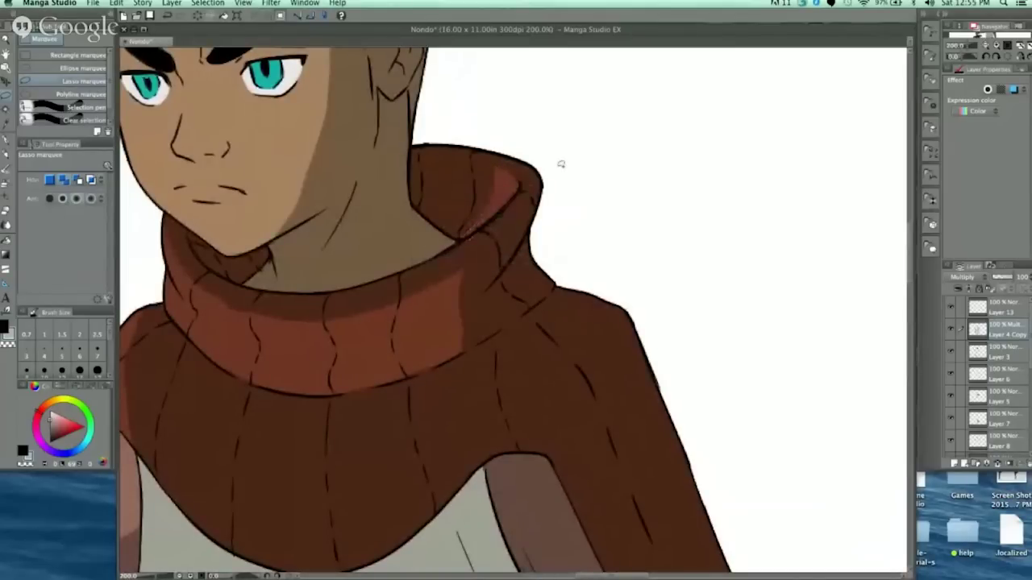
Step: Lasso the outer edge of the collar on the sun-facing side and delete its shadow from Layer 4 Copy
scroll(561, 163, "down", 5)
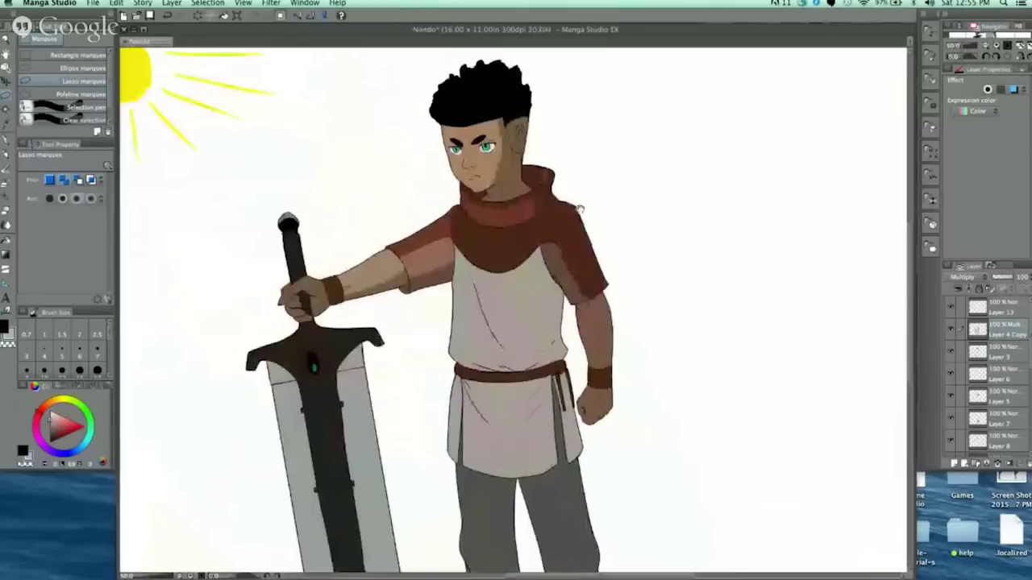
scroll(578, 209, "up", 1)
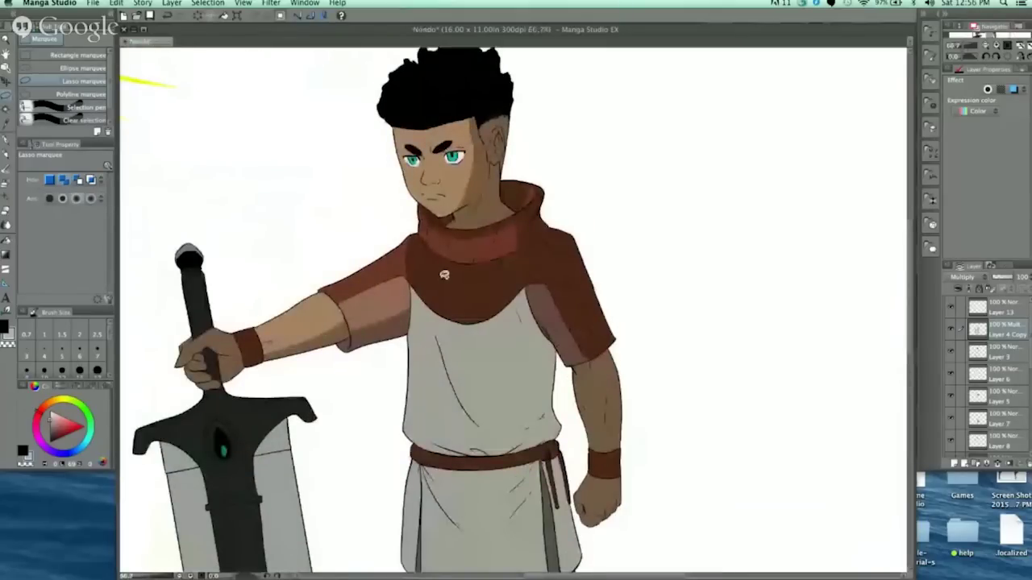
scroll(444, 275, "up", 1)
scroll(468, 228, "up", 1)
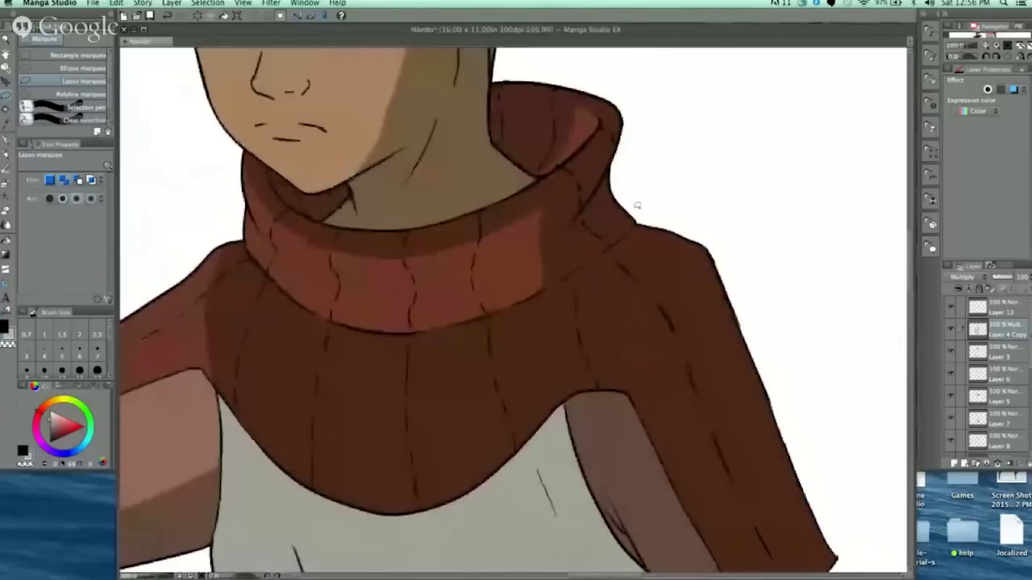
left_click_drag(637, 206, 624, 232)
mouse_move(235, 208)
left_mouse_down()
mouse_move(288, 259)
mouse_move(461, 264)
mouse_move(444, 283)
mouse_move(292, 287)
mouse_move(237, 213)
left_mouse_up()
key("Delete")
key("super+d")
left_click_drag(589, 187, 564, 207)
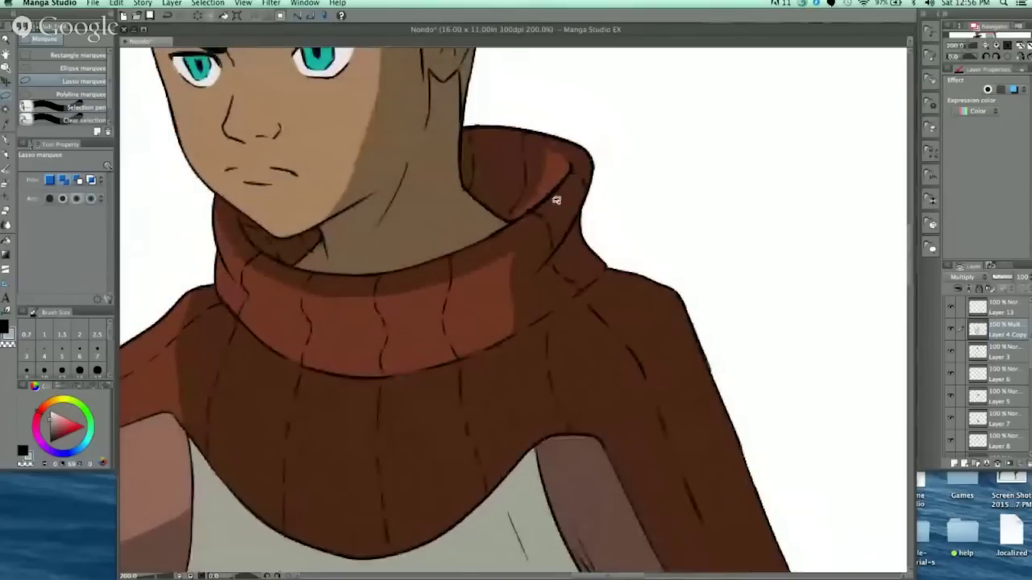
scroll(538, 216, "up", 4)
left_click_drag(557, 191, 411, 301)
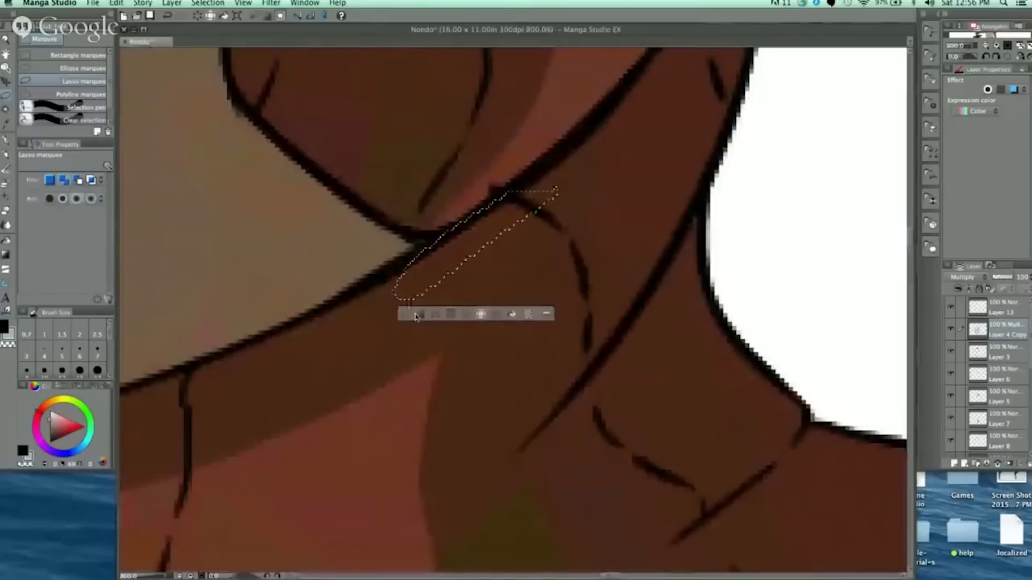
key("super+d")
scroll(567, 137, "down", 4)
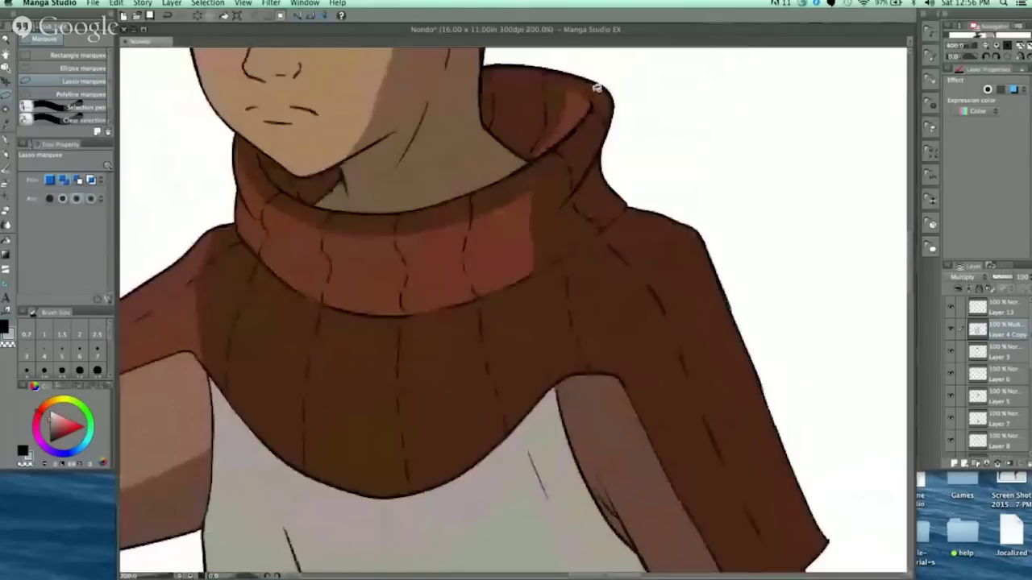
scroll(597, 87, "down", 3)
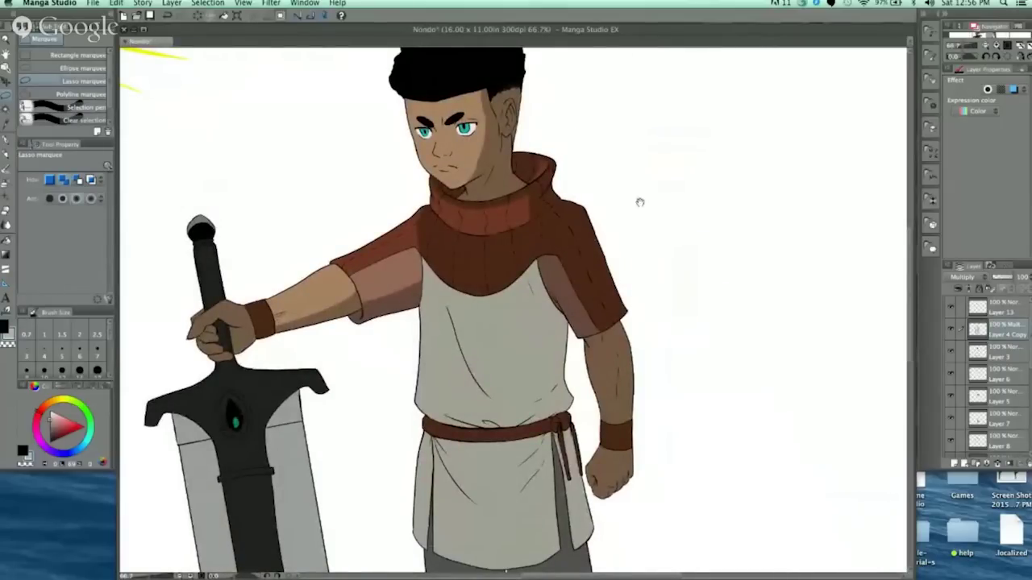
Step: Lasso the chest area of the red cape below the collar and delete its shadow, keeping the shoulder away from the sun shaded
key("super+minus")
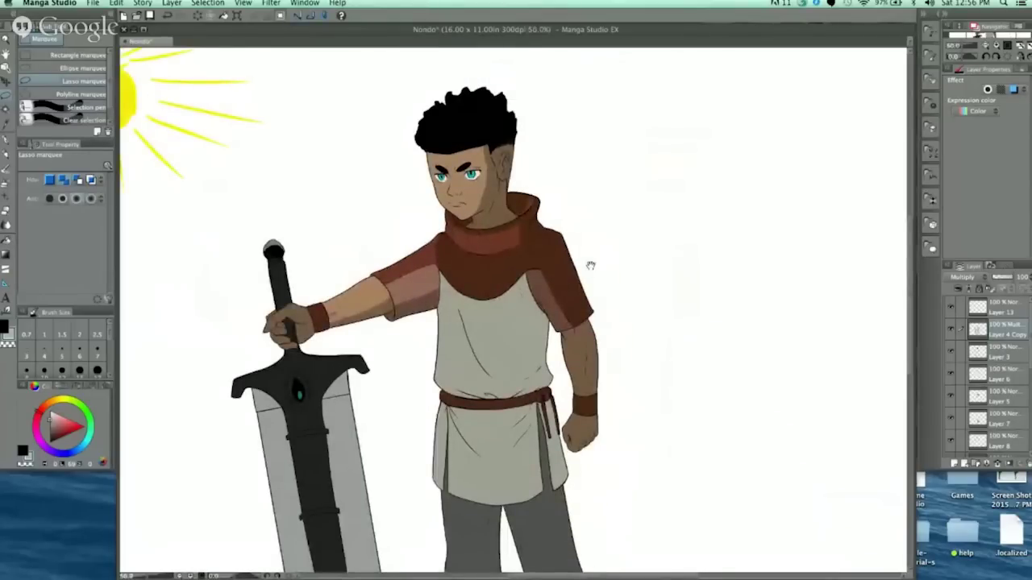
scroll(564, 254, "up", 4)
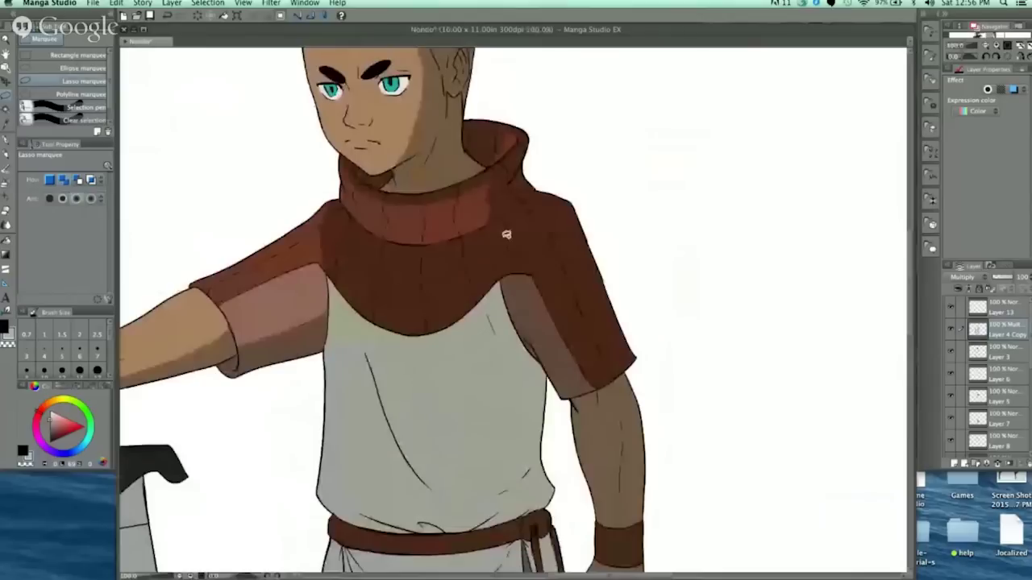
scroll(506, 235, "down", 3)
scroll(483, 218, "down", 5)
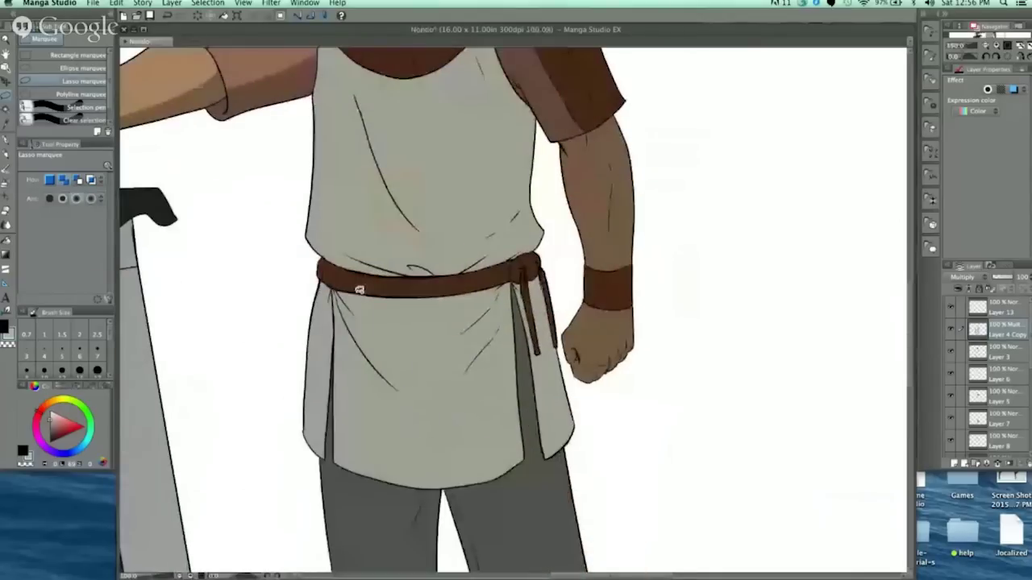
scroll(501, 184, "up", 3)
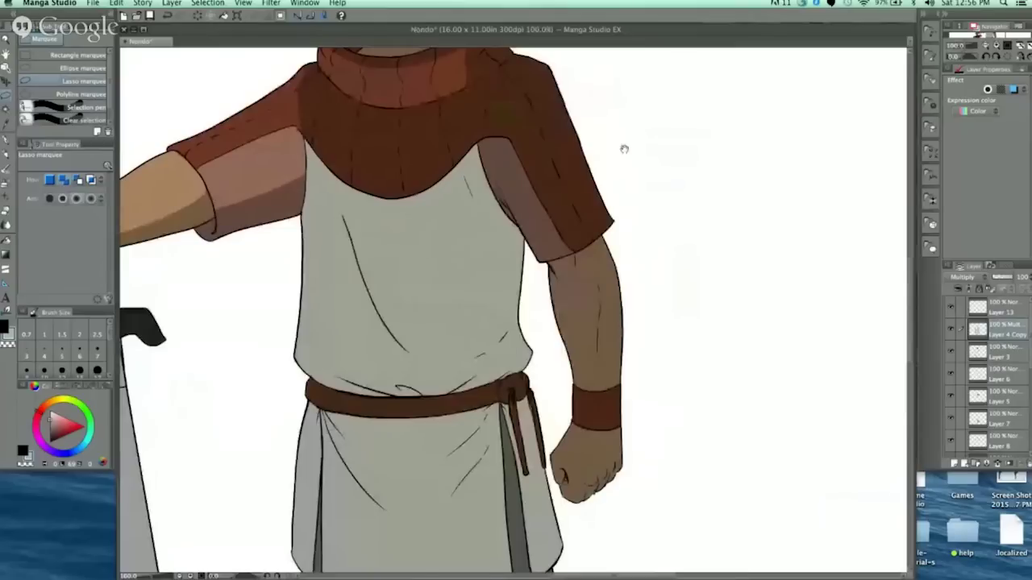
scroll(624, 149, "up", 3)
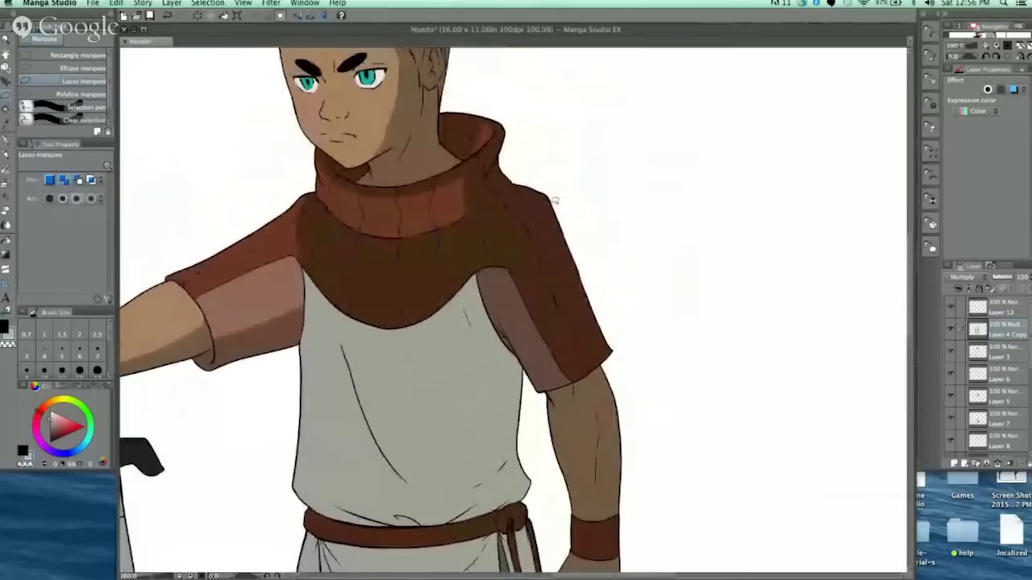
scroll(554, 200, "up", 2)
scroll(512, 215, "up", 1)
mouse_move(300, 131)
left_mouse_down()
mouse_move(265, 252)
mouse_move(606, 349)
mouse_move(641, 301)
mouse_move(645, 190)
mouse_move(483, 227)
mouse_move(311, 157)
left_mouse_up()
key("super+d")
left_click_drag(518, 286, 526, 302)
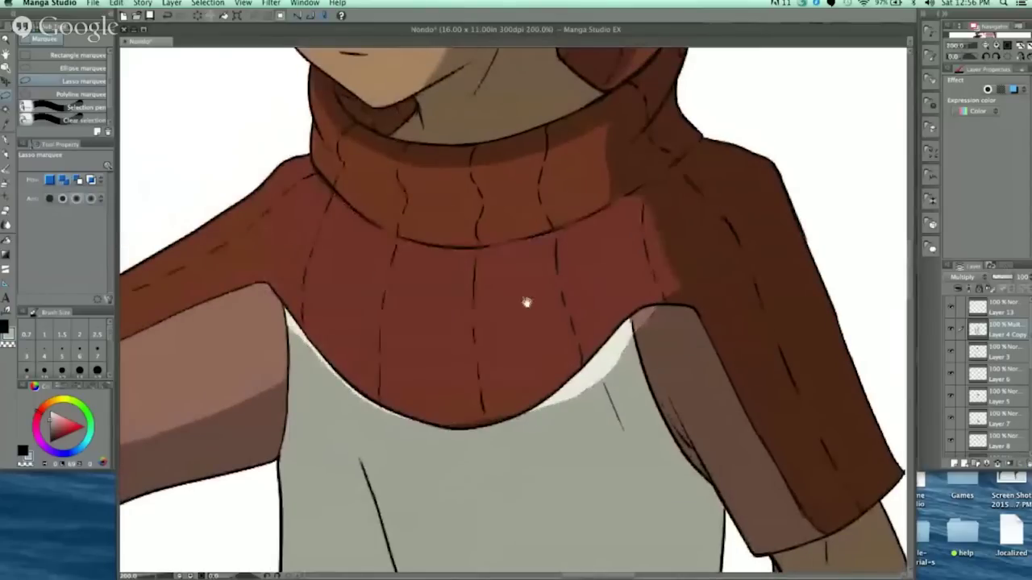
Step: Lasso a small fold wedge at the sun-facing edge of the collar and fill it with the shadow colour on Layer 4 Copy
left_click_drag(673, 230, 687, 267)
scroll(360, 185, "up", 3)
mouse_move(229, 68)
left_mouse_down()
mouse_move(312, 212)
mouse_move(226, 76)
left_mouse_up()
mouse_move(228, 66)
left_mouse_down()
mouse_move(306, 216)
mouse_move(226, 69)
left_mouse_up()
left_click(299, 239)
left_click(193, 239)
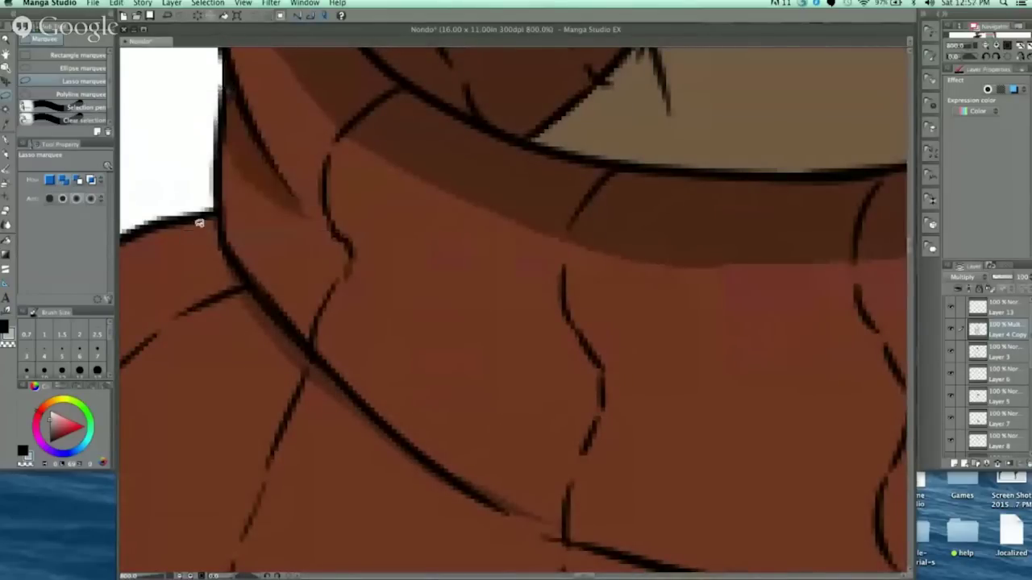
Step: Lasso a tapered fold reaching from the collar band's shaded side into its lit front and fill it with shadow
scroll(200, 223, "down", 2)
scroll(470, 242, "down", 4)
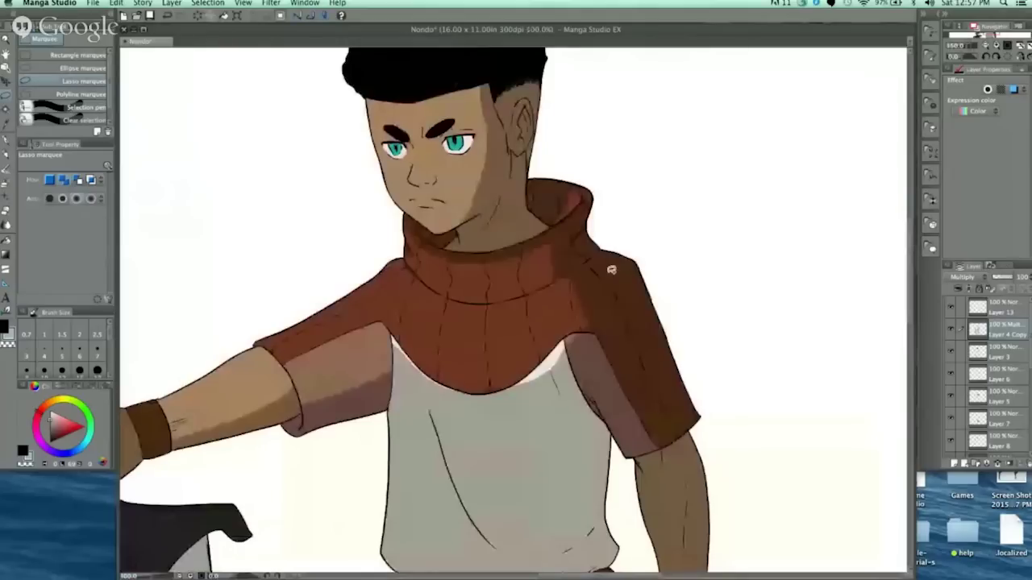
scroll(611, 270, "up", 2)
scroll(599, 199, "up", 4)
mouse_move(642, 156)
left_mouse_down()
mouse_move(530, 244)
mouse_move(548, 260)
mouse_move(672, 147)
left_mouse_up()
left_click(571, 326)
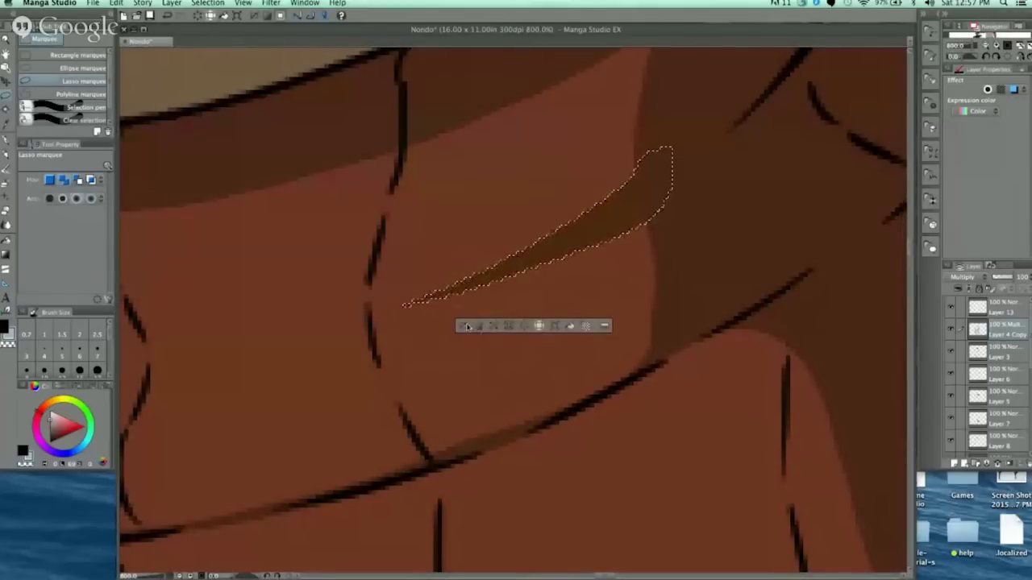
key("super+d")
Step: Try adding a thin curved fold shadow across the middle of the collar band with a filled lasso selection
scroll(693, 182, "down", 4)
scroll(676, 188, "down", 2)
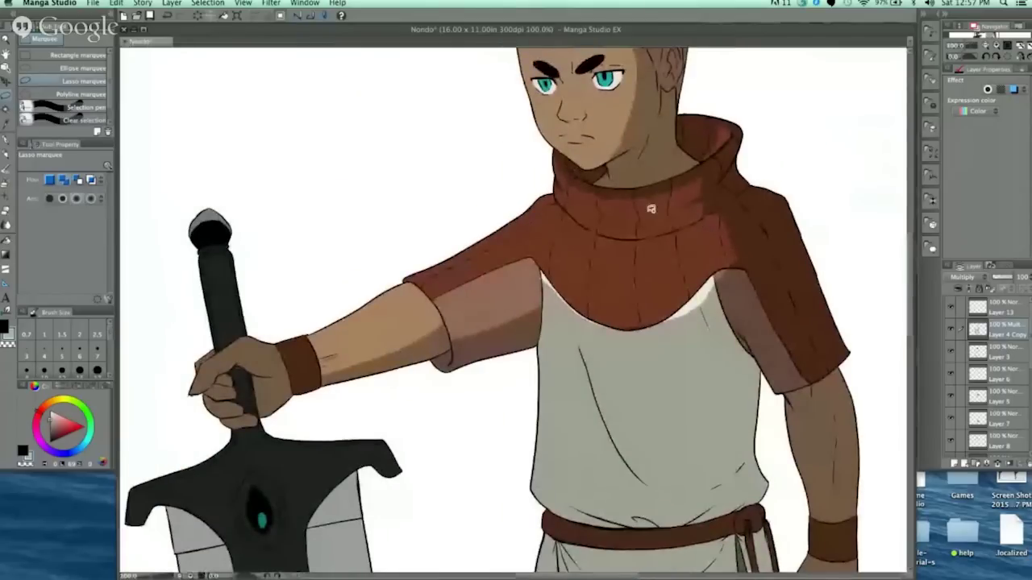
scroll(651, 208, "up", 4)
mouse_move(416, 252)
left_mouse_down()
mouse_move(594, 260)
mouse_move(494, 275)
mouse_move(416, 252)
left_mouse_up()
key("super+d")
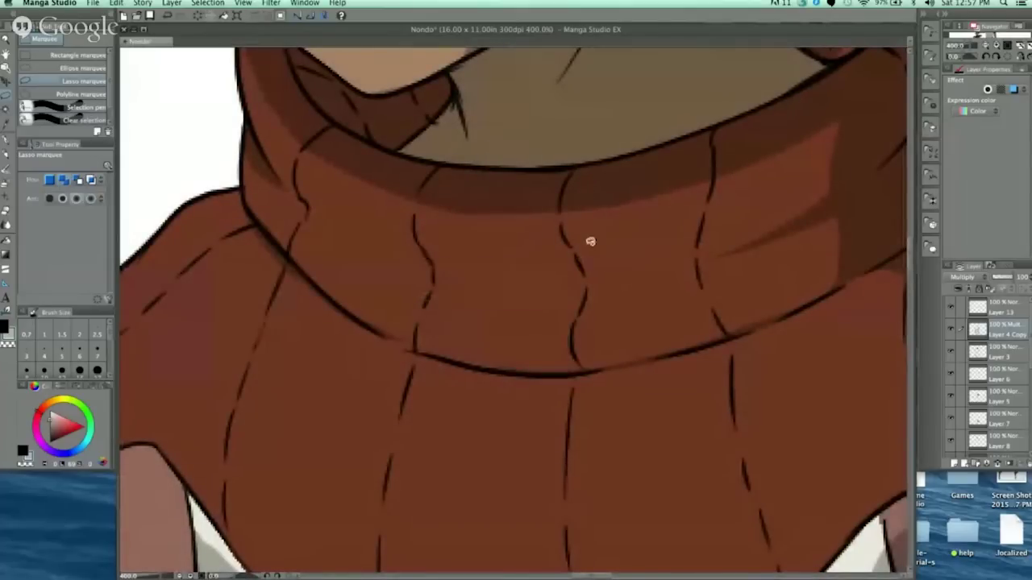
key("super+z")
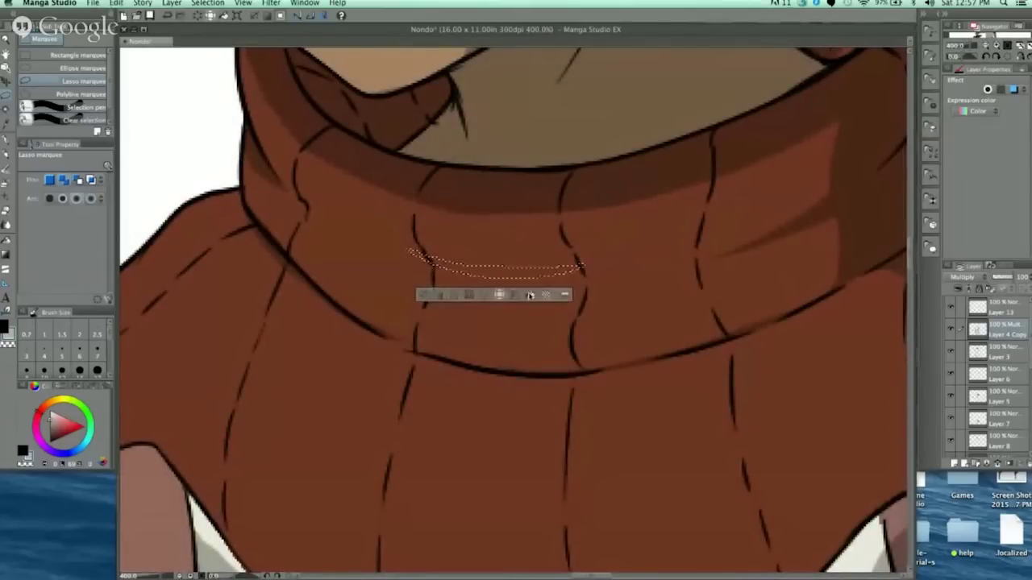
scroll(529, 295, "down", 2)
key("super+d")
scroll(682, 153, "down", 5)
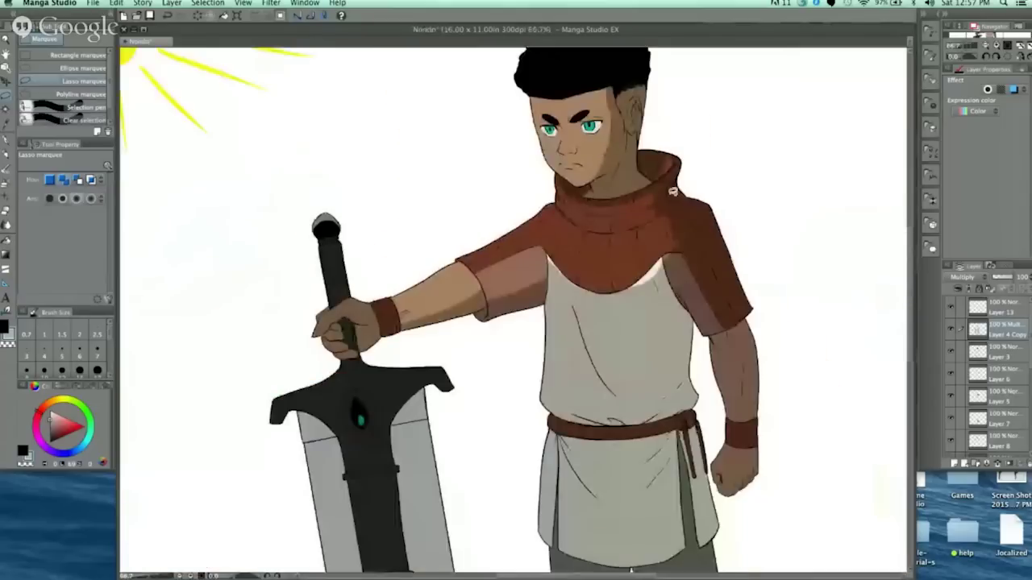
Step: Lasso the thin fold shadow in the middle of the collar band and remove it
scroll(672, 191, "down", 1)
scroll(672, 191, "up", 3)
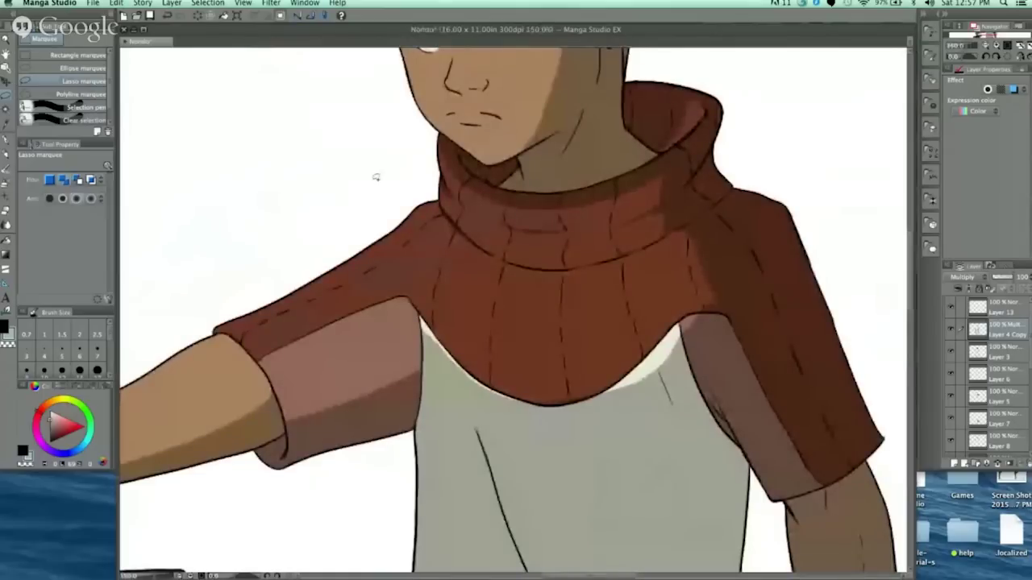
left_click_drag(568, 230, 502, 225)
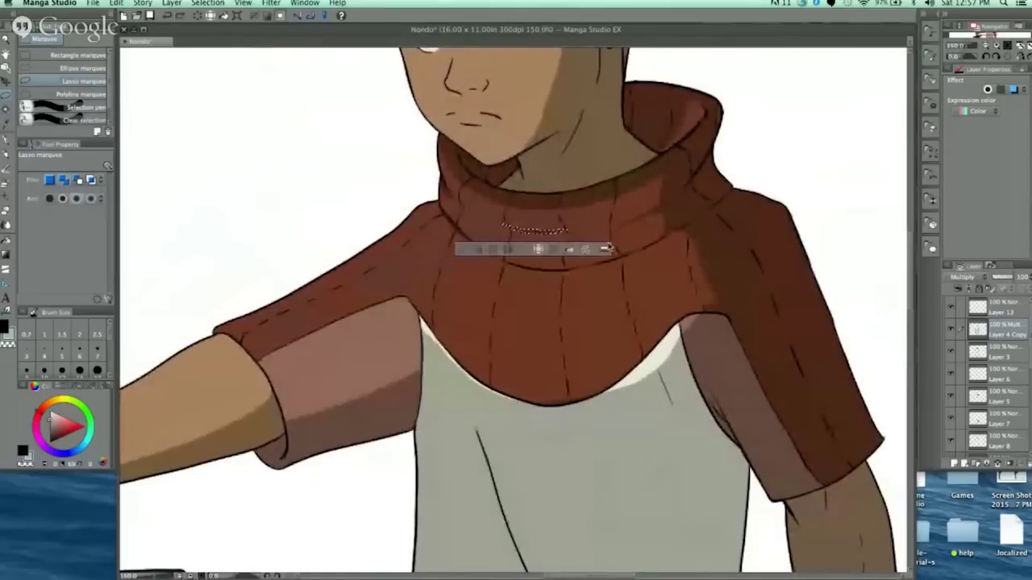
left_click(463, 248)
Step: Lasso most of the white tunic's torso above the belt and delete its shadow, keeping a shaded strip beside the lowered arm
scroll(702, 162, "down", 2)
mouse_move(786, 250)
left_mouse_down()
mouse_move(567, 253)
mouse_move(581, 229)
mouse_move(548, 223)
left_mouse_up()
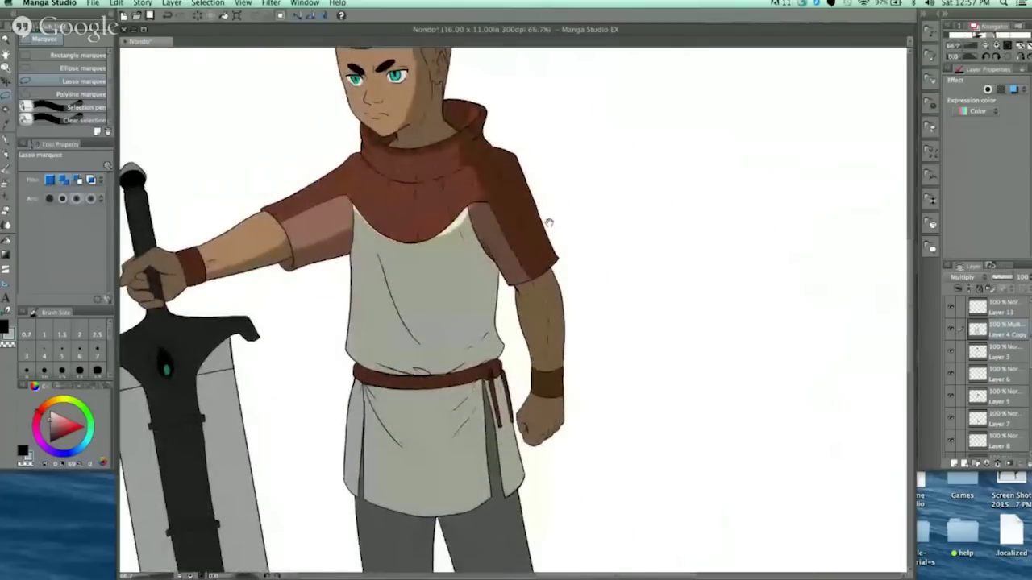
scroll(549, 223, "up", 4)
left_click_drag(600, 197, 569, 271)
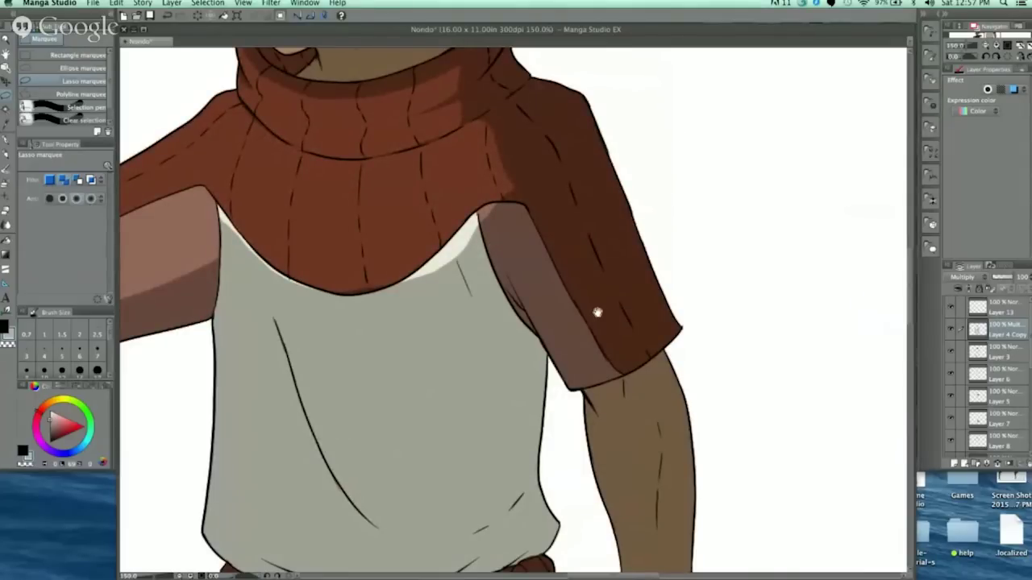
left_click_drag(597, 313, 721, 153)
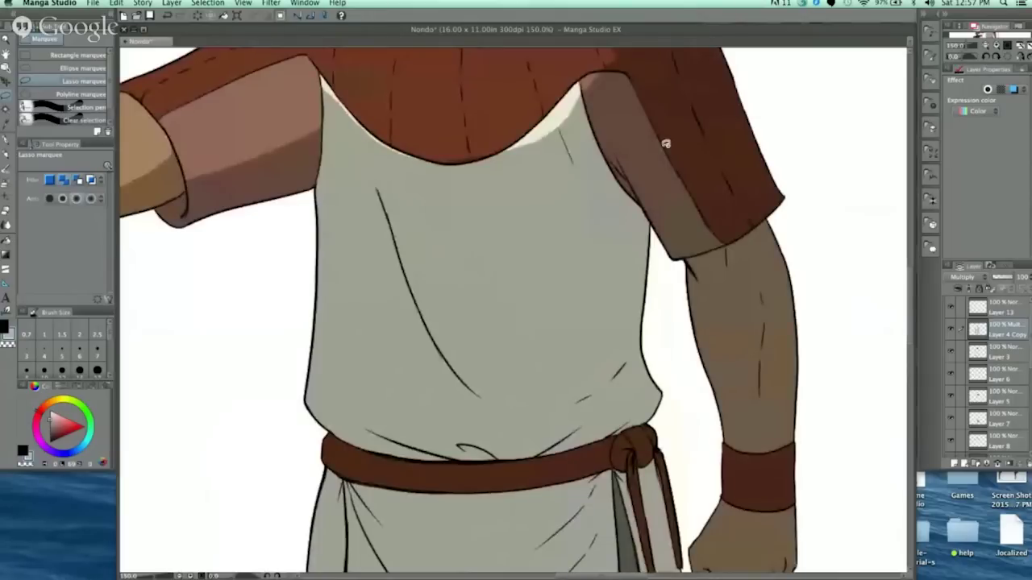
left_click_drag(748, 242, 714, 264)
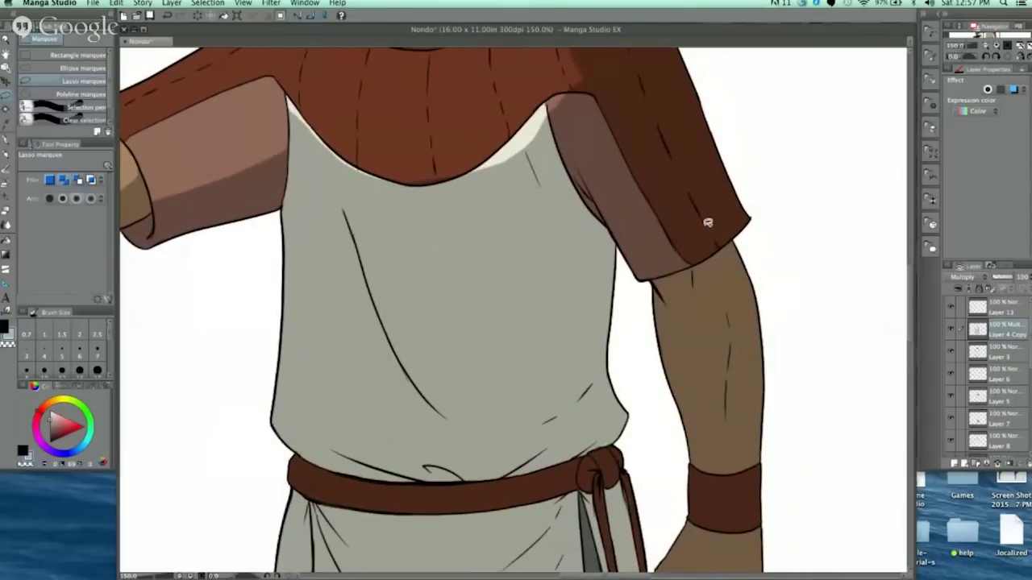
left_click_drag(710, 233, 739, 220)
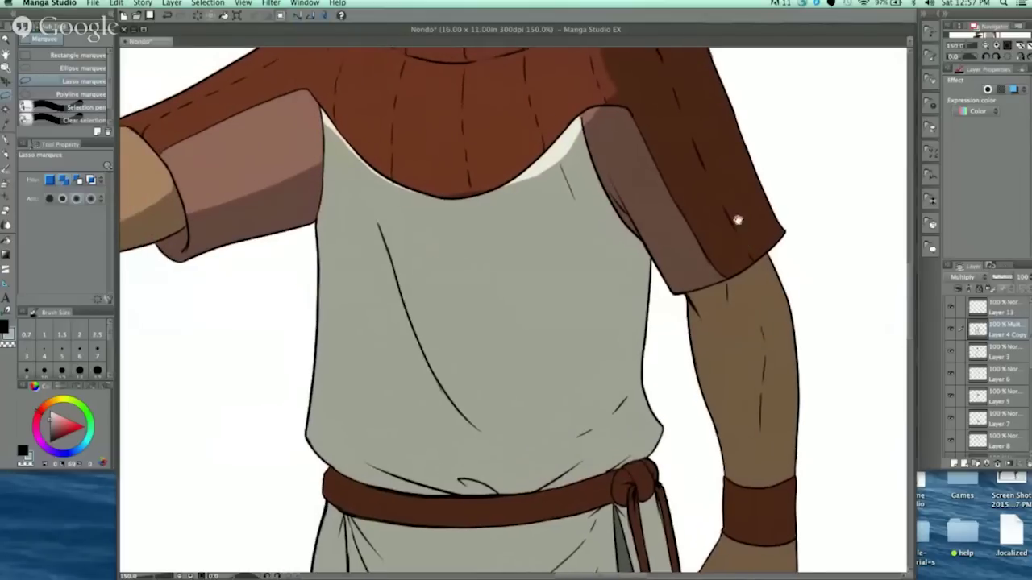
mouse_move(574, 133)
left_mouse_down()
mouse_move(570, 389)
mouse_move(587, 457)
mouse_move(576, 477)
mouse_move(548, 487)
mouse_move(395, 488)
mouse_move(314, 451)
mouse_move(334, 97)
left_mouse_up()
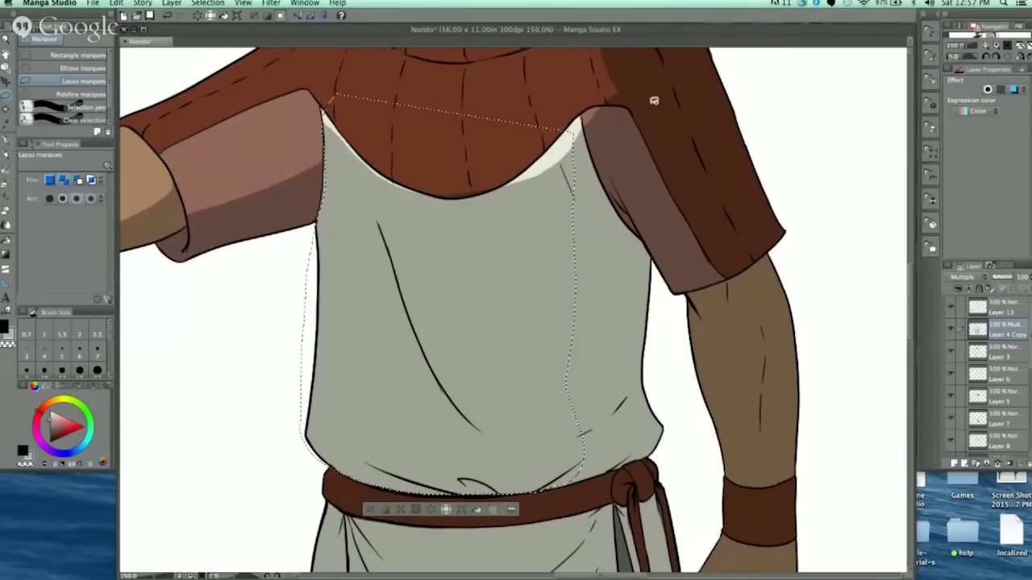
key("Delete")
left_click(370, 508)
scroll(653, 198, "down", 3)
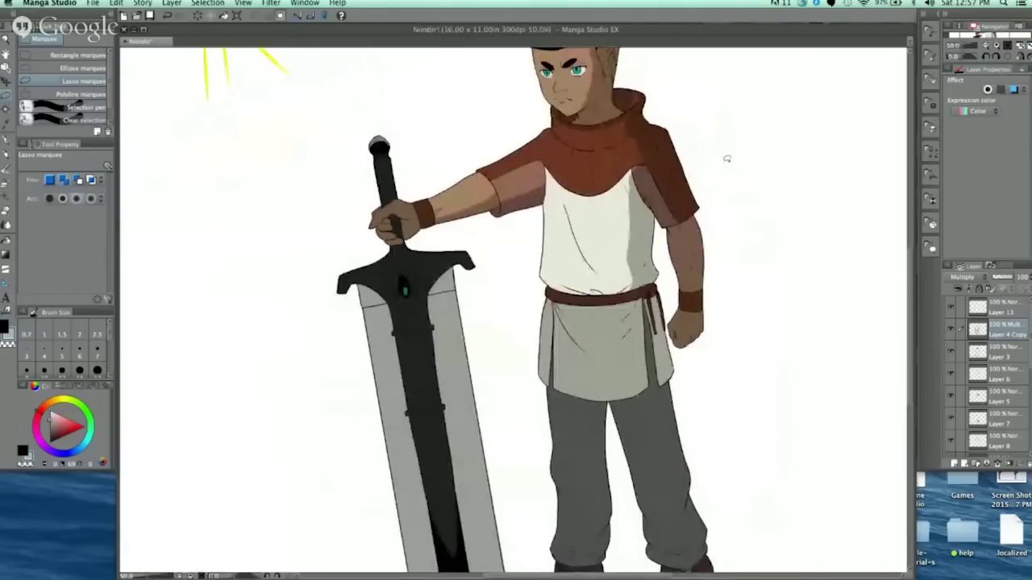
Step: Narrow the torso's shaded strip by lassoing its inner part from the armpit to the belt and deleting that shadow
scroll(726, 158, "up", 2)
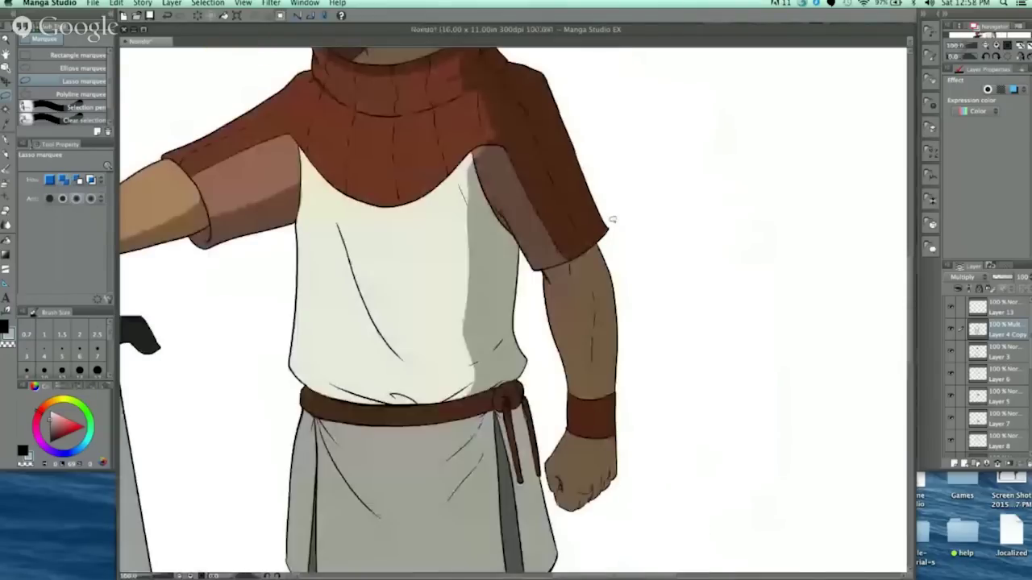
scroll(600, 246, "down", 3)
left_click_drag(586, 273, 551, 310)
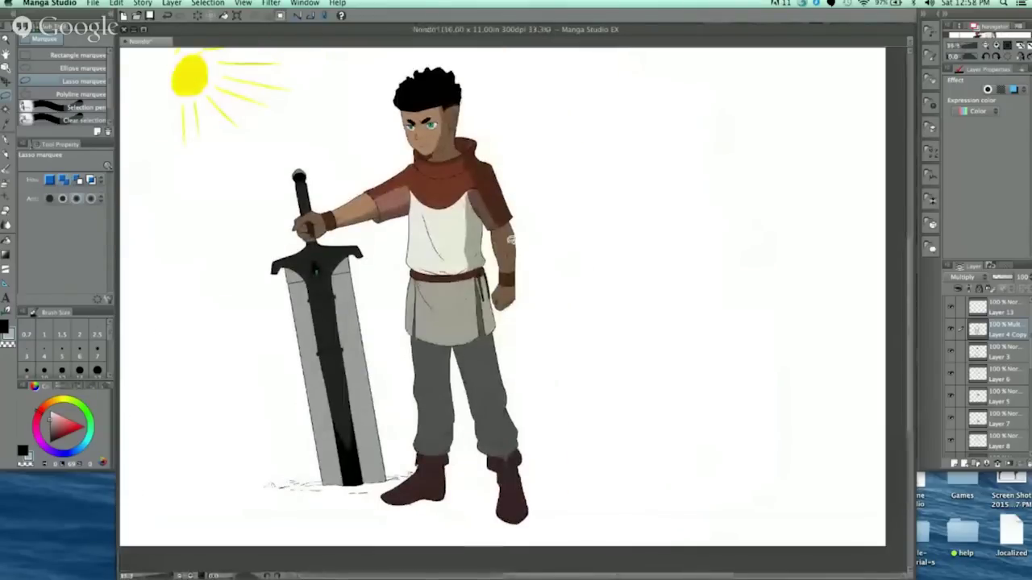
left_click_drag(478, 218, 457, 210)
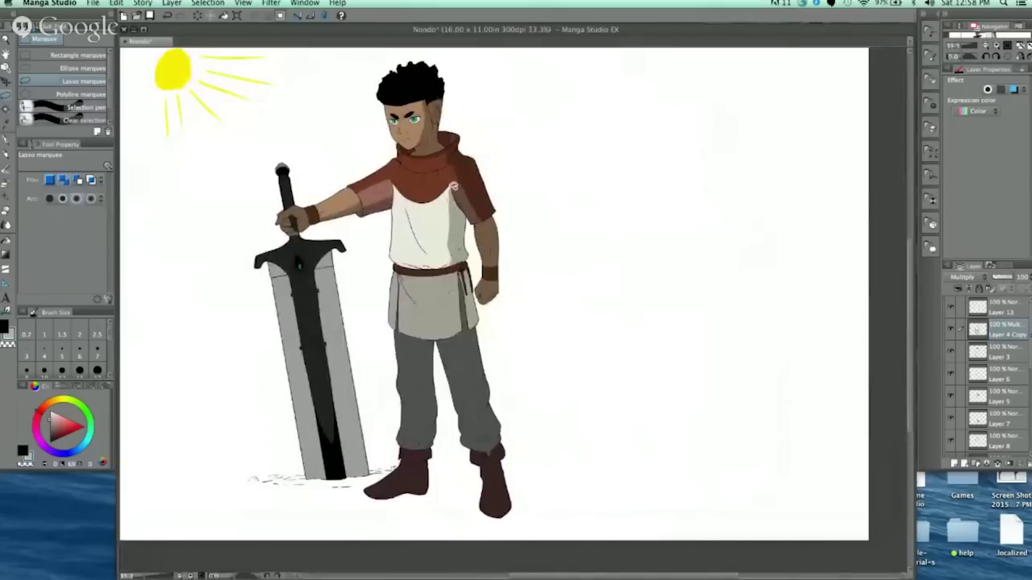
scroll(478, 242, "up", 3)
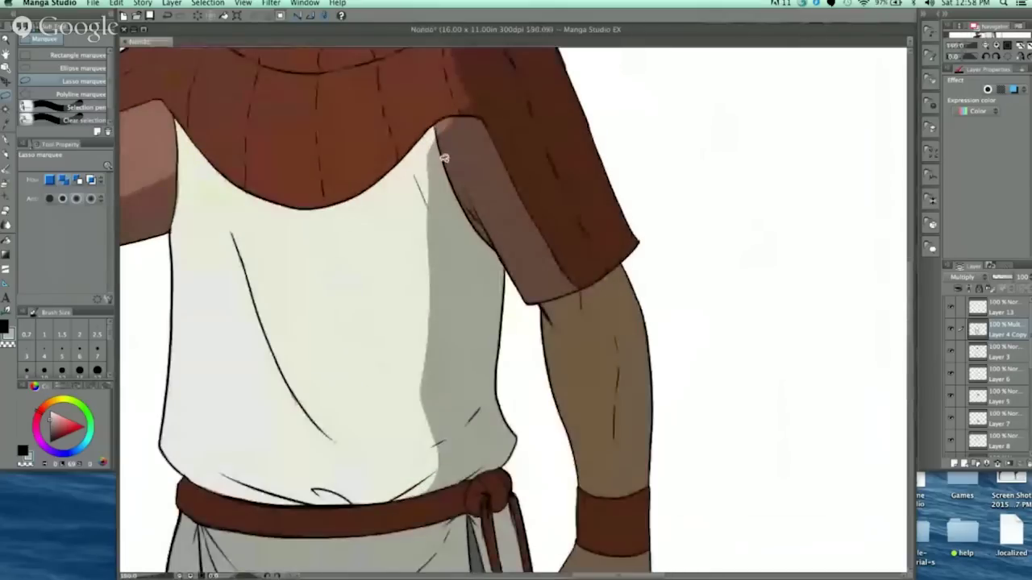
mouse_move(444, 167)
left_mouse_down()
mouse_move(468, 220)
mouse_move(468, 449)
mouse_move(440, 488)
mouse_move(374, 441)
mouse_move(409, 134)
mouse_move(431, 145)
left_mouse_up()
key("Delete")
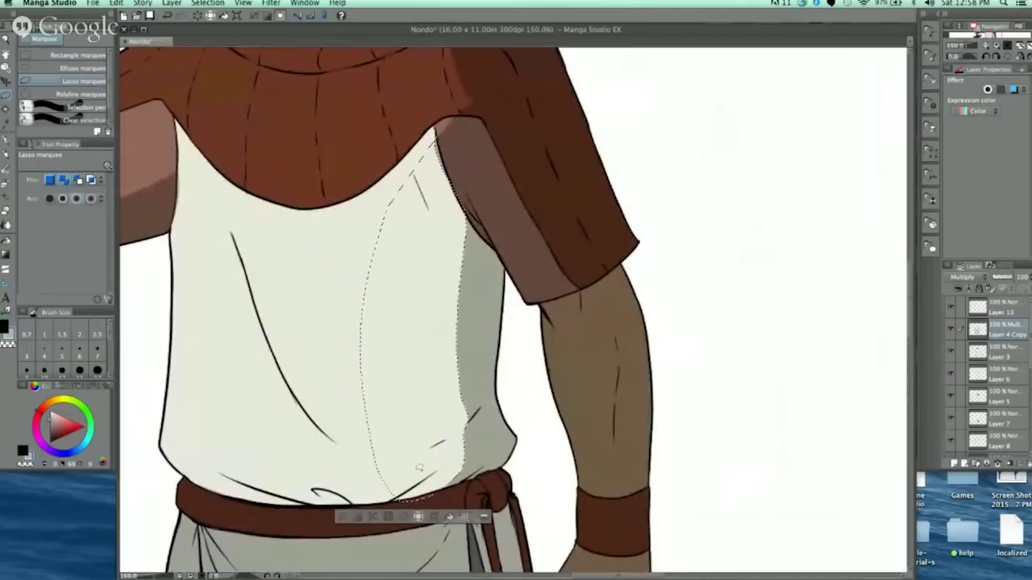
key("super+d")
scroll(472, 350, "down", 1)
scroll(566, 216, "down", 3)
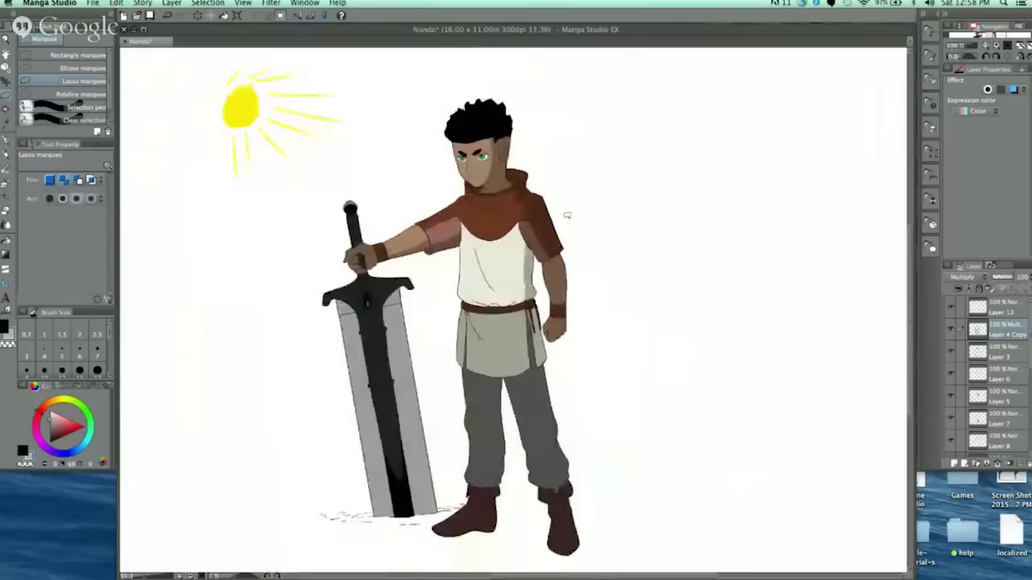
Step: Try to thin the torso shadow further by lassoing its inner edge below the armpit and deleting it
scroll(567, 215, "up", 2)
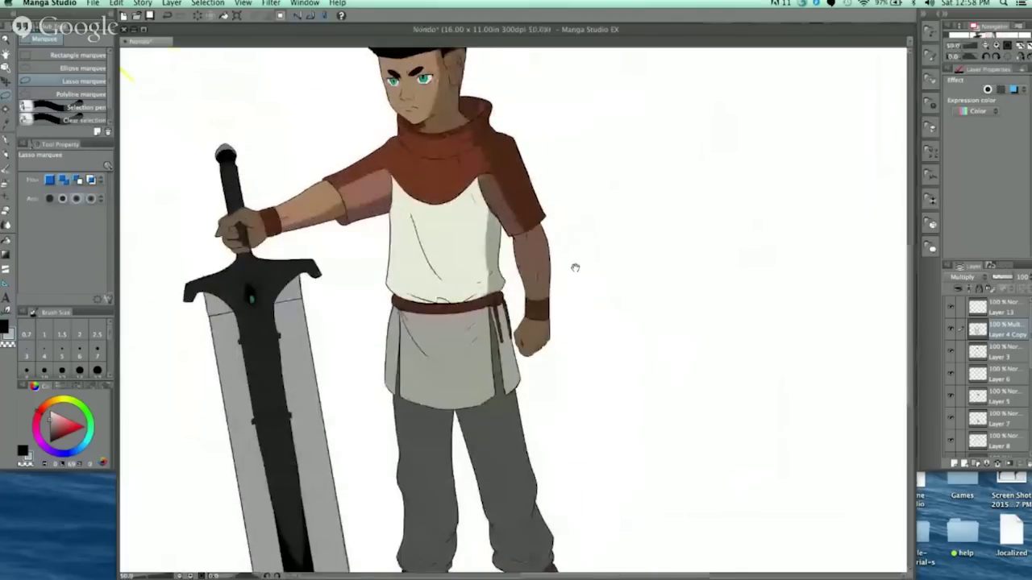
scroll(555, 232, "up", 1)
left_click_drag(605, 315, 603, 251)
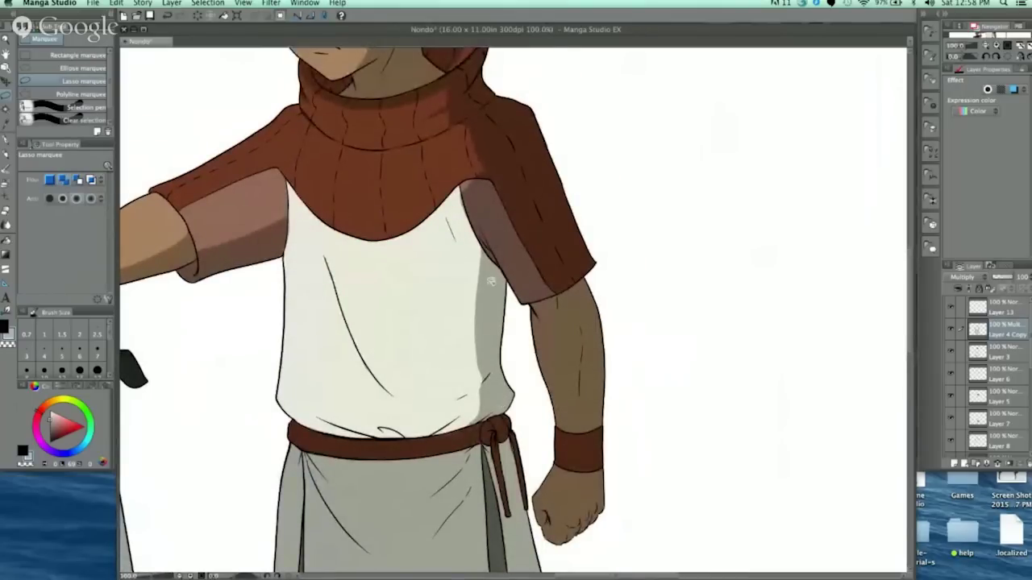
left_click_drag(507, 332, 507, 284)
mouse_move(499, 214)
left_mouse_down()
mouse_move(496, 371)
mouse_move(471, 216)
left_mouse_up()
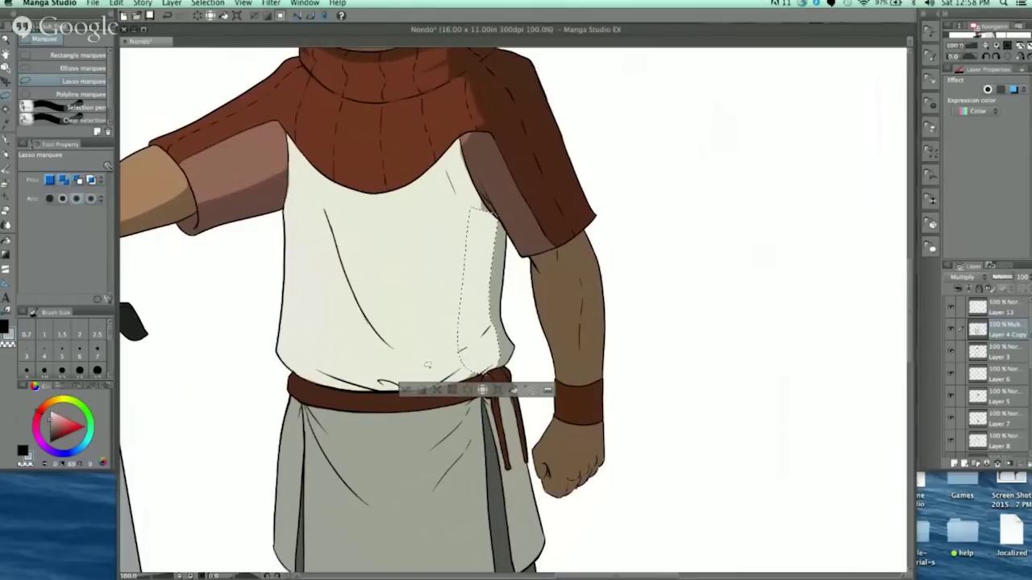
left_click(407, 390)
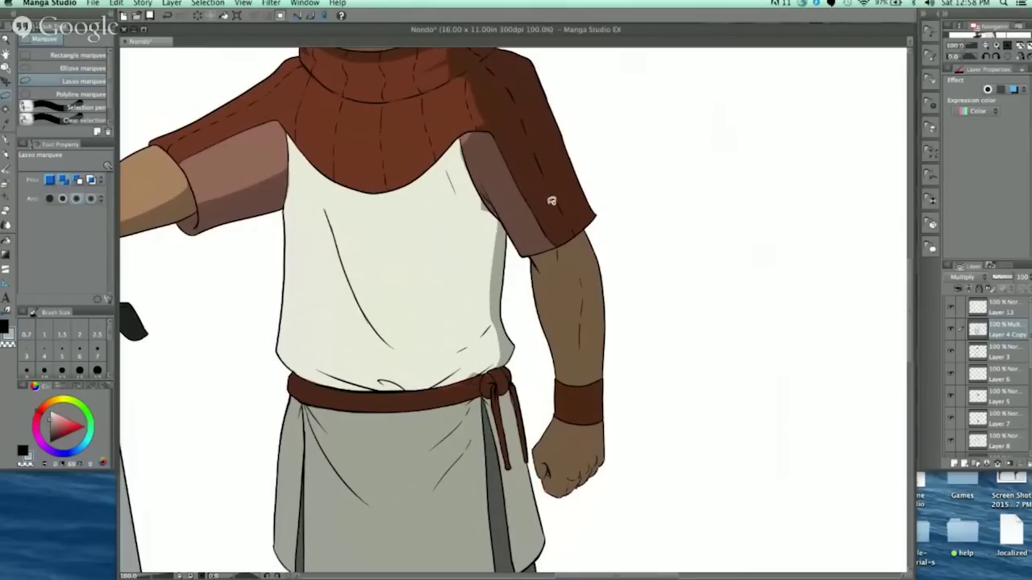
scroll(594, 185, "down", 3)
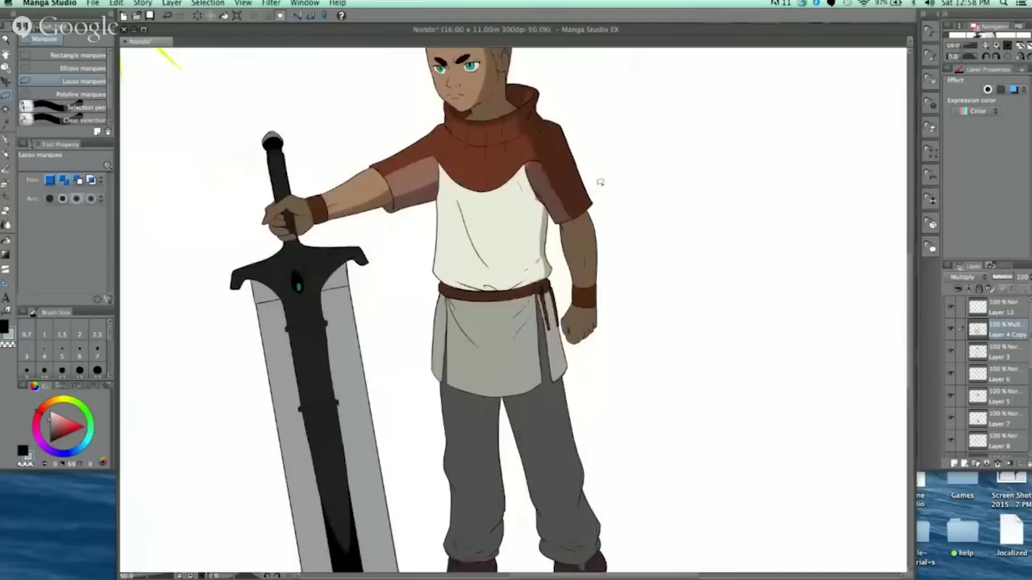
scroll(602, 179, "down", 2)
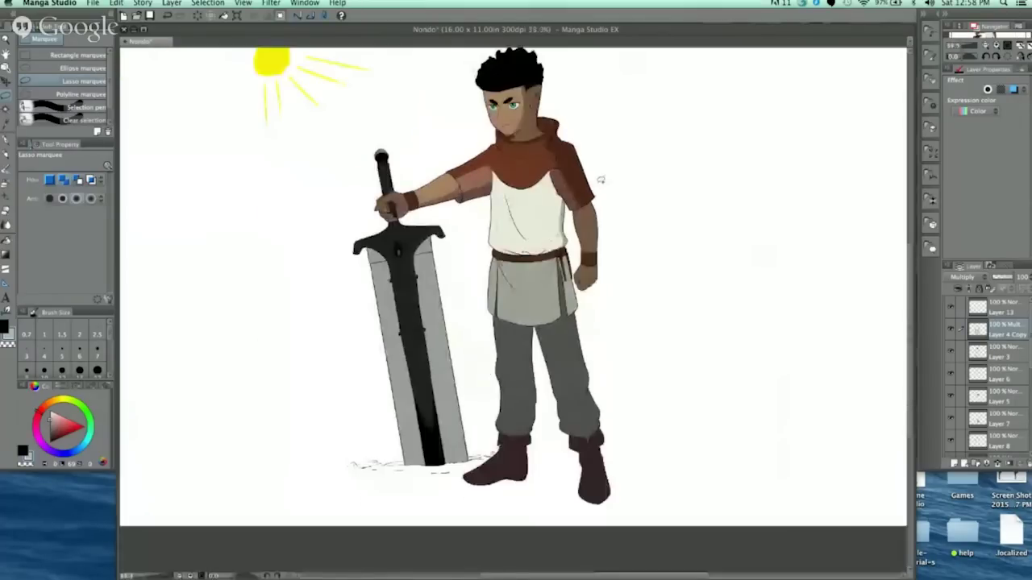
Step: Undo the last deselection and shadow deletion on the torso's side strip
key("super+z")
key("super+z")
left_click_drag(638, 210, 614, 249)
scroll(523, 194, "up", 5)
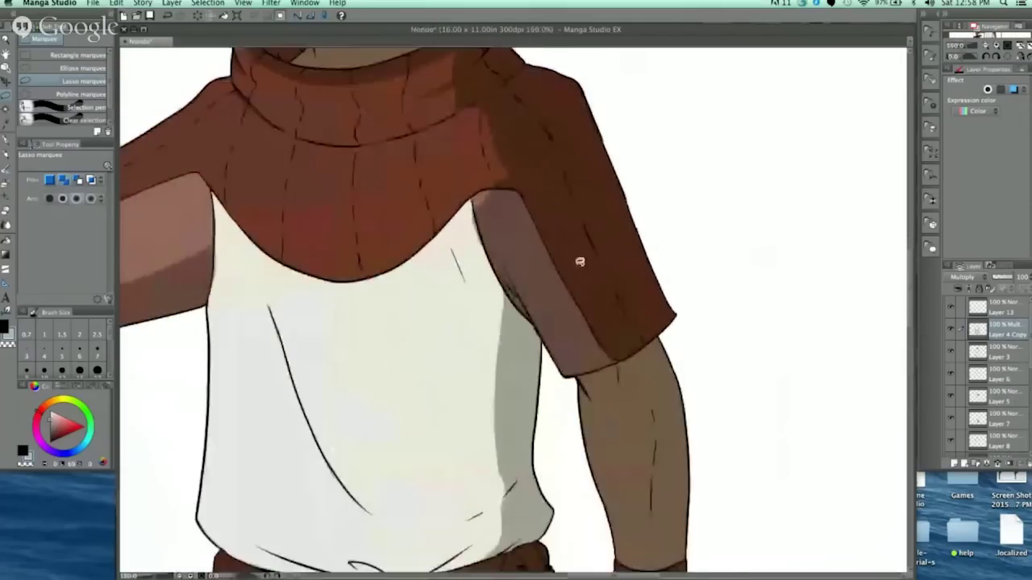
Step: Lasso the middle strip of the lowered arm's pink undersleeve, extend it near the armpit, and delete the shadow there
scroll(489, 200, "up", 2)
left_click_drag(442, 99, 524, 295)
mouse_move(542, 324)
left_mouse_down()
mouse_move(553, 362)
mouse_move(525, 371)
mouse_move(450, 239)
mouse_move(424, 157)
mouse_move(430, 54)
left_mouse_up()
key("Delete")
left_click(410, 389)
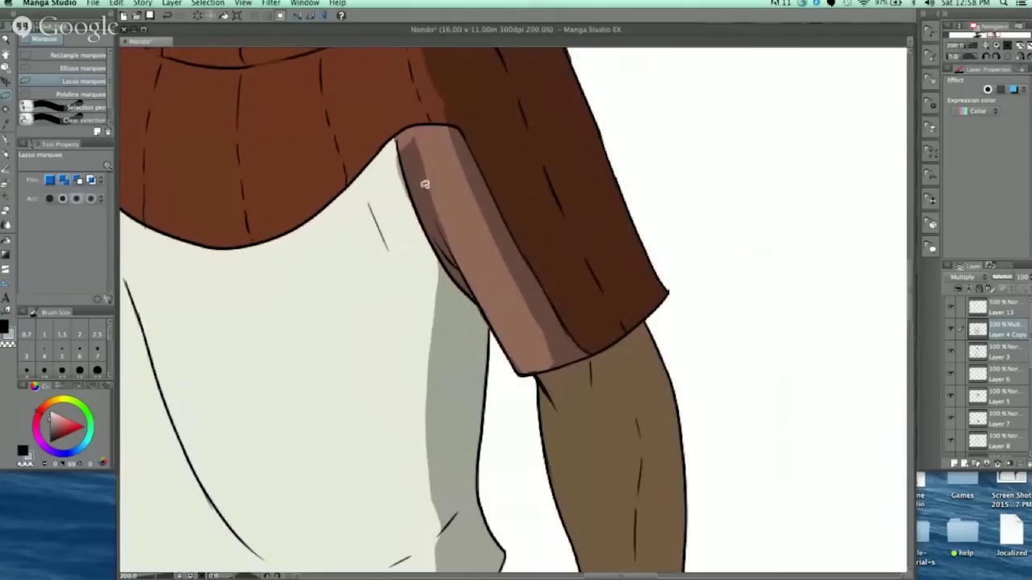
left_click_drag(424, 137, 443, 105)
key("Delete")
left_click(345, 320)
scroll(470, 256, "down", 3)
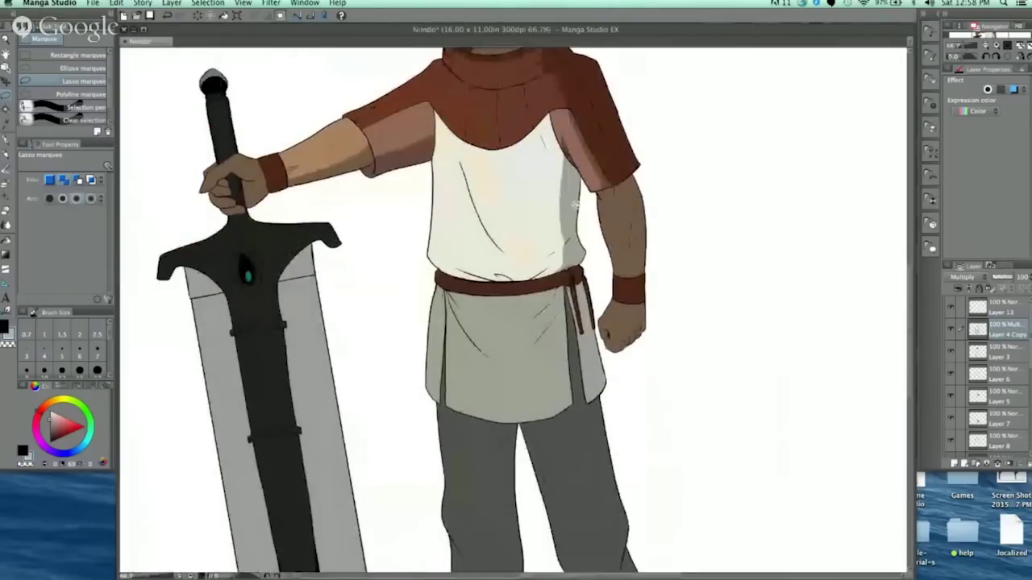
scroll(520, 279, "up", 4)
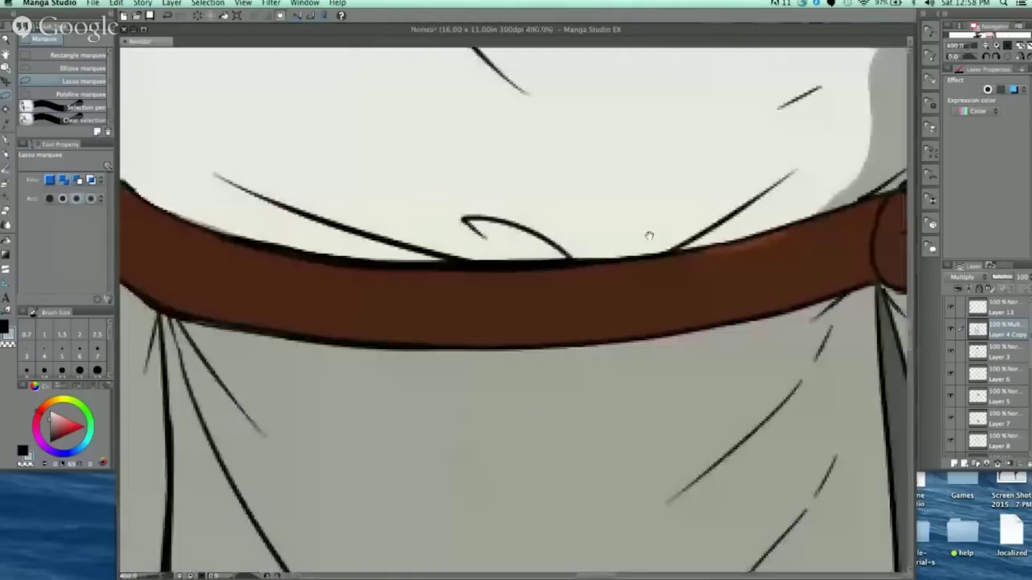
left_click_drag(649, 236, 796, 283)
mouse_move(206, 139)
left_mouse_down()
mouse_move(231, 202)
mouse_move(559, 262)
mouse_move(840, 275)
mouse_move(734, 283)
mouse_move(811, 293)
mouse_move(855, 279)
left_mouse_up()
key("super+z")
Step: Lasso a curved band along the tunic's lower edge just above the belt and fill it with shadow
left_click_drag(782, 334, 656, 320)
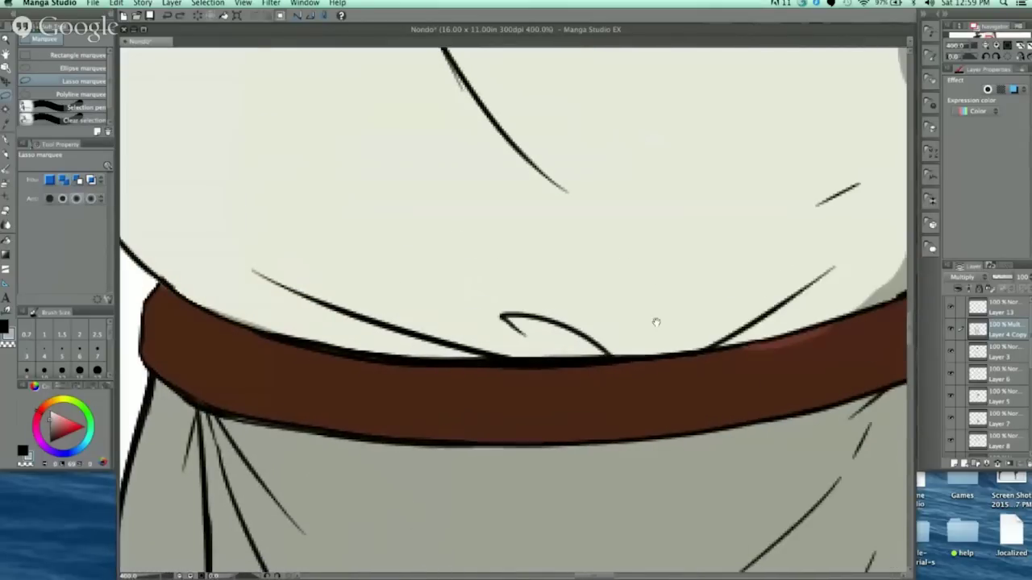
key("super+minus")
left_click_drag(746, 325, 615, 311)
mouse_move(305, 250)
left_mouse_down()
mouse_move(523, 272)
mouse_move(611, 267)
mouse_move(678, 247)
mouse_move(670, 276)
mouse_move(624, 308)
mouse_move(489, 330)
mouse_move(346, 309)
mouse_move(267, 246)
left_mouse_up()
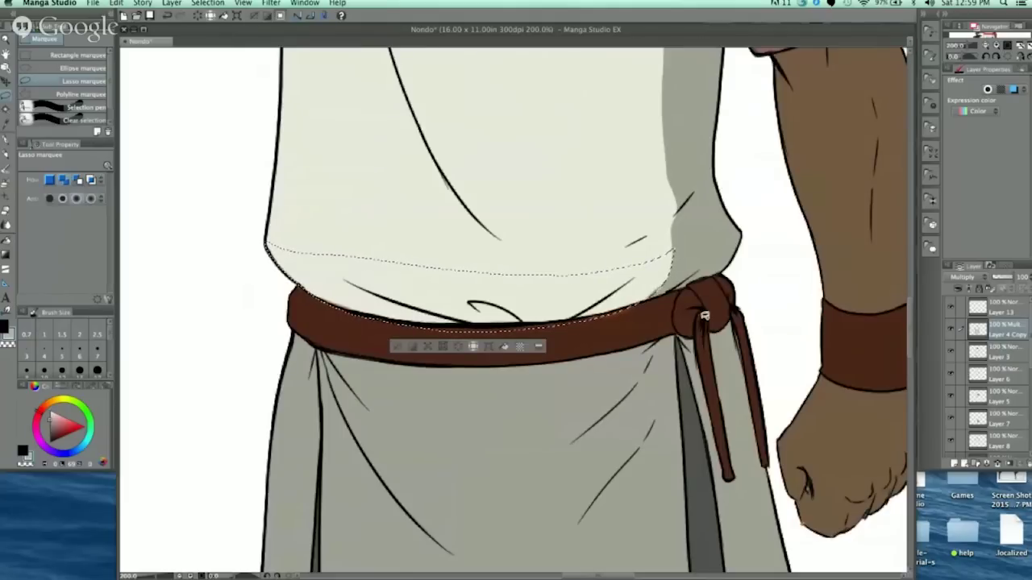
left_click(504, 347)
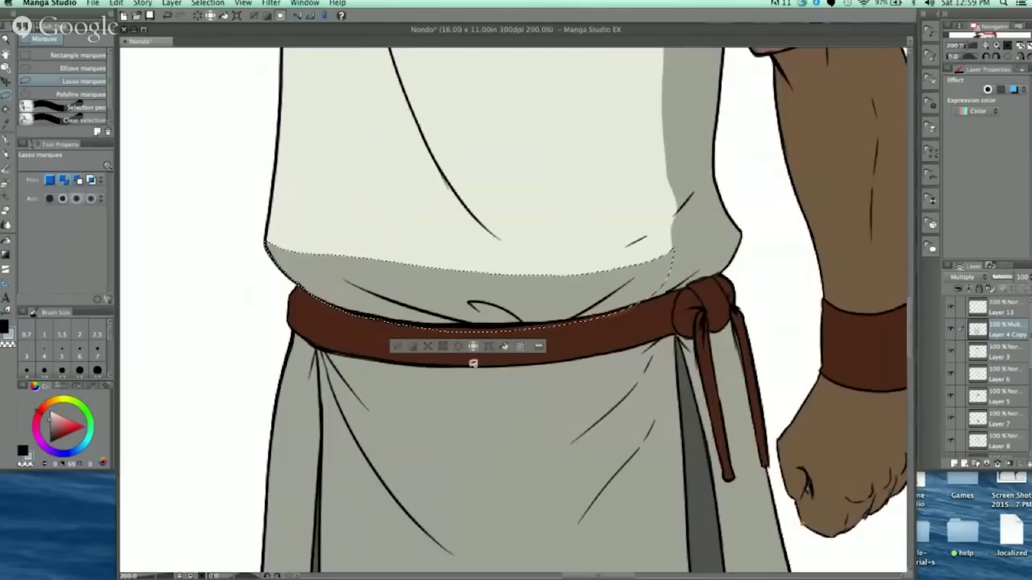
left_click(408, 340)
Step: Lasso the sliver beneath the long crease above the belt on the sword-arm side
scroll(636, 268, "down", 4)
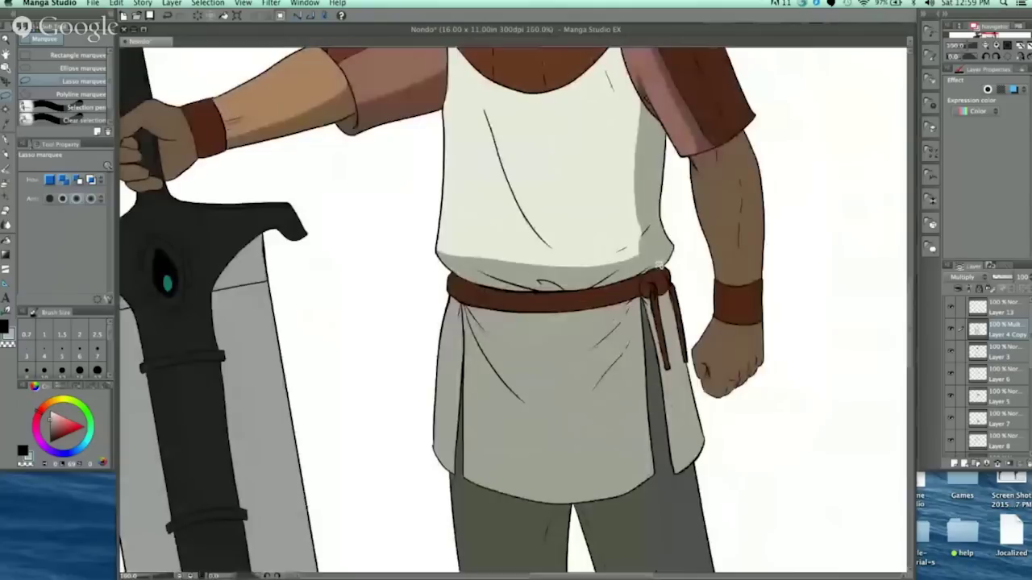
left_click_drag(670, 294, 509, 322)
scroll(508, 321, "up", 8)
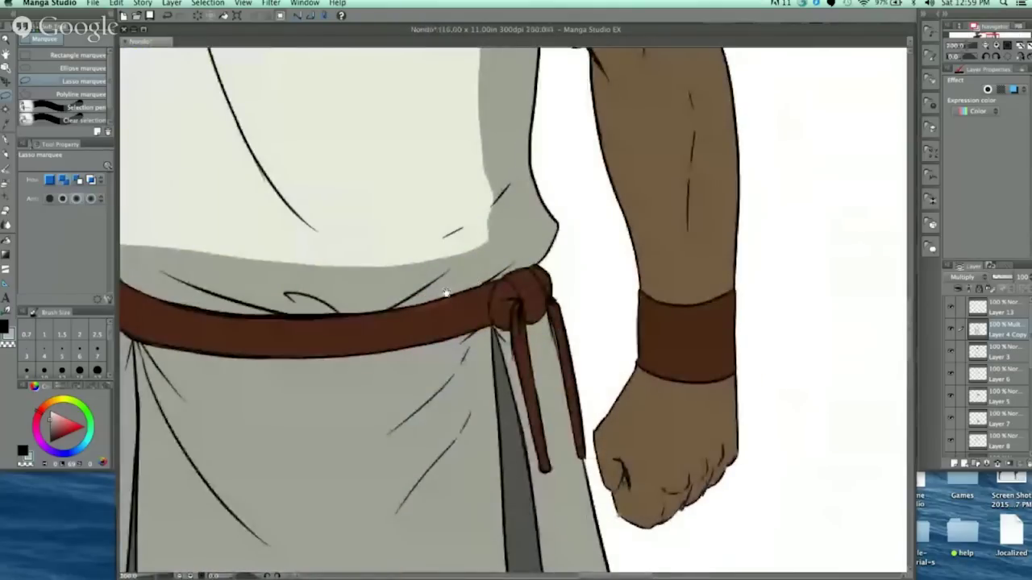
left_click_drag(447, 292, 521, 248)
scroll(333, 261, "up", 2)
mouse_move(333, 261)
left_mouse_down()
mouse_move(440, 266)
mouse_move(274, 218)
mouse_move(481, 276)
left_mouse_up()
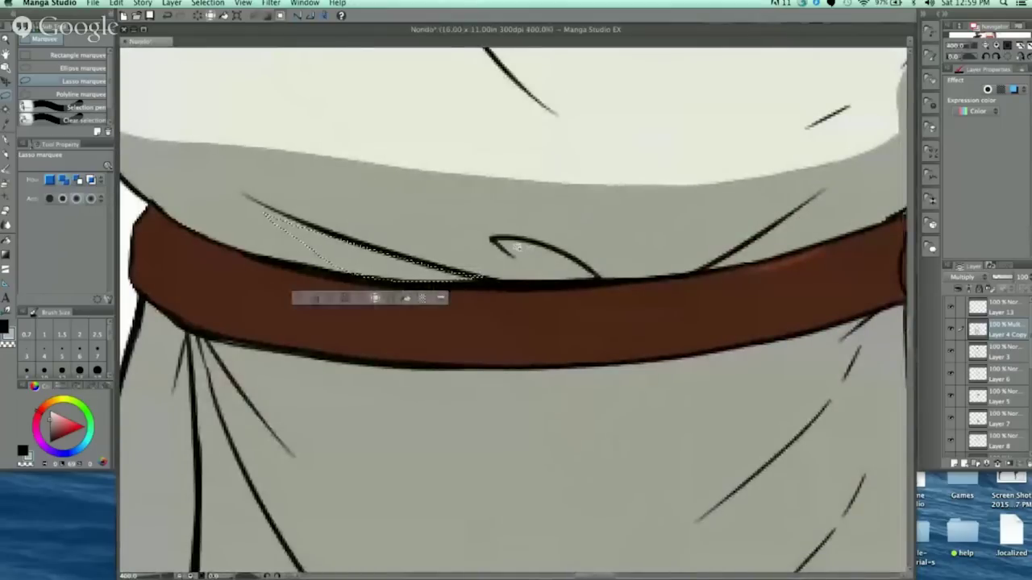
scroll(511, 256, "down", 2)
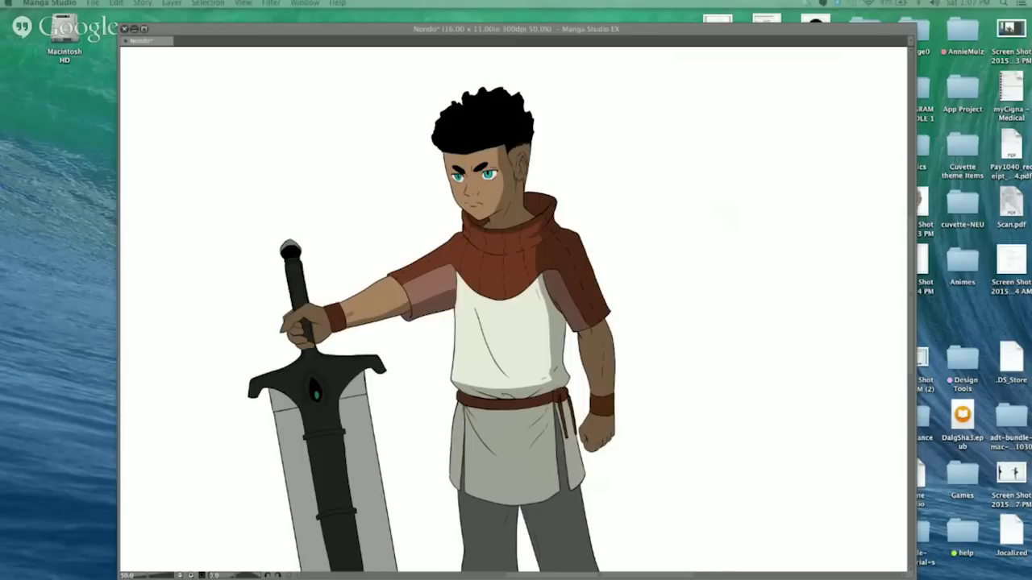
left_click(640, 284)
left_click_drag(640, 316, 547, 297)
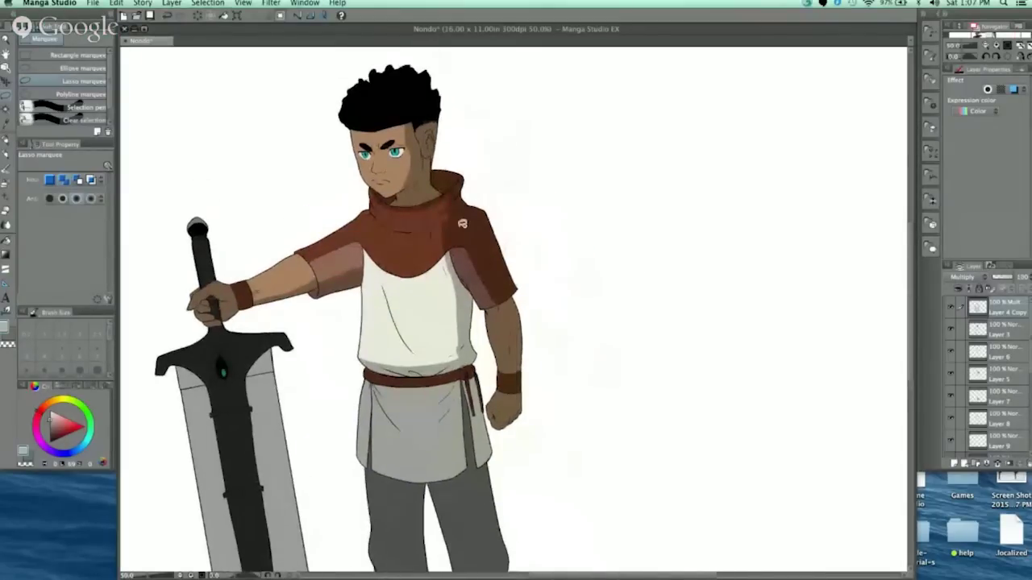
left_click(460, 227)
left_click(463, 233)
scroll(465, 235, "up", 2)
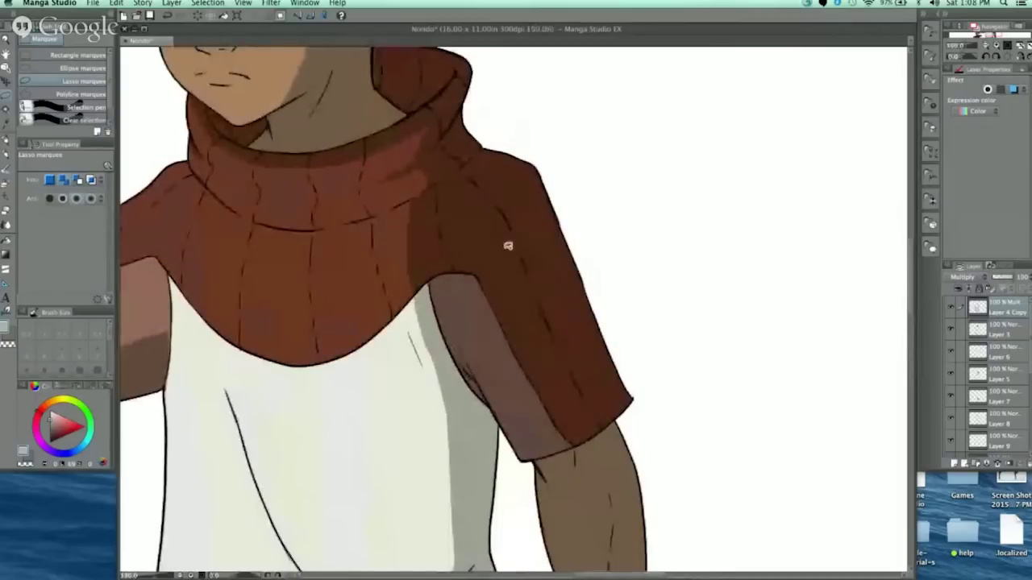
scroll(508, 246, "up", 2)
Step: Round off the inner corner where the torso's side shadow meets the band above the belt by lassoing and filling it
scroll(513, 239, "down", 4)
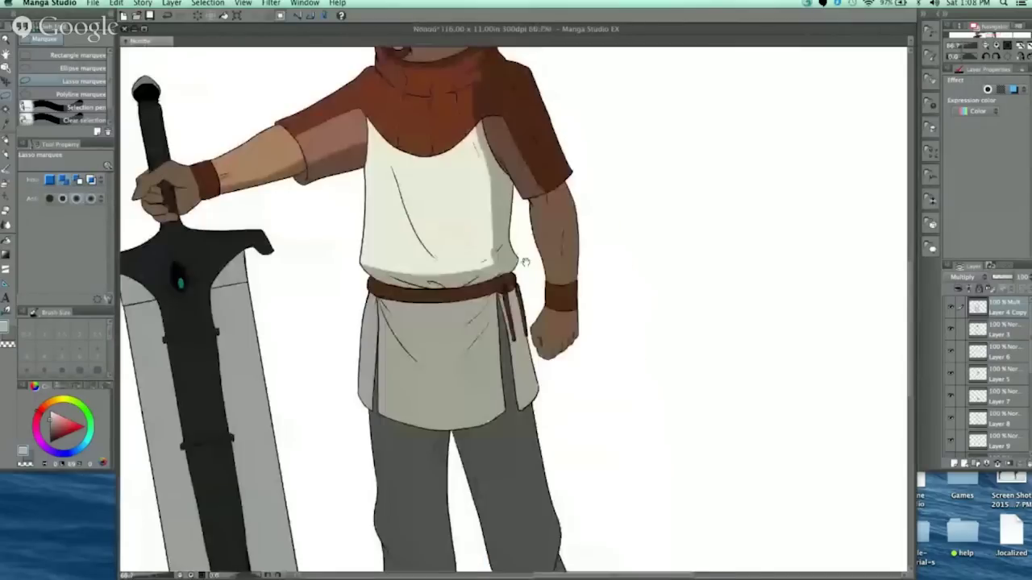
scroll(525, 262, "up", 4)
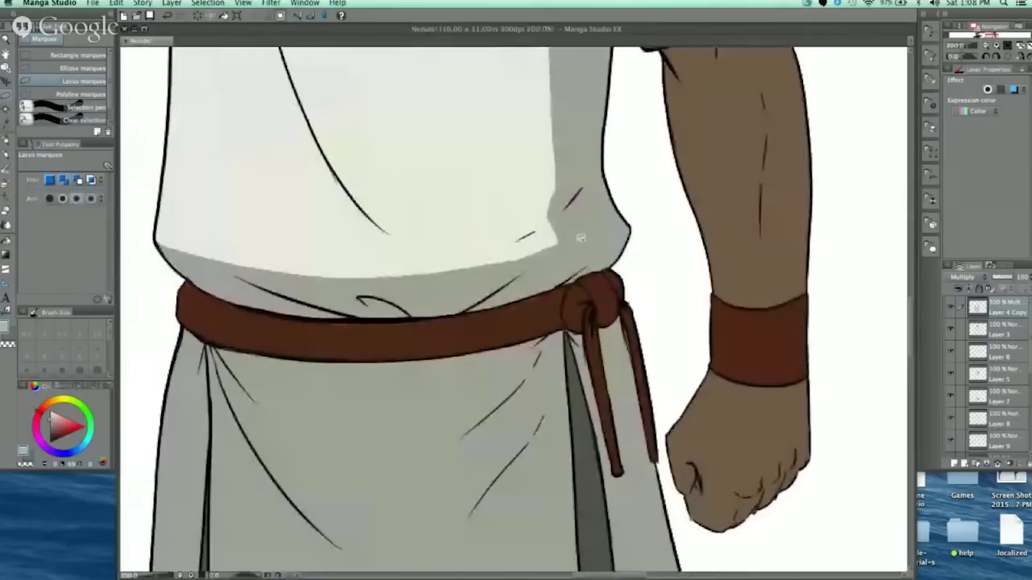
left_click_drag(580, 238, 605, 246)
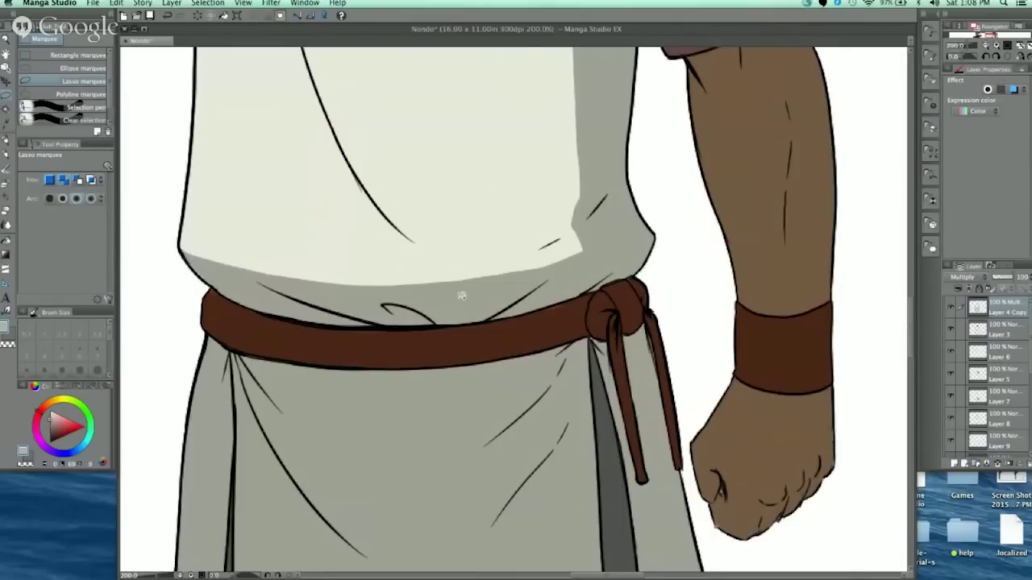
scroll(462, 297, "up", 3)
scroll(477, 339, "right", 3)
mouse_move(477, 337)
left_mouse_down()
mouse_move(501, 308)
mouse_move(493, 347)
mouse_move(480, 349)
left_mouse_up()
left_click(531, 370)
key("super+d")
left_click_drag(562, 310, 632, 243)
left_click_drag(412, 298, 441, 307)
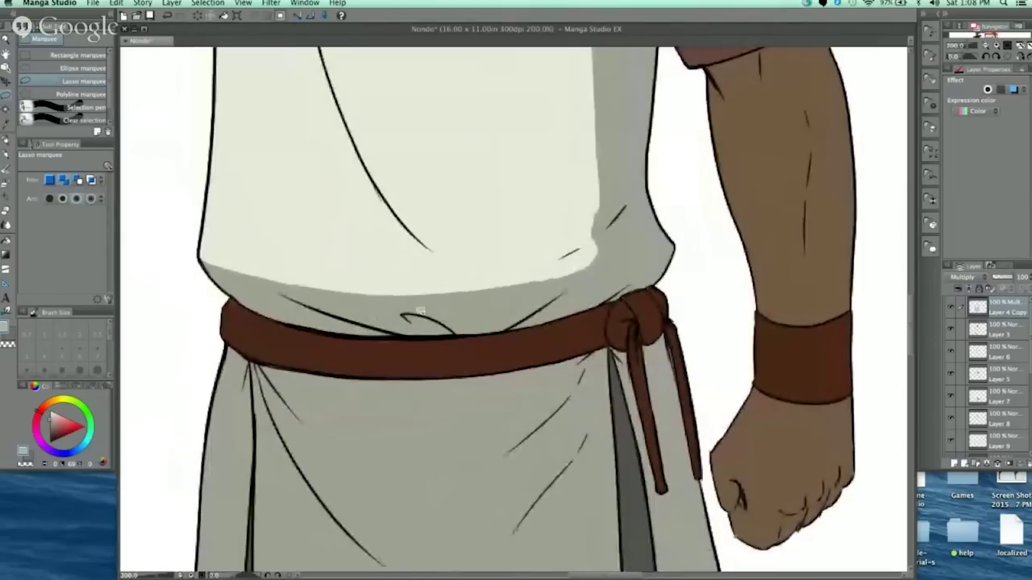
Step: Lasso the small fold areas along the creases just above the belt and next to its knot
scroll(419, 311, "up", 2)
mouse_move(677, 256)
left_mouse_down()
mouse_move(573, 219)
mouse_move(623, 260)
mouse_move(680, 259)
left_mouse_up()
mouse_move(551, 263)
left_mouse_down()
mouse_move(368, 201)
mouse_move(557, 262)
left_mouse_up()
left_click_drag(901, 190, 650, 201)
mouse_move(525, 267)
left_mouse_down()
mouse_move(653, 187)
mouse_move(607, 246)
mouse_move(528, 268)
left_mouse_up()
scroll(690, 183, "down", 4)
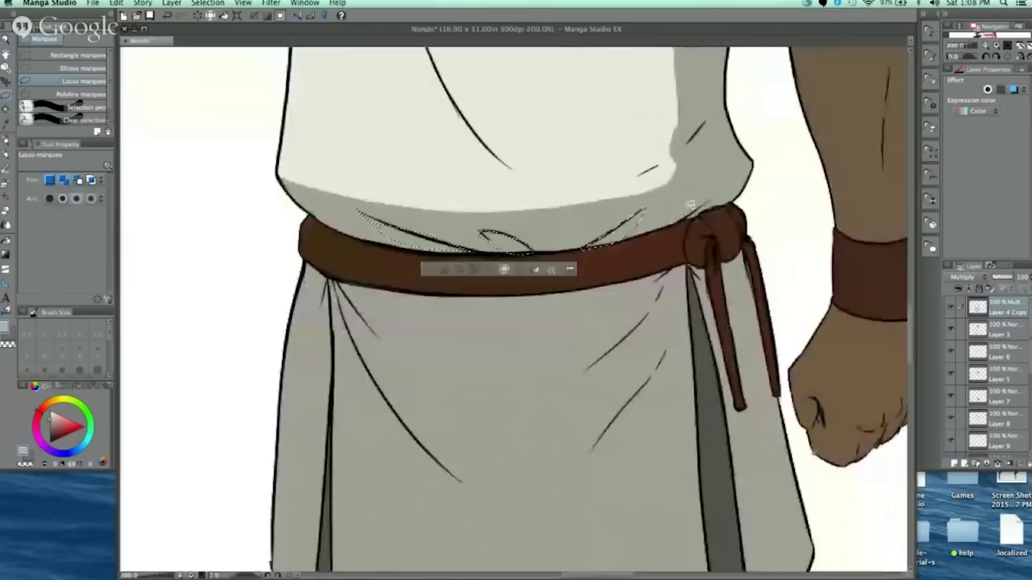
scroll(636, 294, "up", 4)
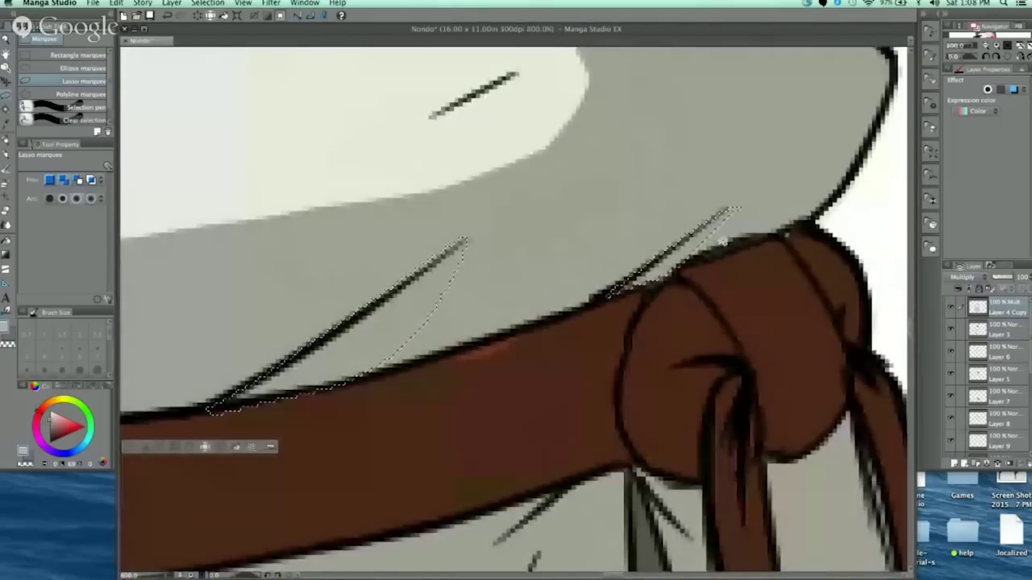
scroll(710, 194, "down", 2)
scroll(735, 185, "down", 1)
left_click_drag(711, 288, 718, 346)
left_click_drag(782, 242, 662, 261)
scroll(661, 262, "down", 5)
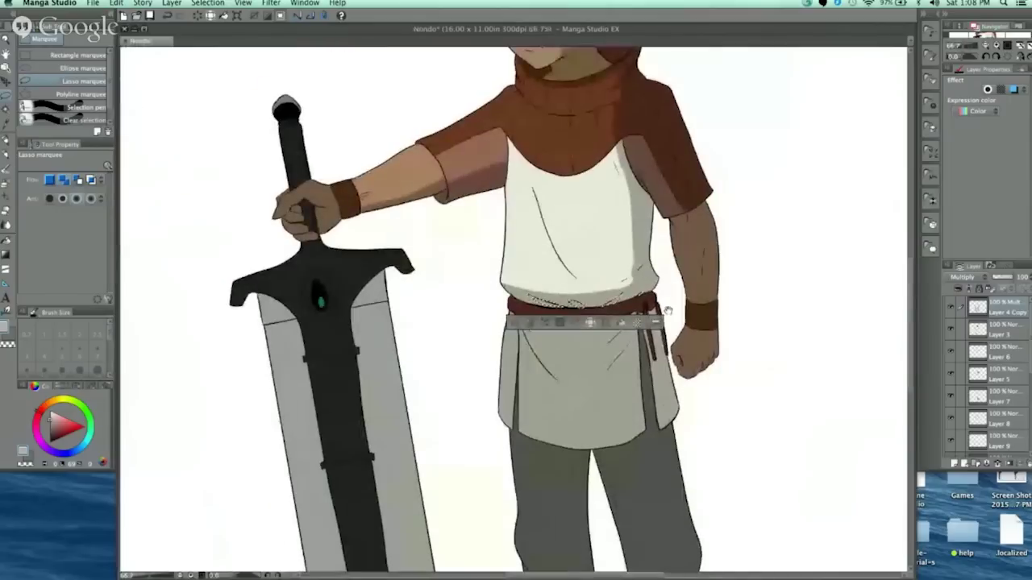
left_click_drag(669, 311, 648, 256)
scroll(614, 259, "up", 2)
scroll(676, 295, "up", 2)
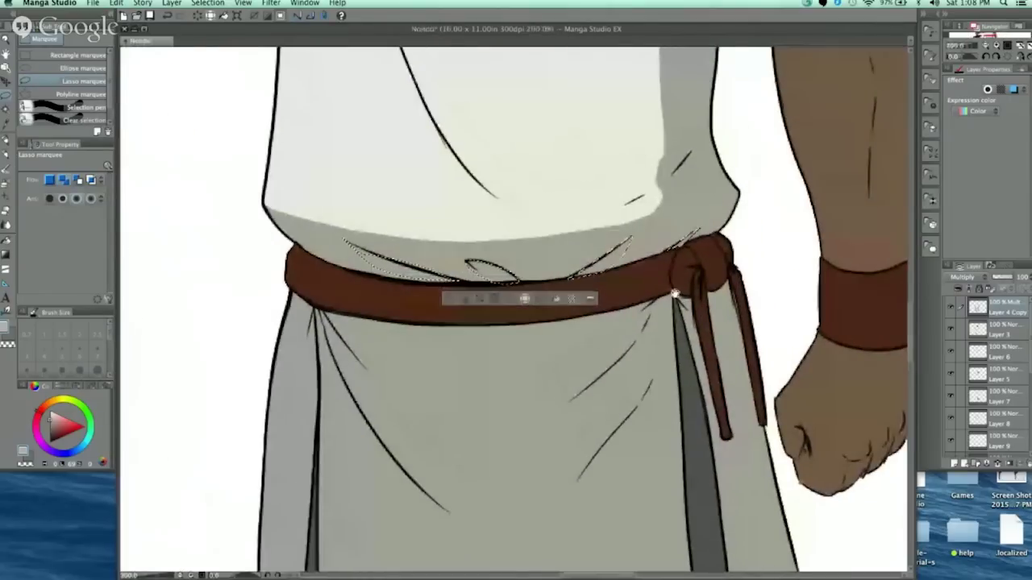
scroll(675, 294, "down", 5)
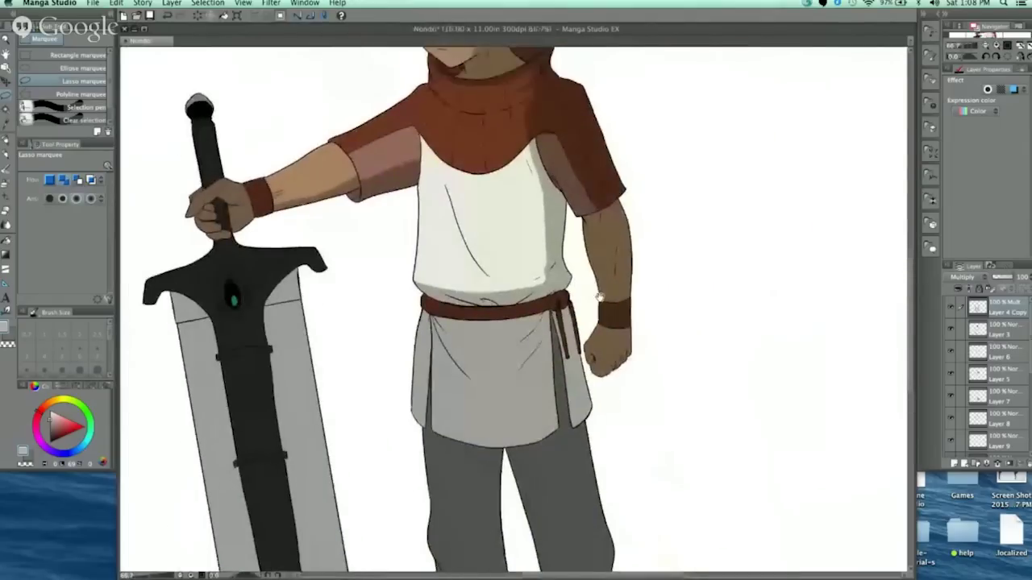
left_click_drag(599, 297, 569, 390)
left_click_drag(569, 306, 525, 331)
scroll(524, 331, "down", 8)
scroll(525, 331, "left", 3)
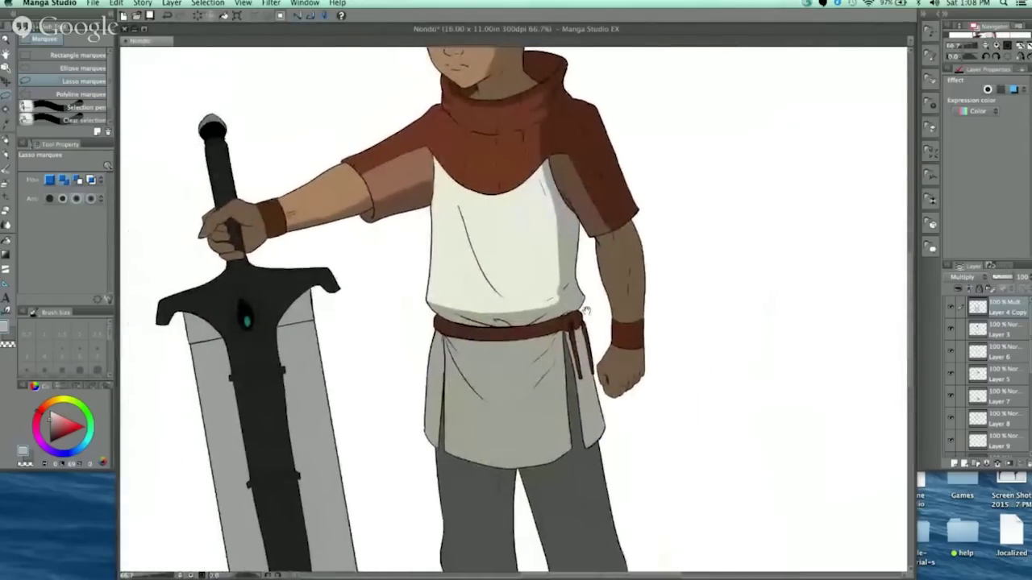
scroll(573, 239, "down", 2)
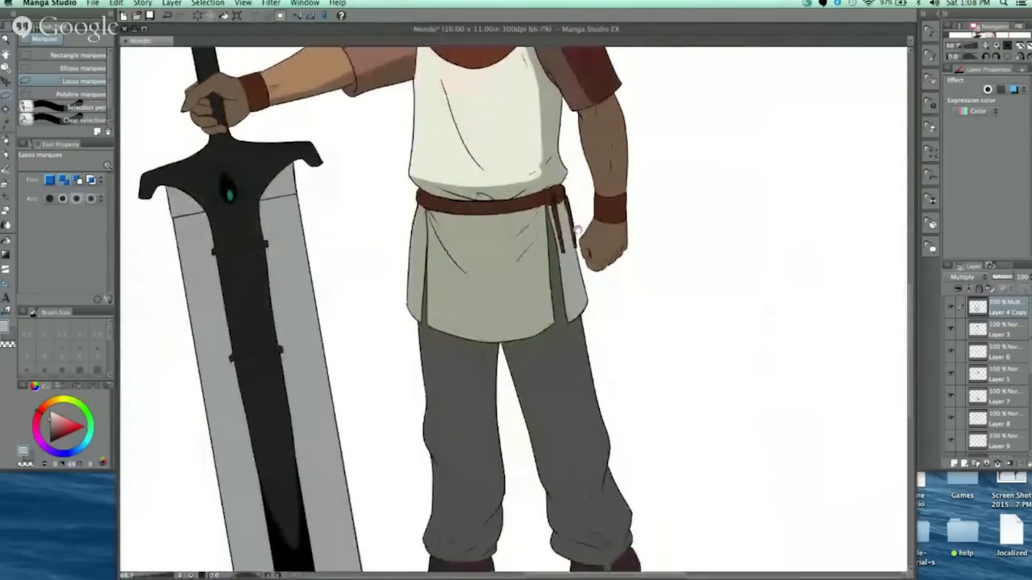
scroll(575, 229, "up", 3)
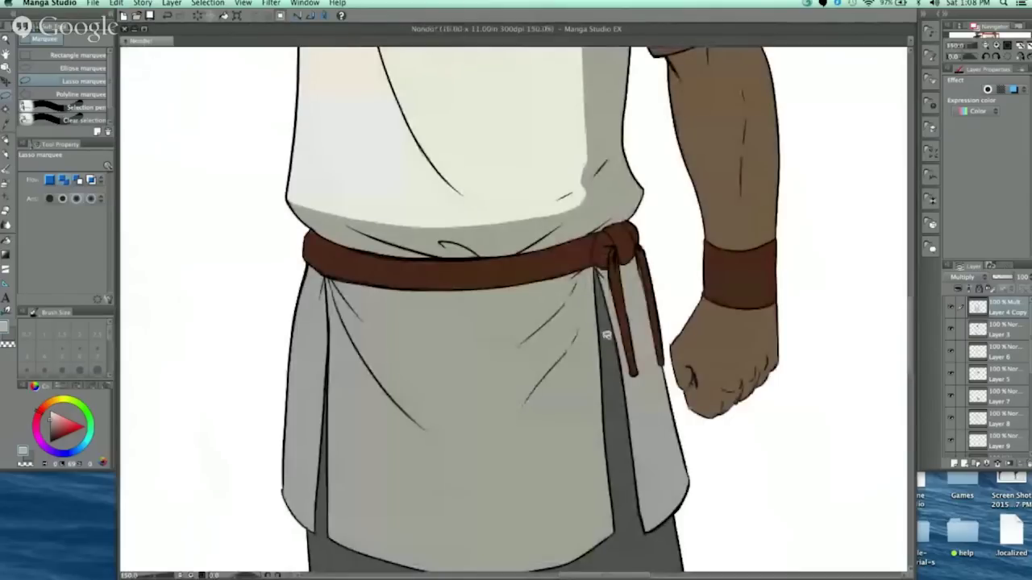
scroll(555, 273, "down", 2)
scroll(556, 274, "up", 4)
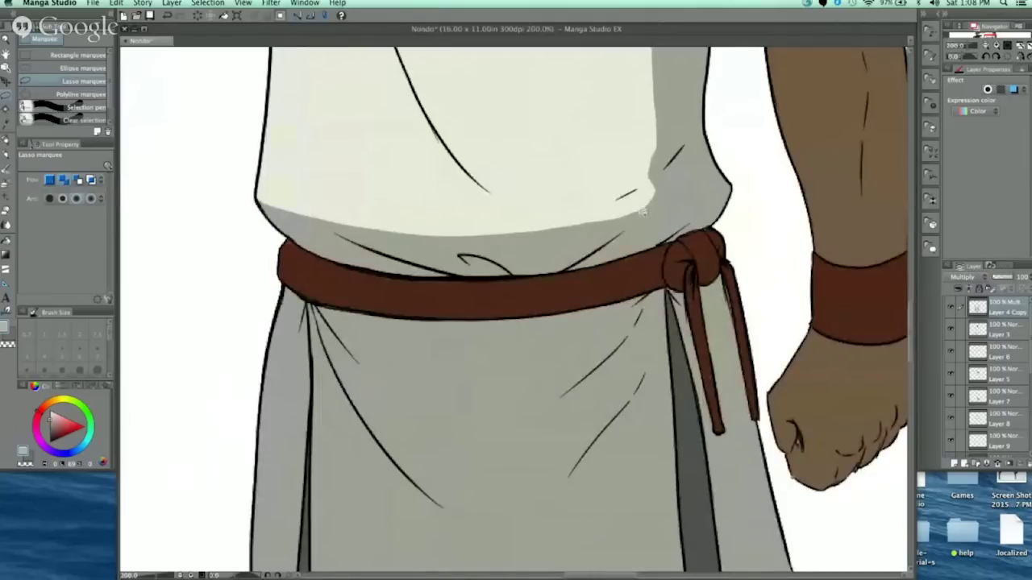
Step: Lasso the lower strip of the belt up to its knot and delete the shadow to light that edge
scroll(353, 263, "down", 3)
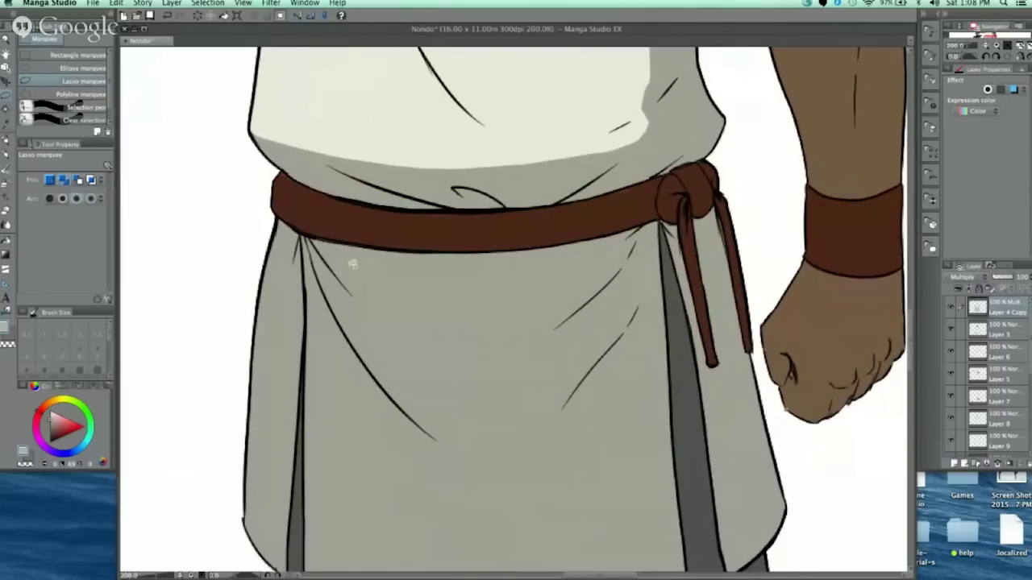
mouse_move(272, 189)
left_mouse_down()
mouse_move(395, 236)
mouse_move(457, 241)
mouse_move(551, 233)
mouse_move(659, 196)
mouse_move(655, 214)
mouse_move(551, 244)
mouse_move(335, 233)
left_mouse_up()
key("Delete")
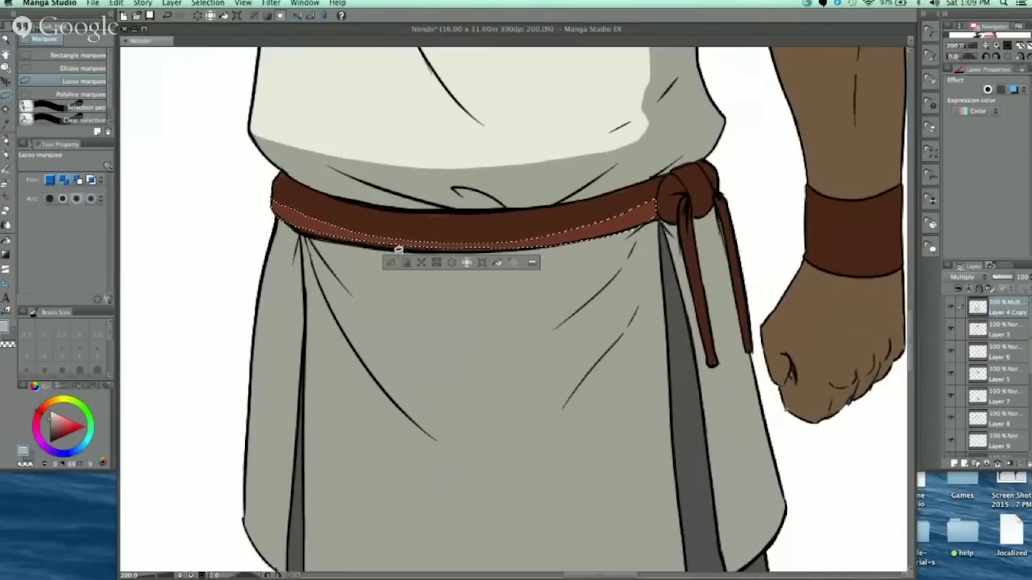
left_click(391, 263)
mouse_move(278, 204)
left_mouse_down()
mouse_move(465, 240)
mouse_move(641, 207)
mouse_move(657, 218)
mouse_move(472, 252)
mouse_move(352, 248)
mouse_move(301, 233)
mouse_move(274, 184)
left_mouse_up()
key("Delete")
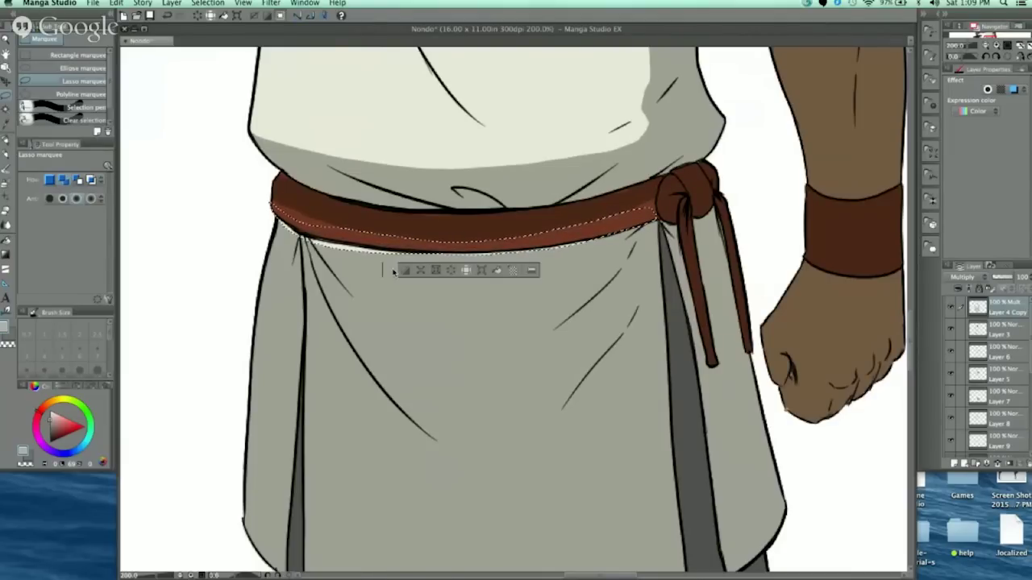
key("super+d")
Step: Lasso a curved area of the tunic skirt directly below the belt and delete its shadow
mouse_move(640, 224)
left_mouse_down()
mouse_move(579, 239)
mouse_move(596, 224)
left_mouse_up()
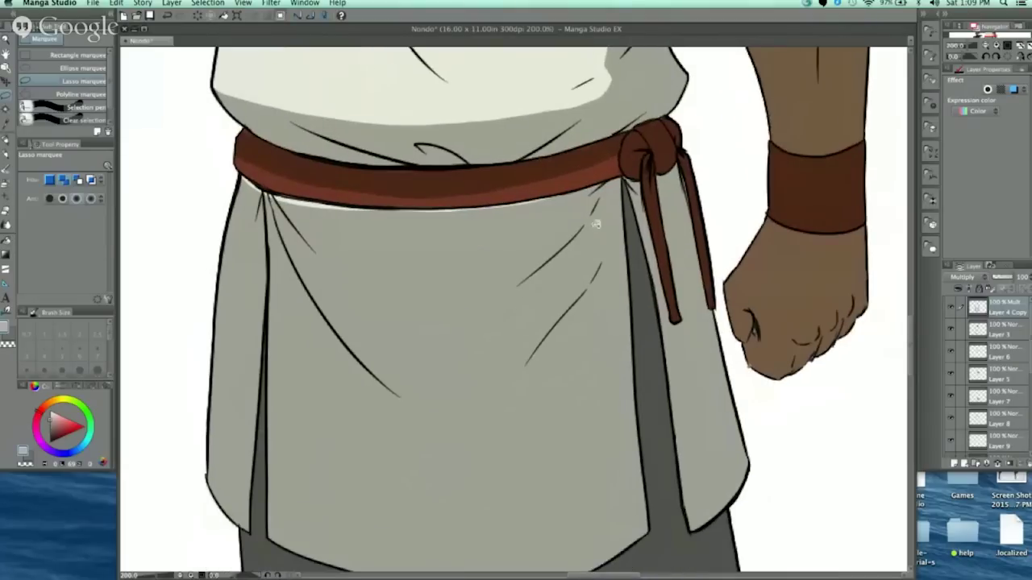
mouse_move(590, 189)
left_mouse_down()
mouse_move(553, 227)
mouse_move(480, 258)
mouse_move(382, 253)
mouse_move(339, 238)
mouse_move(276, 192)
mouse_move(593, 186)
left_mouse_up()
key("Delete")
key("super+d")
left_click_drag(511, 247, 543, 218)
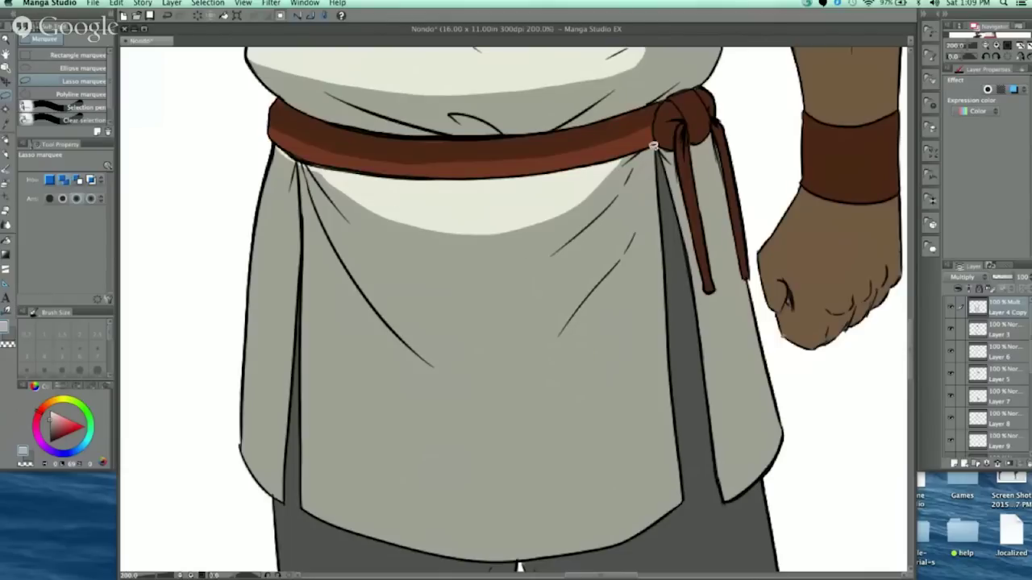
Step: Lasso a thin crescent across the skirt beneath the first lit area and delete its shadow as a fold highlight
mouse_move(341, 228)
left_mouse_down()
mouse_move(373, 254)
mouse_move(463, 283)
mouse_move(538, 278)
mouse_move(584, 257)
mouse_move(438, 256)
mouse_move(376, 233)
mouse_move(590, 249)
left_mouse_up()
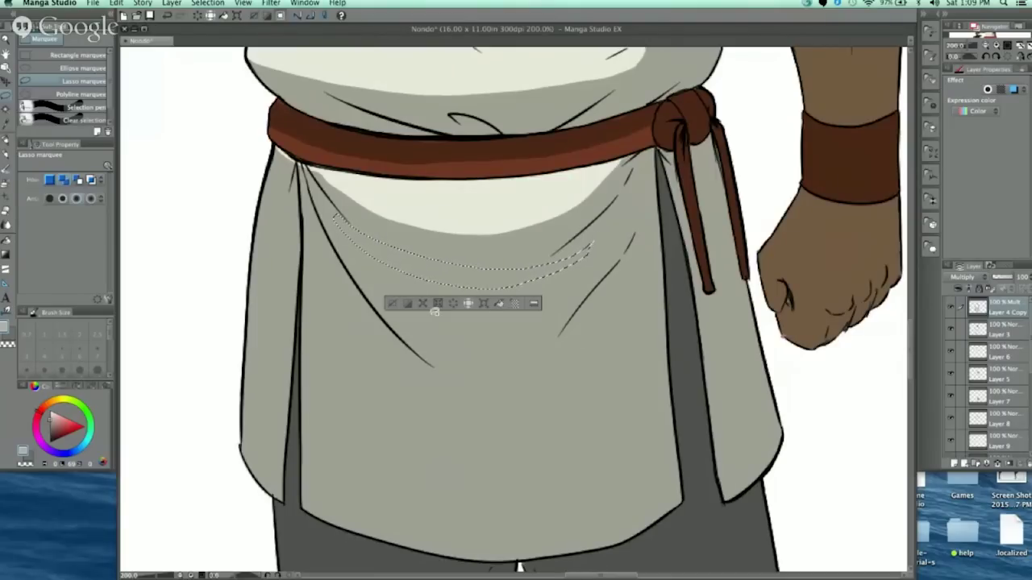
left_click(395, 303)
key("super+d")
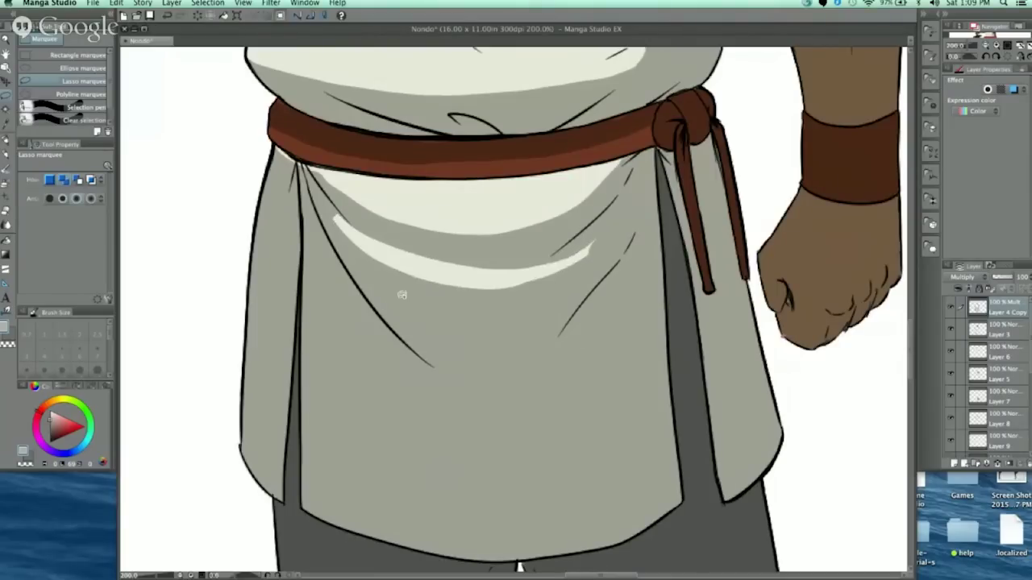
scroll(646, 256, "down", 5)
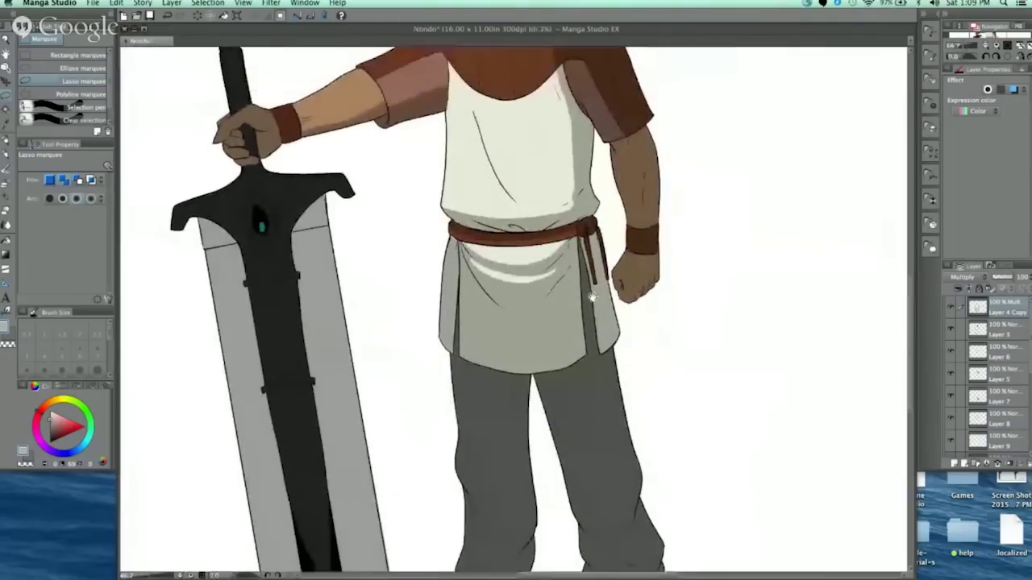
scroll(588, 293, "down", 4)
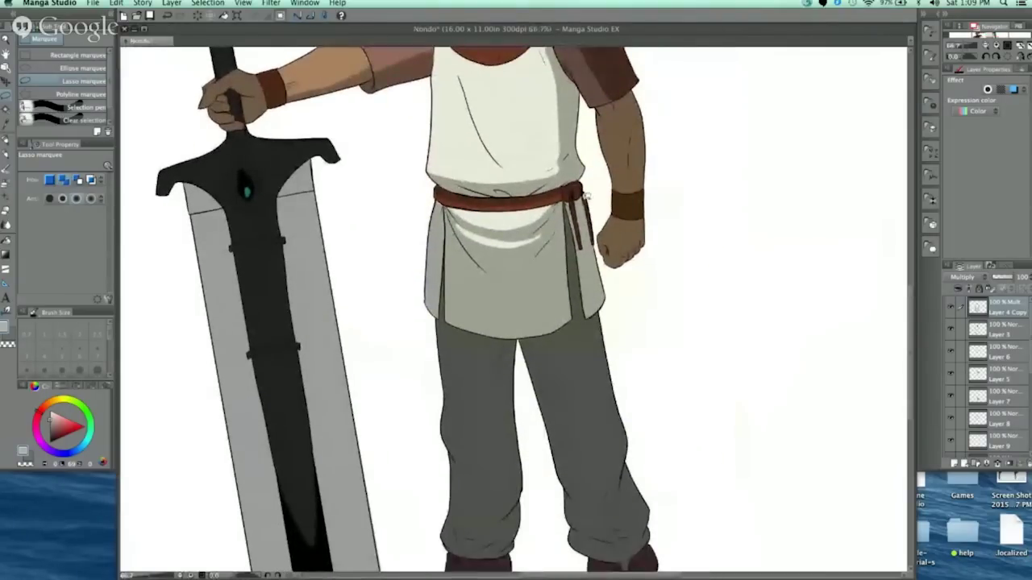
scroll(584, 254, "up", 6)
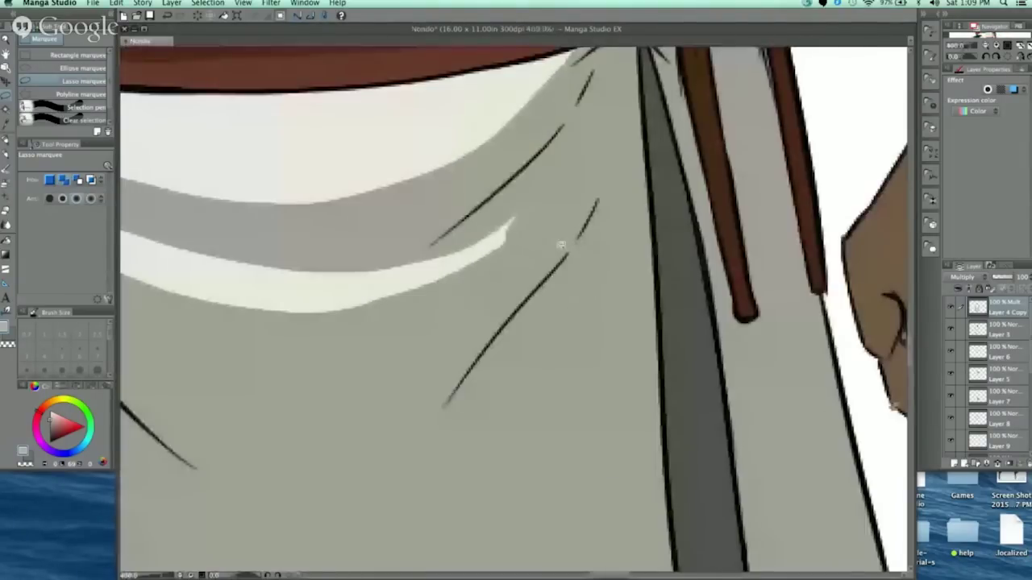
left_click_drag(561, 244, 656, 209)
mouse_move(553, 232)
left_mouse_down()
mouse_move(677, 140)
mouse_move(624, 213)
mouse_move(536, 273)
mouse_move(479, 292)
mouse_move(399, 300)
left_mouse_up()
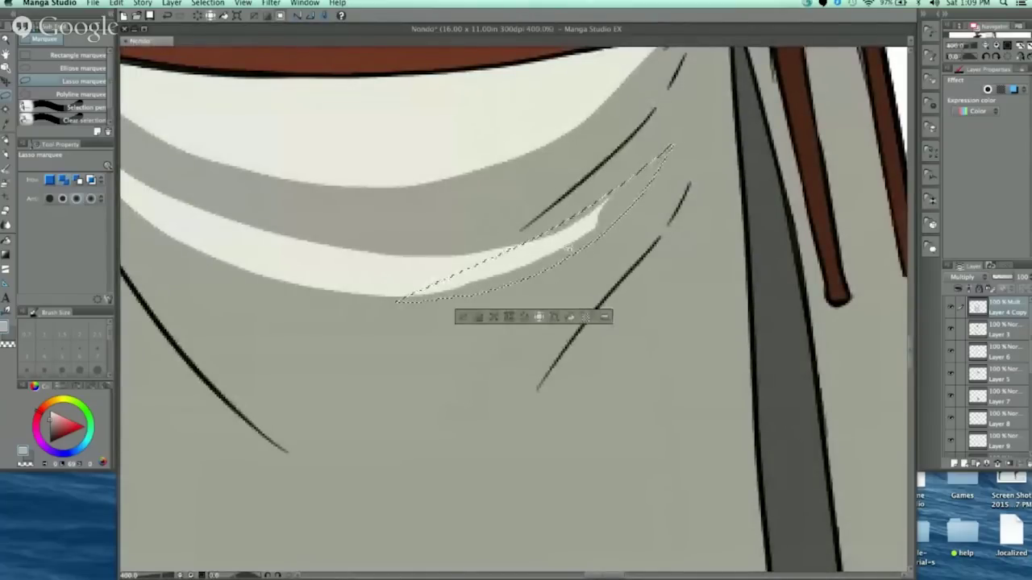
scroll(488, 279, "up", 3)
left_click_drag(555, 285, 603, 258)
key("super+z")
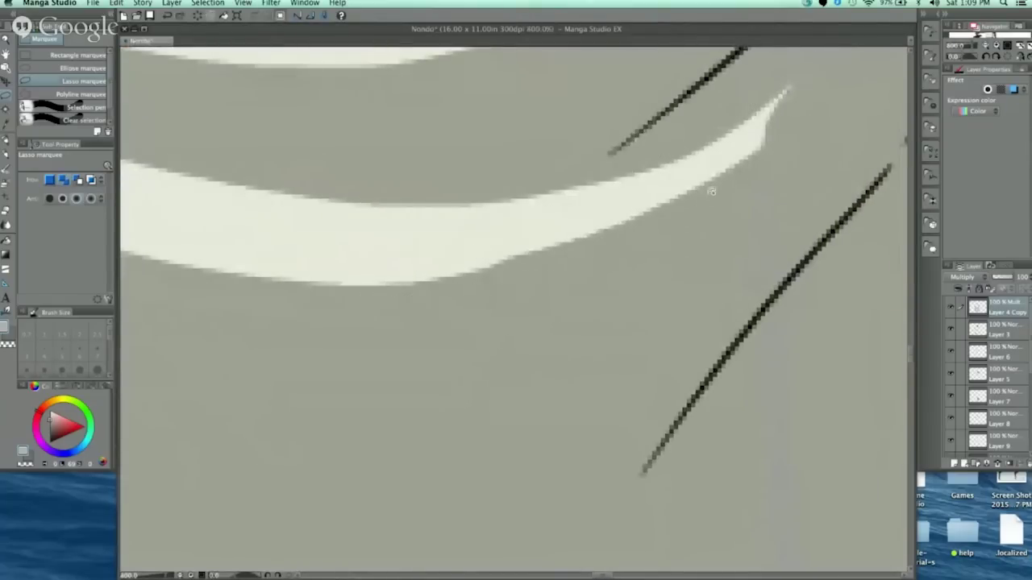
Step: Lasso around the thin crescent highlight's right end past its tip and delete the shadow to extend and widen it
mouse_move(343, 284)
left_mouse_down()
mouse_move(410, 285)
mouse_move(577, 254)
mouse_move(705, 204)
mouse_move(803, 146)
mouse_move(896, 38)
mouse_move(739, 147)
mouse_move(592, 223)
mouse_move(471, 243)
mouse_move(403, 246)
left_mouse_up()
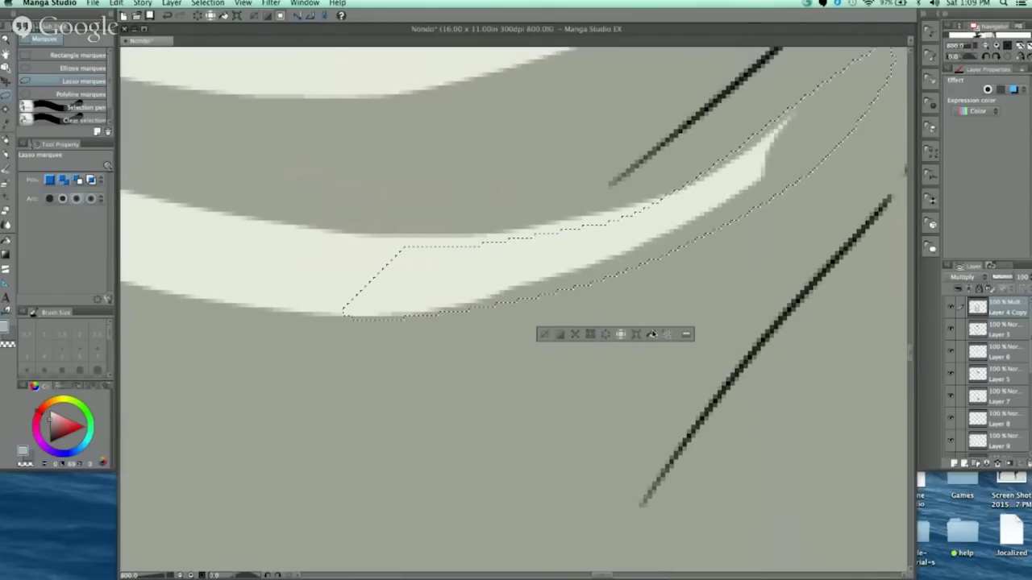
left_click(652, 334)
left_click_drag(705, 229, 688, 261)
key("super+z")
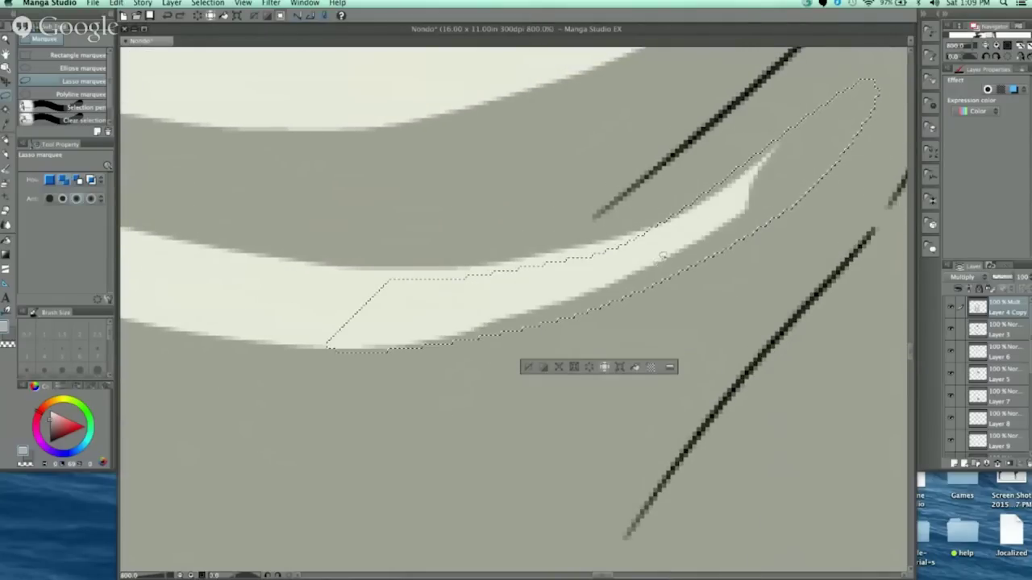
key("Delete")
left_click(528, 368)
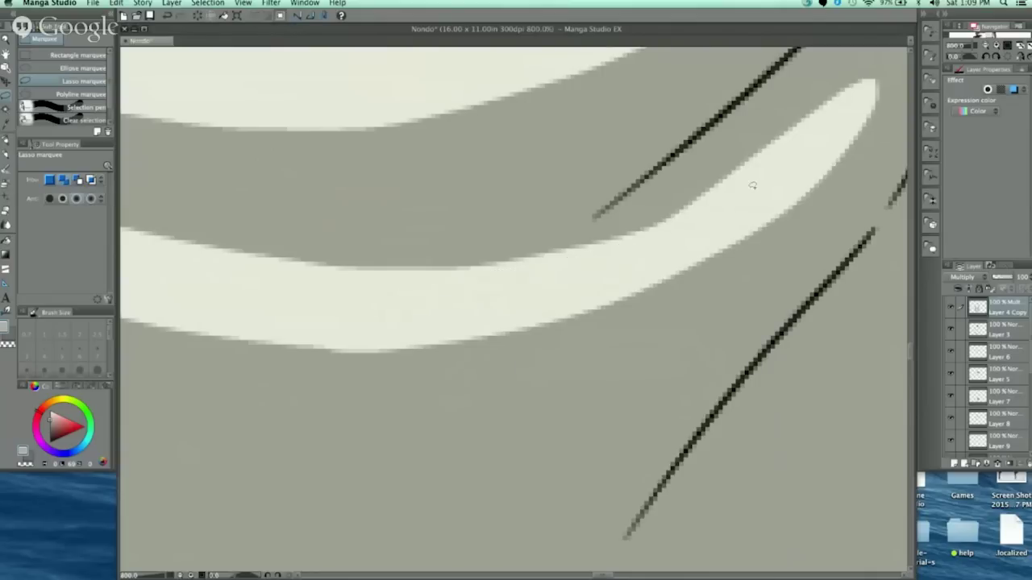
Step: Lasso a sliver along the upper edge of the crescent's tip and fill it with shadow to taper the highlight
mouse_move(595, 246)
left_mouse_down()
mouse_move(782, 167)
mouse_move(625, 241)
left_mouse_up()
key("Delete")
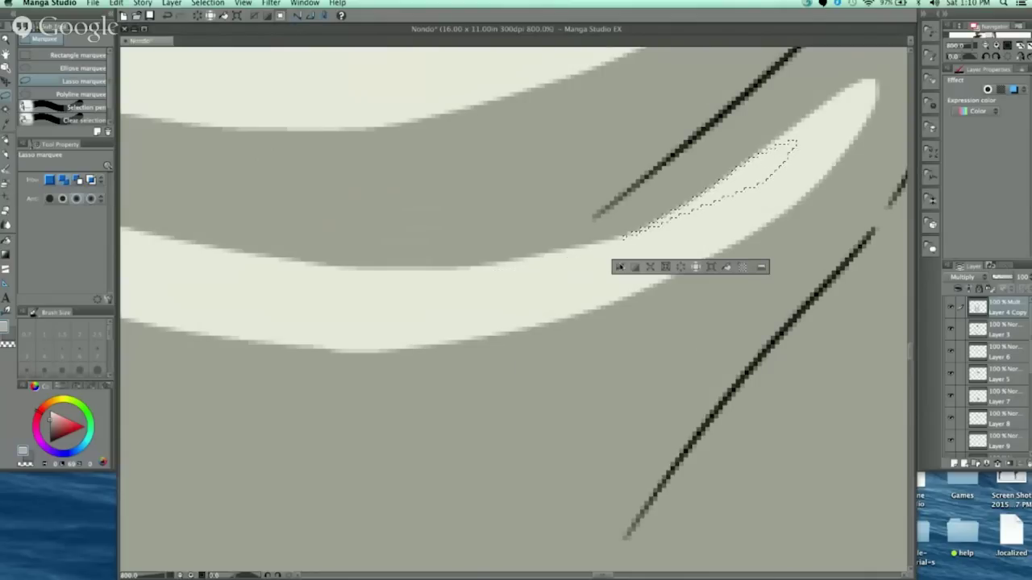
key("super+d")
key("super+minus")
scroll(724, 161, "down", 3)
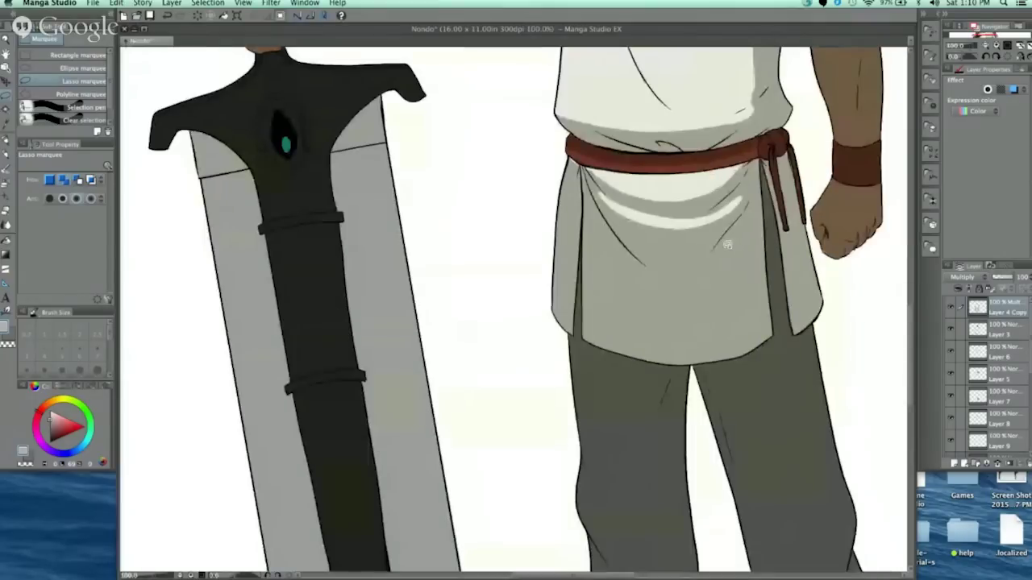
Step: Lasso the front skirt panel from below the long creases down to its hem and delete its shadow
scroll(727, 244, "down", 1)
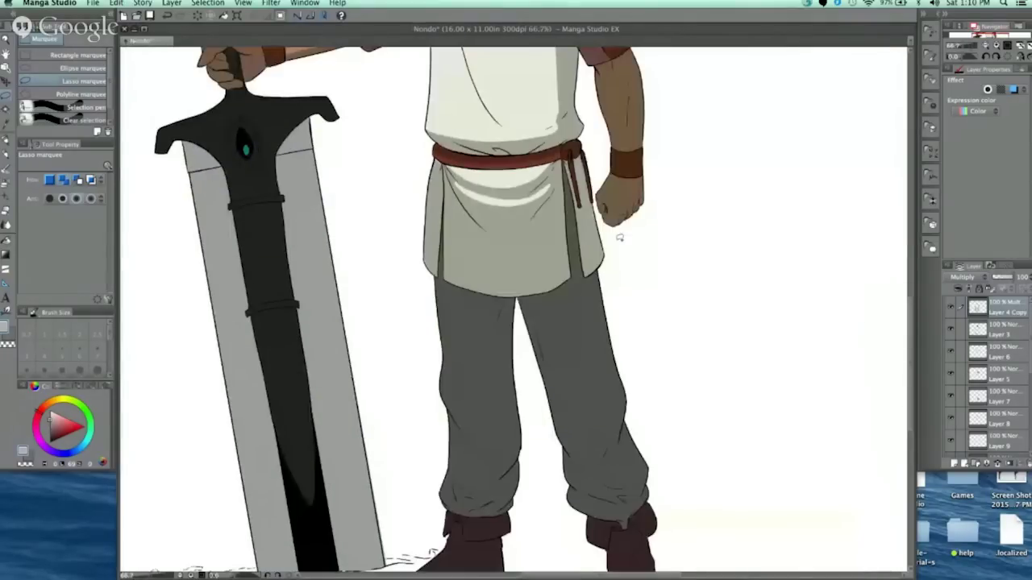
scroll(565, 226, "up", 2)
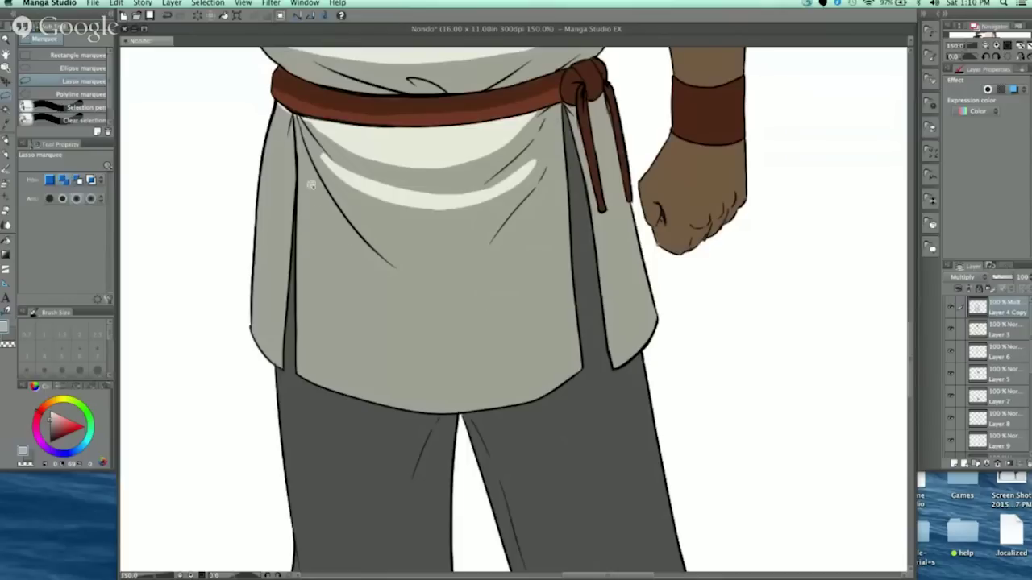
mouse_move(309, 184)
left_mouse_down()
mouse_move(395, 267)
mouse_move(299, 117)
mouse_move(316, 178)
left_mouse_up()
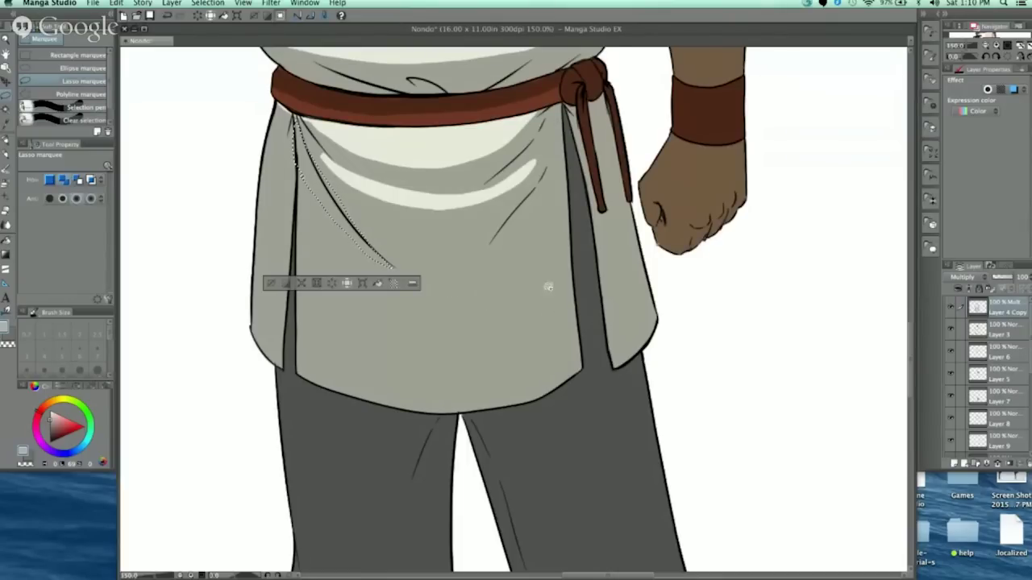
key("super+z")
left_click_drag(303, 178, 394, 272)
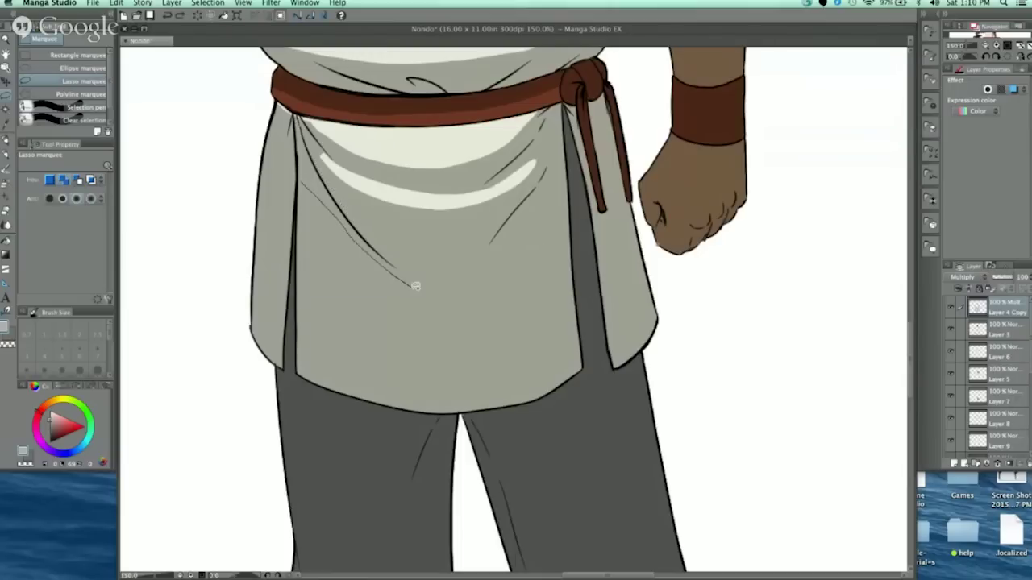
mouse_move(480, 283)
left_mouse_down()
mouse_move(574, 258)
mouse_move(584, 352)
mouse_move(543, 395)
mouse_move(506, 408)
mouse_move(399, 407)
mouse_move(301, 370)
mouse_move(303, 177)
left_mouse_up()
middle_click(348, 95)
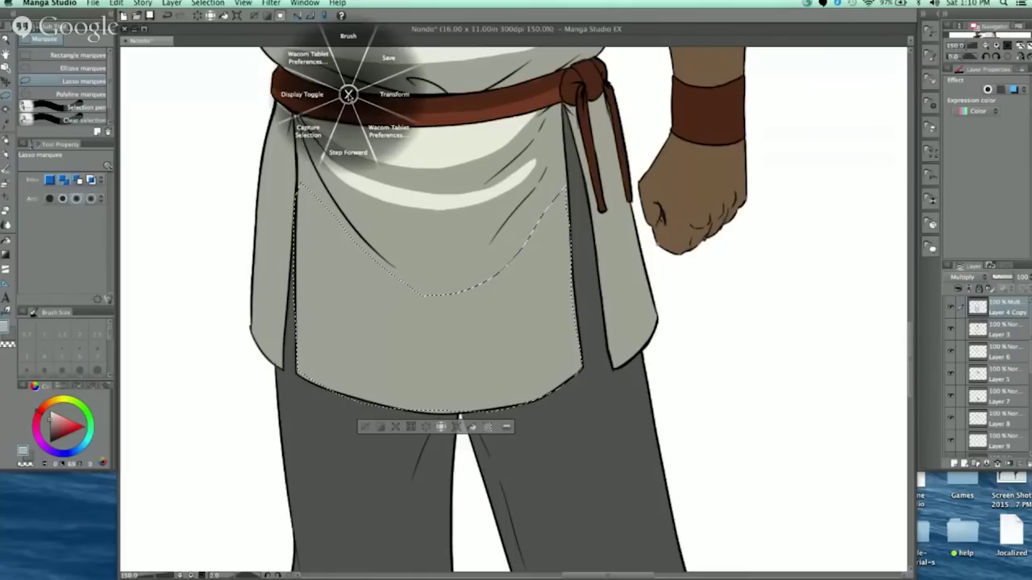
left_click(348, 94)
key("Delete")
key("super+d")
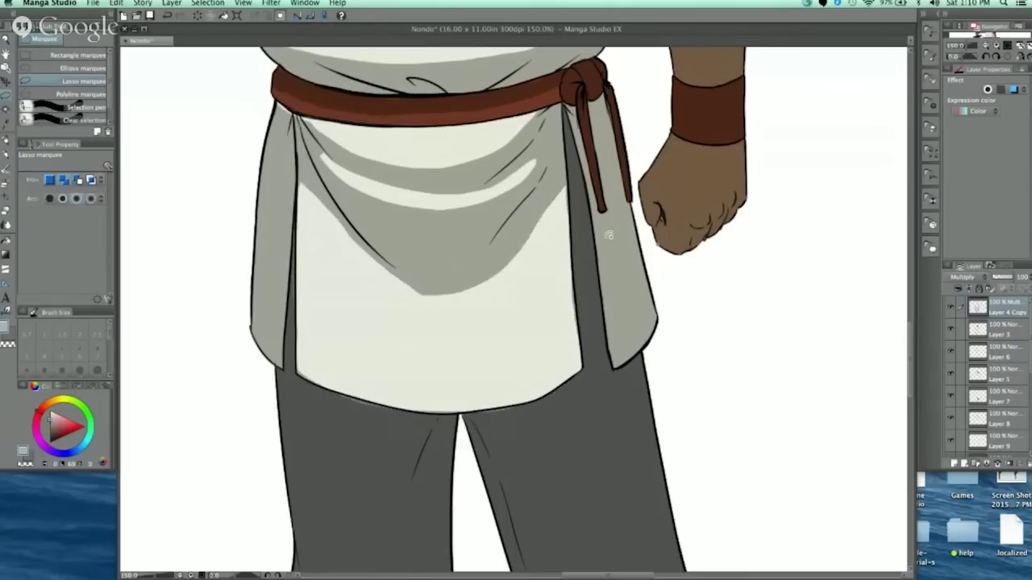
Step: Lasso a curved band along the lower edge of the skirt's fold shadow and delete it to trim the shadow
scroll(601, 234, "down", 3)
left_click_drag(615, 283, 523, 295)
scroll(422, 269, "up", 2)
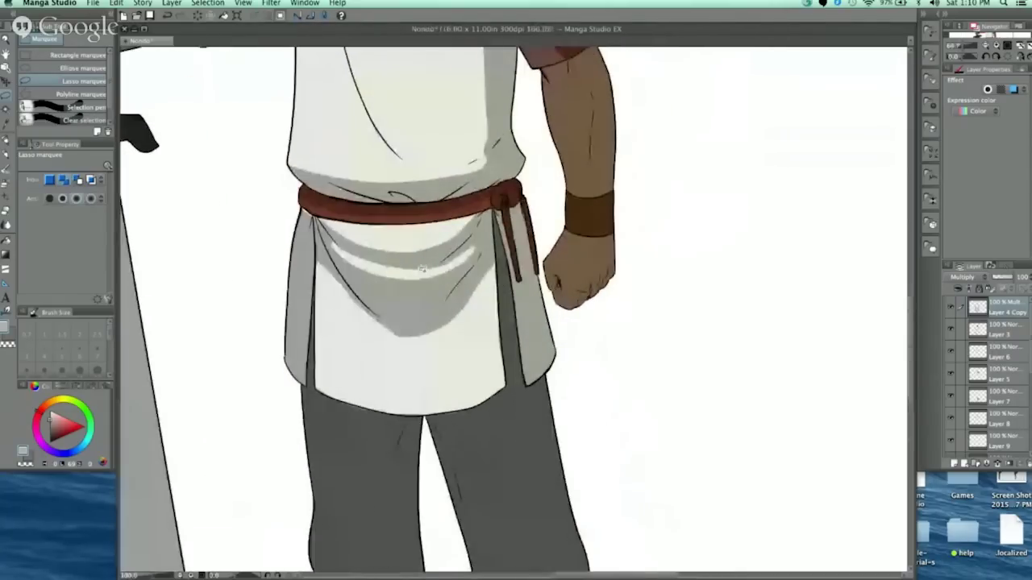
scroll(420, 269, "up", 5)
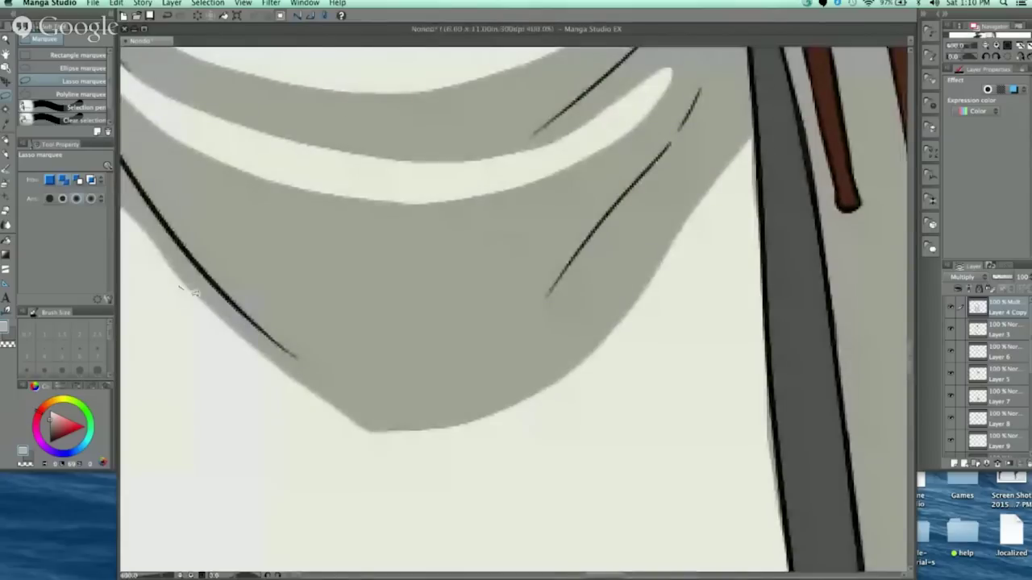
mouse_move(193, 294)
left_mouse_down()
mouse_move(291, 347)
mouse_move(440, 364)
mouse_move(500, 349)
mouse_move(553, 310)
mouse_move(749, 52)
mouse_move(755, 137)
mouse_move(707, 261)
mouse_move(378, 461)
mouse_move(211, 337)
left_mouse_up()
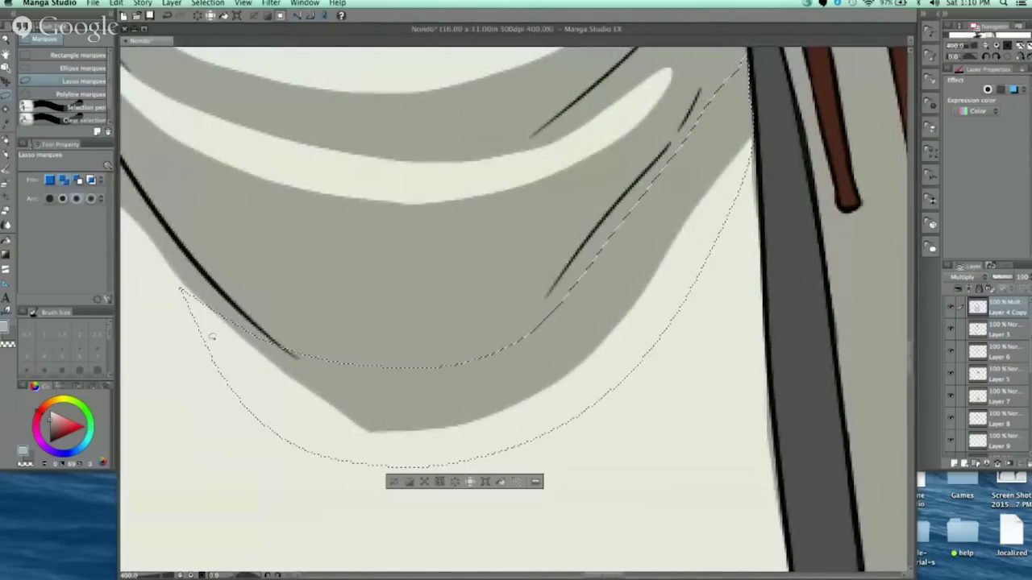
key("super+minus")
key("super+minus")
key("super+minus")
key("super+minus")
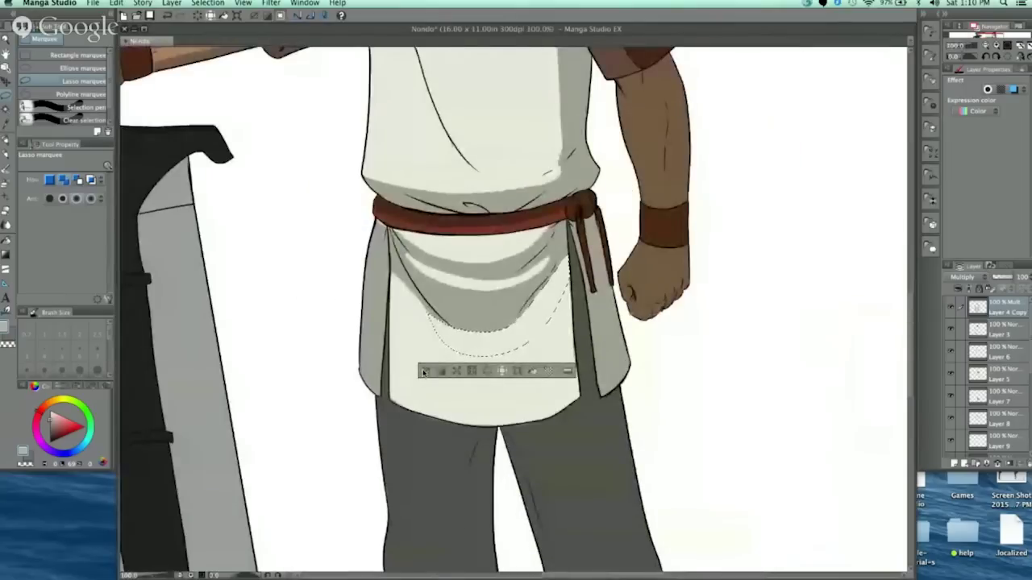
key("super+d")
Step: Lasso the uneven shadow edge beside the skirt's long left crease and fill it with shadow to smooth it
scroll(586, 320, "up", 5)
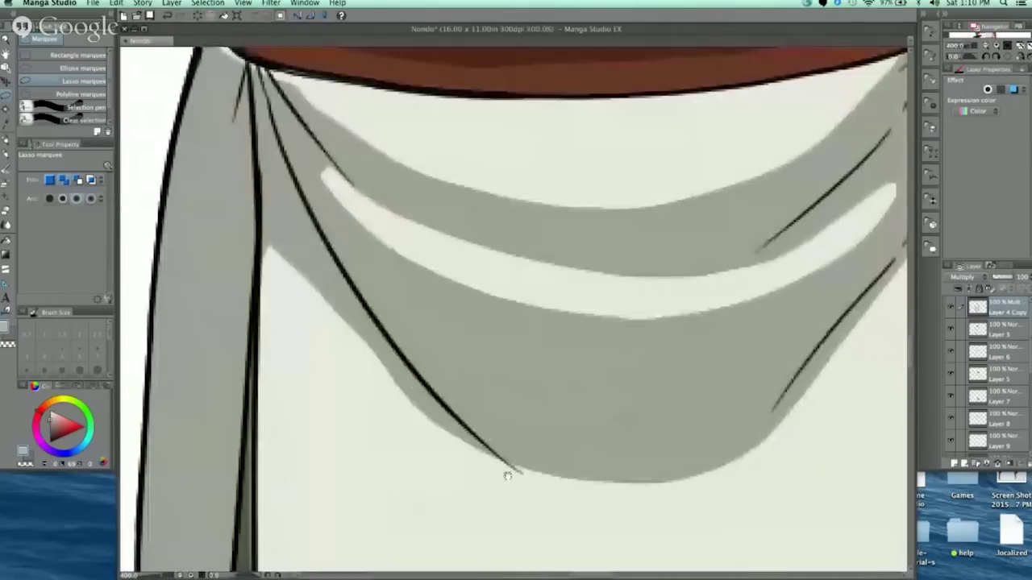
mouse_move(507, 475)
left_mouse_down()
mouse_move(310, 276)
mouse_move(427, 343)
left_mouse_up()
left_click(402, 371)
left_click(297, 371)
scroll(615, 252, "down", 4)
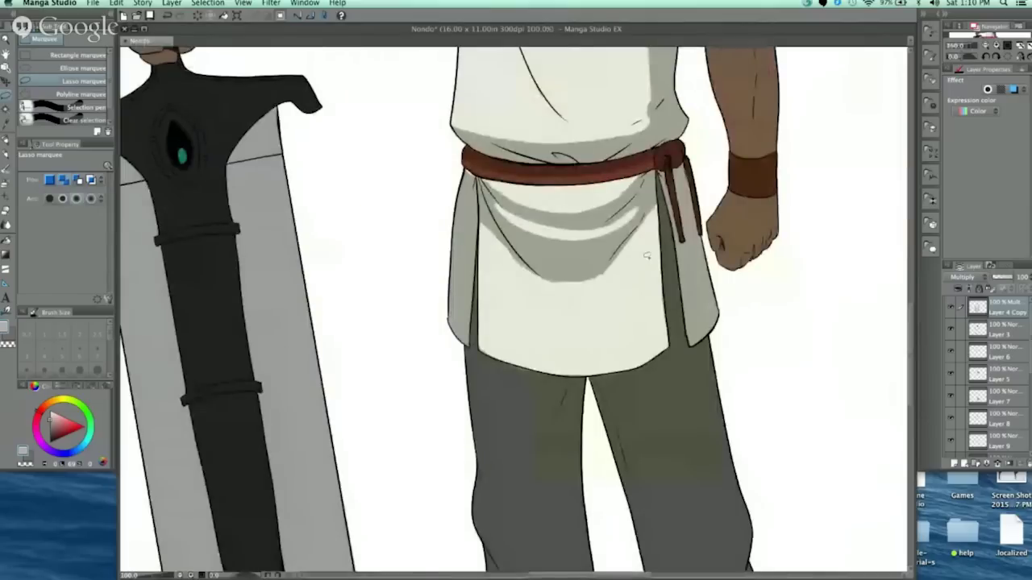
Step: Lasso the upper area of the skirt's side flap nearest the sword and delete its shadow
scroll(646, 256, "down", 1)
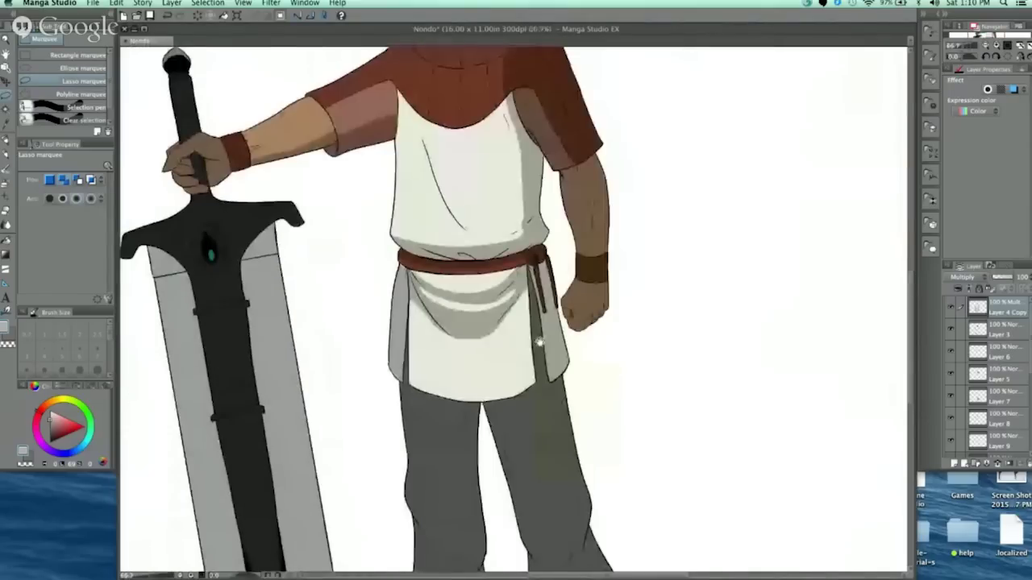
scroll(368, 288, "up", 2)
mouse_move(493, 236)
left_mouse_down()
mouse_move(438, 396)
mouse_move(455, 240)
mouse_move(491, 231)
left_mouse_up()
key("Delete")
scroll(514, 290, "down", 3)
key("ctrl+d")
scroll(528, 238, "down", 1)
scroll(551, 283, "down", 2)
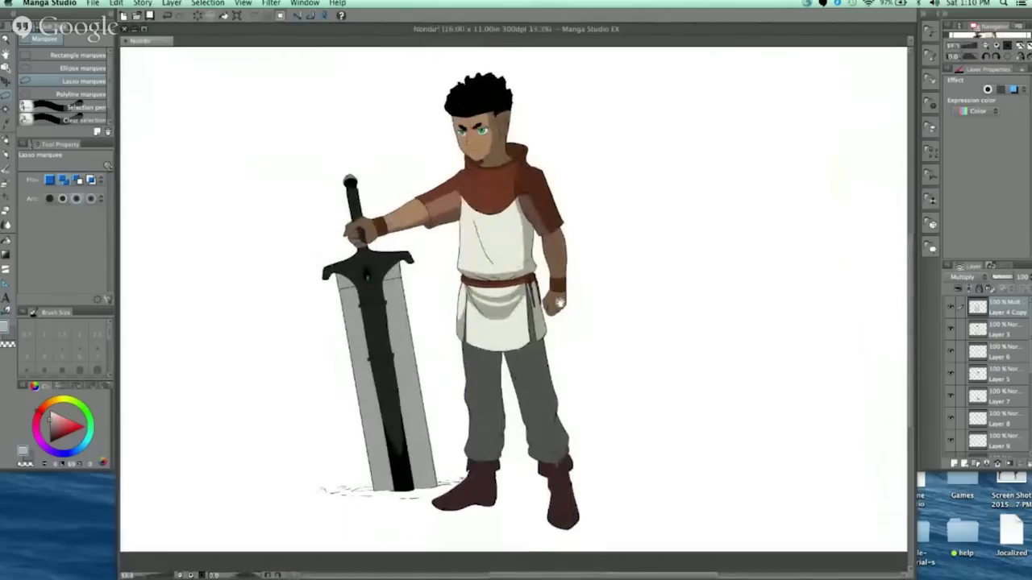
Step: Lasso the lower part of the belt knot's left loop and delete its shadow to continue the belt's lit edge
scroll(521, 279, "up", 3)
scroll(523, 278, "up", 5)
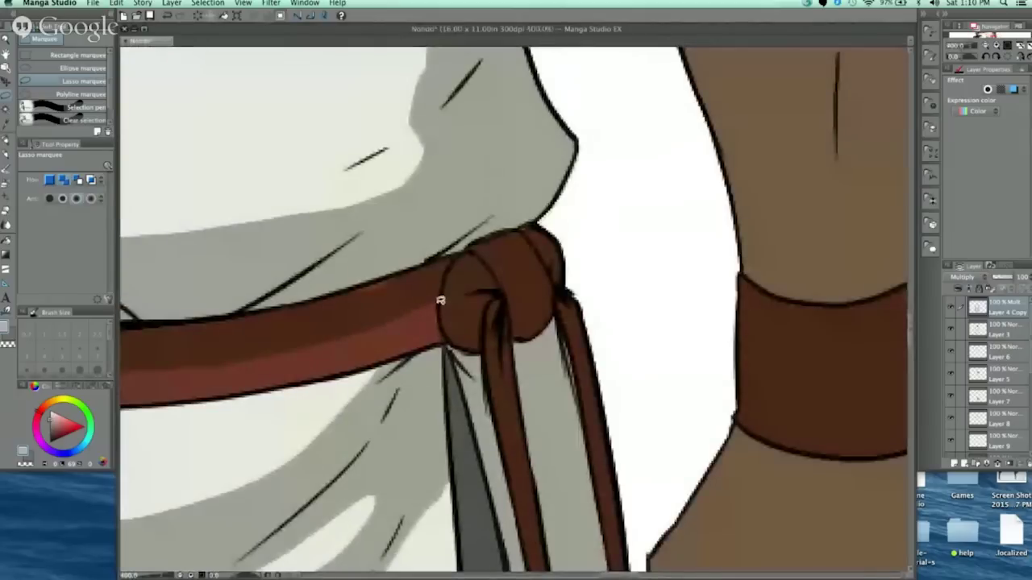
mouse_move(440, 299)
left_mouse_down()
mouse_move(490, 295)
mouse_move(484, 348)
mouse_move(440, 310)
left_mouse_up()
key("Delete")
key("super+d")
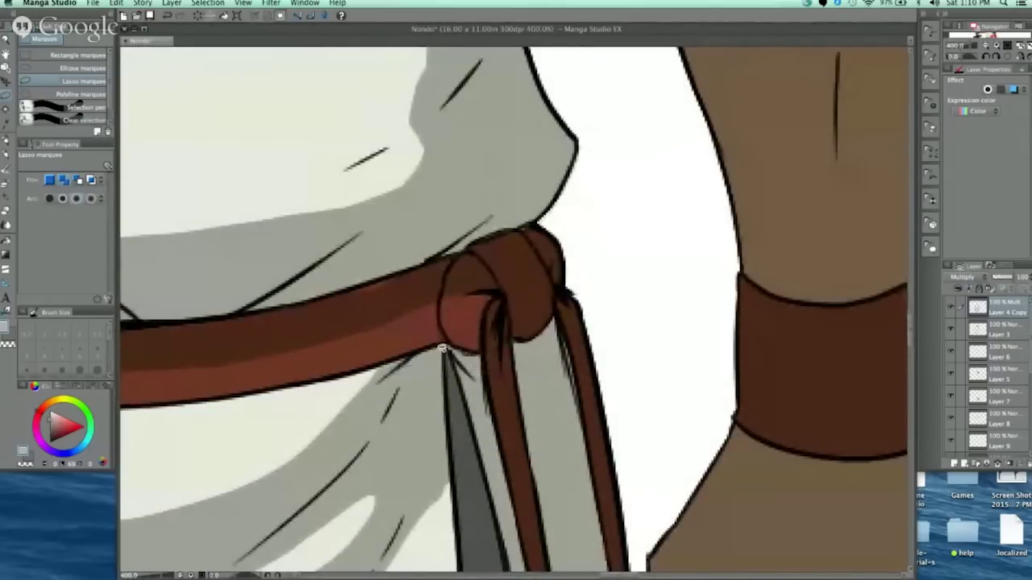
Step: Lasso a narrow strip on the upper part of the front hanging belt end to light it, and save the drawing
mouse_move(502, 299)
left_mouse_down()
mouse_move(495, 380)
mouse_move(514, 468)
mouse_move(495, 267)
left_mouse_up()
scroll(495, 267, "down", 2)
scroll(494, 268, "right", 5)
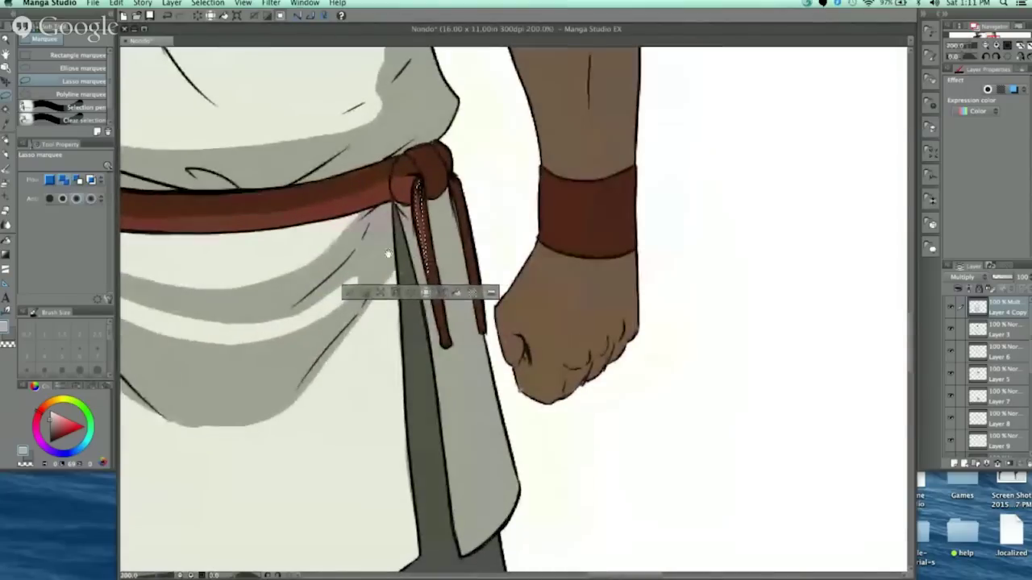
scroll(494, 268, "down", 1)
key("super+d")
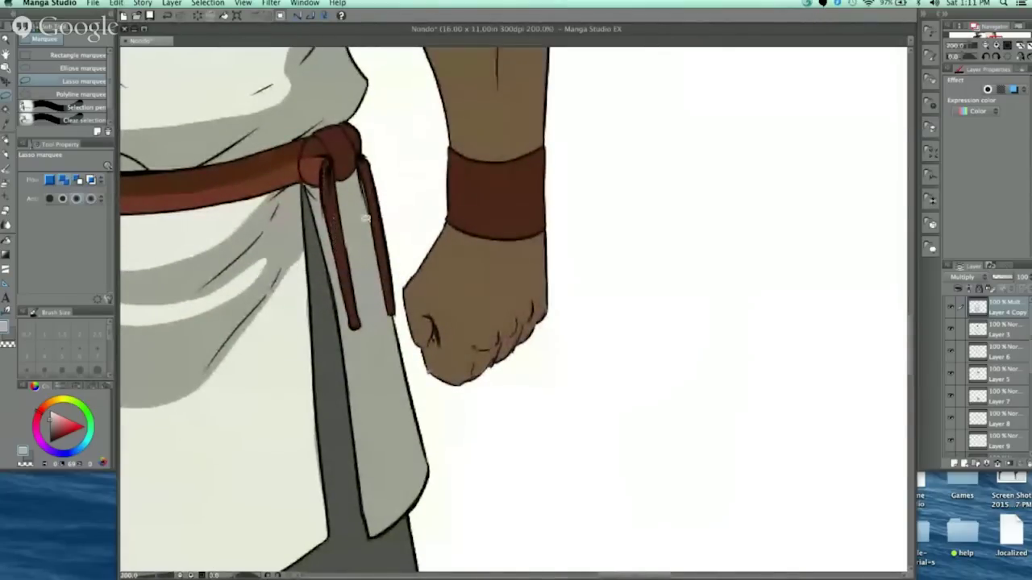
key("super+s")
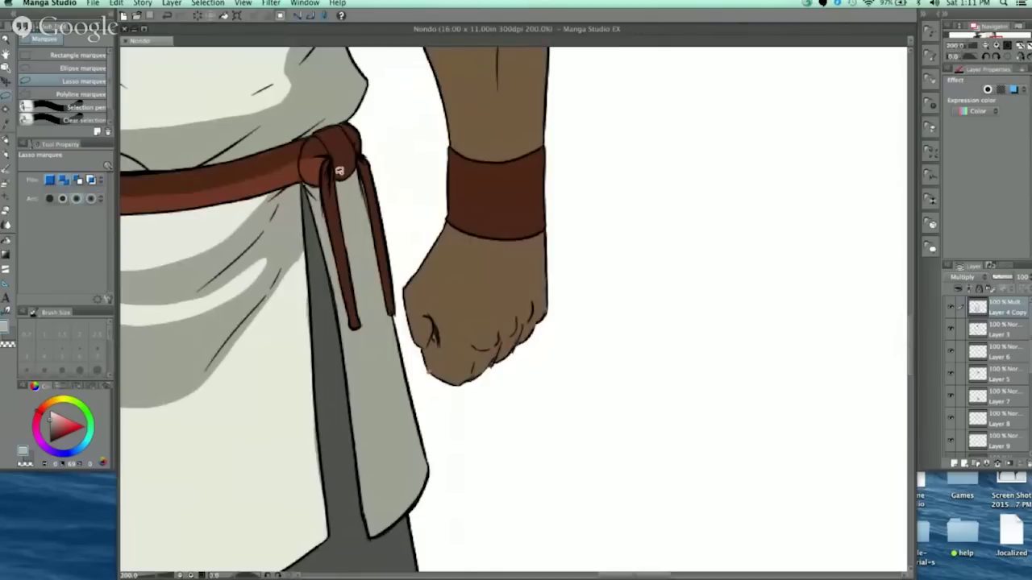
Step: Lasso along the full length of the front hanging belt end and touch up its light and shadow strips
mouse_move(327, 188)
left_mouse_down()
mouse_move(350, 293)
mouse_move(325, 199)
mouse_move(337, 149)
left_mouse_up()
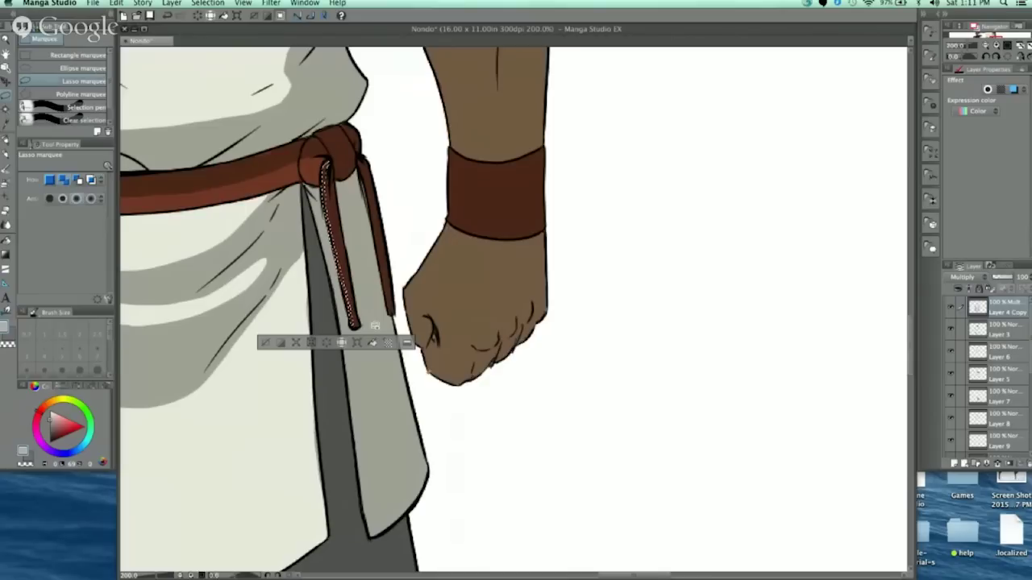
left_click(266, 344)
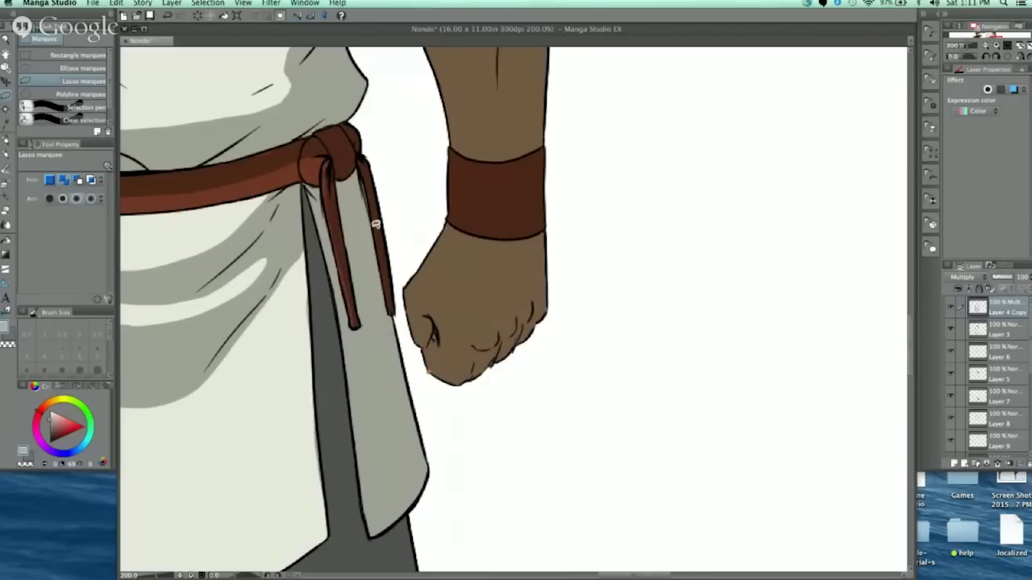
scroll(383, 242, "up", 3)
mouse_move(262, 78)
left_mouse_down()
mouse_move(321, 375)
mouse_move(315, 396)
mouse_move(254, 139)
mouse_move(256, 79)
mouse_move(274, 58)
left_mouse_up()
left_click(319, 413)
left_click(213, 414)
scroll(360, 185, "down", 3)
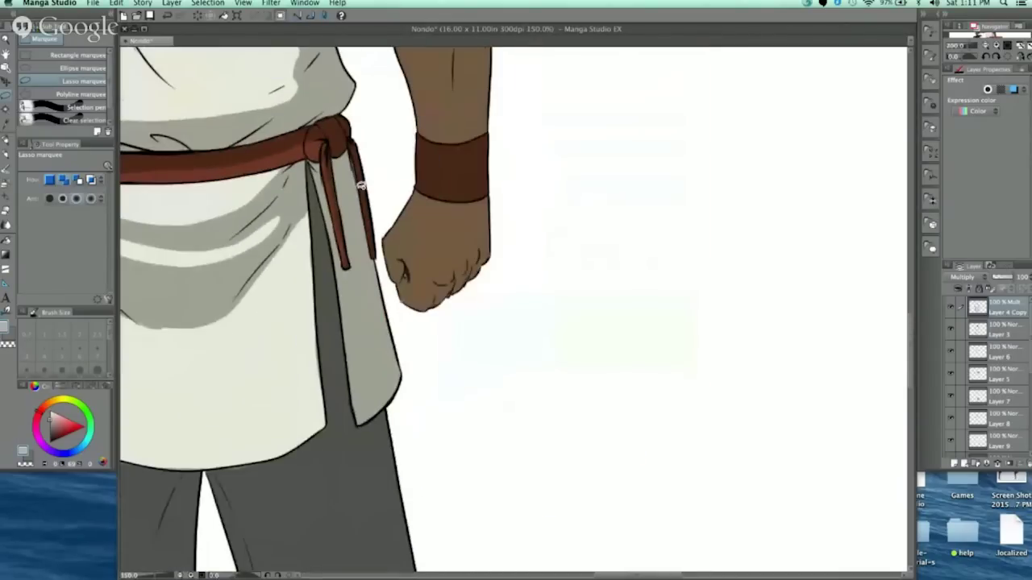
Step: Look over the shading of the whole figure, from the hooded tunic down to the trousers and boots
scroll(360, 185, "down", 3)
mouse_move(461, 227)
left_mouse_down()
mouse_move(438, 164)
mouse_move(427, 320)
mouse_move(439, 318)
left_mouse_up()
scroll(460, 182, "down", 2)
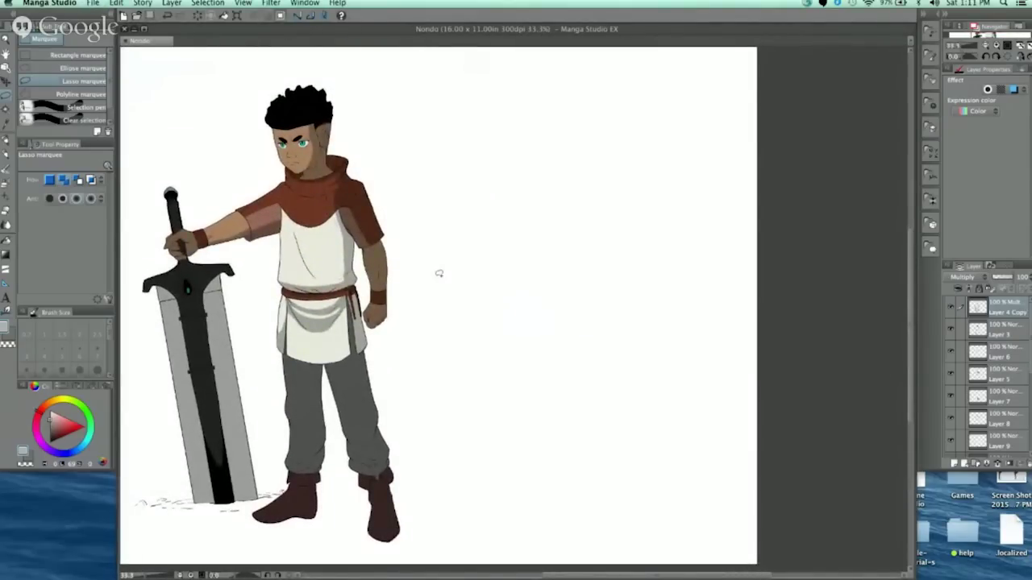
mouse_move(364, 365)
left_mouse_down()
mouse_move(457, 279)
mouse_move(443, 309)
mouse_move(460, 422)
mouse_move(456, 495)
left_mouse_up()
scroll(428, 296, "up", 3)
left_click_drag(475, 299, 468, 381)
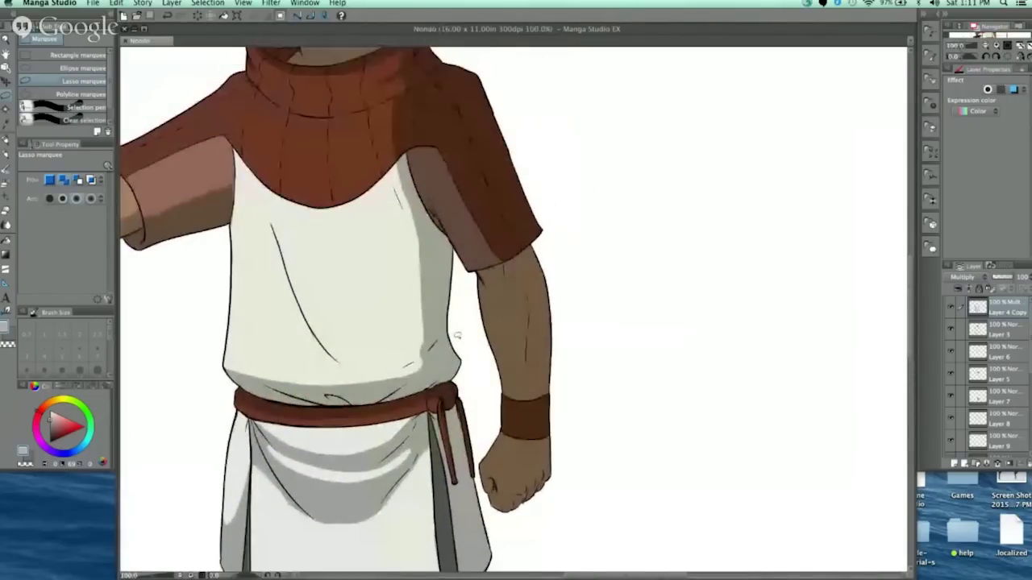
scroll(458, 335, "down", 3)
left_click_drag(458, 277, 475, 208)
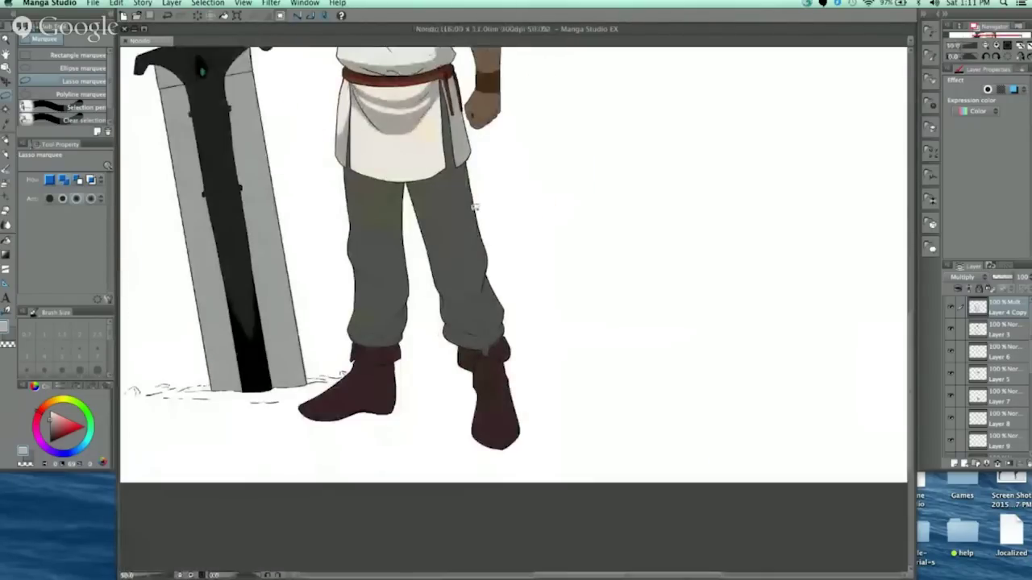
Step: Lasso the front of the trouser thigh nearest the sword, just below the tunic hem, and delete its shadow
scroll(475, 208, "up", 3)
left_click_drag(284, 198, 265, 215)
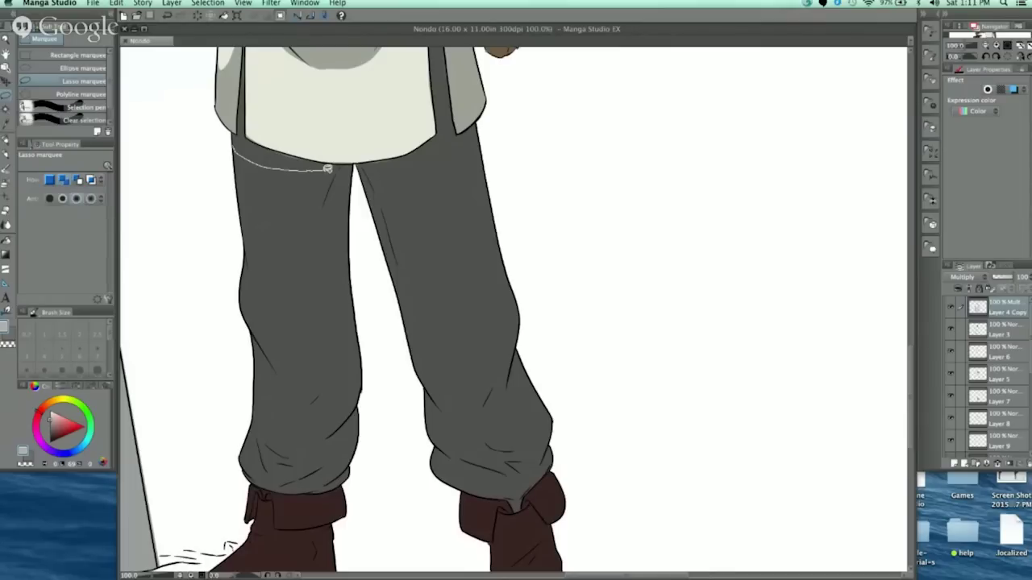
mouse_move(327, 168)
left_mouse_down()
mouse_move(310, 240)
mouse_move(326, 335)
mouse_move(298, 327)
mouse_move(255, 274)
mouse_move(229, 144)
left_mouse_up()
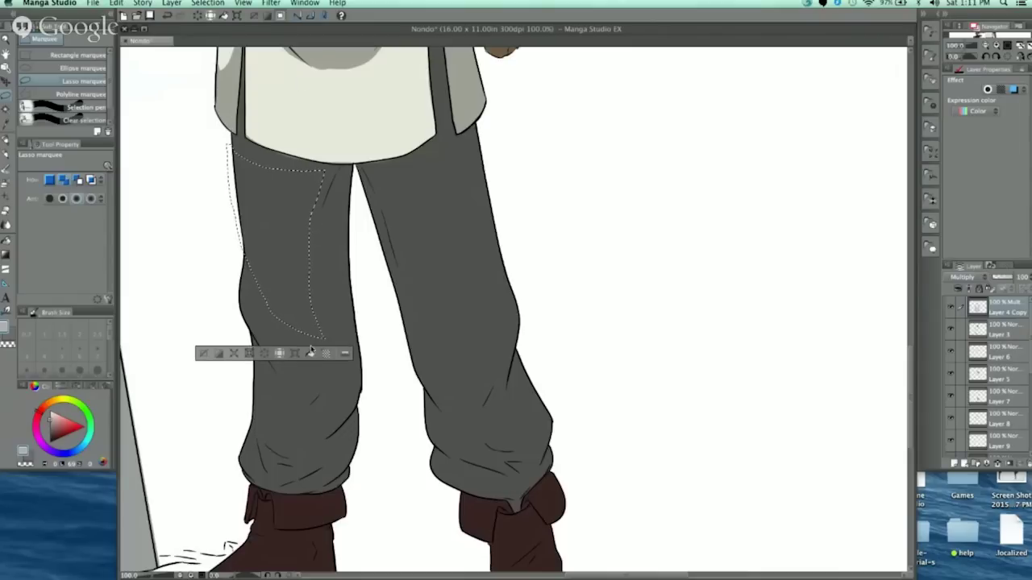
key("Delete")
left_click(206, 354)
Step: Examine the lit thigh area and its edges up to the tunic hem
scroll(514, 168, "down", 2)
left_click_drag(557, 146, 423, 202)
scroll(314, 219, "up", 1)
scroll(314, 219, "up", 2)
left_click_drag(376, 246, 425, 288)
scroll(417, 197, "down", 2)
scroll(426, 288, "up", 4)
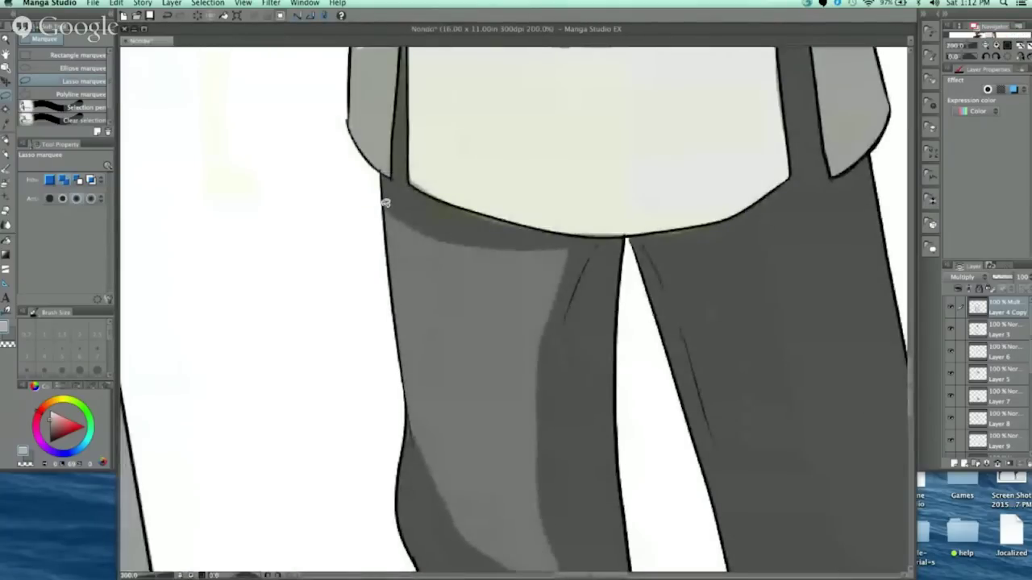
Step: Deepen the cast shadow under the tunic hem on the thigh nearest the sword by lassoing a curved strip and filling it
mouse_move(400, 212)
left_mouse_down()
mouse_move(540, 260)
mouse_move(618, 252)
mouse_move(616, 237)
mouse_move(478, 211)
left_mouse_up()
left_click_drag(392, 219, 392, 219)
left_click(567, 279)
left_click(424, 278)
key("e")
key("bracketleft")
key("bracketleft")
key("bracketleft")
key("bracketleft")
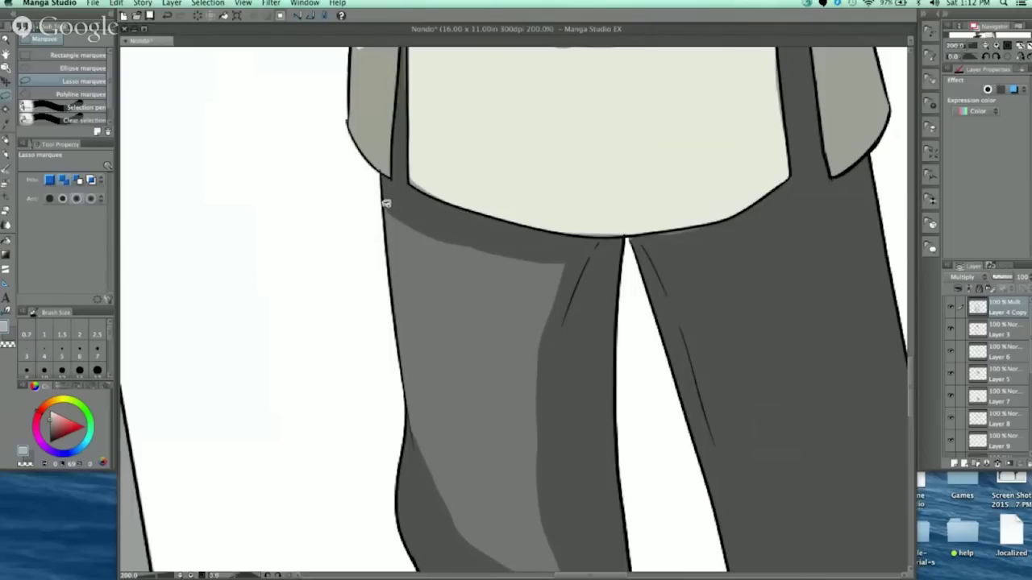
left_click_drag(385, 205, 388, 210)
left_click(317, 226)
Step: Lasso a sliver along the lower outer edge of the lit thigh area nearest the sword and delete its shadow
scroll(633, 175, "down", 4)
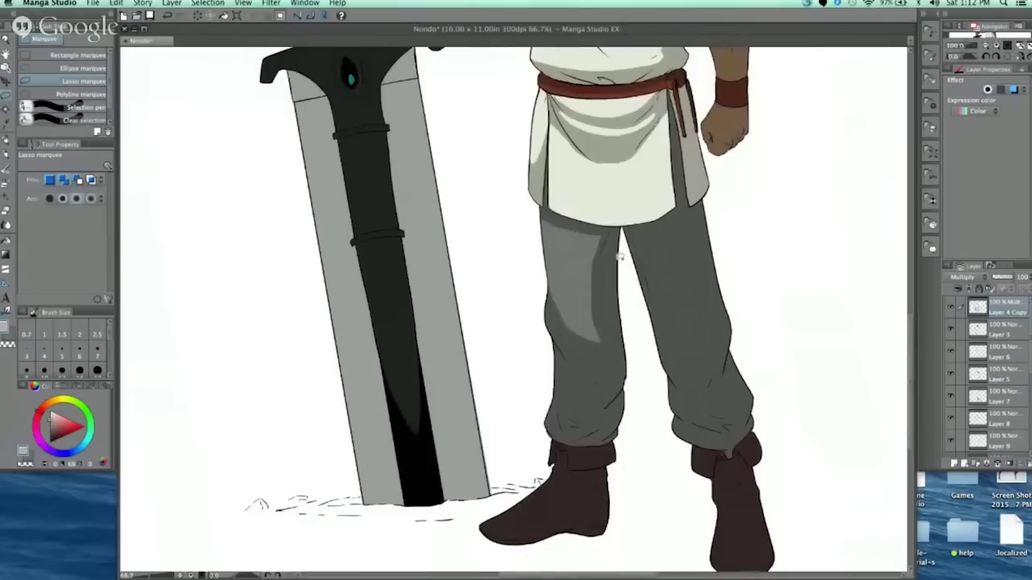
scroll(620, 257, "right", 4)
scroll(620, 257, "down", 2)
scroll(510, 277, "up", 4)
mouse_move(317, 157)
left_mouse_down()
mouse_move(413, 287)
mouse_move(433, 267)
mouse_move(417, 76)
left_mouse_up()
left_click(318, 160)
mouse_move(314, 140)
left_mouse_down()
mouse_move(417, 297)
mouse_move(469, 303)
mouse_move(340, 121)
left_mouse_up()
key("Delete")
left_click(334, 307)
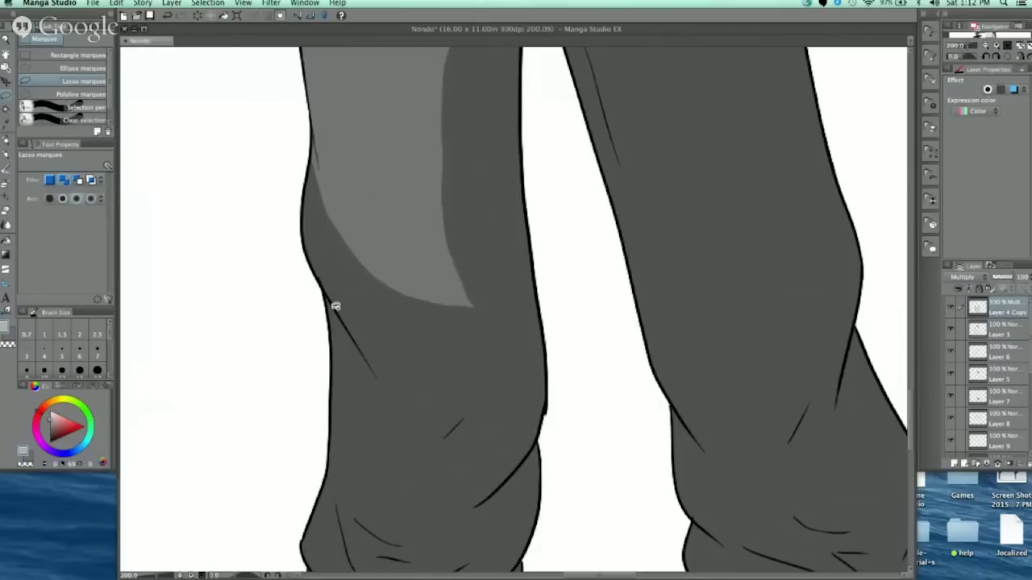
Step: Lasso a rounded area over the knee nearest the sword, delete its shadow to extend the lit area, and deselect
left_click_drag(536, 300, 473, 245)
scroll(402, 226, "up", 3)
scroll(402, 226, "left", 1)
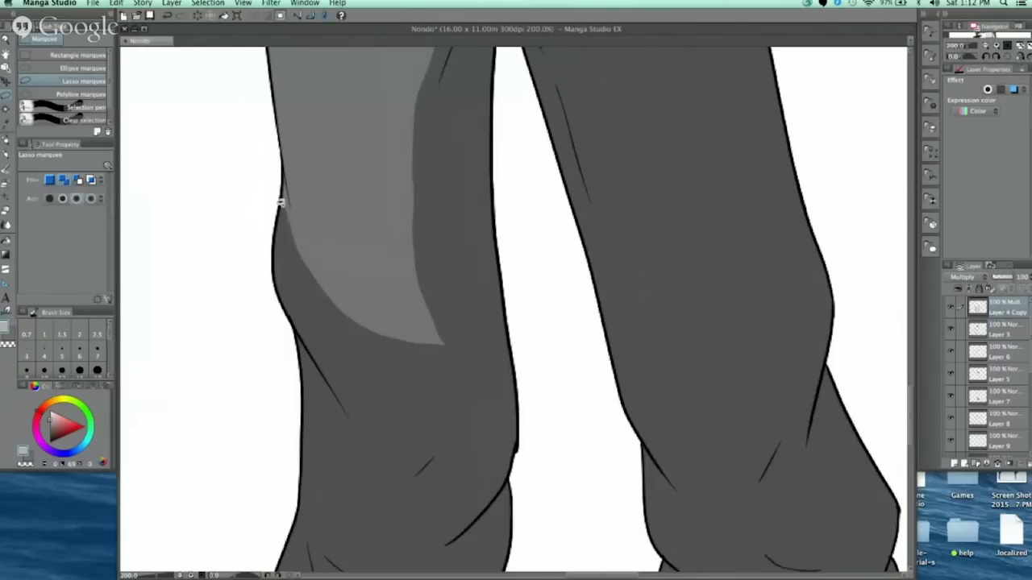
mouse_move(275, 244)
left_mouse_down()
mouse_move(284, 198)
mouse_move(277, 250)
mouse_move(297, 301)
left_mouse_up()
left_click(284, 178)
mouse_move(328, 341)
left_mouse_down()
mouse_move(372, 374)
mouse_move(451, 348)
mouse_move(374, 274)
mouse_move(292, 171)
left_mouse_up()
left_click(397, 392)
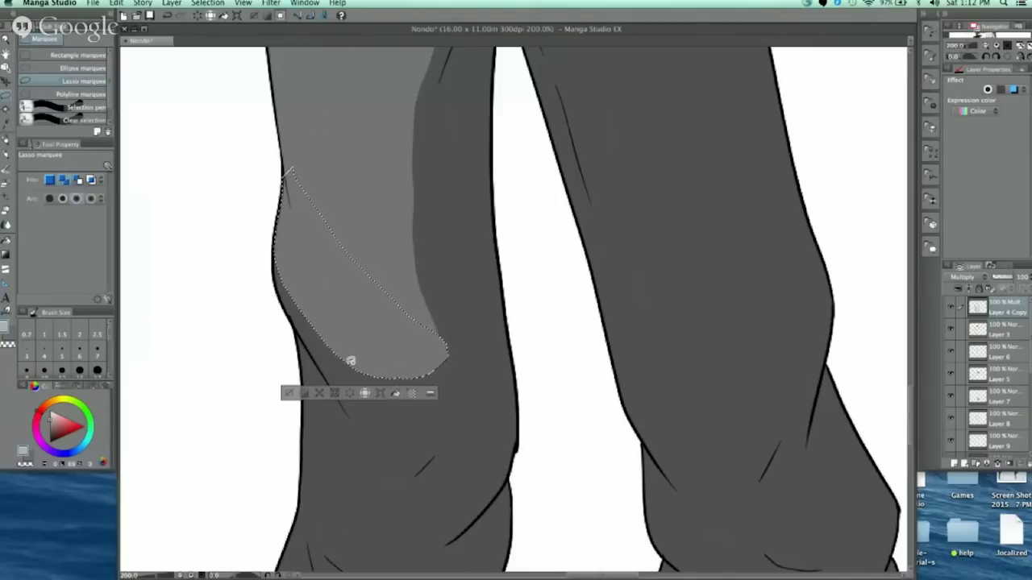
key("super+d")
Step: Lasso a long strip down the inner side of the same lit thigh to the knee, delete its shadow, and deselect
left_click_drag(429, 321, 418, 200)
left_click_drag(467, 288, 464, 241)
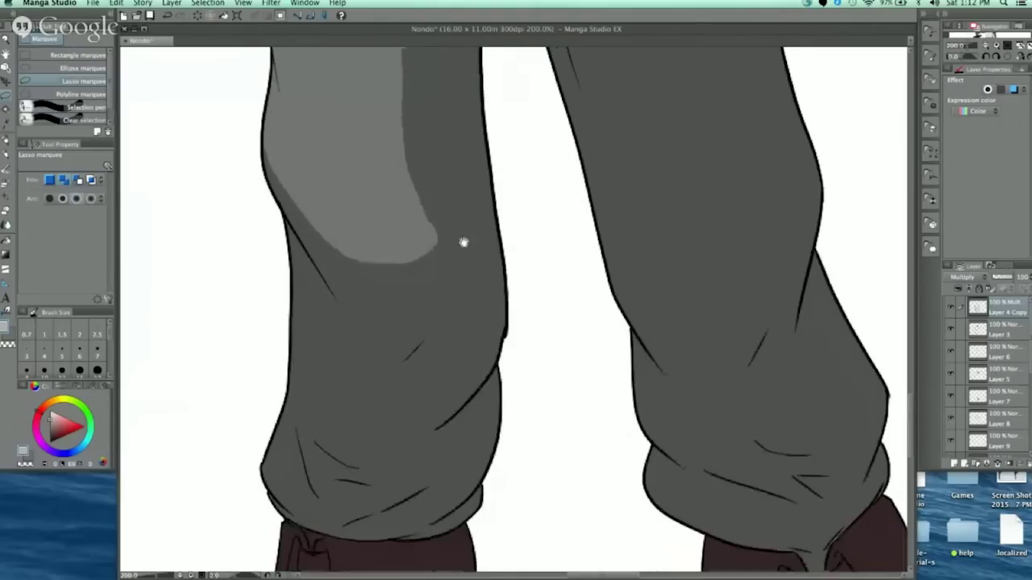
key("super+minus")
key("super+minus")
key("super+minus")
key("super+minus")
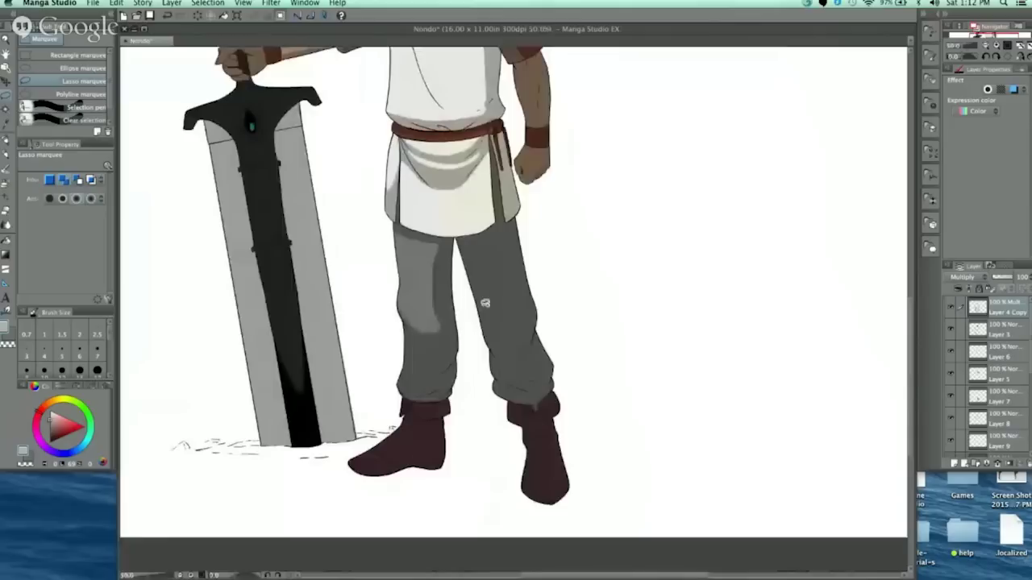
left_click_drag(485, 303, 387, 166)
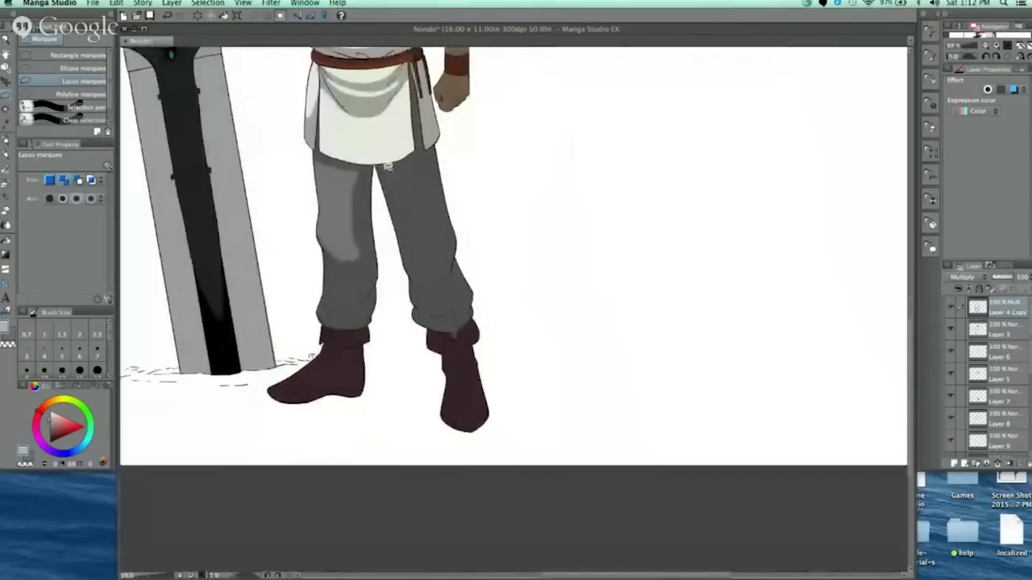
scroll(366, 197, "up", 4)
mouse_move(369, 74)
left_mouse_down()
mouse_move(409, 63)
mouse_move(392, 201)
mouse_move(397, 352)
left_mouse_up()
key("super+z")
mouse_move(382, 410)
left_mouse_down()
mouse_move(351, 408)
mouse_move(317, 321)
mouse_move(368, 77)
left_mouse_up()
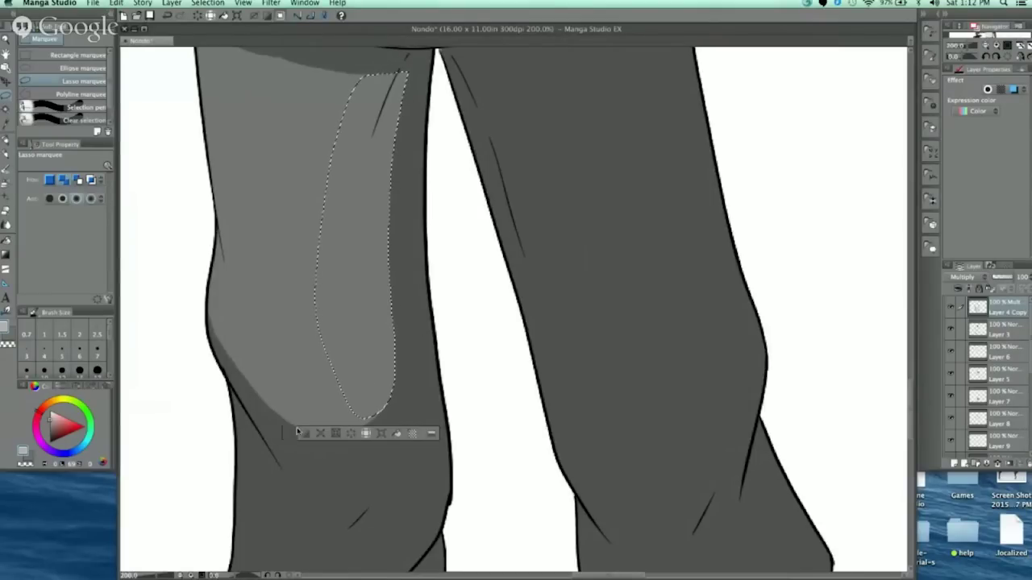
left_click(304, 434)
Step: Examine the trouser shading against the whole figure and the unlit lower legs down to the boots
scroll(535, 204, "down", 3)
left_click_drag(662, 272, 504, 314)
scroll(600, 193, "down", 1)
scroll(549, 266, "down", 2)
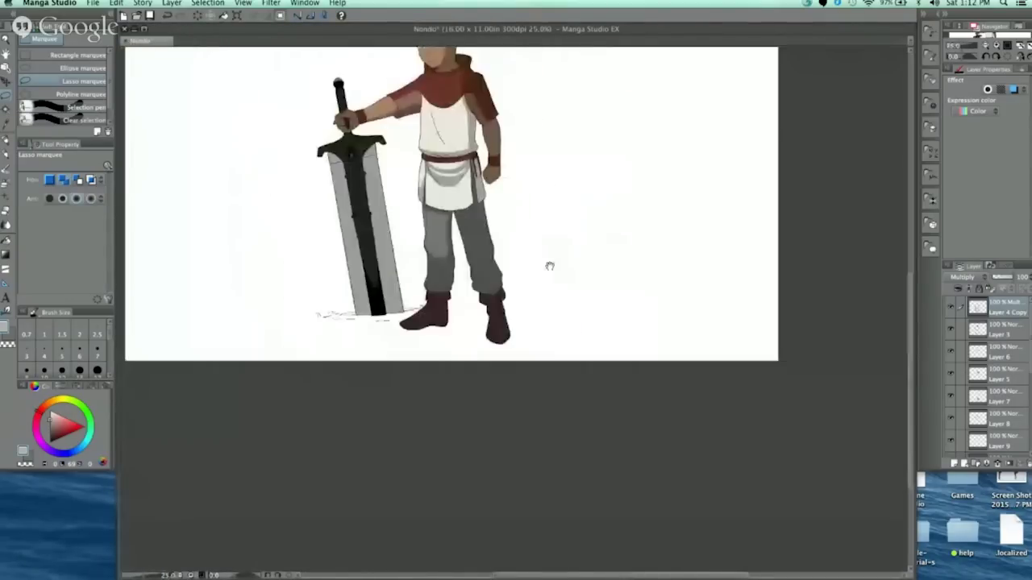
left_click_drag(549, 266, 507, 278)
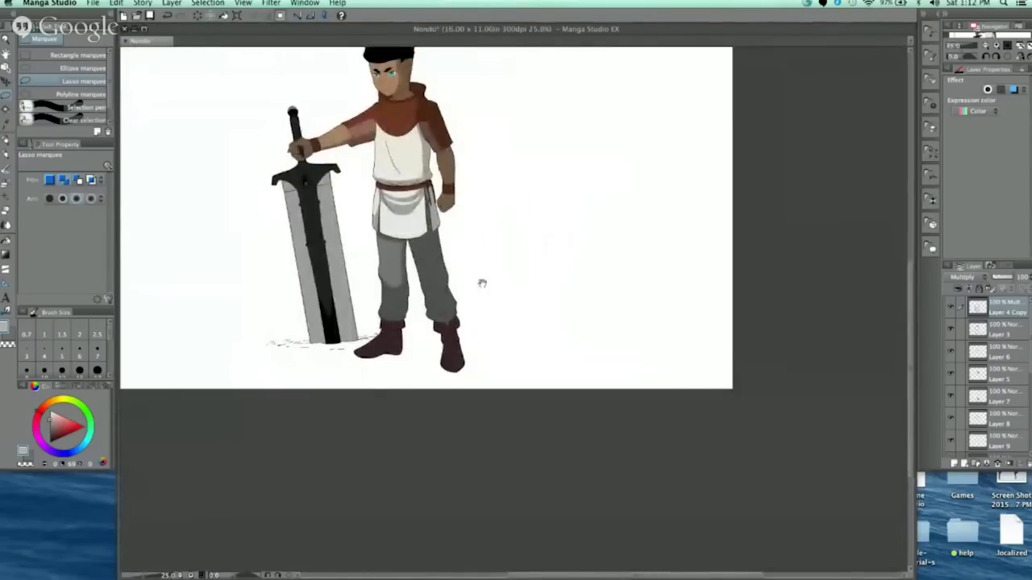
scroll(482, 283, "up", 5)
scroll(431, 266, "down", 3)
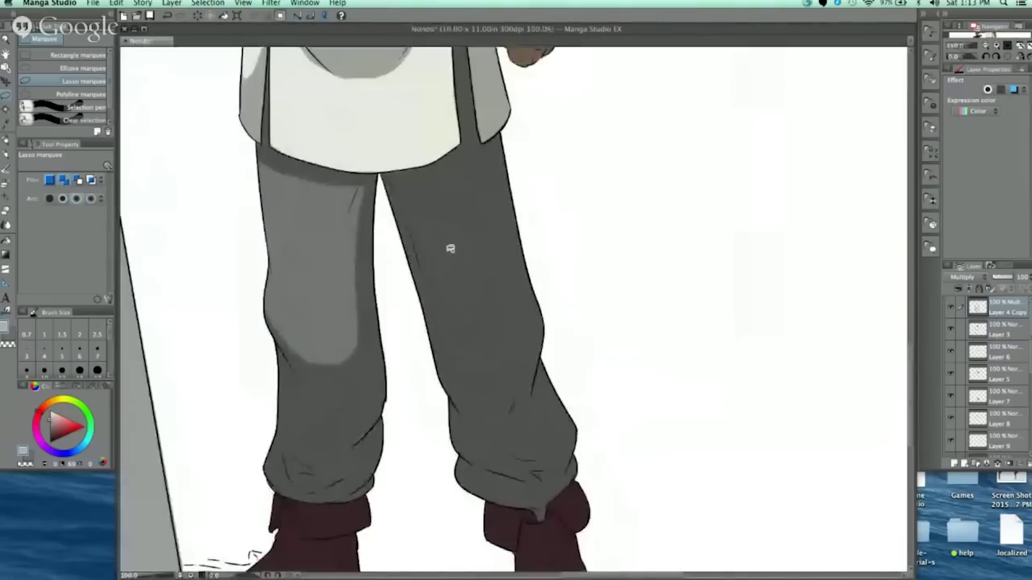
scroll(464, 246, "down", 2)
left_click_drag(478, 242, 459, 272)
scroll(456, 267, "up", 5)
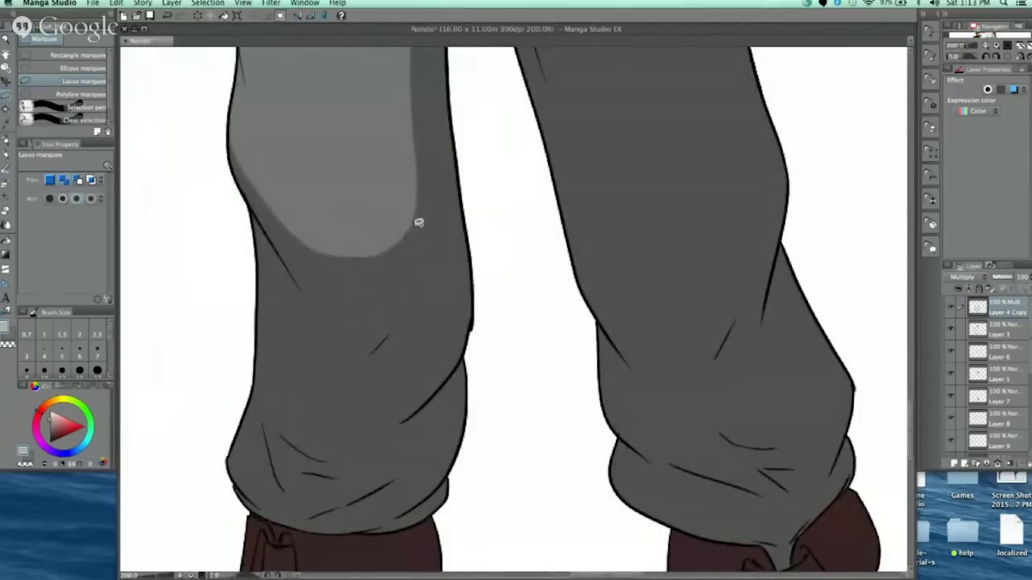
scroll(346, 288, "down", 5)
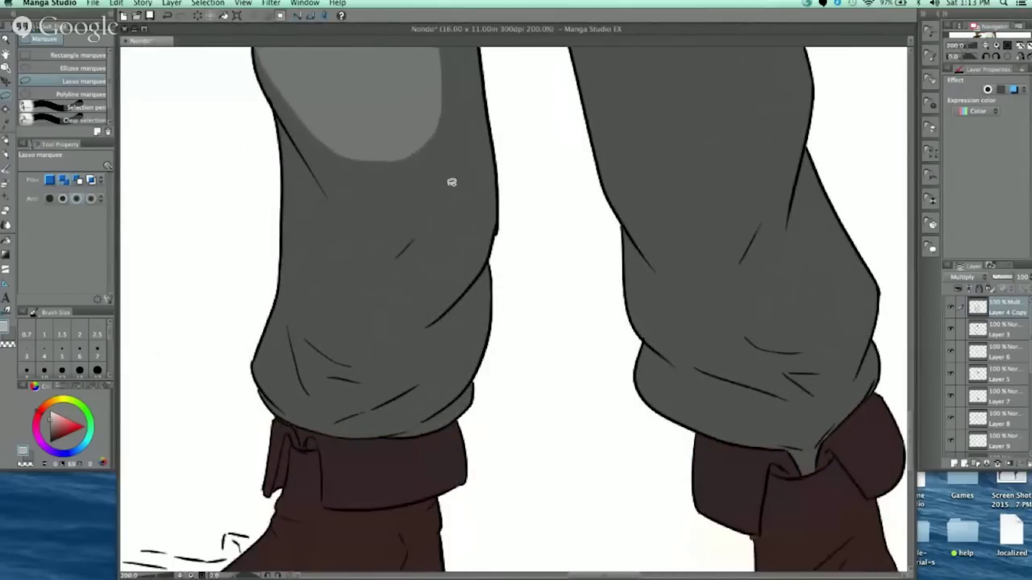
scroll(419, 362, "up", 2)
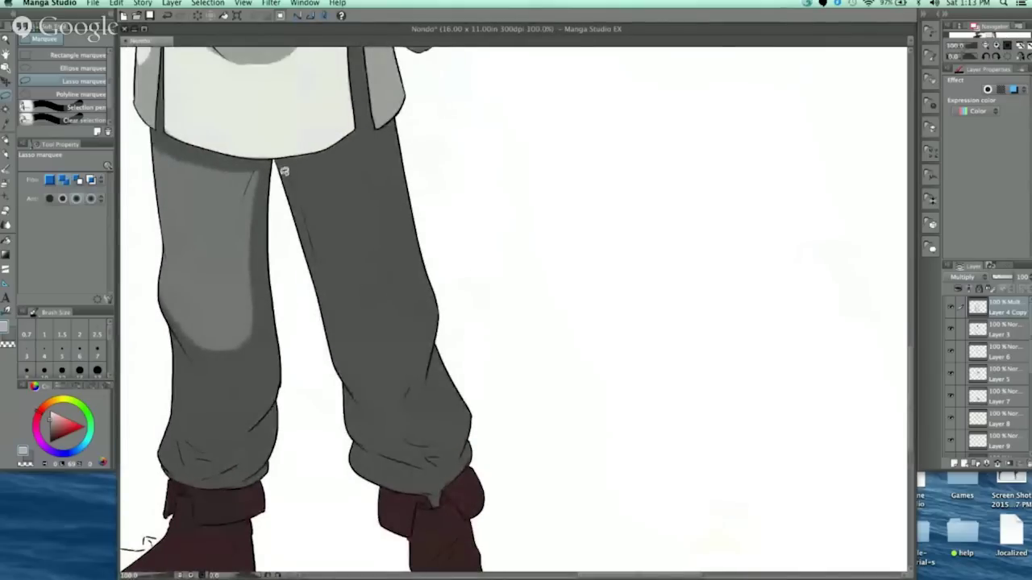
Step: Lasso the front of the other thigh from below the tunic hem to the knee and delete its shadow
left_click_drag(282, 169, 352, 162)
mouse_move(275, 166)
left_mouse_down()
mouse_move(310, 172)
mouse_move(414, 145)
left_mouse_up()
mouse_move(279, 166)
left_mouse_down()
mouse_move(318, 168)
mouse_move(386, 142)
mouse_move(429, 320)
left_mouse_up()
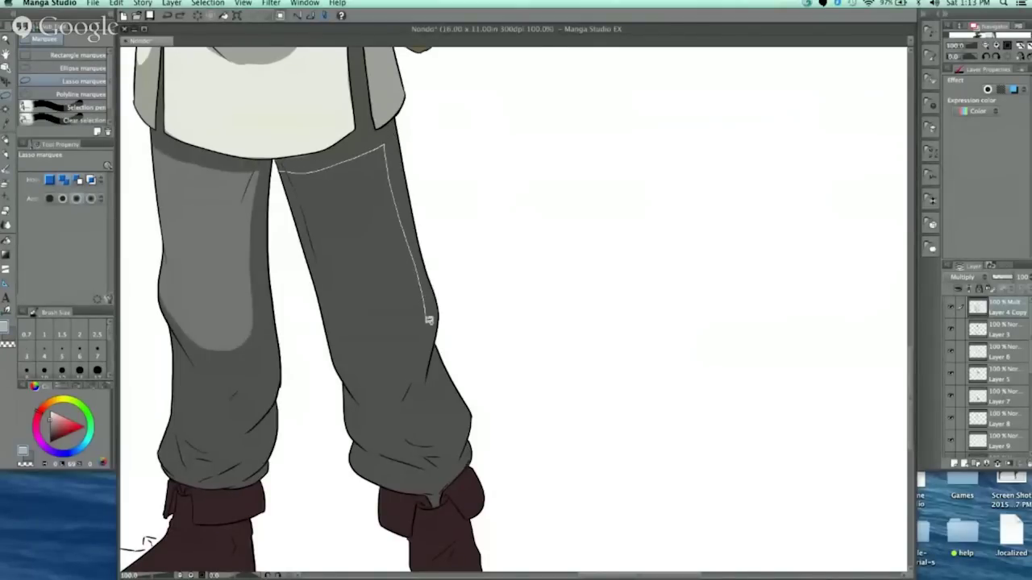
mouse_move(419, 361)
left_mouse_down()
mouse_move(361, 378)
mouse_move(336, 360)
mouse_move(279, 168)
left_mouse_up()
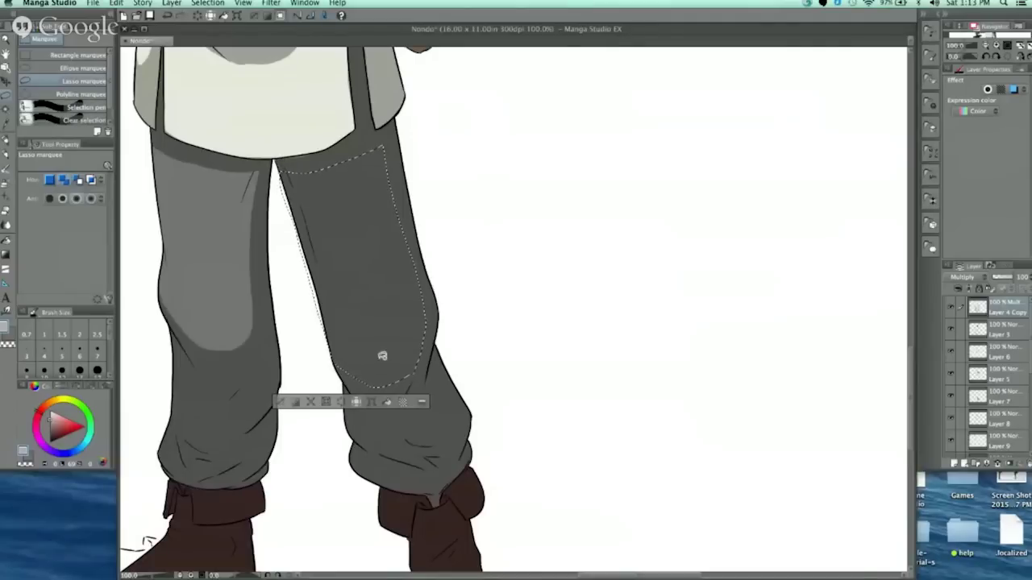
left_click(388, 402)
Step: Lasso a thin curved fold from the inner edge of the newly lit thigh, fill it with shadow, and deselect
scroll(491, 170, "down", 2)
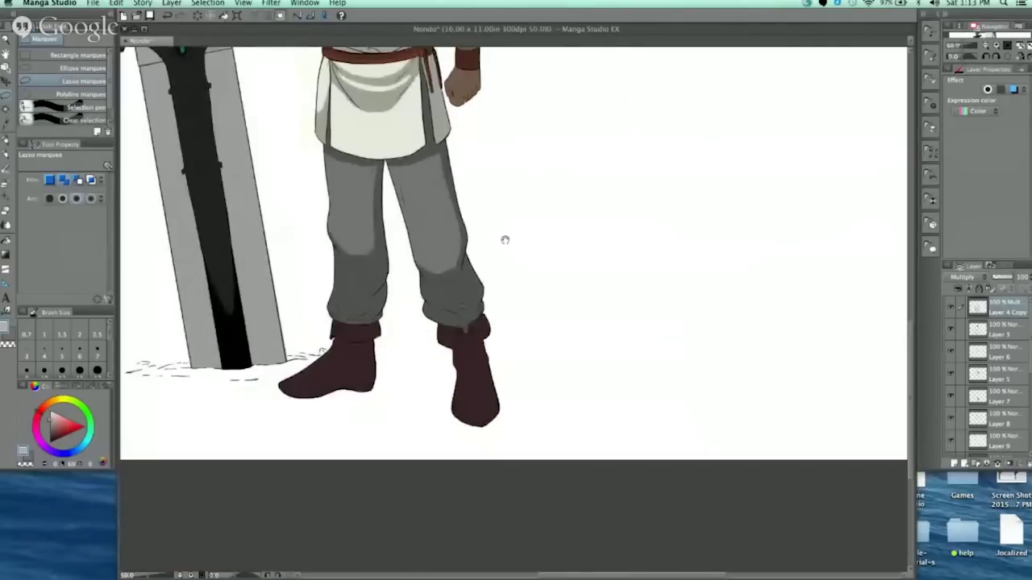
scroll(503, 237, "up", 5)
scroll(333, 231, "up", 1)
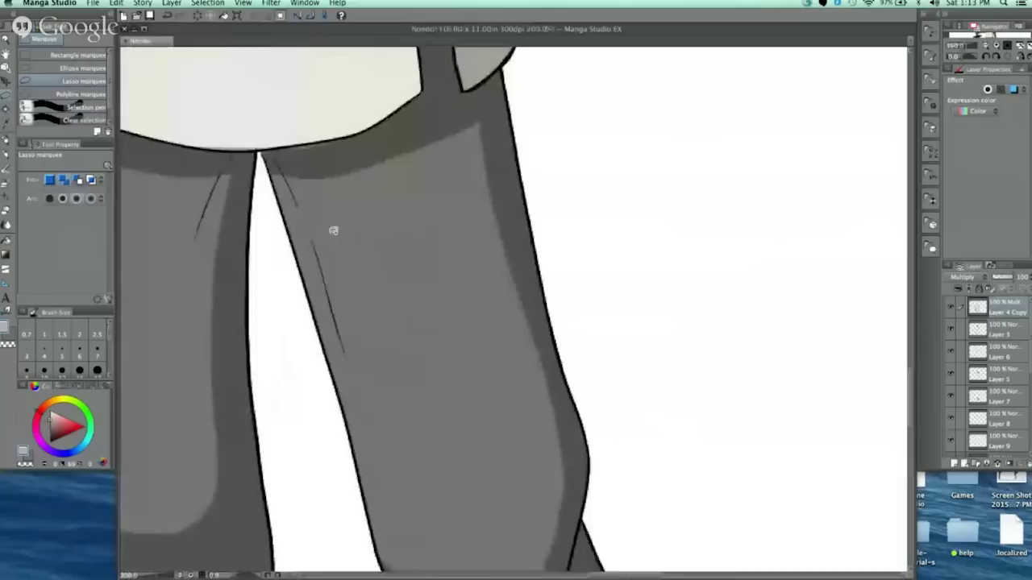
left_click_drag(363, 281, 301, 208)
left_click(387, 313)
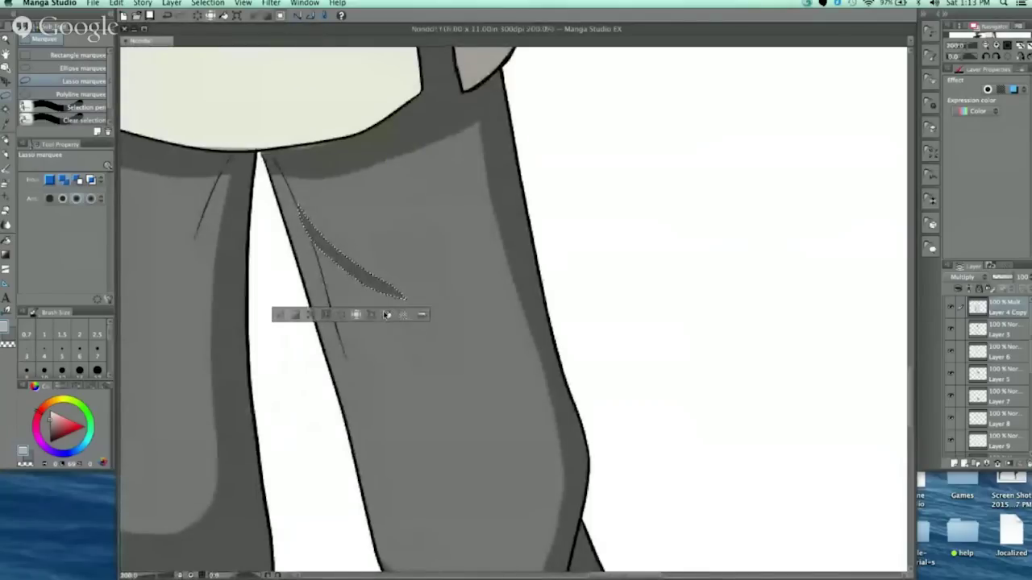
left_click(281, 314)
Step: Add a matching diagonal fold shadow near the crotch on the thigh nearest the sword, and deselect
scroll(481, 179, "down", 1)
scroll(482, 177, "down", 3)
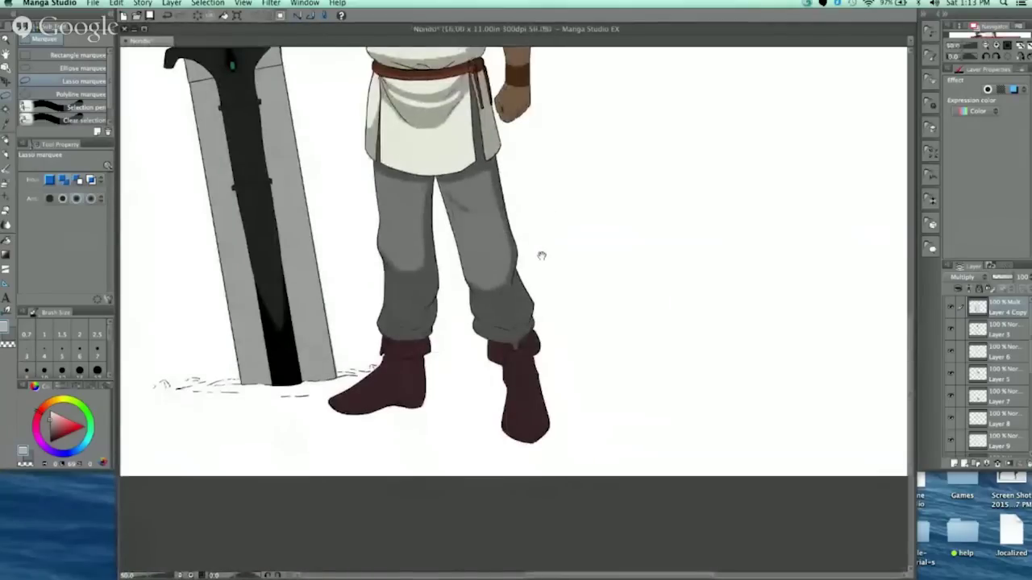
scroll(541, 256, "up", 1)
scroll(511, 258, "up", 3)
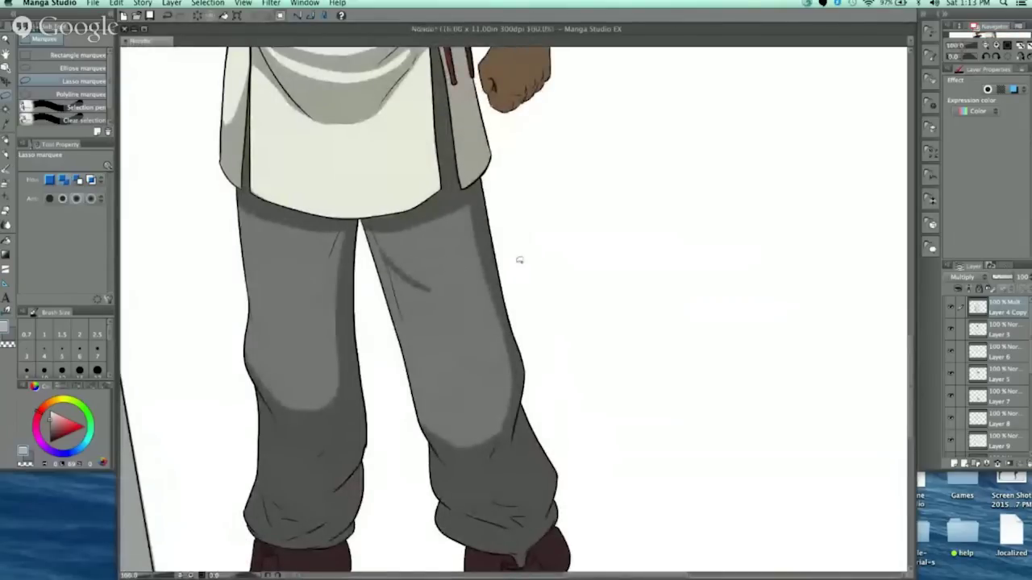
left_click_drag(545, 268, 523, 203)
scroll(517, 209, "down", 2)
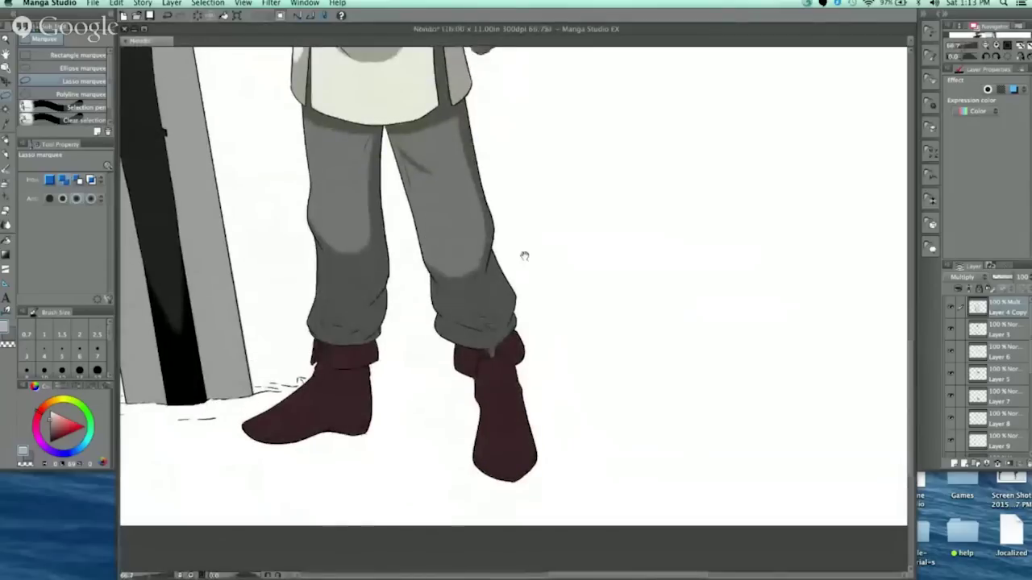
left_click_drag(531, 266, 537, 295)
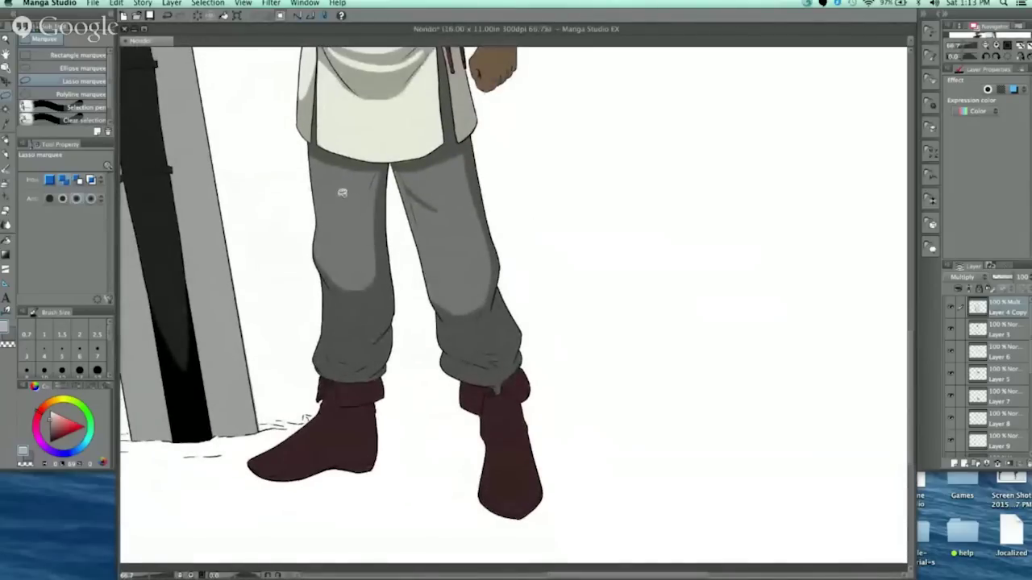
mouse_move(370, 177)
left_mouse_down()
mouse_move(338, 225)
mouse_move(369, 191)
left_mouse_up()
left_click(345, 243)
left_click(280, 244)
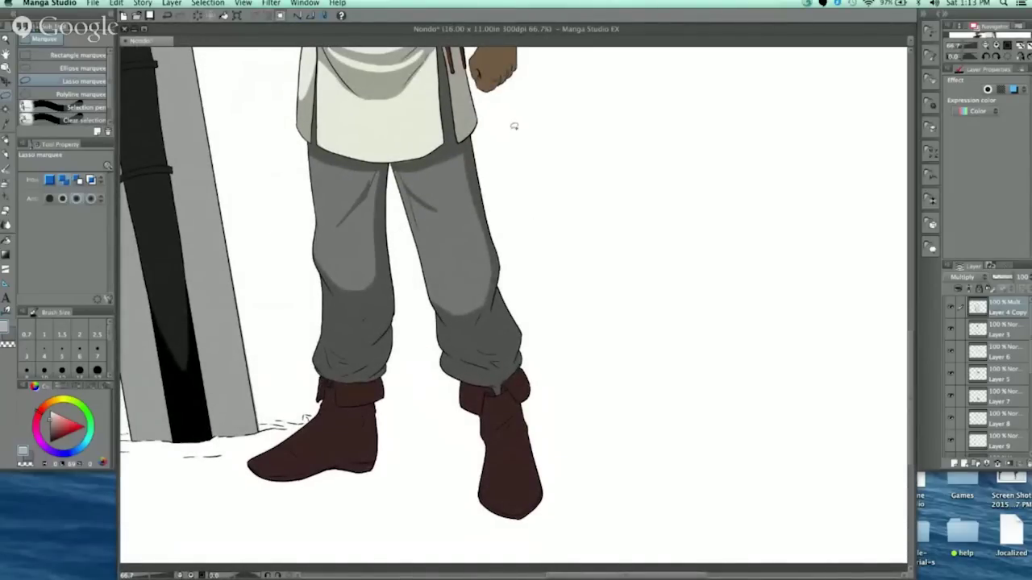
Step: Lasso a crescent below the knee of the leg farther from the sword, delete its shadow, and deselect
key("super+minus")
left_click_drag(554, 197, 482, 229)
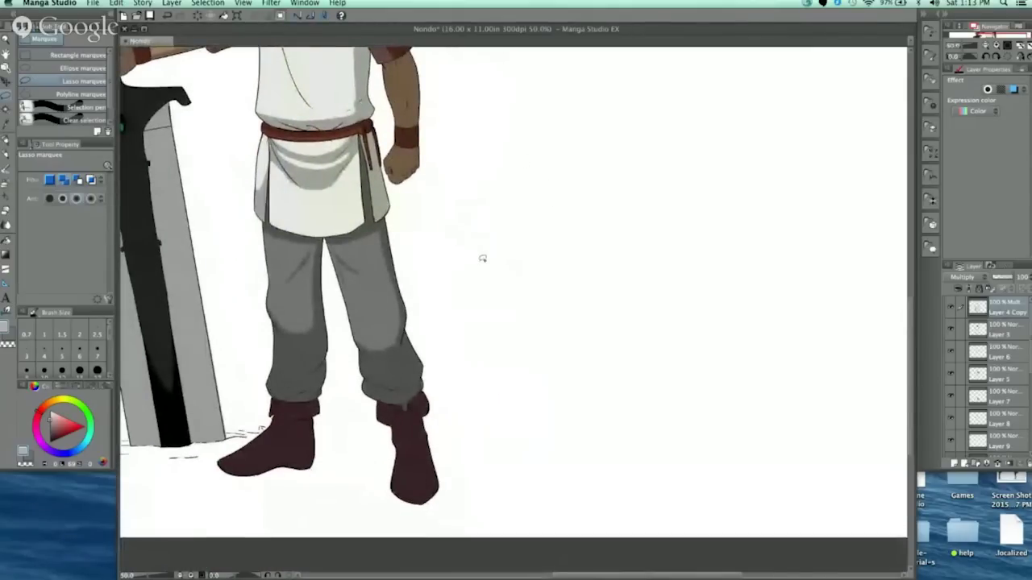
left_click_drag(475, 290, 482, 327)
key("super+plus")
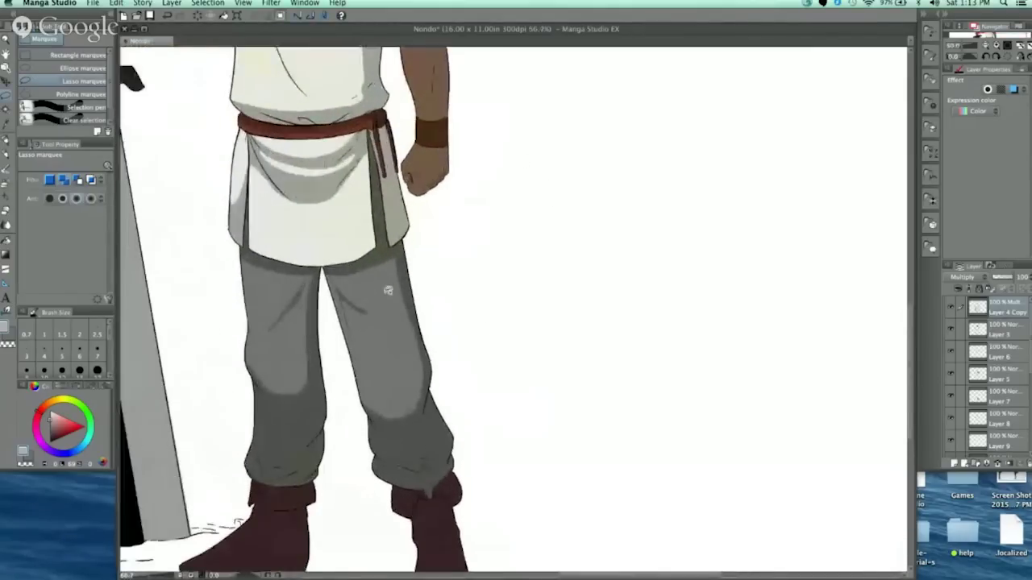
key("super+plus")
scroll(497, 210, "up", 3)
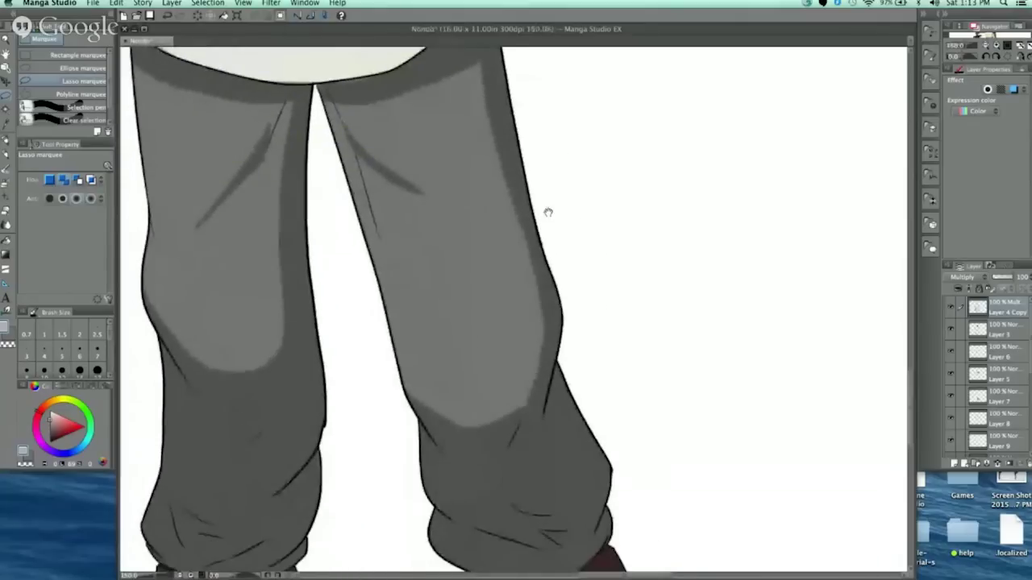
left_click_drag(535, 234, 490, 164)
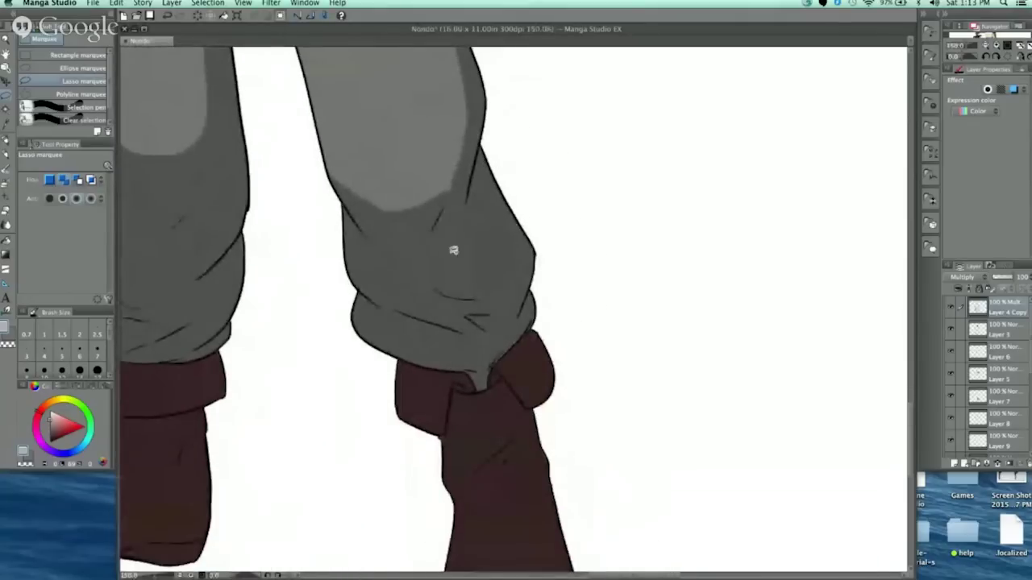
scroll(453, 250, "up", 2)
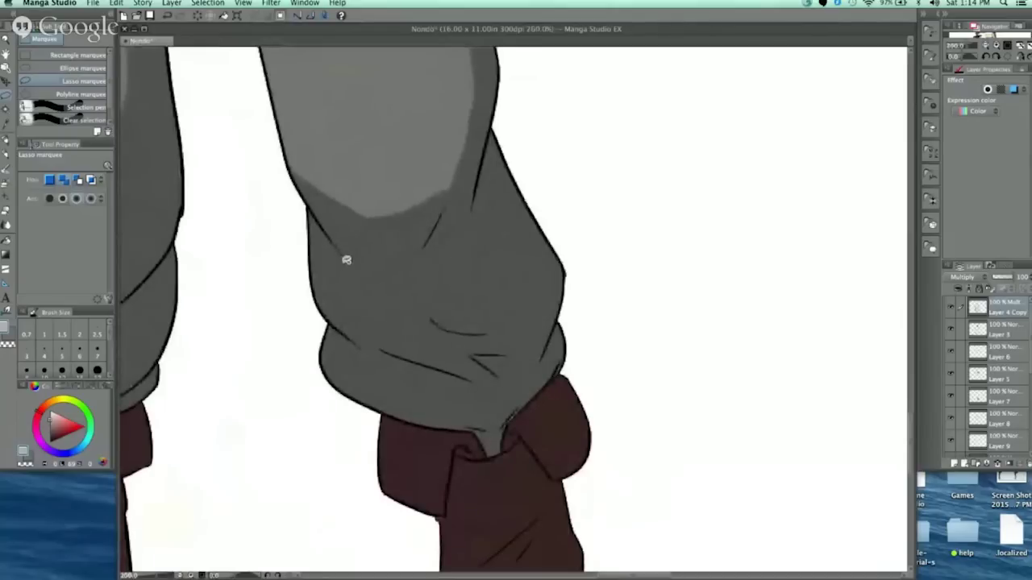
mouse_move(324, 250)
left_mouse_down()
mouse_move(347, 298)
mouse_move(384, 312)
mouse_move(455, 305)
mouse_move(485, 285)
left_mouse_up()
left_click_drag(399, 267, 329, 265)
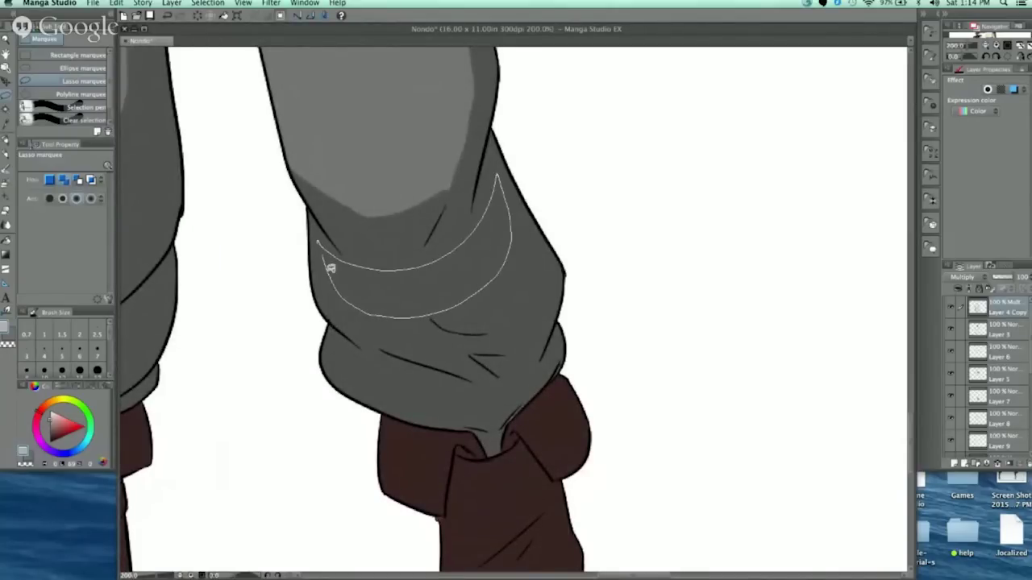
key("super+u")
key("super+d")
Step: Check the lit crescent below the knee against the whole leg and undo the deselection to restore its selection
scroll(544, 138, "down", 2)
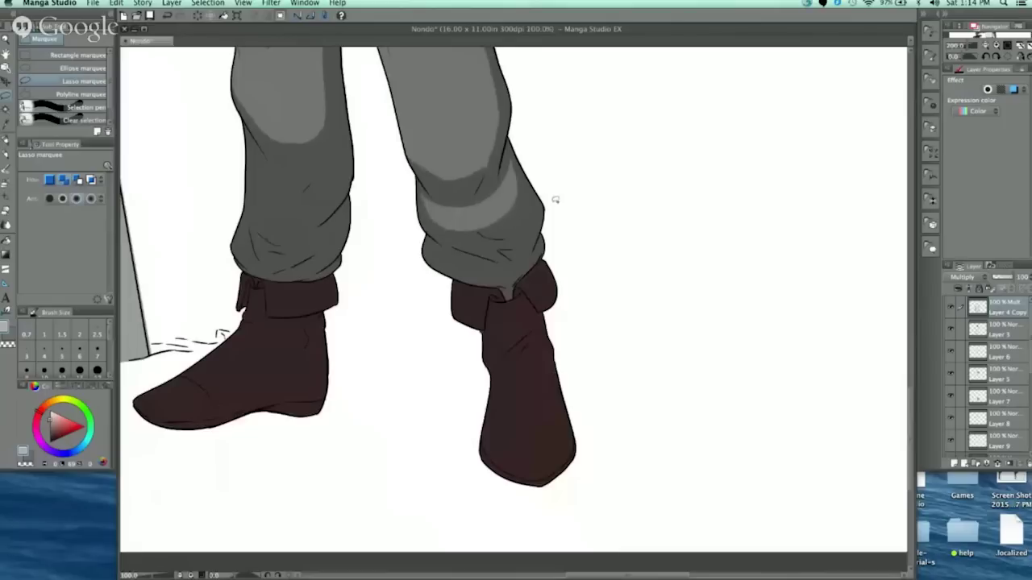
scroll(555, 199, "down", 2)
left_click_drag(518, 289, 405, 339)
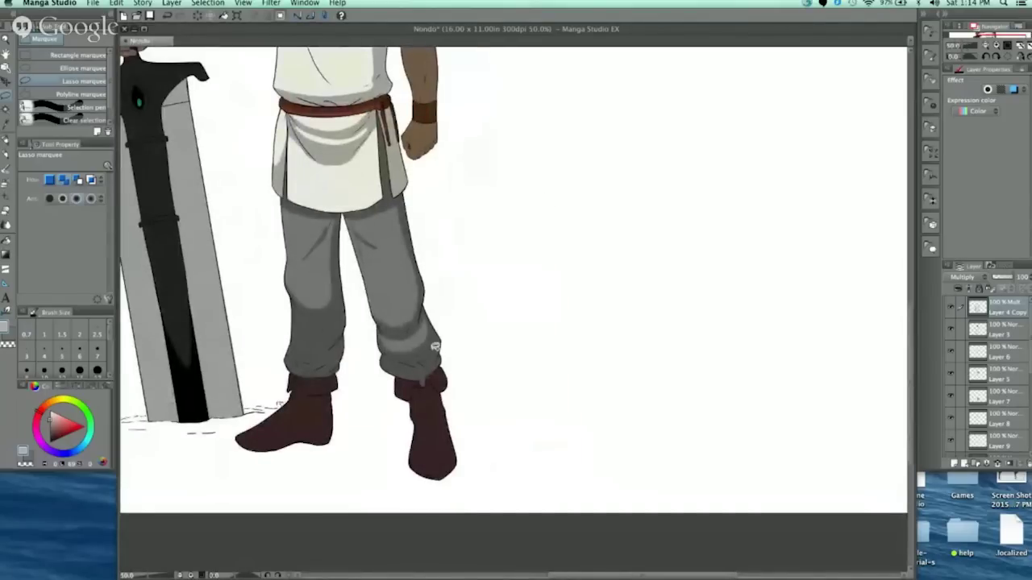
left_click_drag(467, 299, 526, 218)
scroll(454, 266, "up", 4)
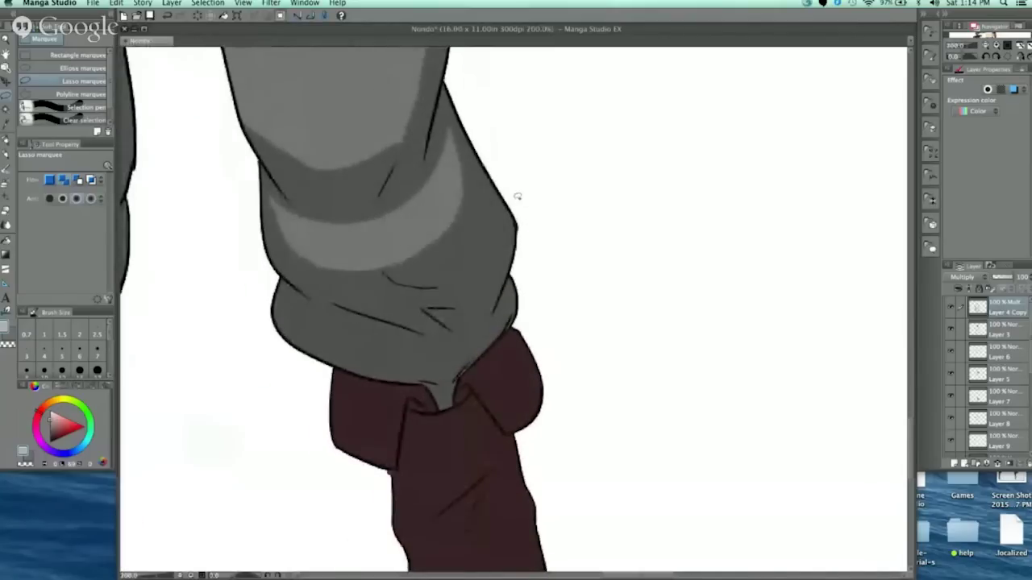
key("super+z")
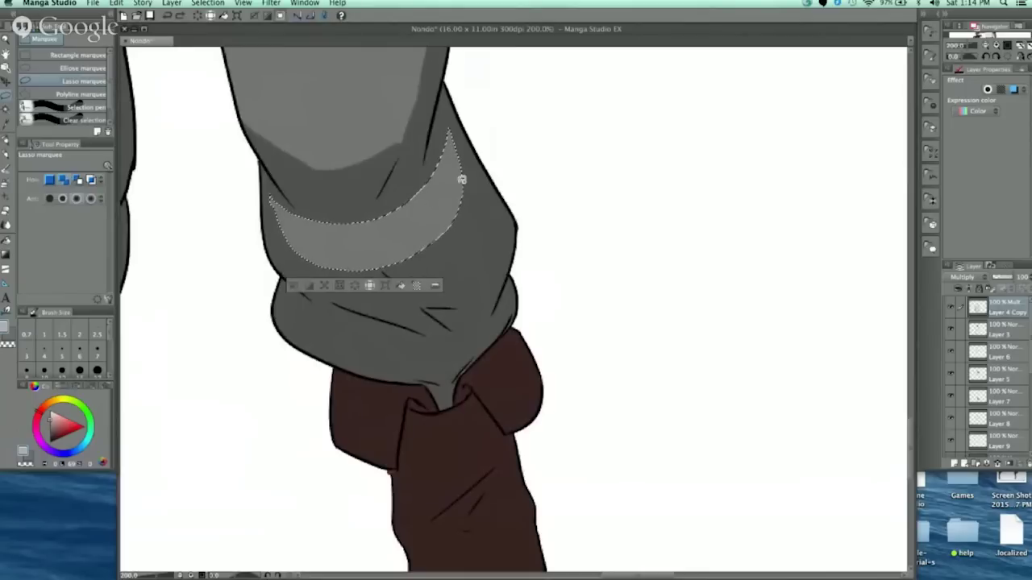
Step: Deselect the crescent, lasso the outer calf area beside it down to the short crease, delete its shadow, and deselect
left_click(295, 287)
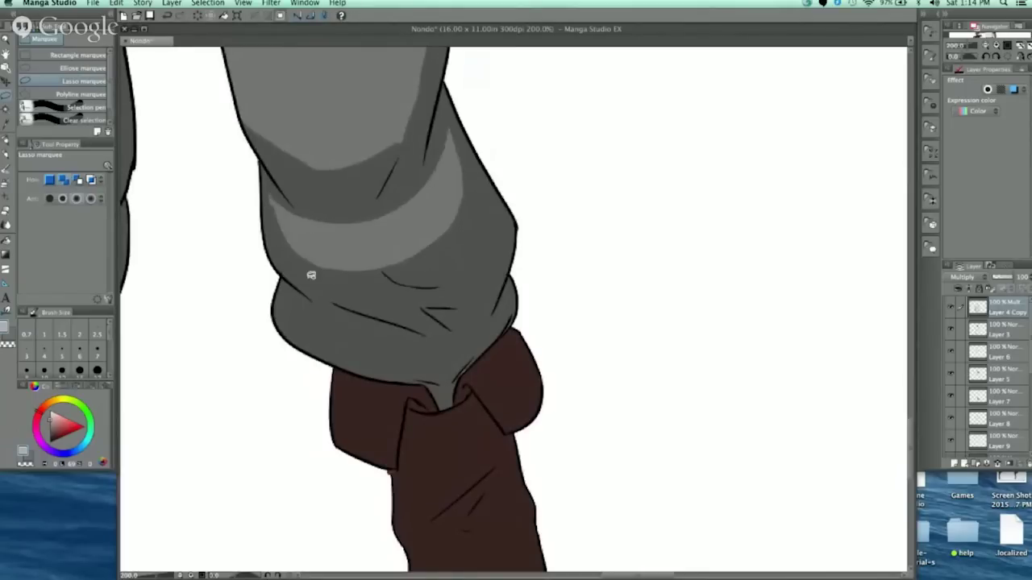
left_click_drag(449, 124, 482, 203)
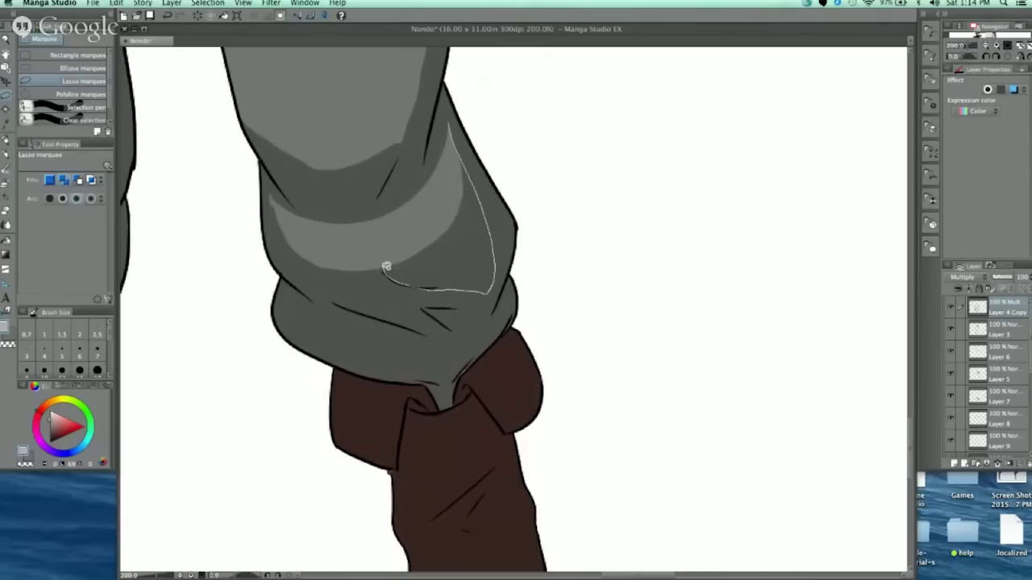
left_click_drag(386, 267, 435, 166)
left_click(369, 309)
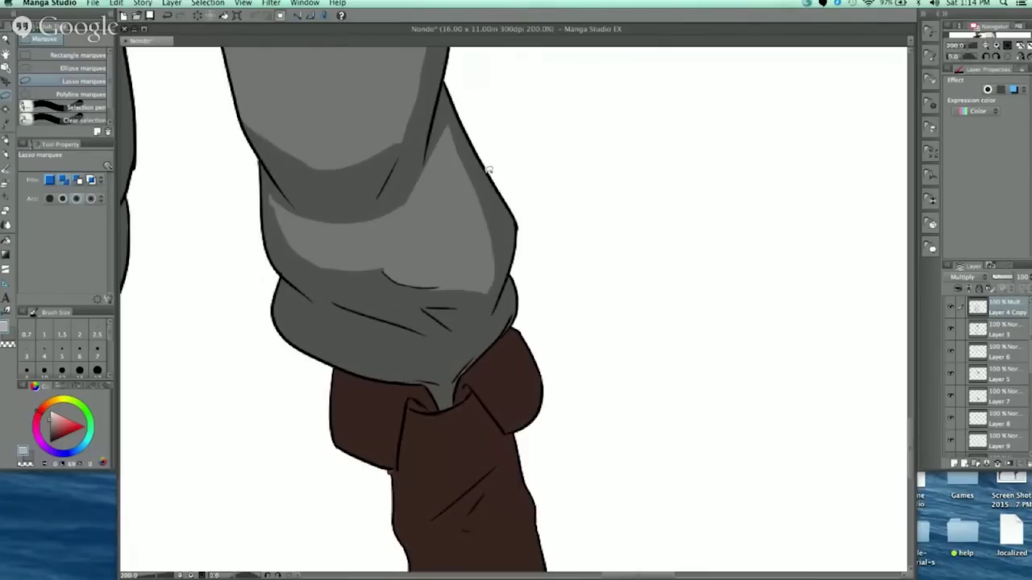
Step: Examine the newly lit calf against both trouser legs, the tunic and the boots
scroll(516, 165, "down", 4)
left_click_drag(503, 180, 508, 211)
scroll(508, 210, "up", 6)
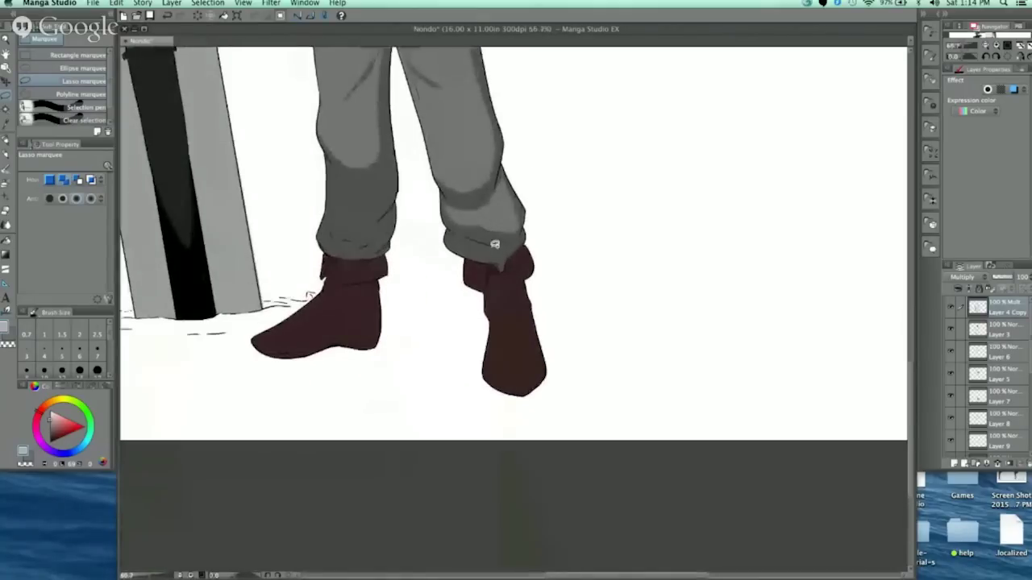
left_click_drag(414, 247, 327, 136)
left_click(414, 266)
left_click(354, 265)
scroll(527, 178, "down", 6)
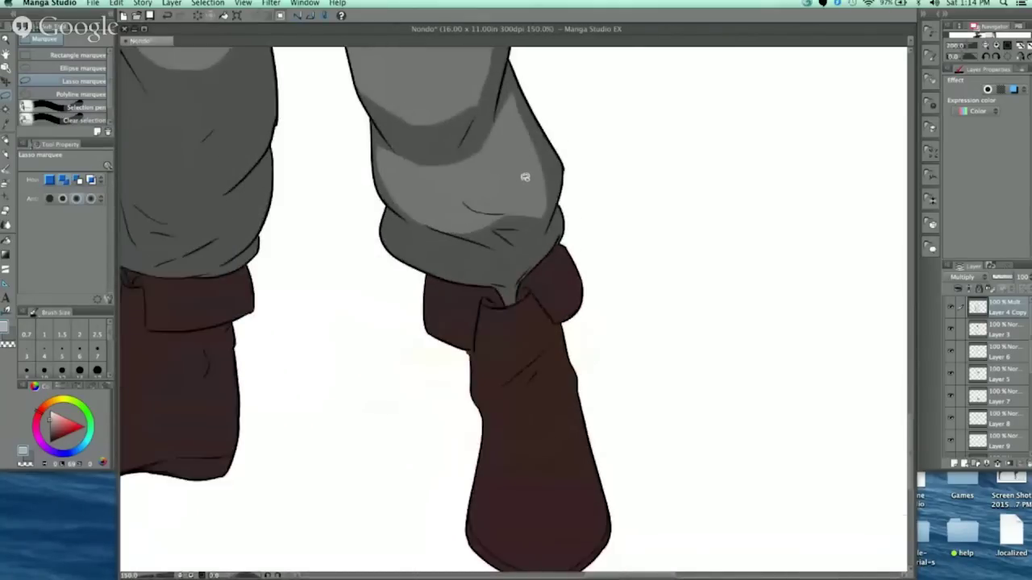
scroll(569, 159, "up", 5)
scroll(489, 314, "up", 2)
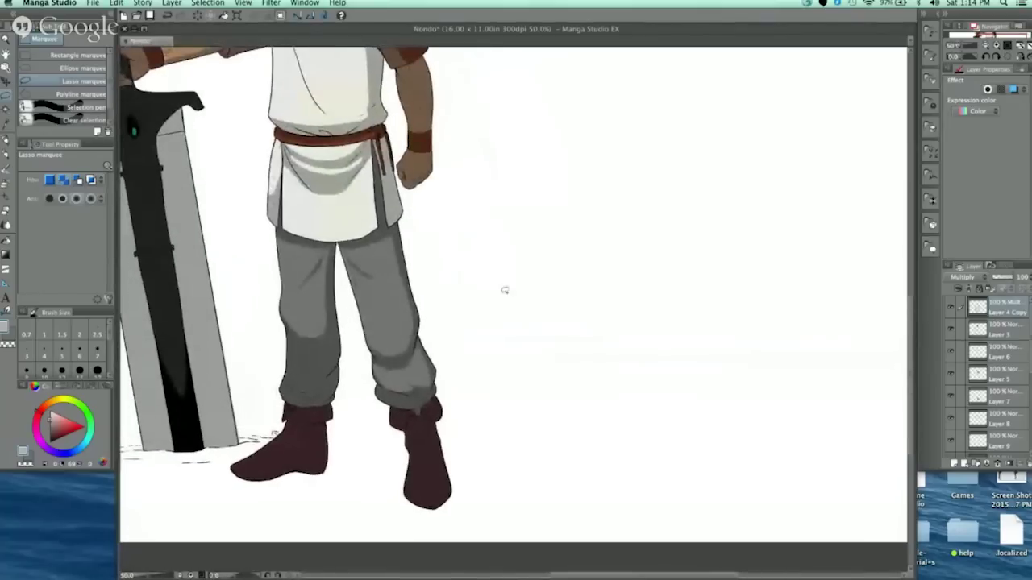
left_click_drag(486, 325, 505, 239)
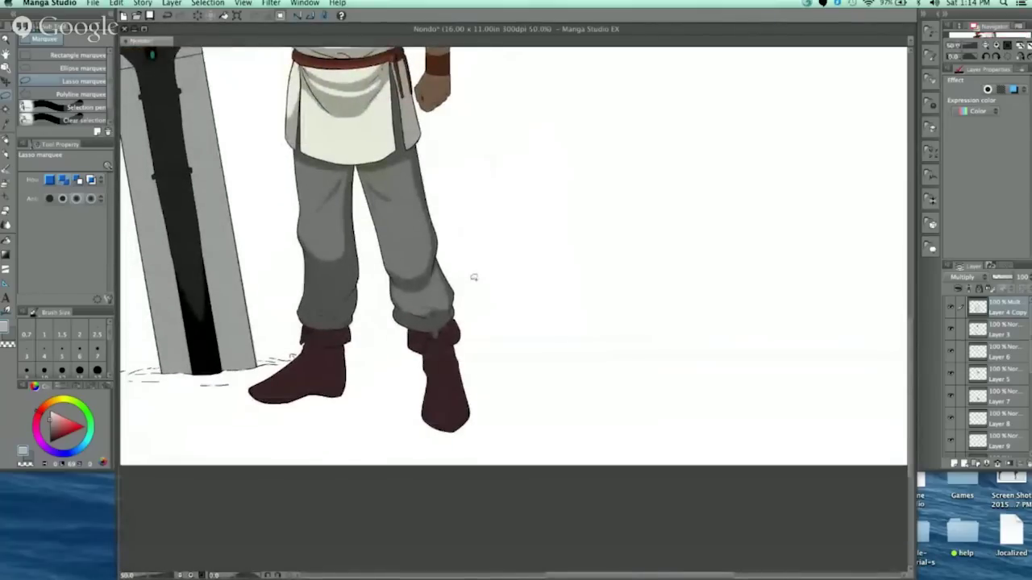
left_click_drag(406, 263, 415, 210)
left_click(414, 209)
left_click(420, 272)
left_click(446, 286)
Step: Lasso the gathered trouser area from the lit calf down to just above the boot cuff, delete its shadow, and deselect
left_click_drag(557, 267, 513, 211)
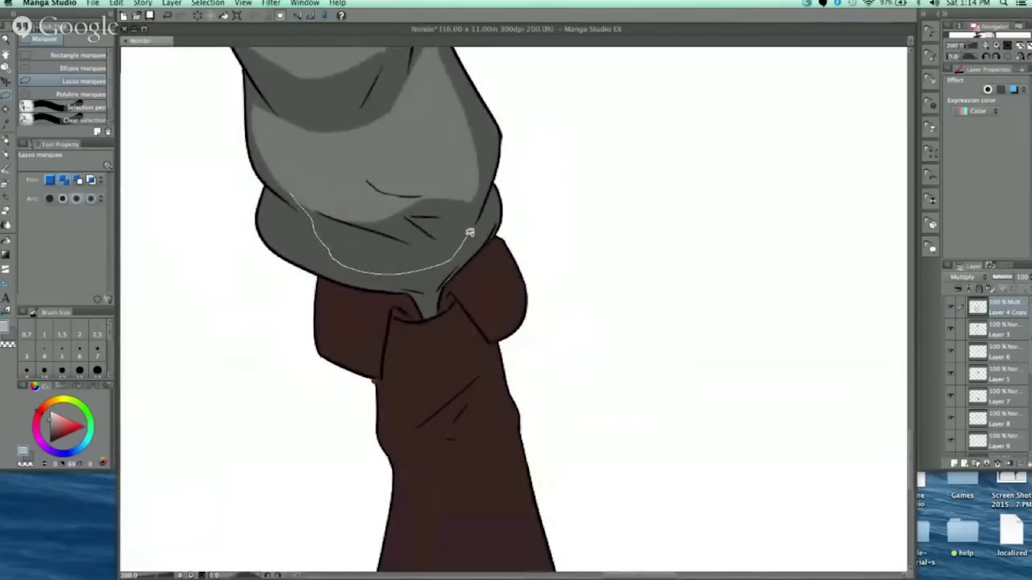
left_click_drag(463, 140, 387, 114)
key("Delete")
left_click(314, 290)
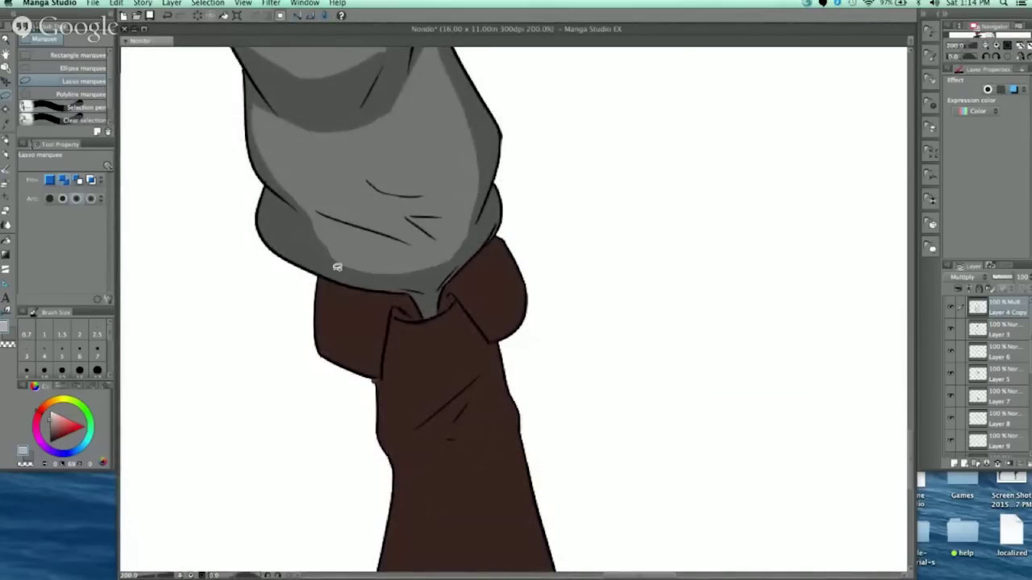
Step: Lasso patches of the inner bulge above the boot cuff, delete their shadow, and deselect, keeping a dark fold under the upper crease
left_click_drag(484, 200, 581, 209)
scroll(431, 234, "up", 2)
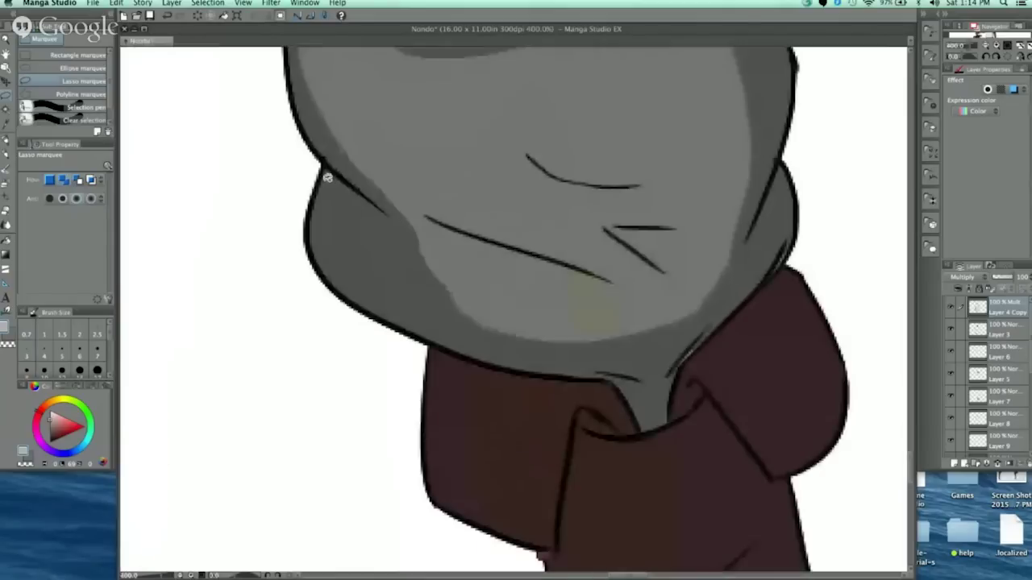
mouse_move(327, 177)
left_mouse_down()
mouse_move(440, 259)
mouse_move(362, 266)
mouse_move(316, 216)
mouse_move(319, 175)
left_mouse_up()
key("super+d")
mouse_move(313, 229)
left_mouse_down()
mouse_move(381, 291)
mouse_move(490, 303)
mouse_move(431, 260)
left_mouse_up()
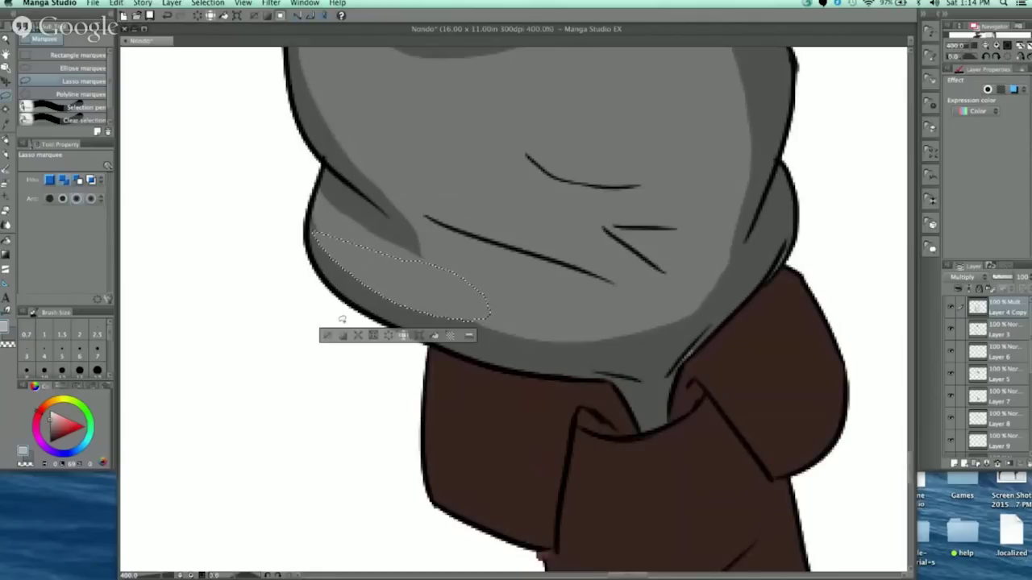
key("super+d")
left_click_drag(310, 223, 346, 245)
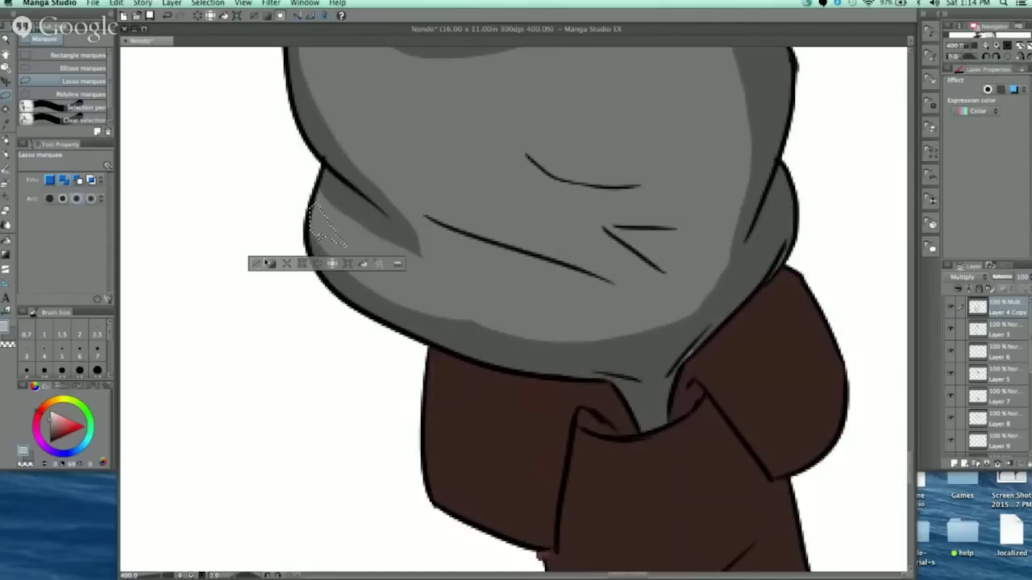
left_click(256, 264)
Step: Fill a narrow shadow strip along the inner outline of the bulge, smooth its edge with a second sliver, and deselect
scroll(265, 258, "down", 3)
key("super+minus")
key("super+minus")
key("super+minus")
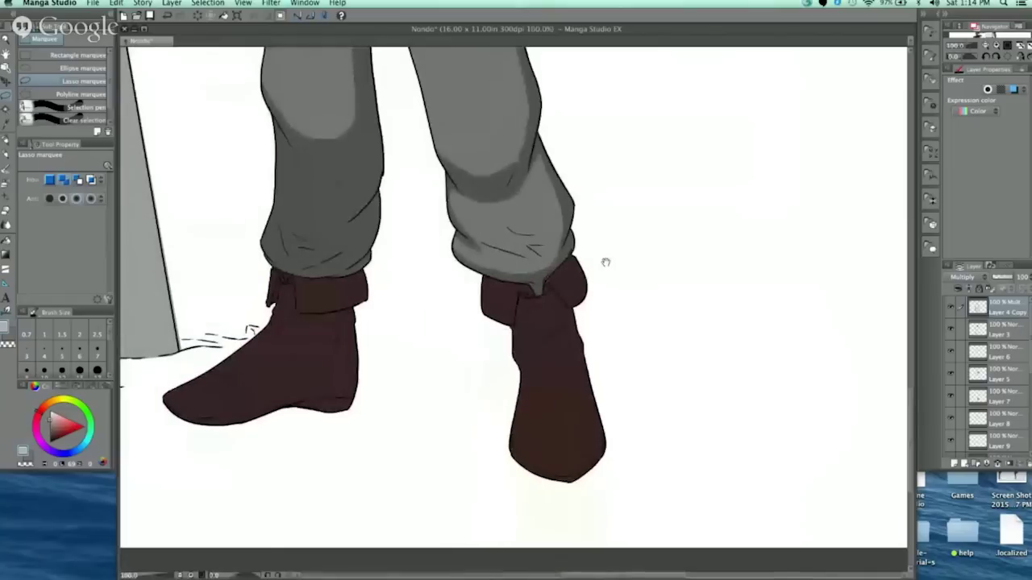
scroll(467, 240, "up", 6)
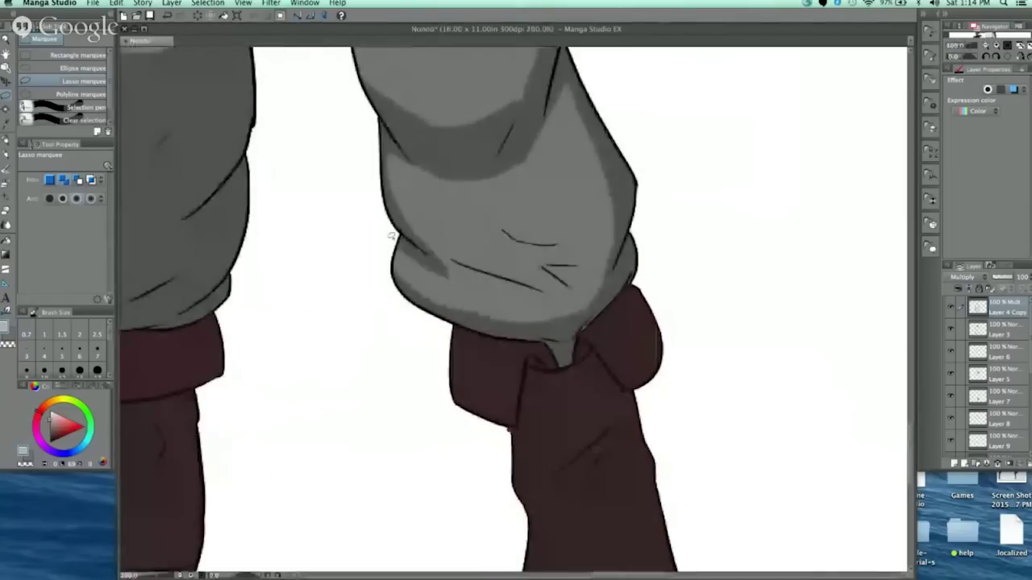
mouse_move(432, 374)
left_mouse_down()
mouse_move(416, 239)
mouse_move(423, 176)
mouse_move(405, 150)
left_mouse_up()
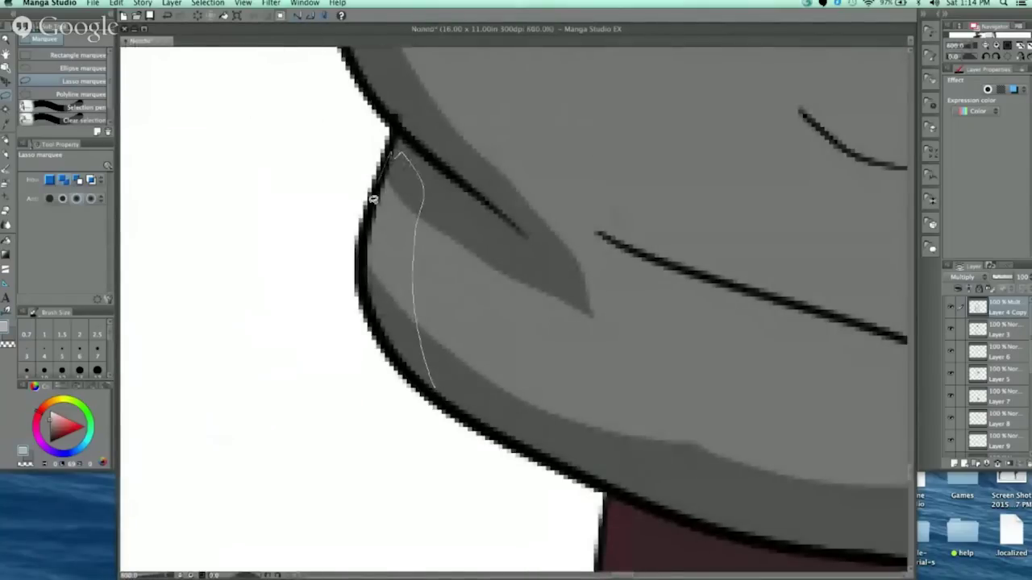
mouse_move(373, 198)
left_mouse_down()
mouse_move(369, 310)
mouse_move(442, 385)
left_mouse_up()
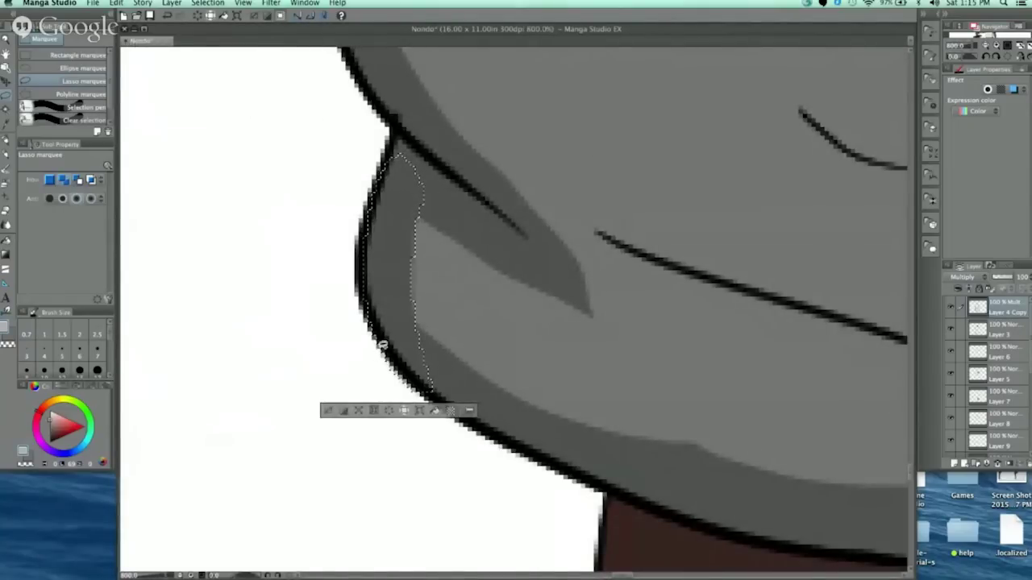
key("super+d")
mouse_move(470, 376)
left_mouse_down()
mouse_move(422, 189)
mouse_move(471, 394)
left_mouse_up()
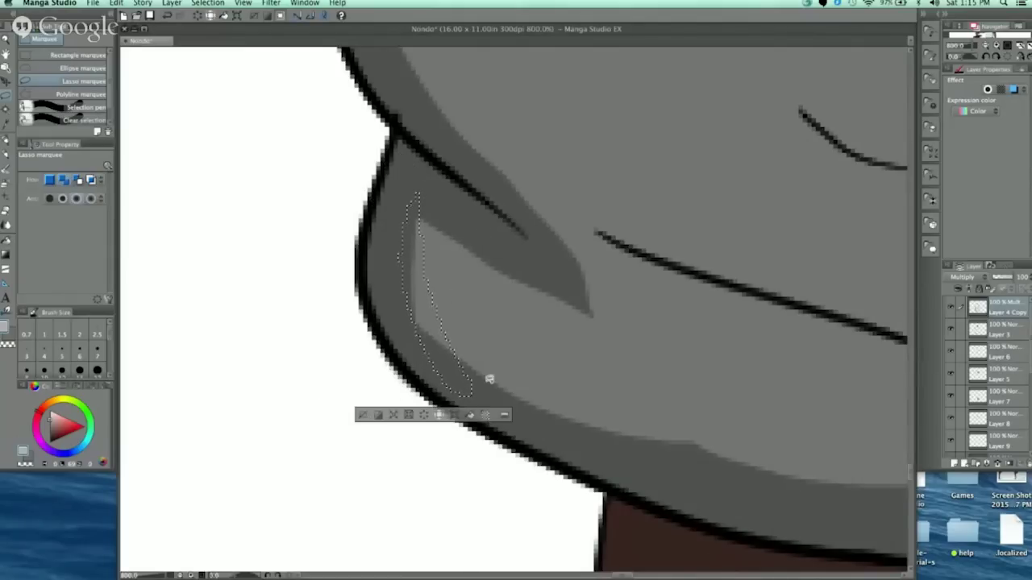
key("super+d")
Step: Lasso the triangle between the two short crease lines above the boot, fill it with shadow, and deselect
scroll(669, 156, "down", 6)
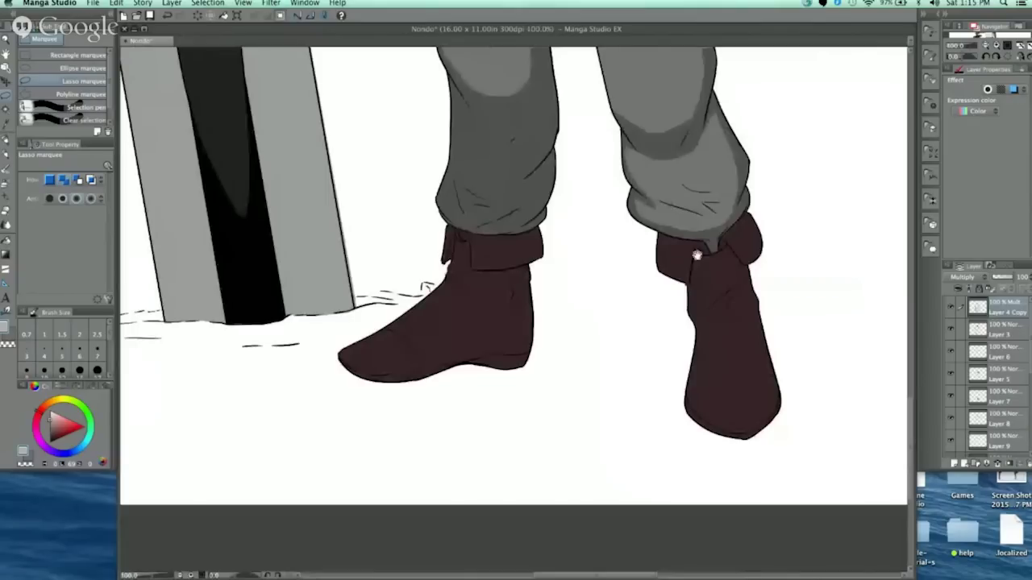
scroll(696, 255, "up", 4)
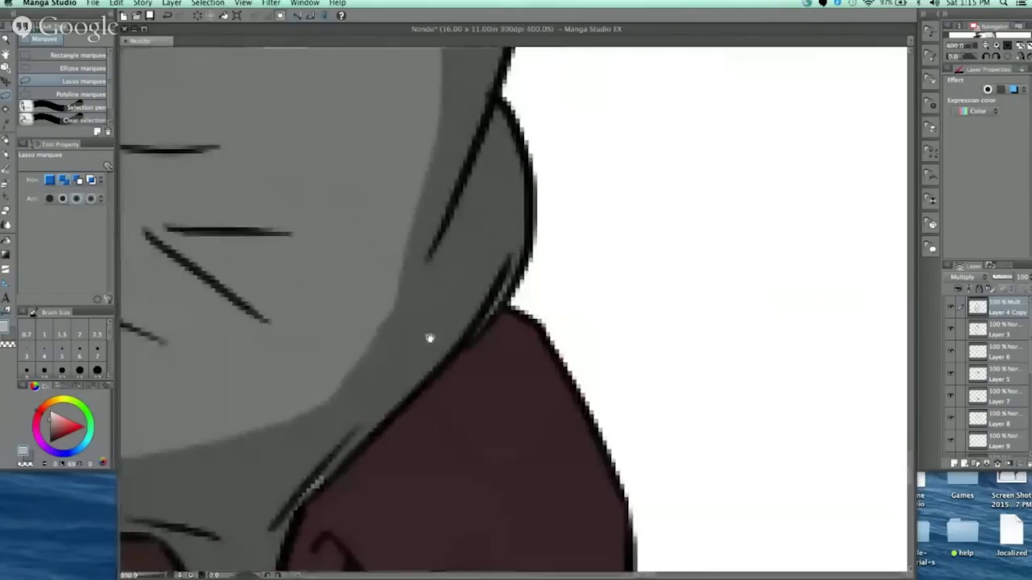
scroll(479, 279, "down", 2)
scroll(463, 242, "up", 5)
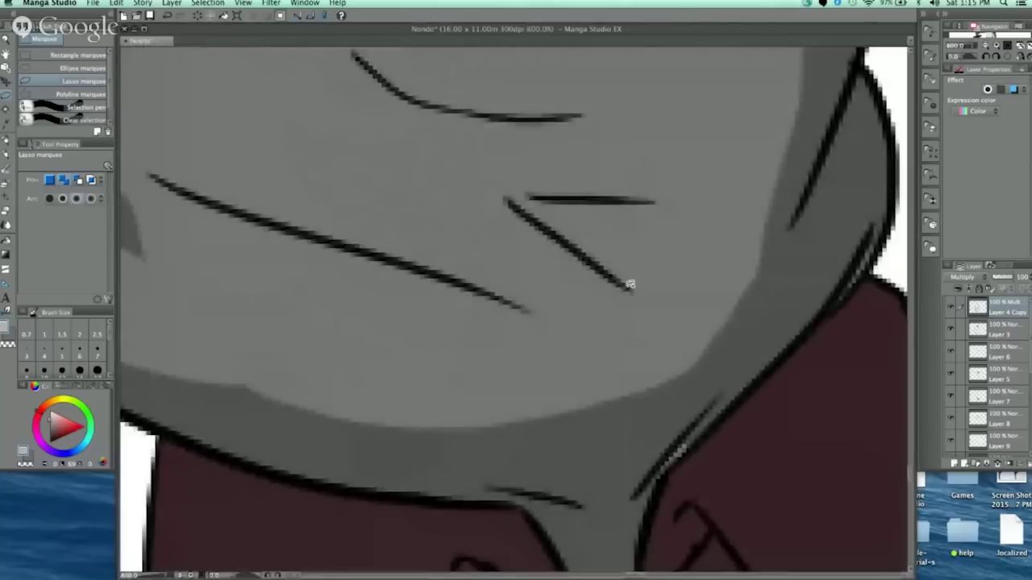
mouse_move(629, 283)
left_mouse_down()
mouse_move(652, 203)
mouse_move(518, 197)
mouse_move(631, 284)
left_mouse_up()
mouse_move(594, 240)
left_mouse_down()
mouse_move(631, 278)
mouse_move(560, 237)
mouse_move(566, 231)
left_mouse_up()
left_click_drag(620, 253, 636, 226)
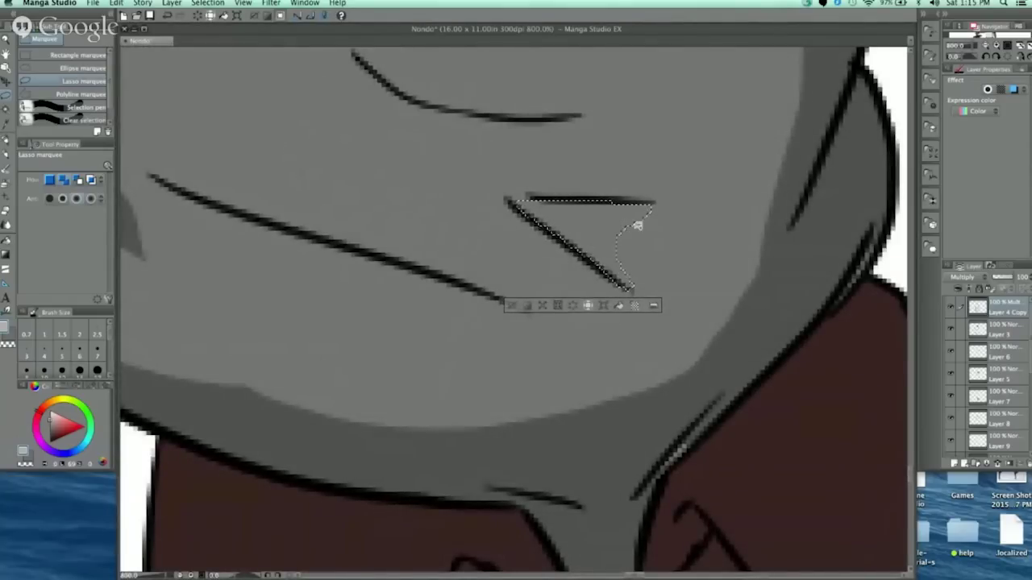
left_click(619, 306)
left_click(517, 305)
scroll(622, 276, "down", 10)
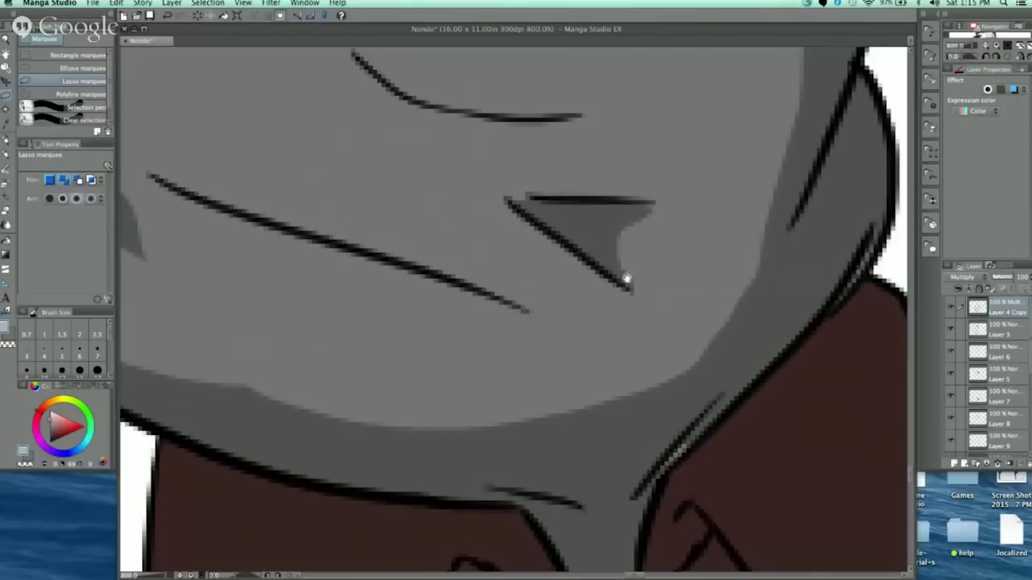
Step: Lasso a slim leaf shape around the long diagonal crease above the cuff, fill it with shadow, and deselect
scroll(715, 236, "up", 10)
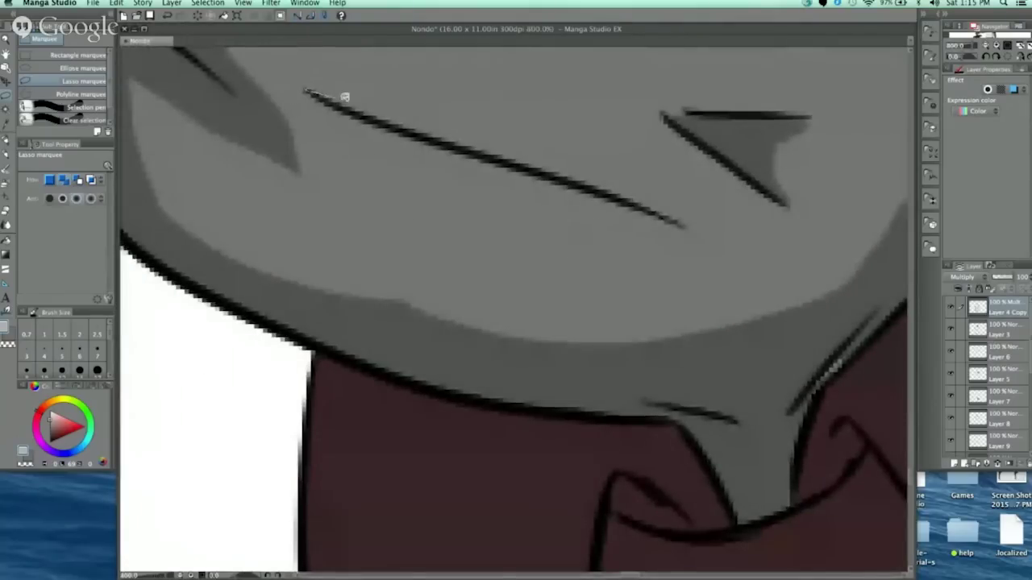
mouse_move(344, 97)
left_mouse_down()
mouse_move(547, 148)
mouse_move(684, 218)
mouse_move(637, 225)
mouse_move(512, 197)
mouse_move(386, 146)
mouse_move(306, 92)
left_mouse_up()
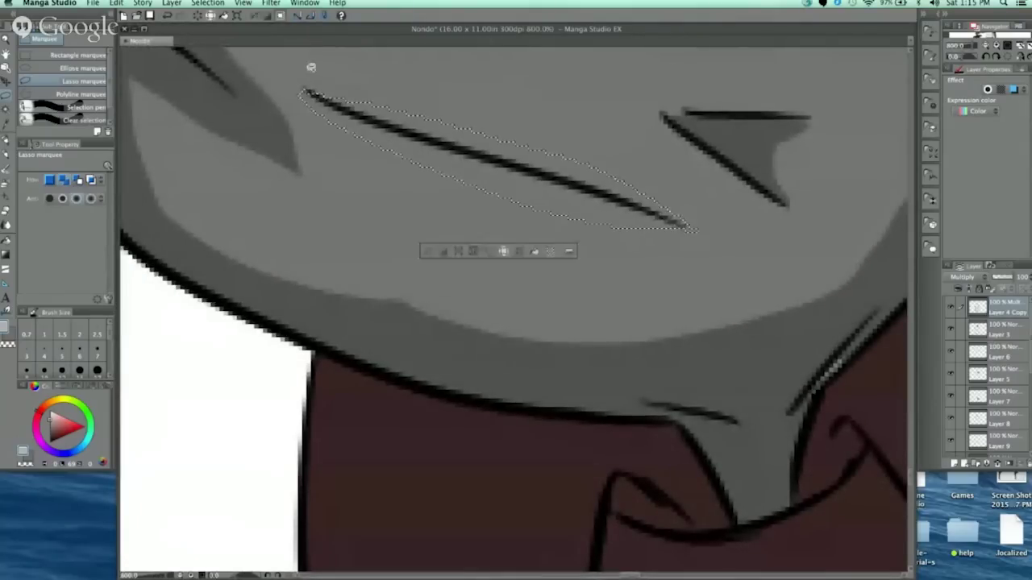
left_click(534, 252)
left_click(636, 154)
scroll(696, 163, "down", 5)
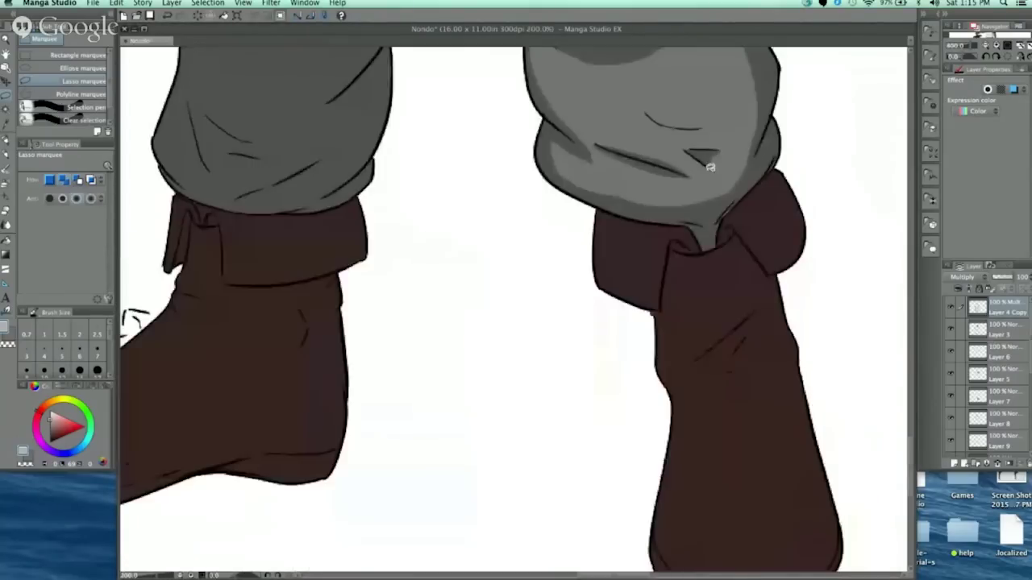
Step: Lasso an oval at the lower end of the lit knee on the same leg and fill it with shadow
scroll(710, 167, "down", 2)
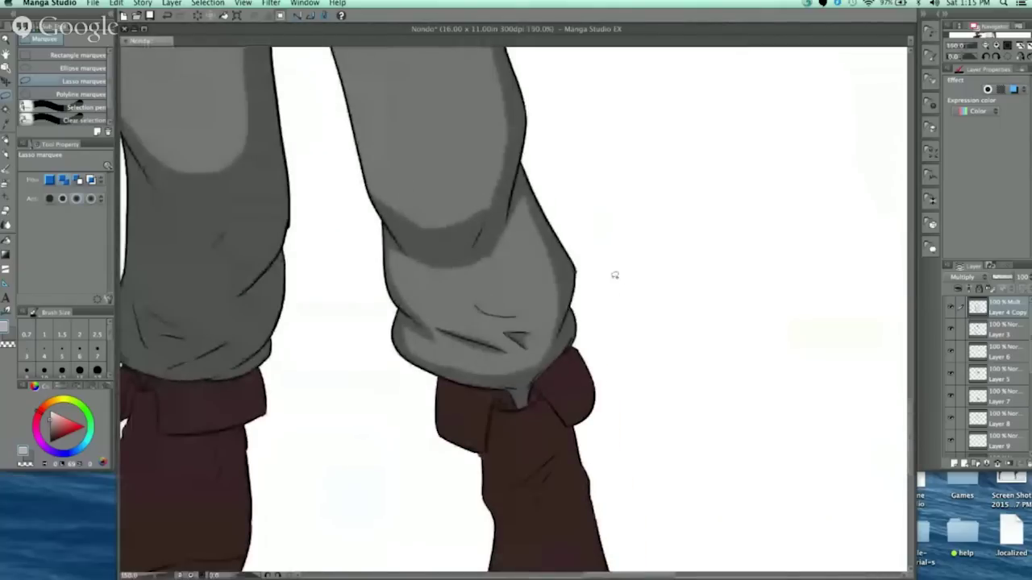
scroll(564, 230, "up", 4)
mouse_move(359, 211)
left_mouse_down()
mouse_move(428, 236)
mouse_move(548, 233)
mouse_move(375, 158)
left_mouse_up()
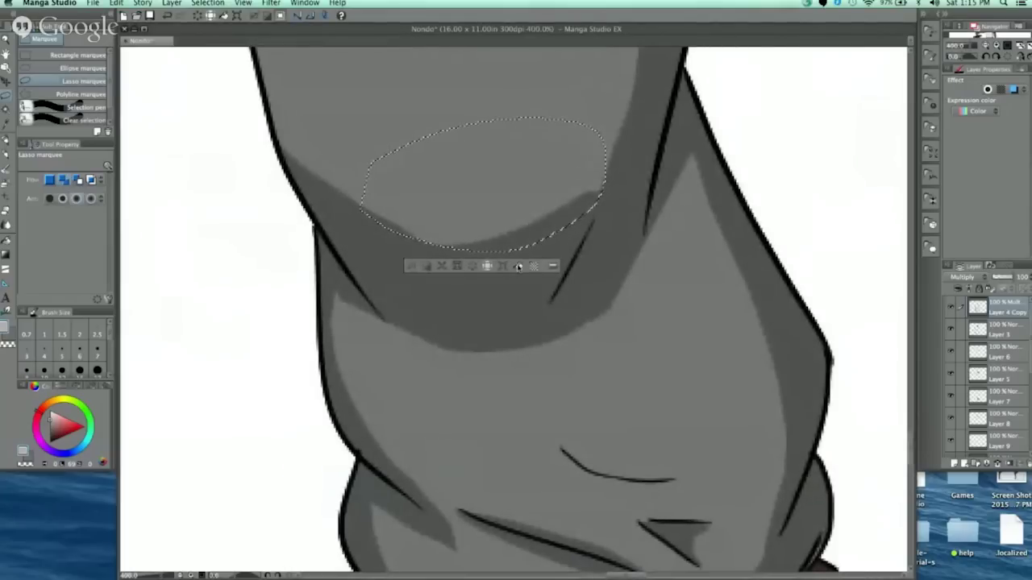
left_click(518, 266)
key("ctrl+z")
scroll(706, 138, "down", 4)
scroll(706, 138, "down", 1)
left_click(416, 325)
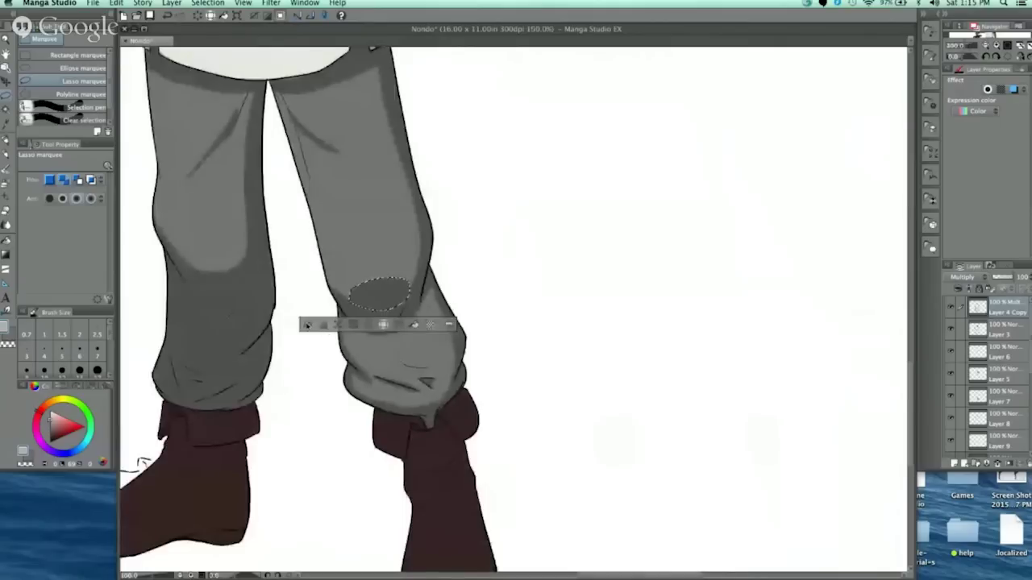
Step: Drop the current selection, then lasso and clear the shadow patch on the knee of the trouser leg farther from the sword
left_click(308, 325)
scroll(537, 204, "down", 2)
left_click_drag(537, 252, 469, 286)
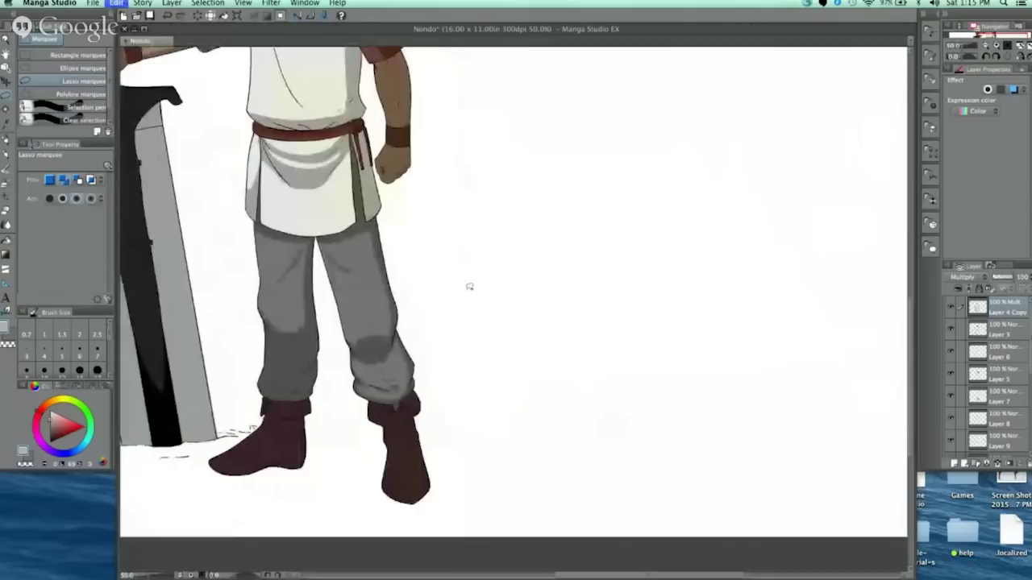
left_click_drag(363, 338, 361, 348)
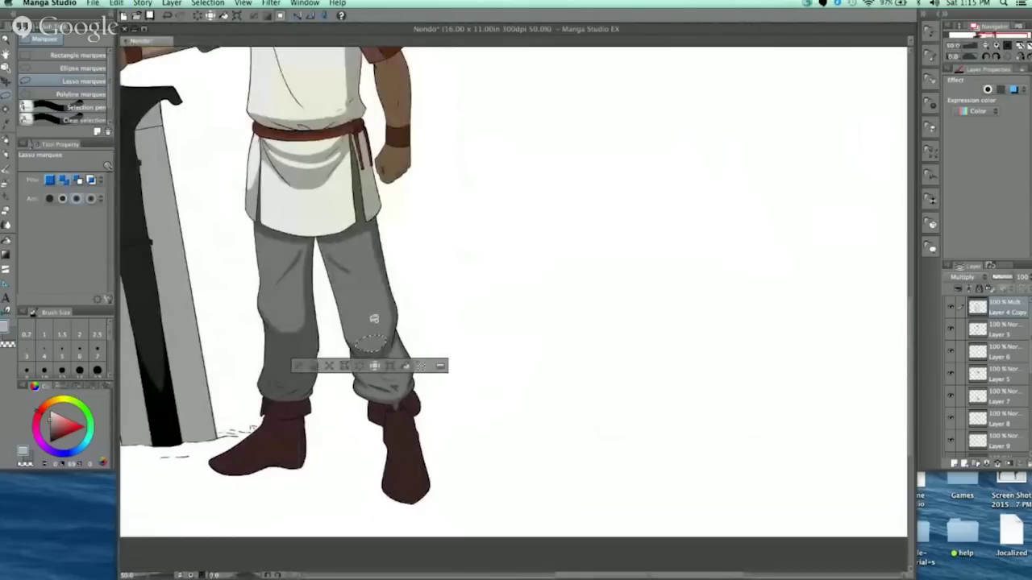
key("ctrl+d")
mouse_move(487, 336)
left_mouse_down()
mouse_move(489, 295)
mouse_move(504, 297)
left_mouse_up()
scroll(409, 311, "up", 6)
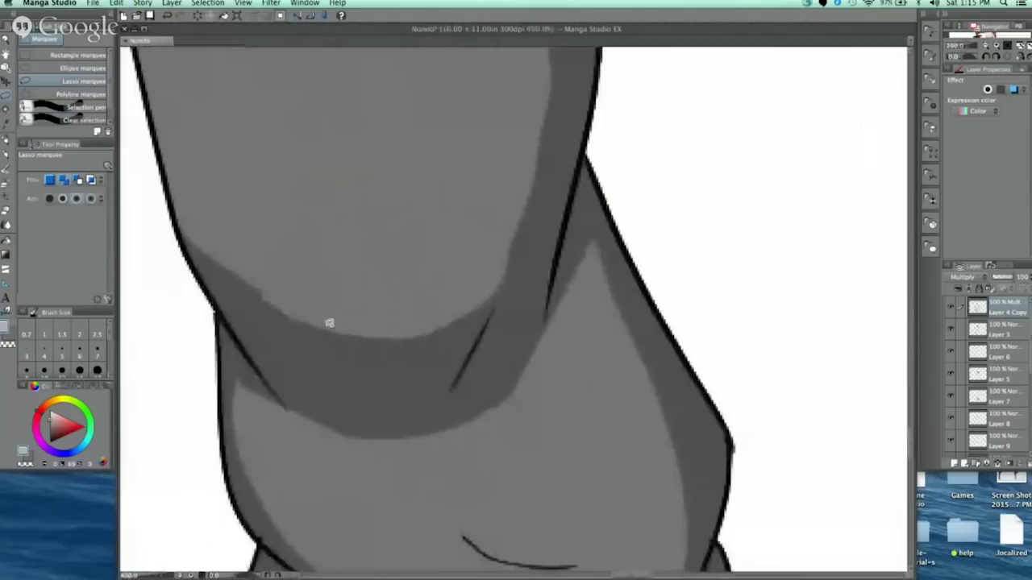
Step: Lasso the area above that knee's crescent shadow and clear it to refine the shadow's upper edge
mouse_move(265, 234)
left_mouse_down()
mouse_move(516, 209)
mouse_move(407, 159)
left_mouse_up()
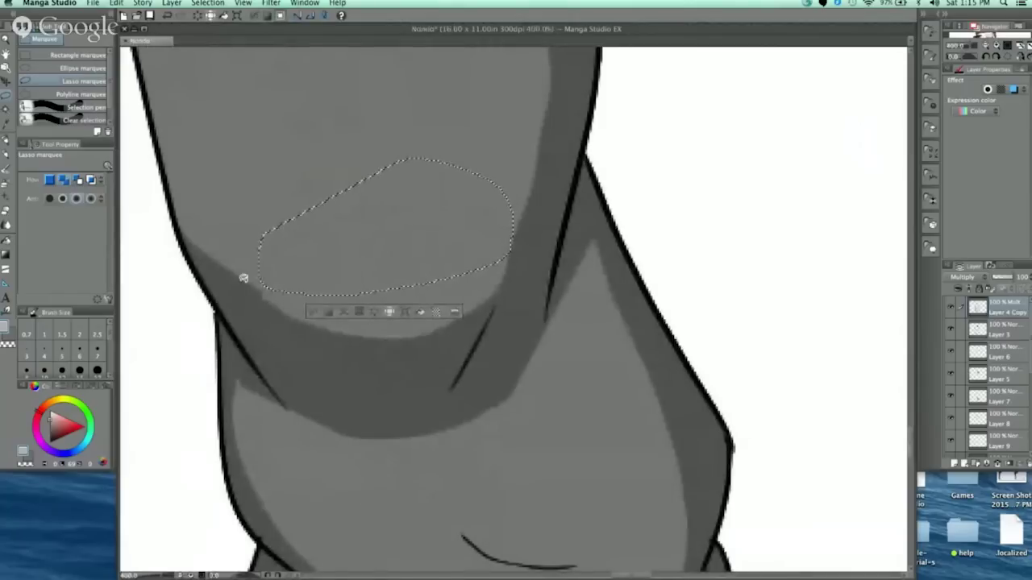
mouse_move(198, 241)
left_mouse_down()
mouse_move(286, 336)
mouse_move(396, 379)
mouse_move(453, 368)
mouse_move(514, 272)
mouse_move(471, 87)
mouse_move(415, 92)
left_mouse_up()
key("Delete")
key("super+d")
scroll(544, 220, "down", 3)
scroll(571, 204, "down", 4)
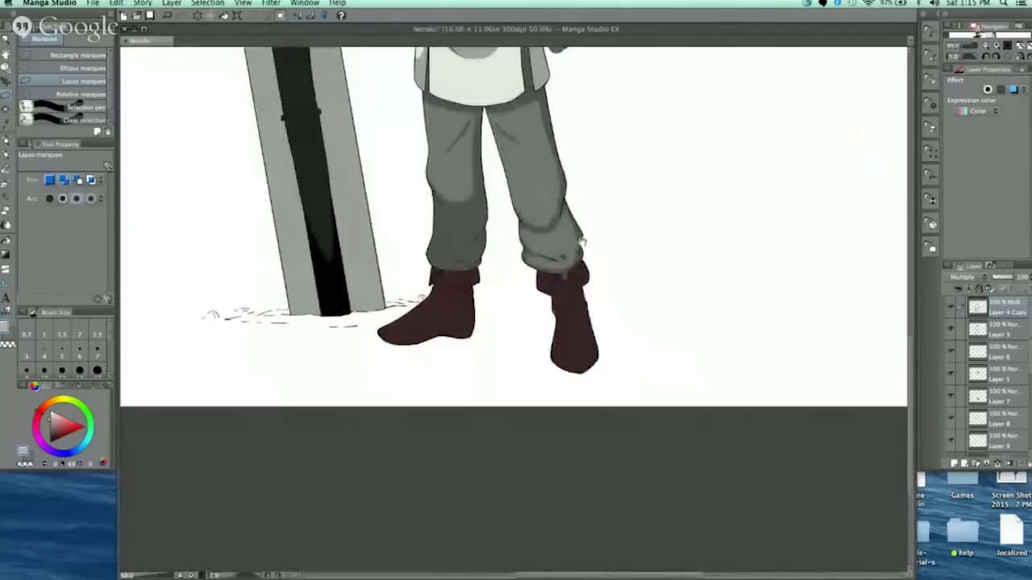
Step: Lasso a strip along the outer edge of the same trouser leg from hip to cuff and fill it with shadow
scroll(480, 320, "down", 2)
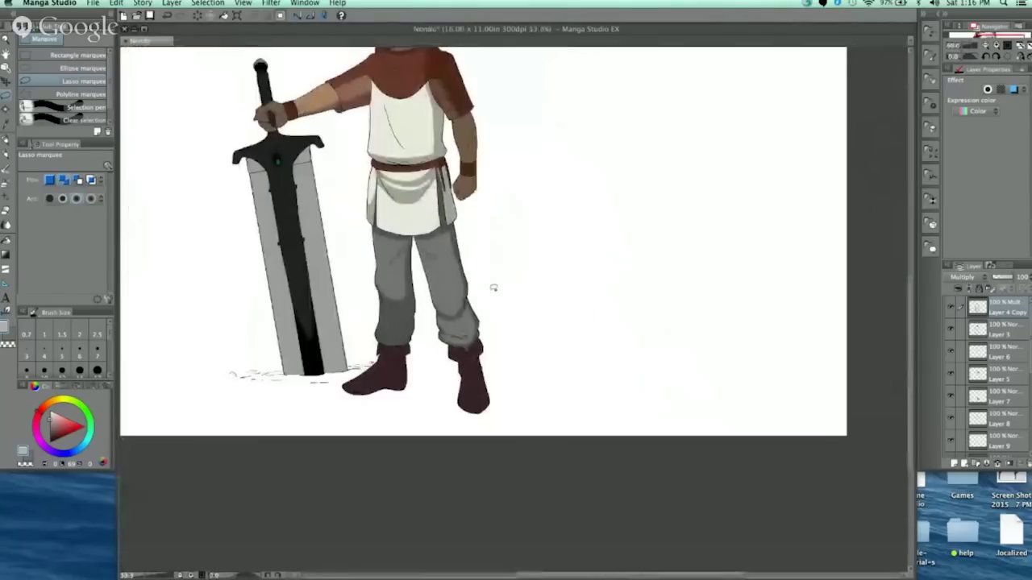
left_click_drag(521, 409, 490, 325)
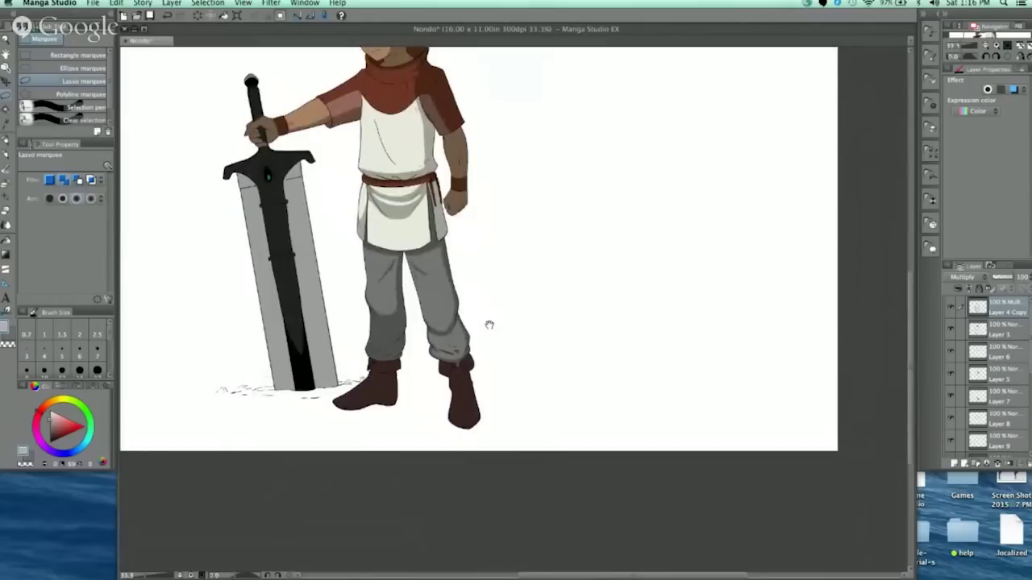
scroll(452, 322, "up", 2)
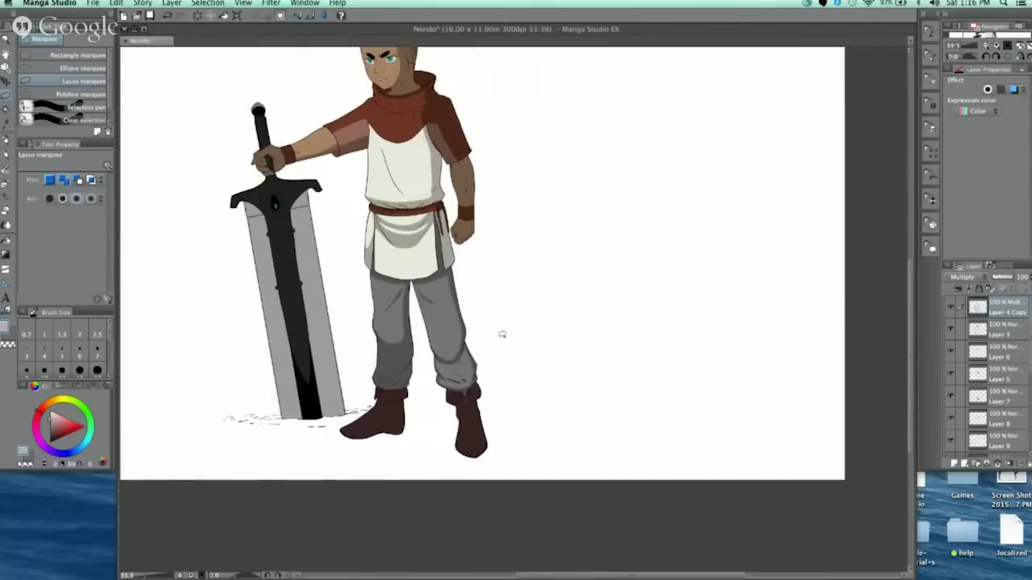
scroll(460, 300, "up", 3)
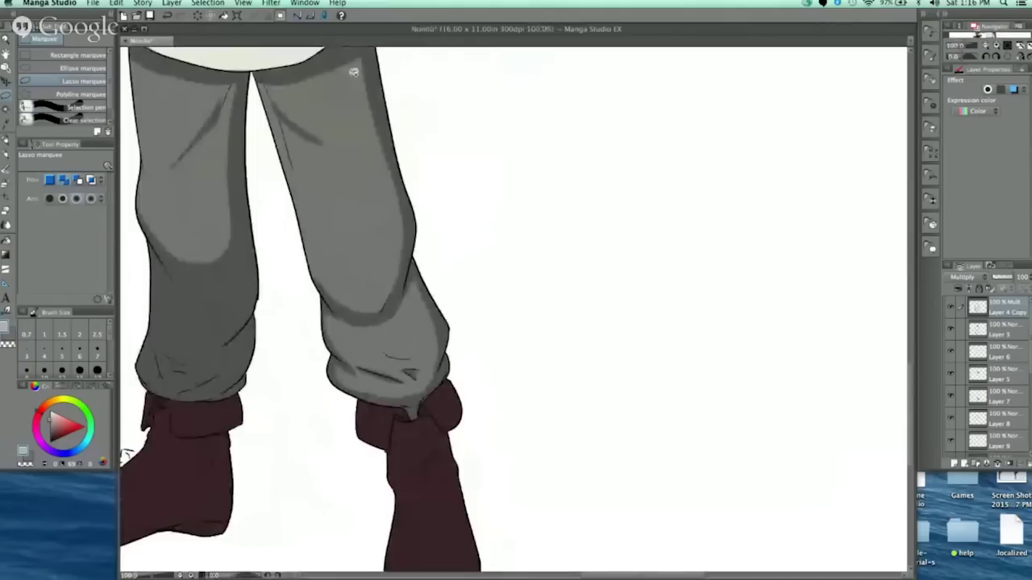
left_click_drag(353, 71, 412, 97)
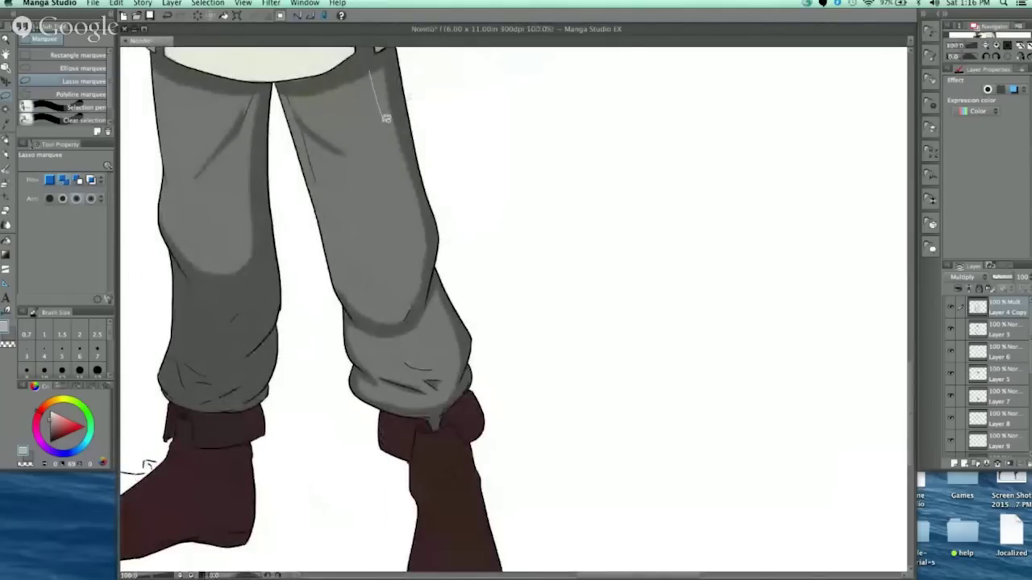
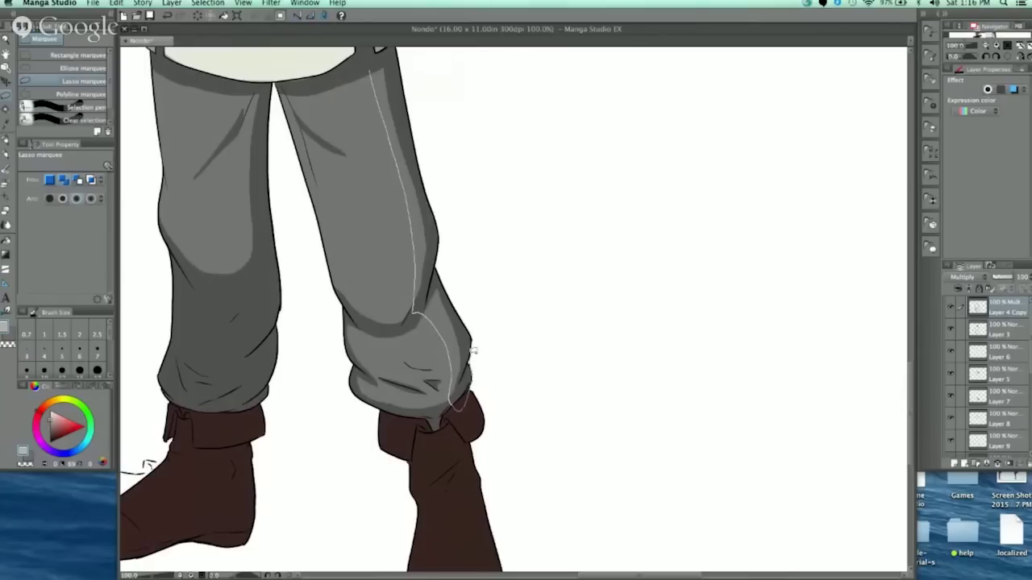
left_click_drag(422, 196, 383, 62)
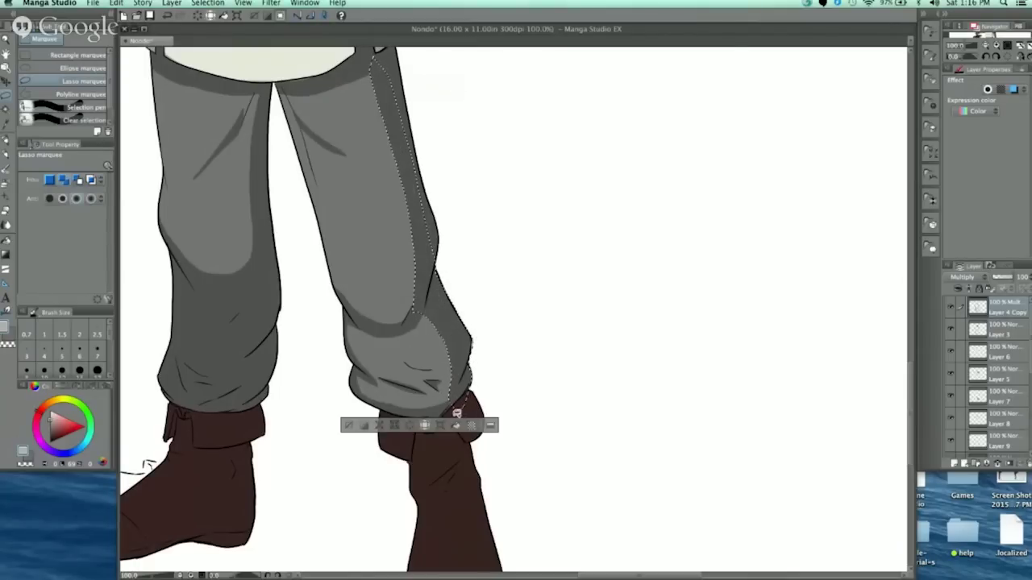
key("super+d")
Step: Lasso and clear a tapering wedge of shadow below the knee of the trouser leg nearer the sword
scroll(509, 234, "down", 4)
left_click_drag(517, 245, 499, 355)
scroll(483, 296, "up", 6)
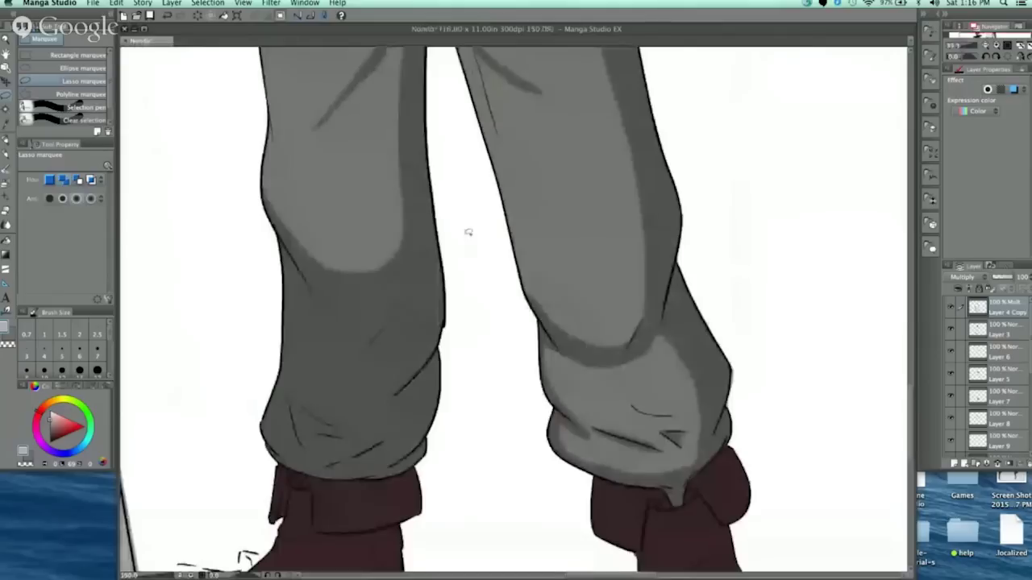
left_click_drag(457, 310, 404, 411)
mouse_move(366, 98)
left_mouse_down()
mouse_move(357, 196)
mouse_move(373, 400)
left_mouse_up()
mouse_move(331, 477)
left_mouse_down()
mouse_move(293, 417)
mouse_move(273, 295)
mouse_move(338, 145)
left_mouse_up()
left_click(244, 494)
Step: Clear a rounded patch of shadow on the outer shin of the leg nearer the sword, just beneath the knee fold
scroll(426, 354, "down", 3)
left_click_drag(443, 387, 410, 250)
scroll(341, 186, "up", 1)
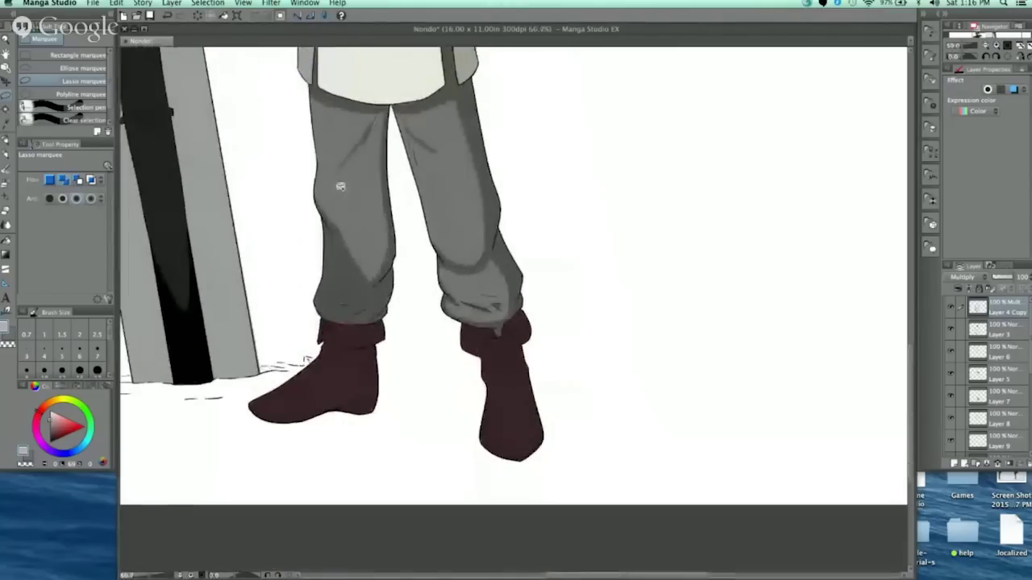
scroll(340, 186, "up", 5)
mouse_move(305, 237)
left_mouse_down()
mouse_move(386, 295)
mouse_move(387, 344)
mouse_move(295, 329)
mouse_move(280, 241)
left_mouse_up()
key("Delete")
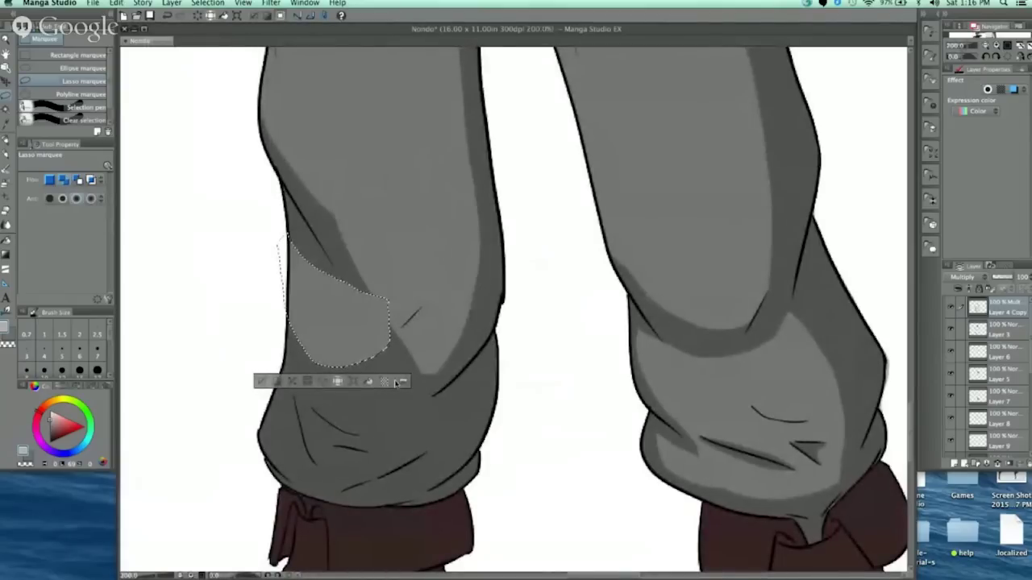
key("super+d")
scroll(417, 179, "down", 5)
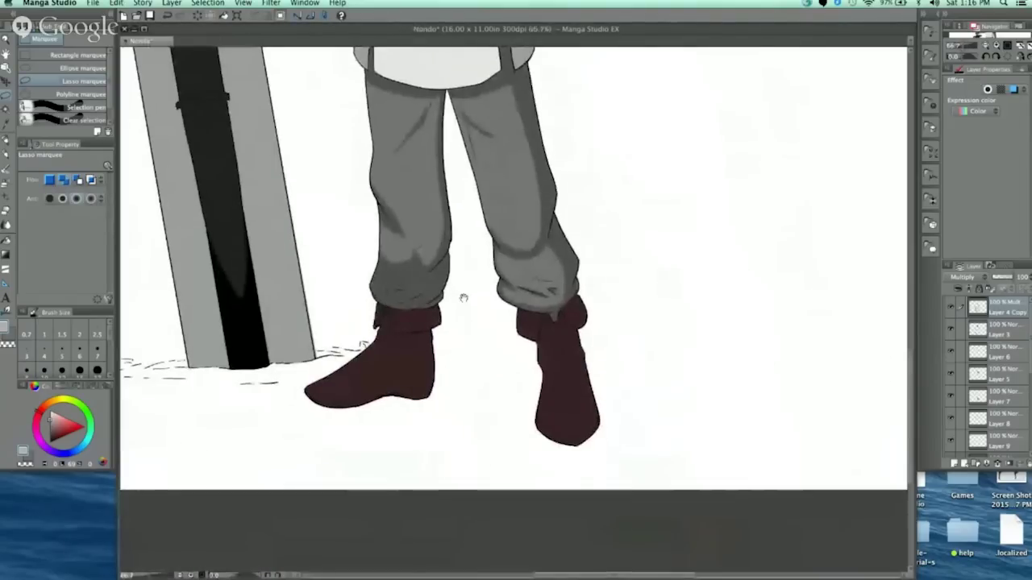
Step: Trim the shadow on both sides of the knee fold line on the sword-side leg, leaving a thin tapered sliver
scroll(461, 292, "up", 5)
mouse_move(311, 104)
left_mouse_down()
mouse_move(411, 240)
mouse_move(322, 246)
left_mouse_up()
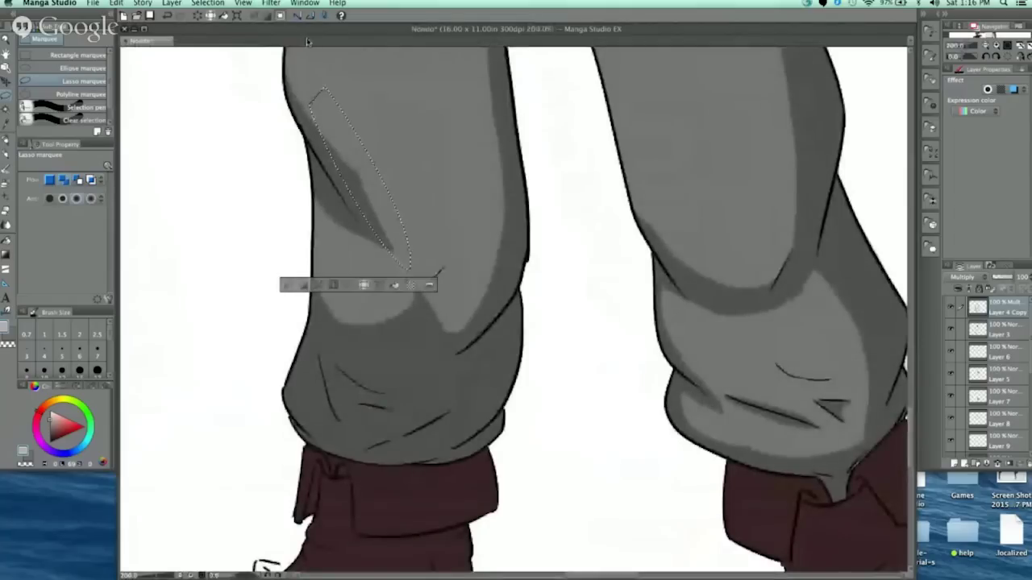
key("Delete")
key("super+d")
mouse_move(309, 154)
left_mouse_down()
mouse_move(352, 242)
mouse_move(311, 173)
left_mouse_up()
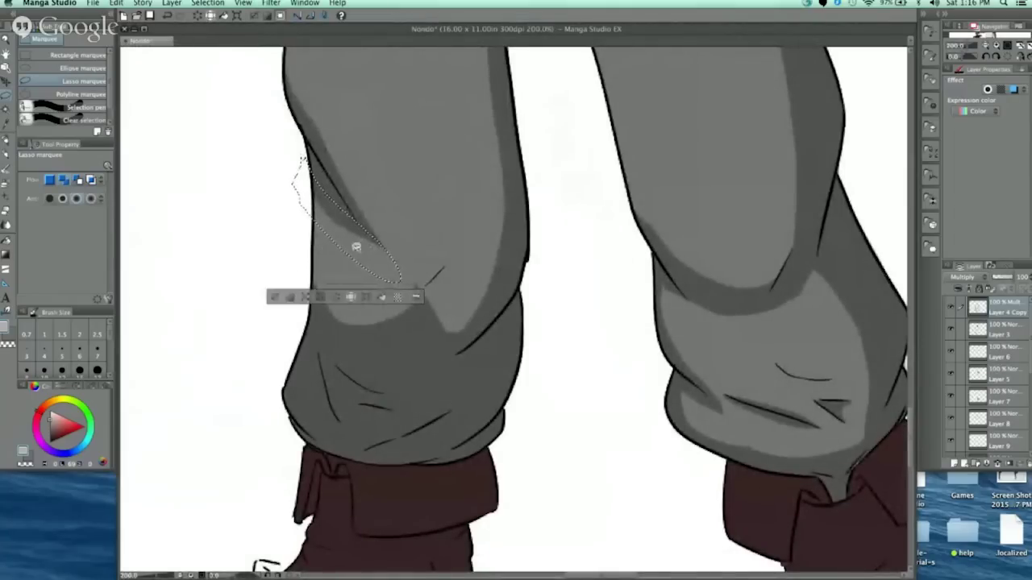
key("Delete")
left_click(275, 297)
Step: Clear the peaked shadow across the sword-side shin so that its upper edge runs as one smooth curve above the cuff
left_click_drag(411, 174, 414, 193)
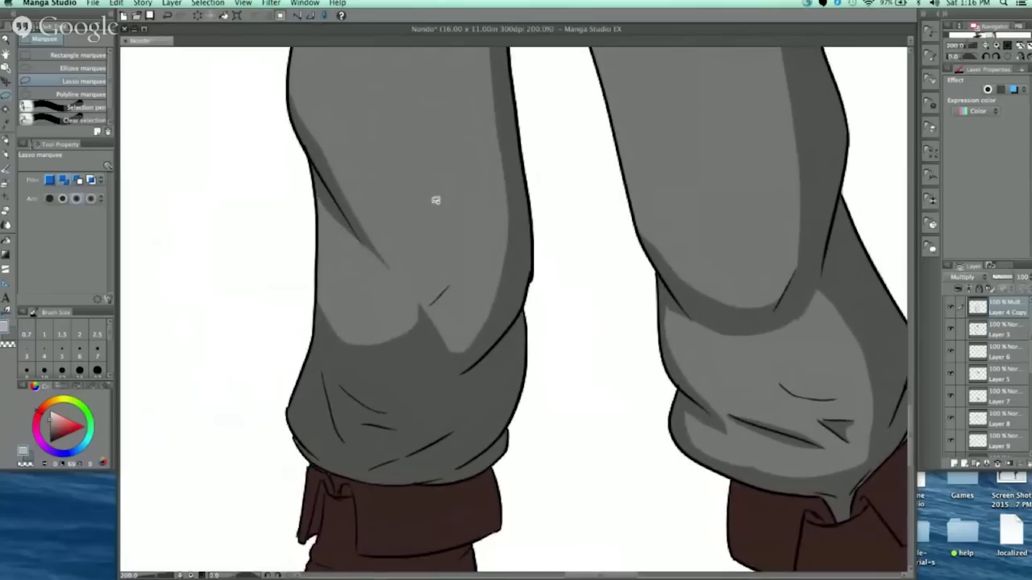
scroll(435, 200, "down", 4)
scroll(479, 208, "up", 4)
mouse_move(503, 127)
left_mouse_down()
mouse_move(467, 198)
mouse_move(334, 190)
mouse_move(302, 105)
left_mouse_up()
left_click(327, 239)
mouse_move(523, 218)
left_mouse_down()
mouse_move(492, 255)
mouse_move(458, 370)
left_mouse_up()
mouse_move(444, 122)
left_mouse_down()
mouse_move(459, 214)
mouse_move(438, 303)
mouse_move(346, 322)
left_mouse_up()
key("Delete")
left_click(387, 315)
Step: Lasso and clear the shadow in the middle of the sword-side lower leg, keeping a wavy shaded band along the inner edge
scroll(484, 226, "up", 3)
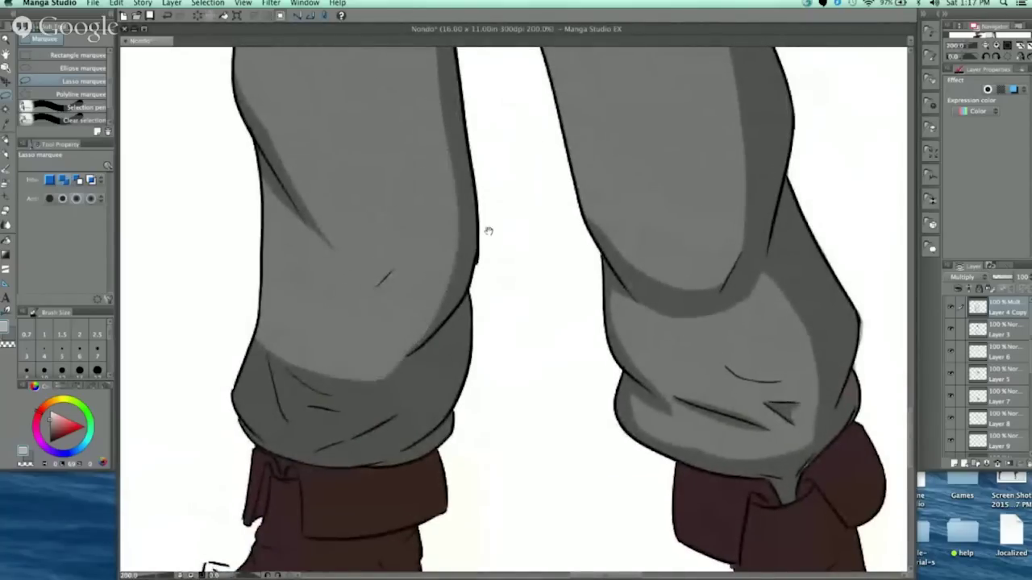
scroll(479, 235, "right", 2)
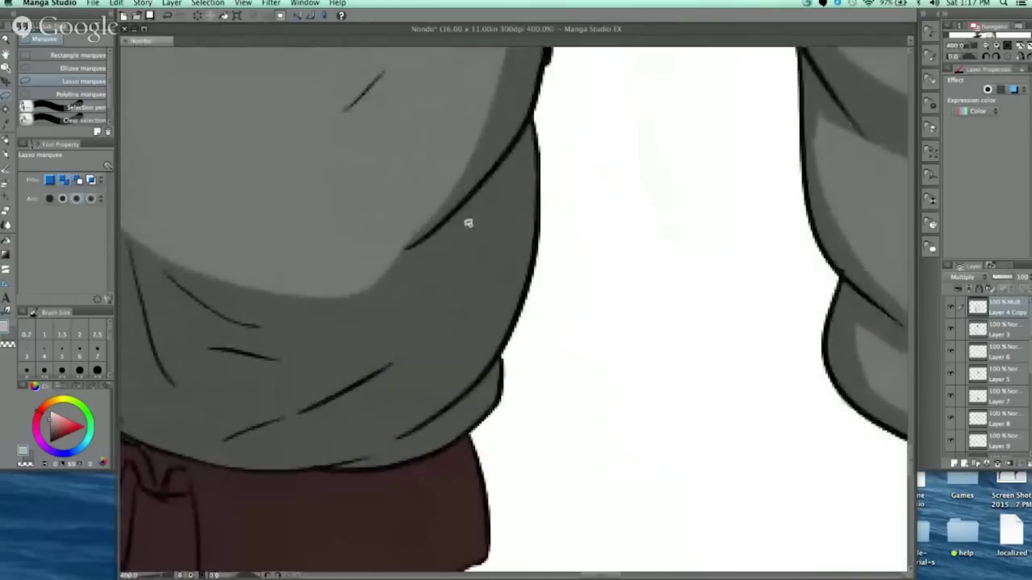
mouse_move(394, 263)
left_mouse_down()
mouse_move(518, 201)
mouse_move(414, 249)
mouse_move(467, 230)
mouse_move(537, 180)
mouse_move(529, 253)
left_mouse_up()
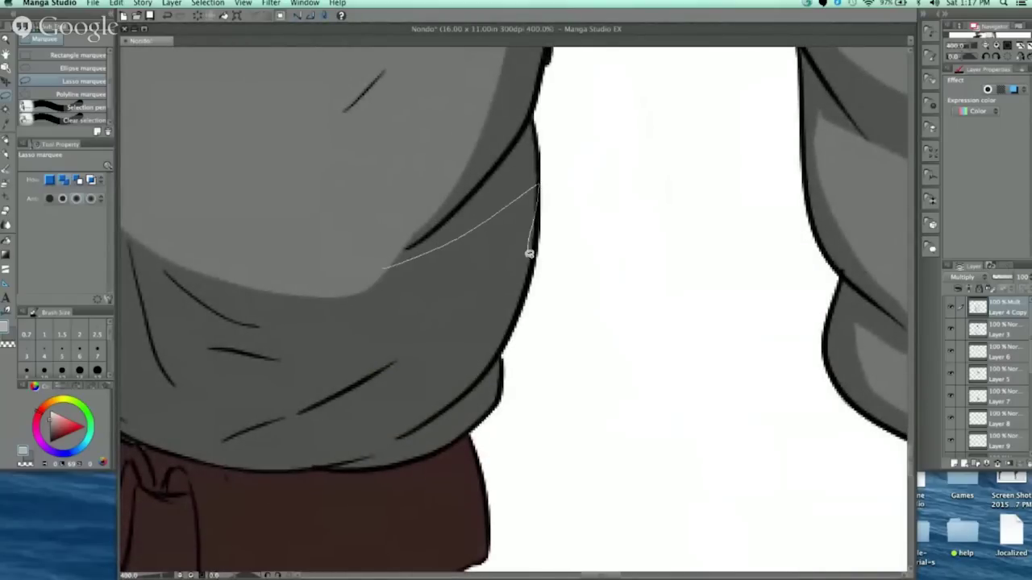
key("super+z")
left_click_drag(457, 224, 422, 421)
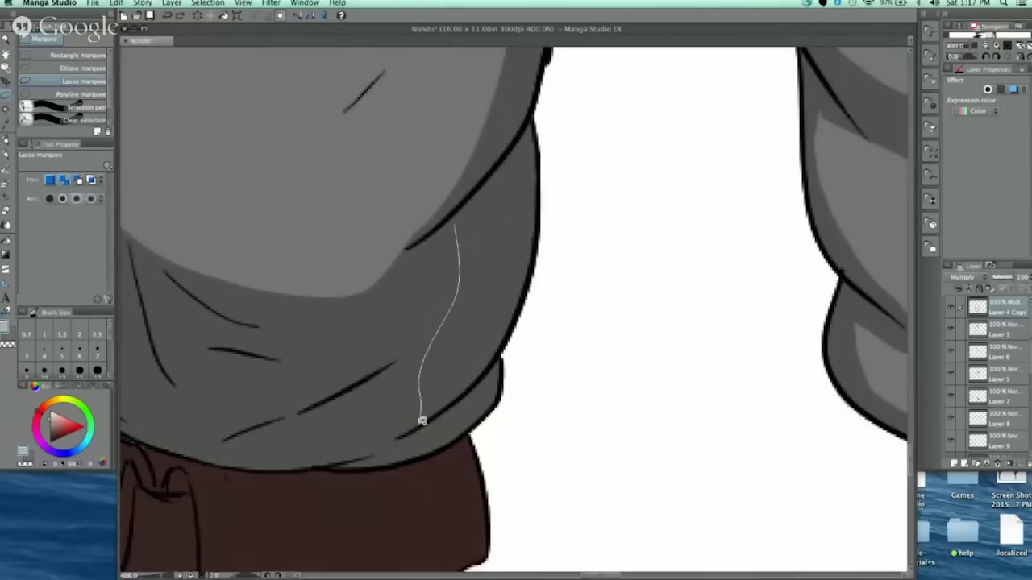
mouse_move(406, 456)
left_mouse_down()
mouse_move(237, 237)
mouse_move(294, 173)
left_mouse_up()
scroll(521, 247, "left", 3)
scroll(521, 246, "down", 2)
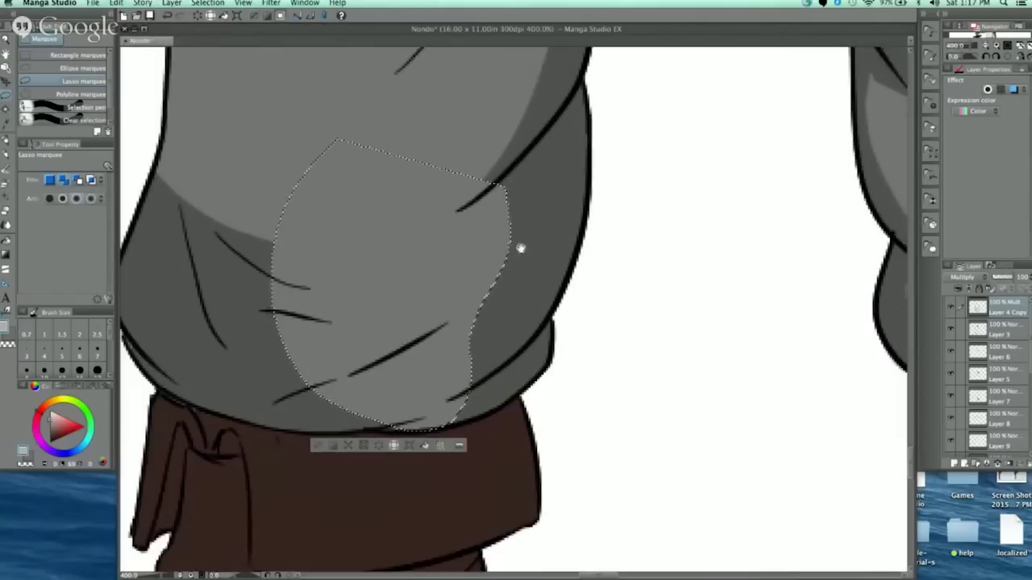
key("super+minus")
key("super+d")
key("super+plus")
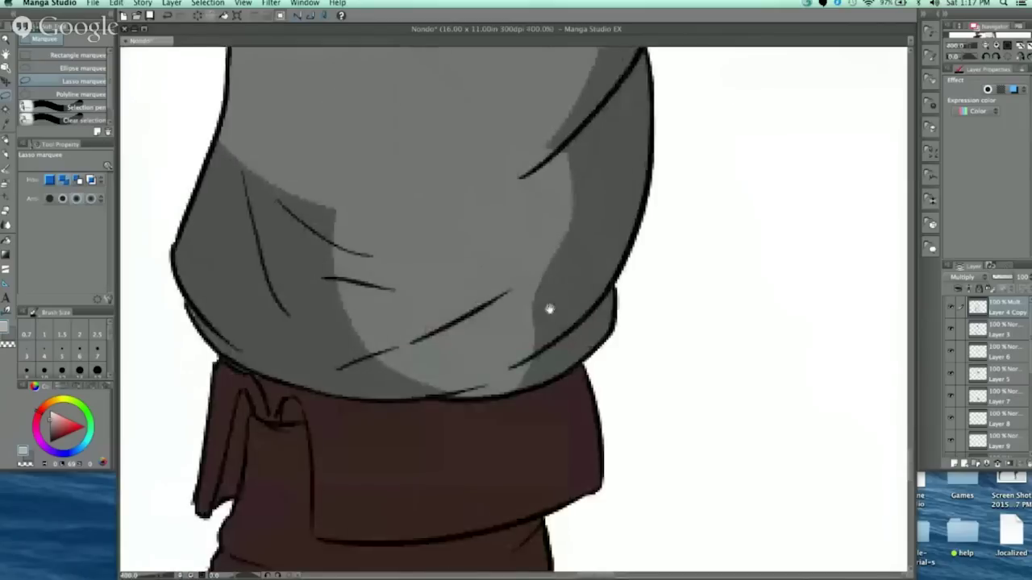
Step: Clear the remaining shadow from the outer side and hem of the sword-side lower trouser leg
left_click_drag(548, 309, 605, 244)
mouse_move(554, 337)
left_mouse_down()
mouse_move(350, 322)
mouse_move(223, 217)
mouse_move(274, 79)
left_mouse_up()
left_click_drag(535, 266, 536, 353)
mouse_move(298, 183)
left_mouse_down()
mouse_move(430, 298)
mouse_move(296, 158)
left_mouse_up()
key("Delete")
left_click(316, 445)
key("super+minus")
key("super+minus")
key("super+minus")
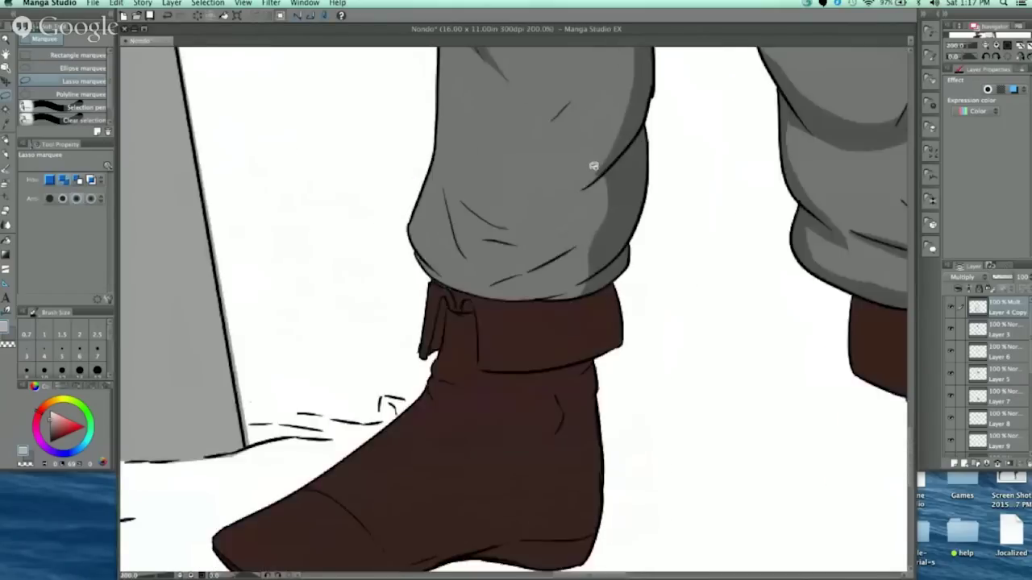
Step: Lasso a narrow pointed shape around the inner fold line on the sword-side lower leg and fill it with shadow
scroll(650, 203, "up", 5)
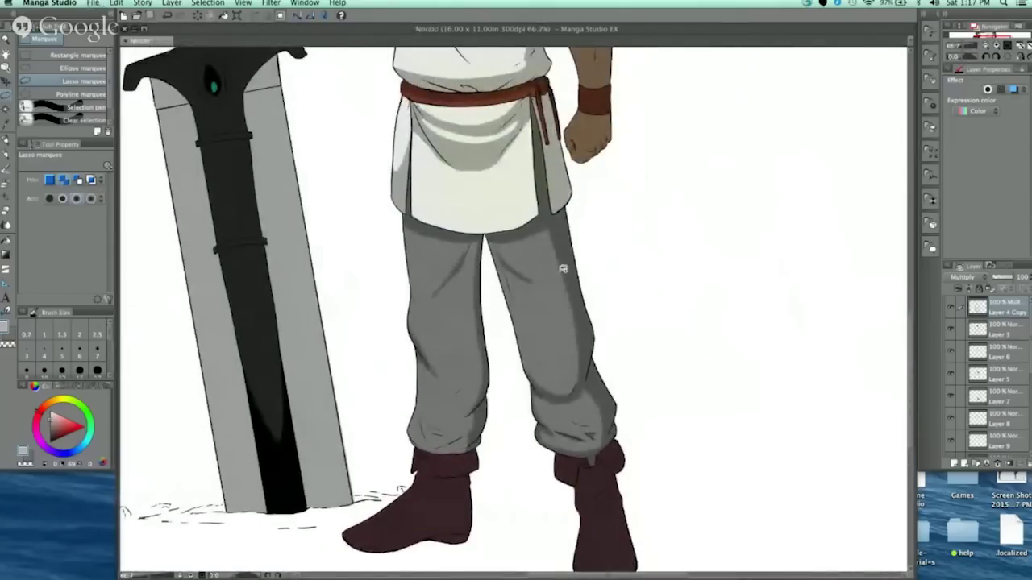
left_click_drag(500, 320, 502, 274)
key("super+z")
mouse_move(520, 441)
left_mouse_down()
mouse_move(494, 289)
mouse_move(494, 350)
mouse_move(514, 333)
mouse_move(507, 398)
mouse_move(514, 337)
left_mouse_up()
scroll(500, 330, "up", 4)
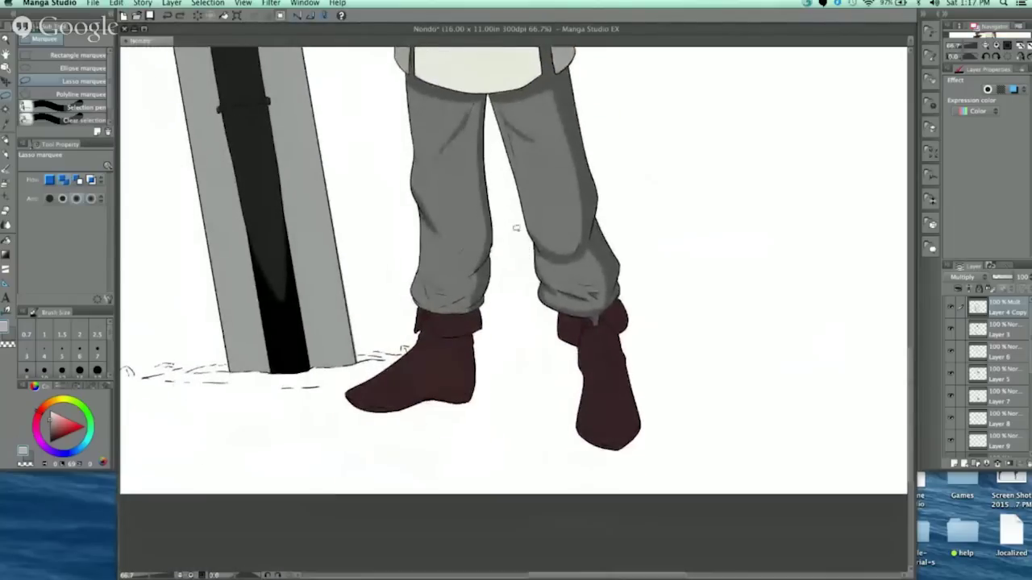
scroll(485, 325, "up", 2)
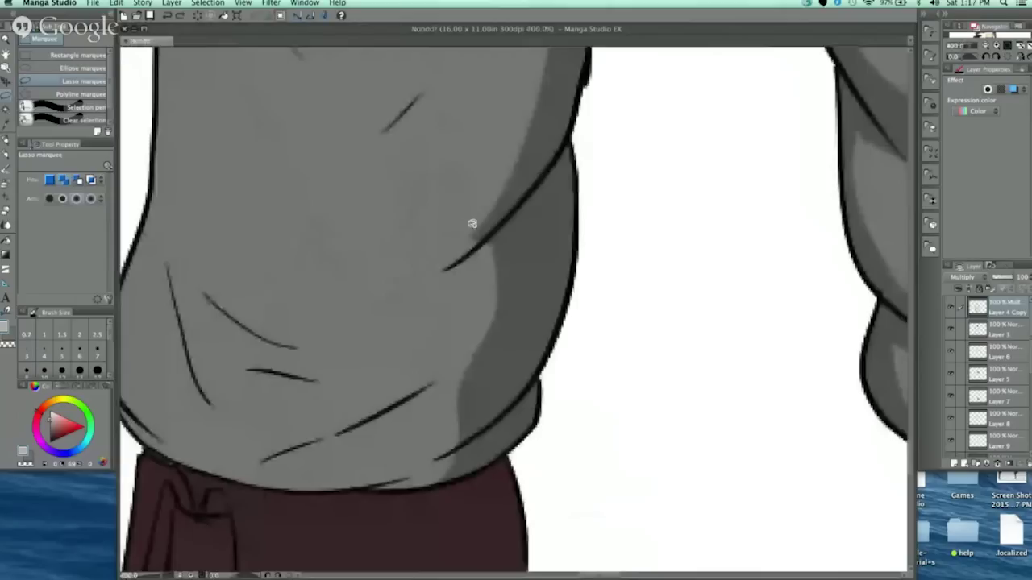
mouse_move(476, 231)
left_mouse_down()
mouse_move(392, 296)
mouse_move(453, 278)
mouse_move(553, 198)
left_mouse_up()
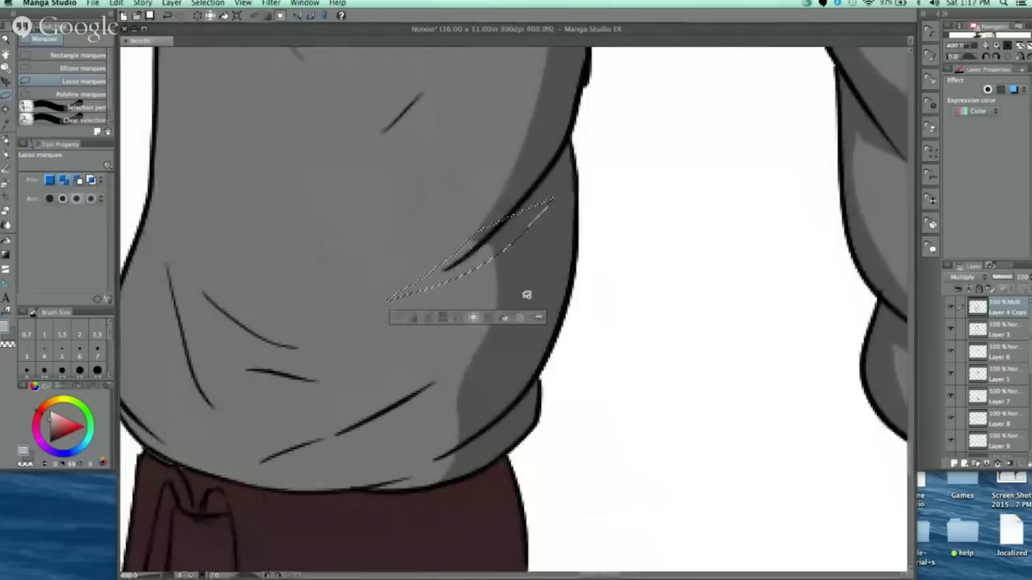
left_click(507, 319)
key("super+d")
Step: Lasso a curved band along the sword-side trouser hem above the boot and fill it with shadow
left_click_drag(495, 340, 615, 205)
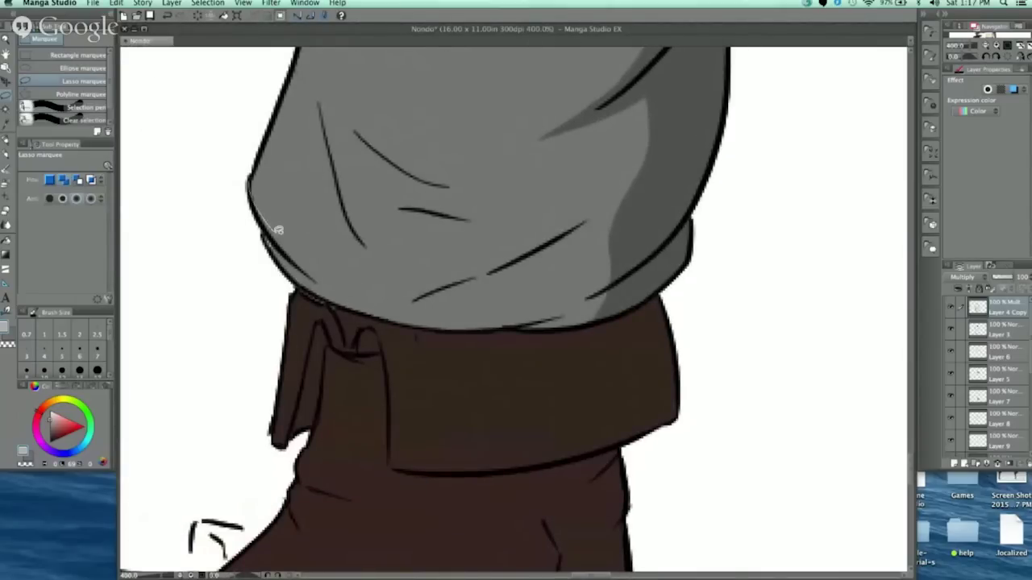
left_click_drag(281, 209, 283, 212)
mouse_move(248, 182)
left_mouse_down()
mouse_move(262, 207)
mouse_move(333, 265)
mouse_move(454, 293)
left_mouse_up()
mouse_move(530, 292)
left_mouse_down()
mouse_move(642, 274)
mouse_move(678, 256)
mouse_move(600, 321)
mouse_move(426, 325)
mouse_move(328, 299)
mouse_move(294, 279)
mouse_move(249, 191)
left_mouse_up()
left_click(495, 350)
left_click(389, 349)
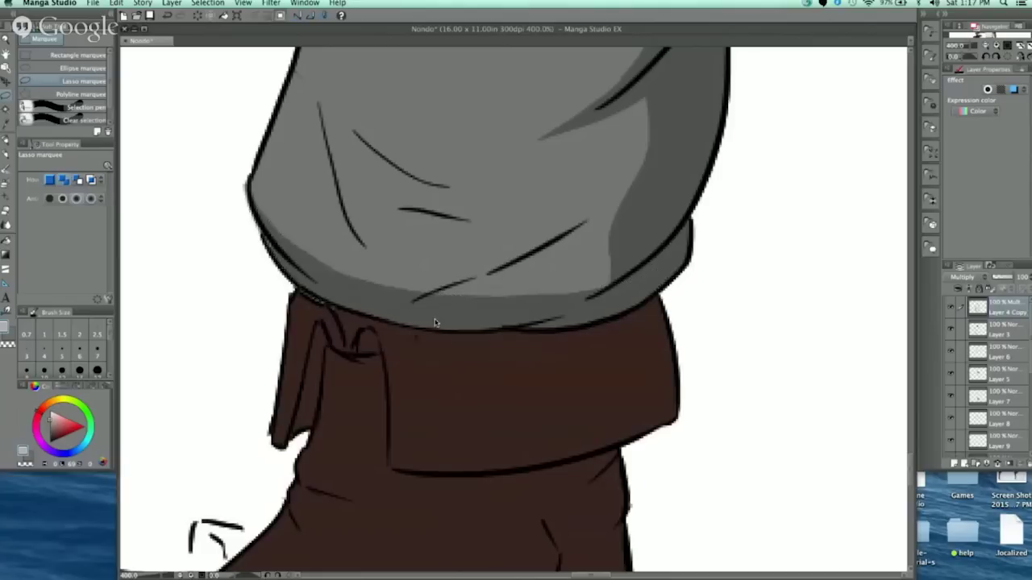
Step: Fill a shadow beneath the short middle crease and a thin sliver beside the long outer crease above the sword-side hem
left_click_drag(484, 191, 495, 254)
mouse_move(408, 273)
left_mouse_down()
mouse_move(489, 285)
mouse_move(417, 301)
mouse_move(388, 277)
left_mouse_up()
left_click(473, 329)
left_click(371, 329)
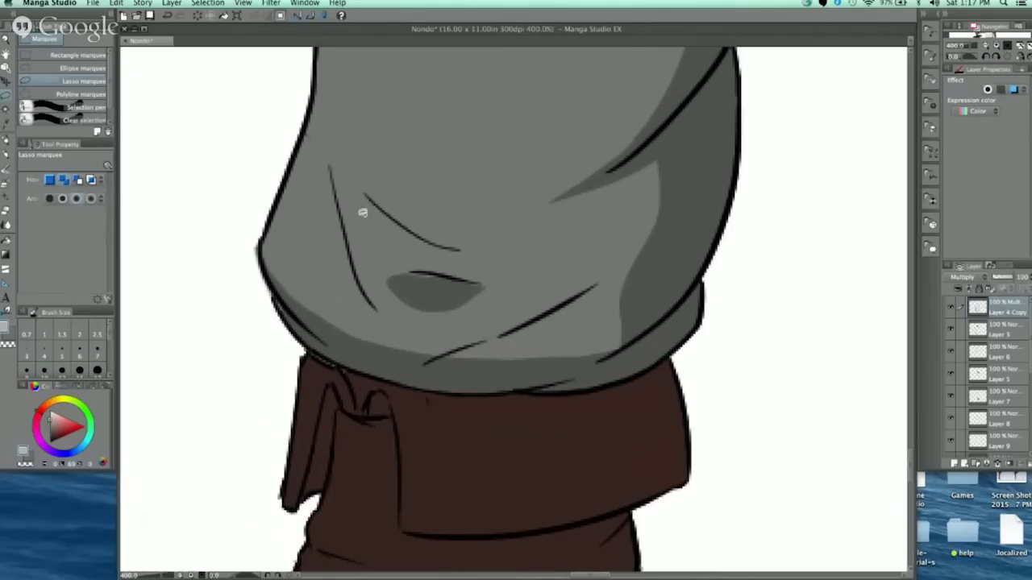
mouse_move(337, 184)
left_mouse_down()
mouse_move(388, 306)
mouse_move(332, 179)
left_mouse_up()
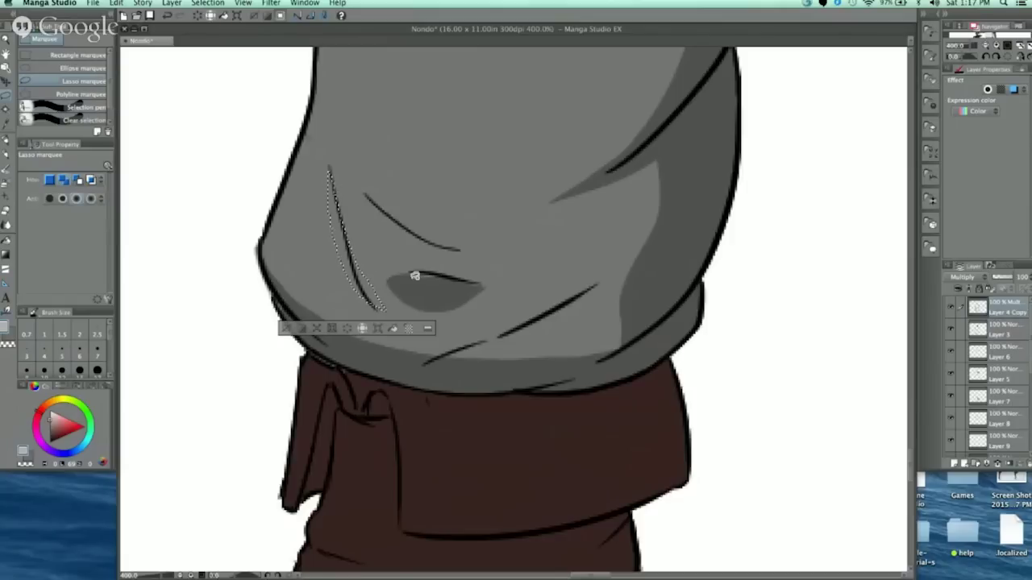
left_click(287, 328)
left_click_drag(646, 226, 602, 232)
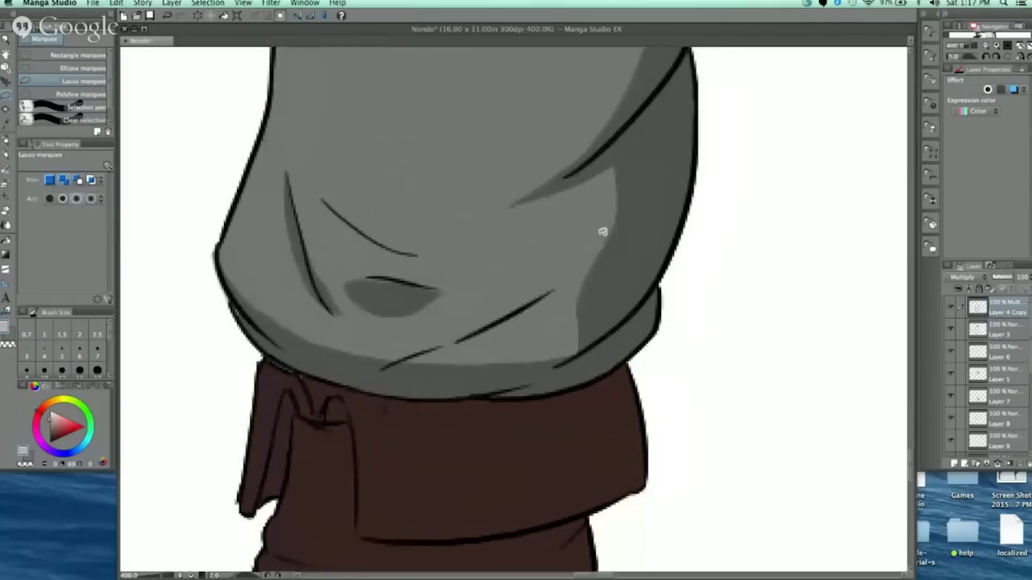
mouse_move(410, 360)
left_mouse_down()
mouse_move(590, 272)
mouse_move(519, 308)
left_mouse_up()
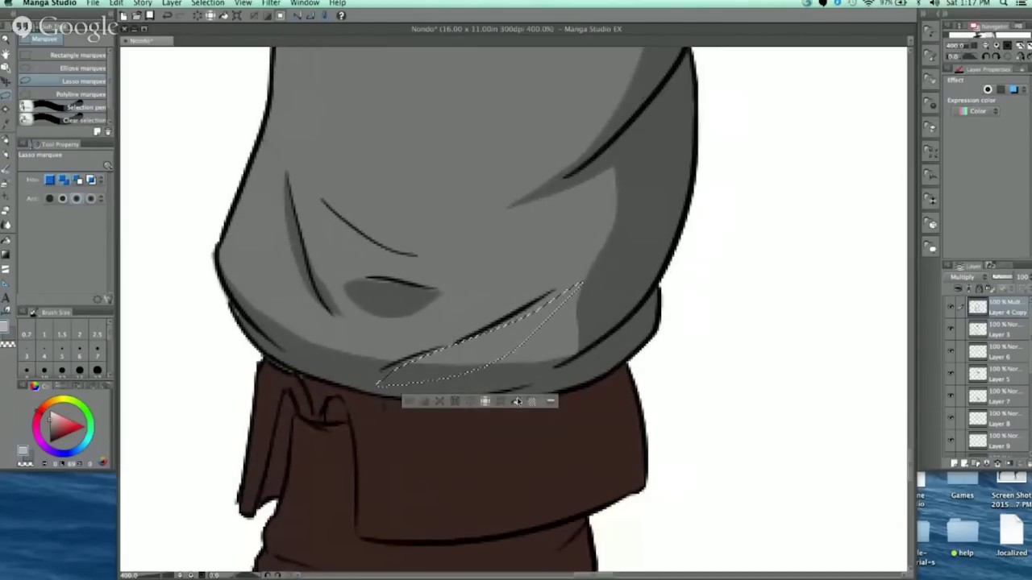
left_click(487, 382)
mouse_move(387, 369)
left_mouse_down()
mouse_move(587, 273)
mouse_move(579, 280)
left_mouse_up()
key("super+z")
key("super+z")
key("super+z")
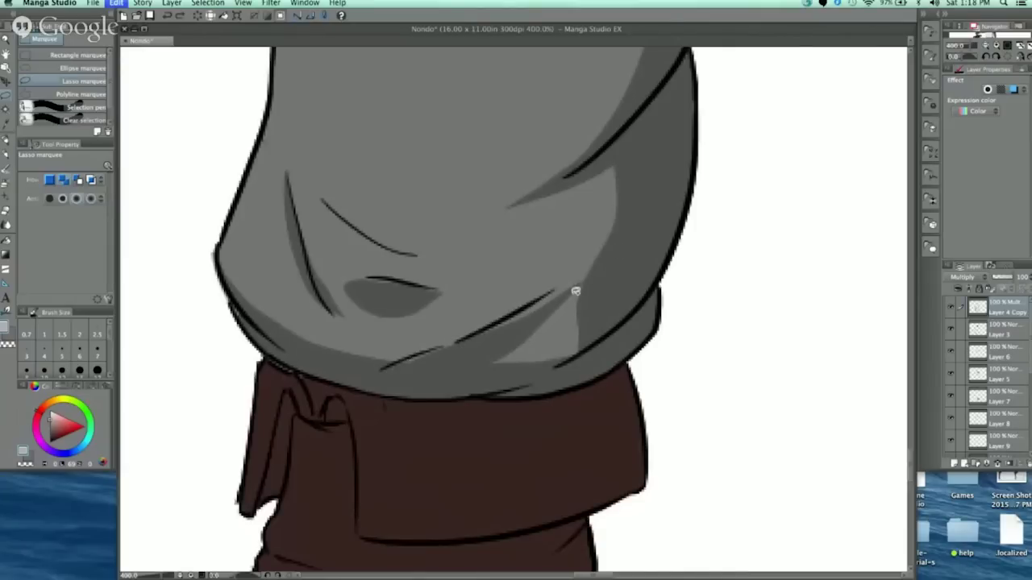
Step: Lasso a narrow shape beneath the long diagonal crease above the sword-side trouser hem and fill it with shadow
left_click(556, 288)
mouse_move(556, 288)
left_mouse_down()
mouse_move(390, 369)
mouse_move(539, 319)
mouse_move(553, 287)
left_mouse_up()
left_click(535, 390)
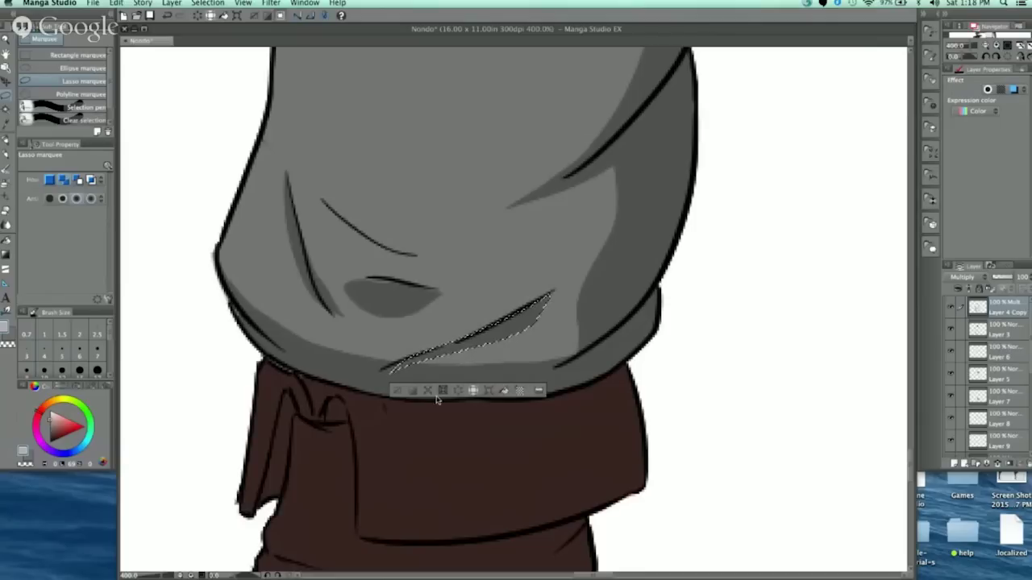
left_click(398, 392)
mouse_move(490, 334)
left_mouse_down()
mouse_move(410, 352)
mouse_move(490, 333)
left_mouse_up()
left_click(478, 391)
left_click(371, 390)
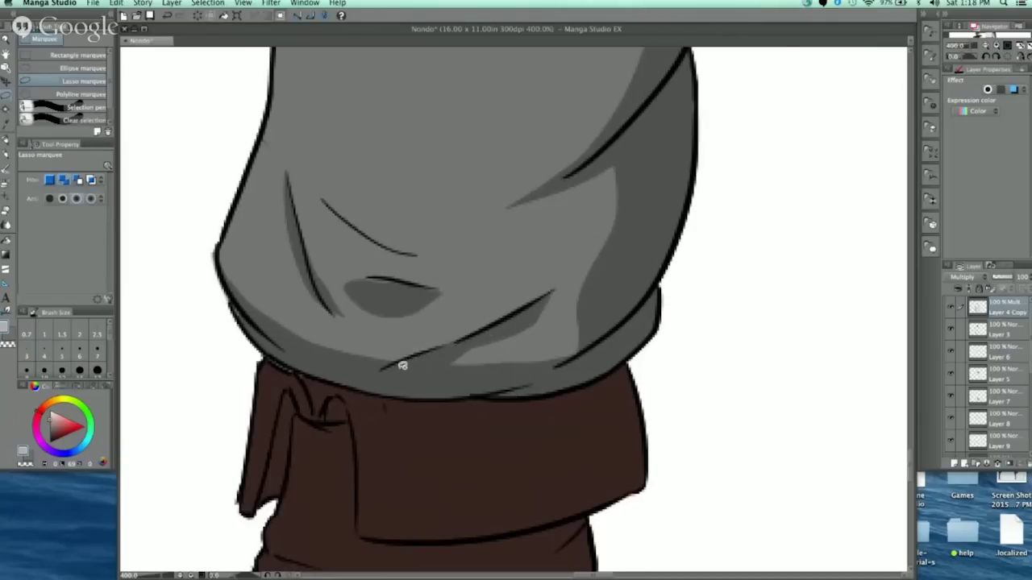
Step: Check the finished trouser shading on both legs against the whole figure and save the drawing
key("super+minus")
key("super+minus")
key("super+minus")
key("super+minus")
left_click_drag(559, 291, 484, 395)
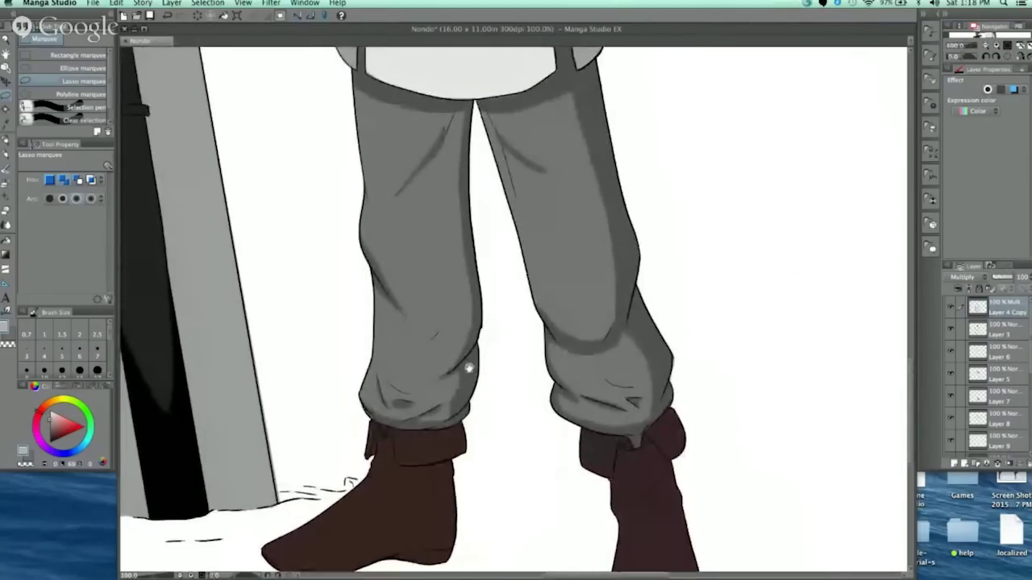
scroll(470, 368, "down", 2)
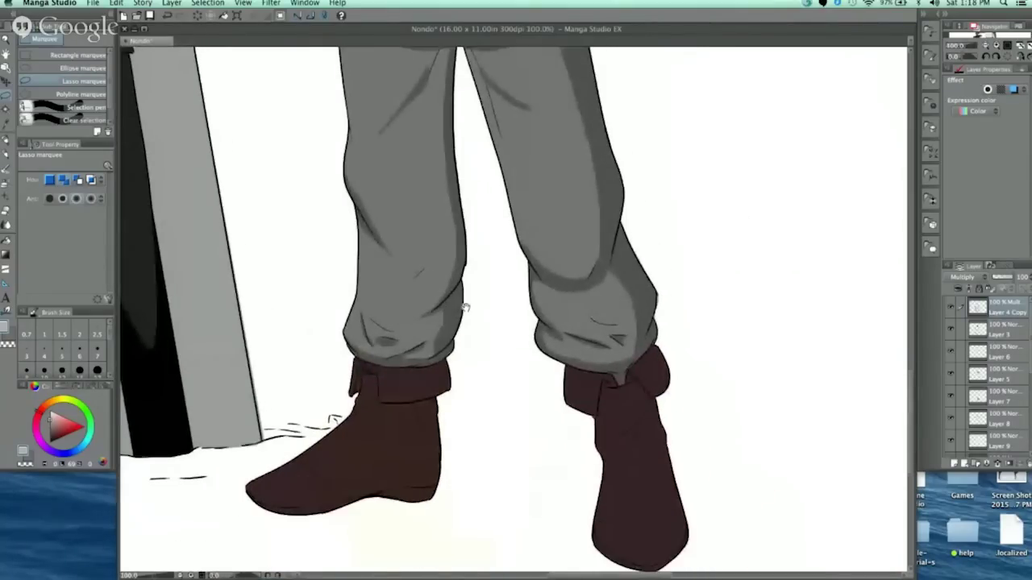
left_click_drag(465, 307, 489, 314)
key("super+plus")
key("super+minus")
key("super+minus")
left_click_drag(576, 246, 464, 340)
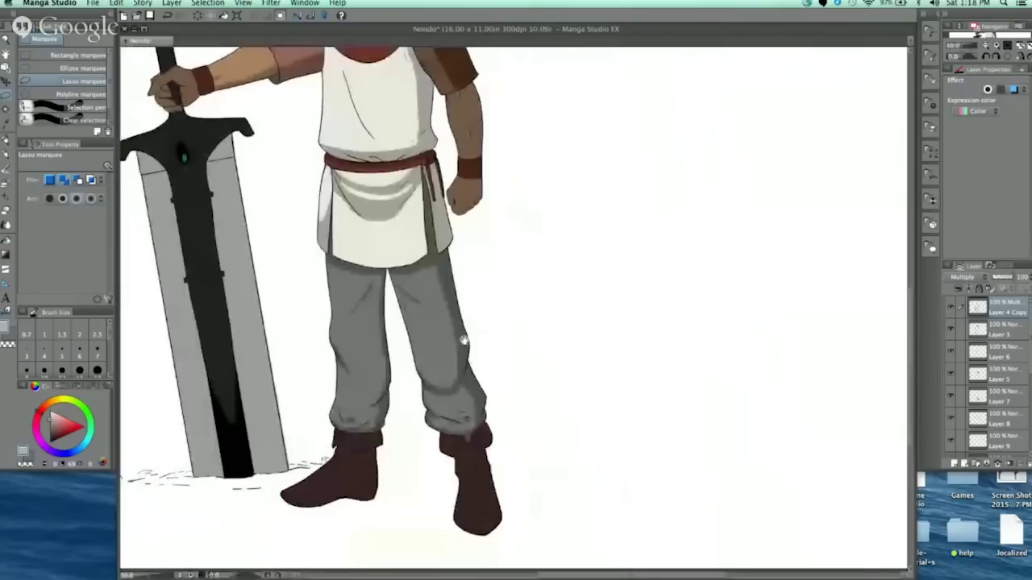
scroll(464, 341, "up", 3)
scroll(519, 367, "down", 3)
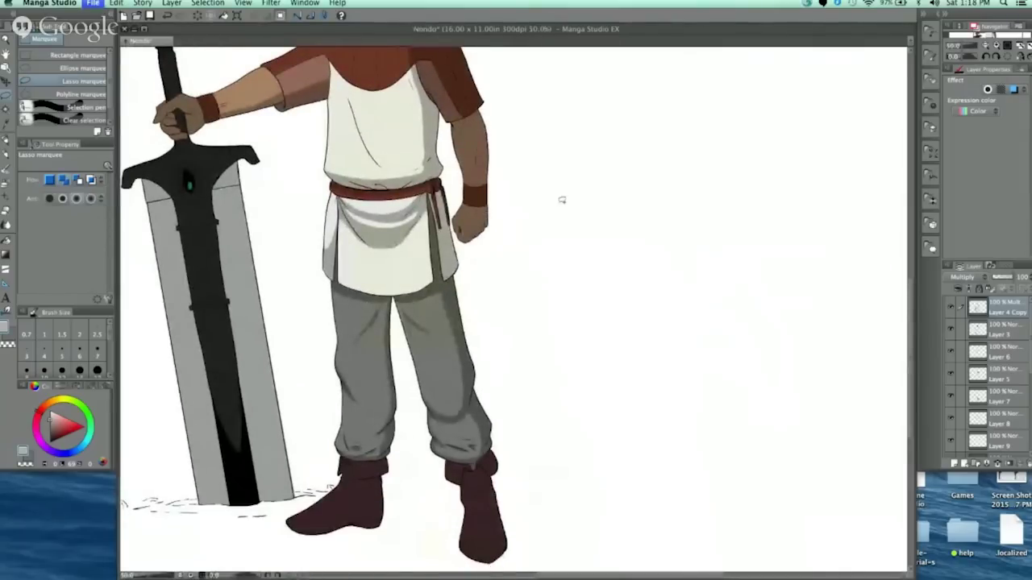
key("super+s")
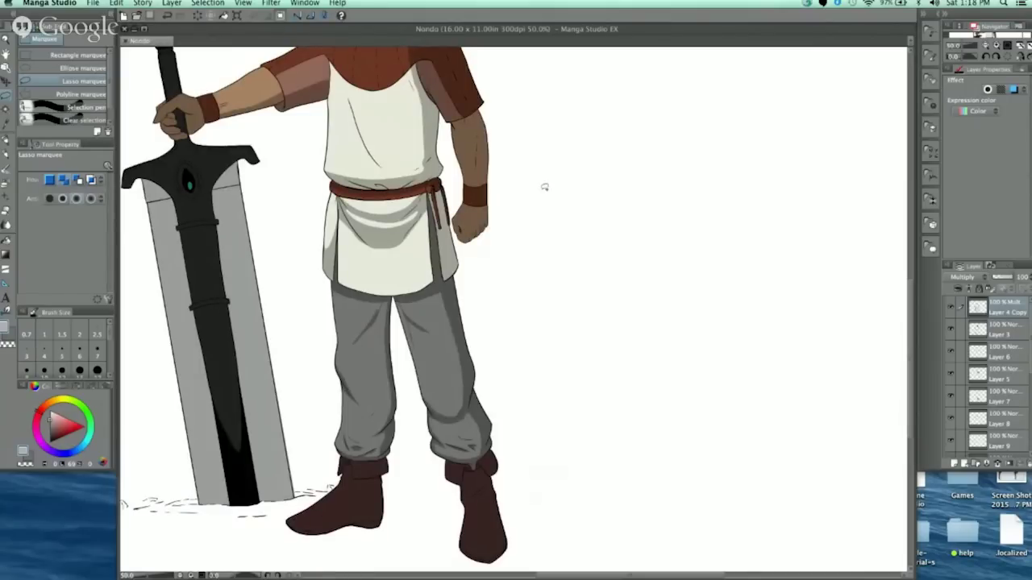
Step: Clear the shadow from the upper thumb and back of the sword hand, and from the finger behind the grip
left_click_drag(518, 166, 430, 233)
scroll(420, 247, "up", 4)
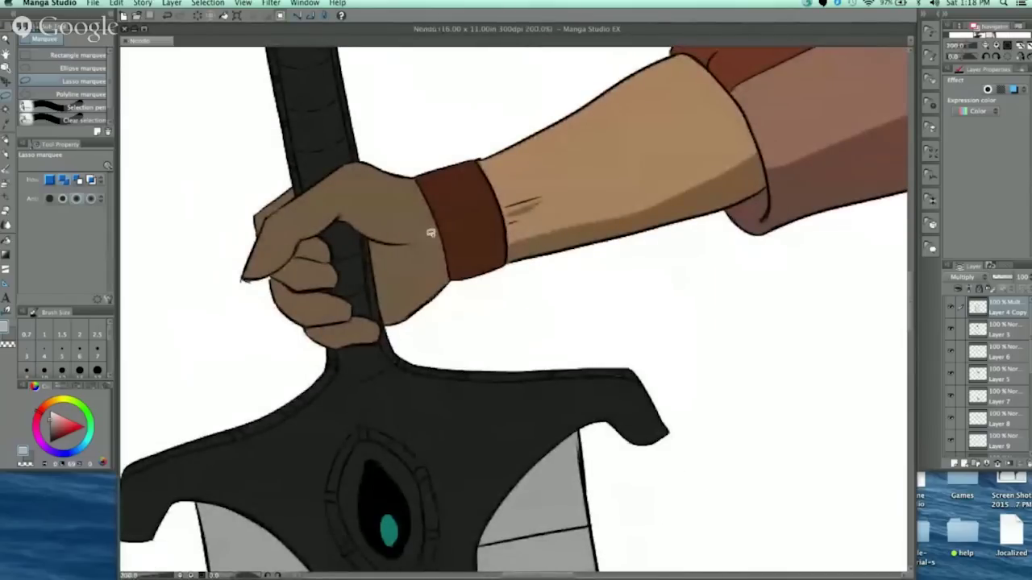
left_click_drag(442, 271, 473, 273)
left_click_drag(540, 225, 482, 234)
scroll(481, 234, "down", 2)
scroll(684, 182, "down", 1)
left_click_drag(700, 198, 653, 201)
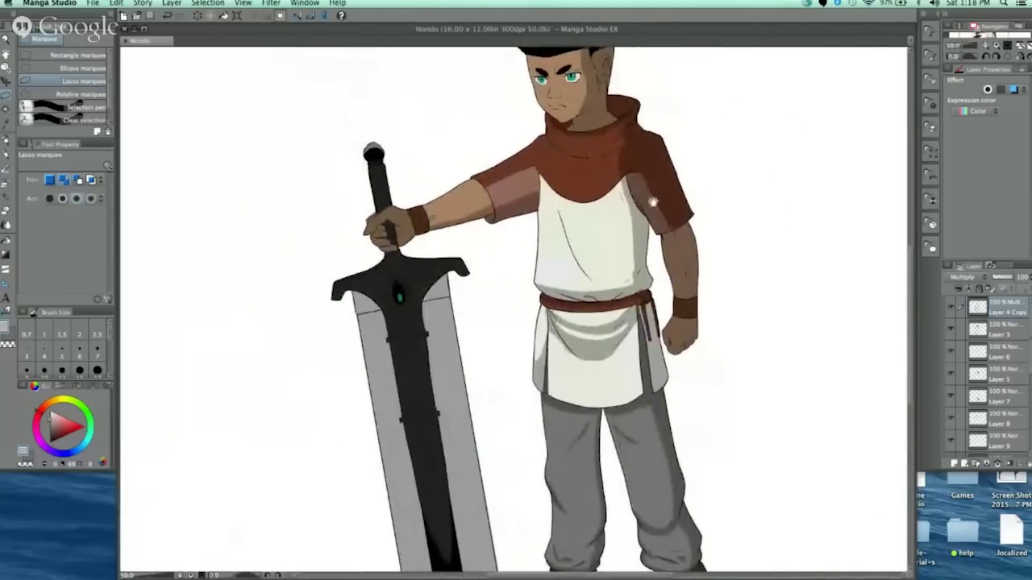
scroll(419, 224, "up", 2)
scroll(438, 229, "up", 2)
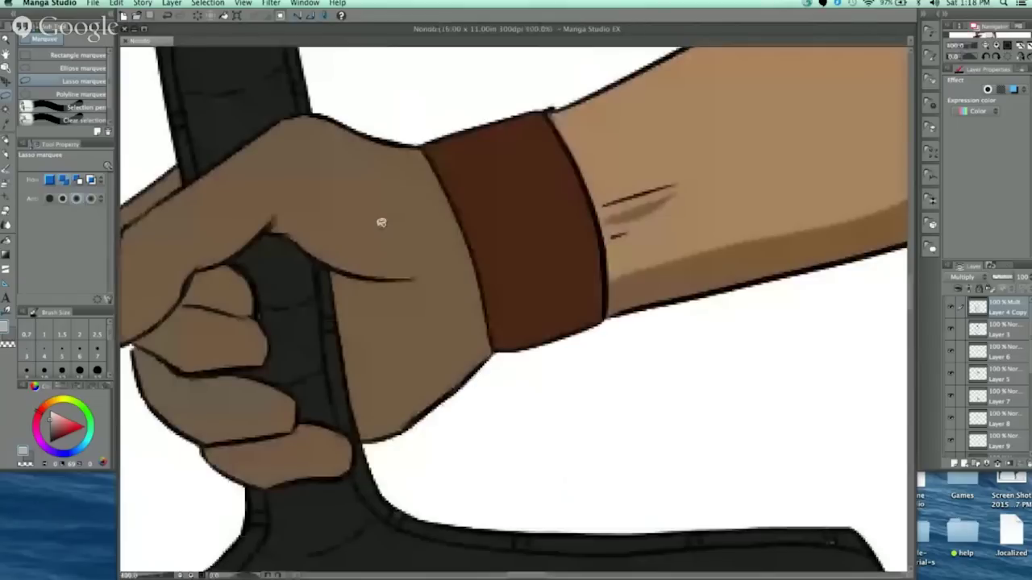
left_click_drag(382, 222, 466, 213)
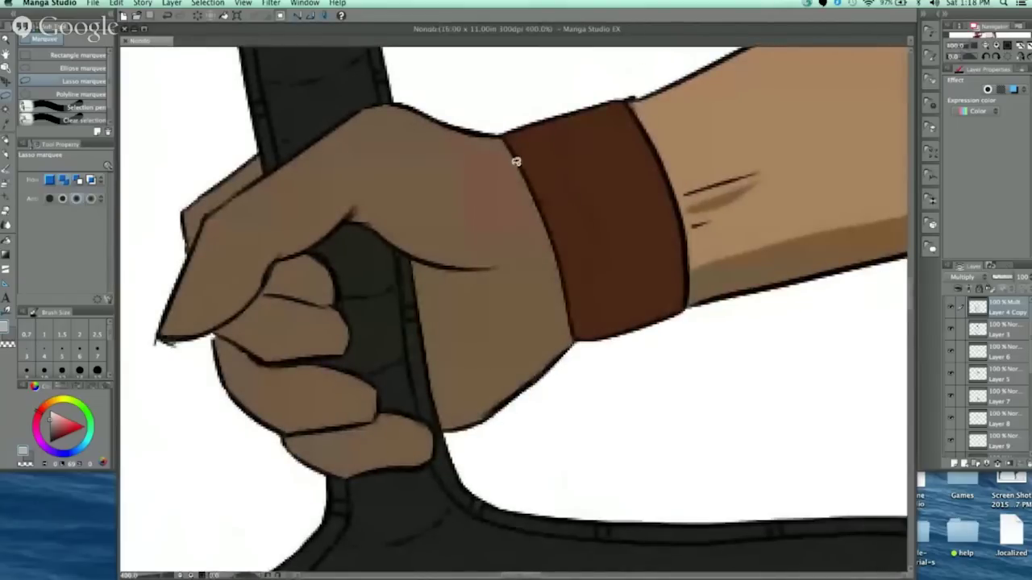
mouse_move(533, 195)
left_mouse_down()
mouse_move(360, 182)
mouse_move(202, 298)
mouse_move(179, 266)
mouse_move(207, 218)
mouse_move(377, 103)
mouse_move(476, 123)
mouse_move(532, 174)
left_mouse_up()
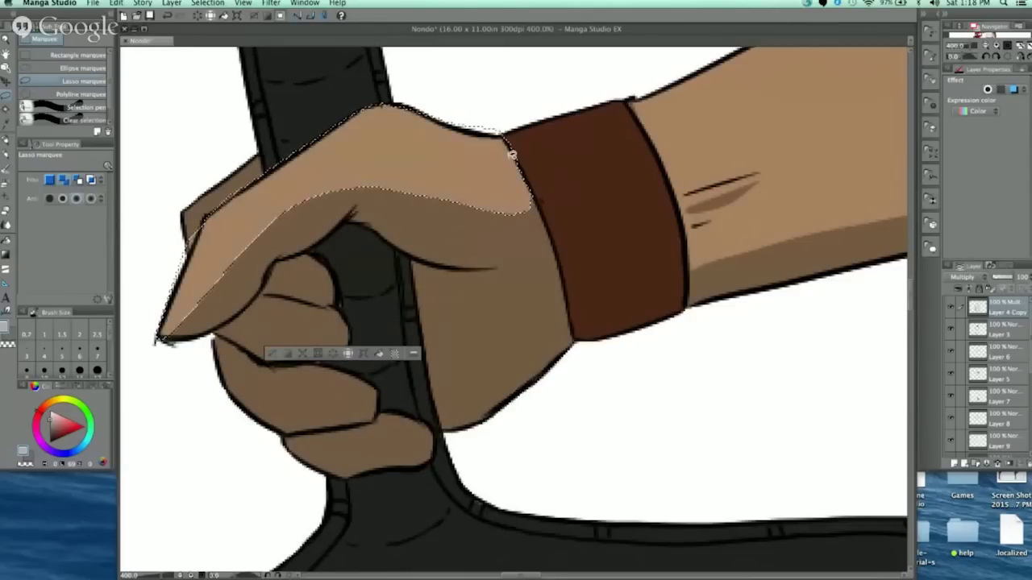
left_click(270, 358)
mouse_move(187, 246)
left_mouse_down()
mouse_move(209, 184)
mouse_move(261, 149)
mouse_move(263, 211)
left_mouse_up()
left_click(278, 199)
Step: Lasso a curved strip along the outer edge of the sword hand's curled fingers and clear its shadow
scroll(426, 131, "down", 4)
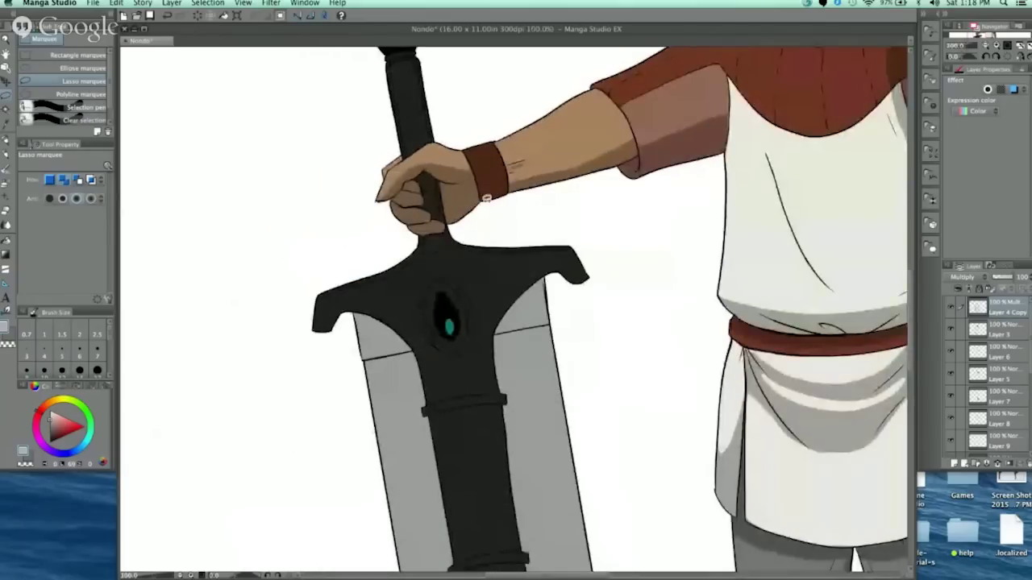
scroll(162, 328, "down", 1)
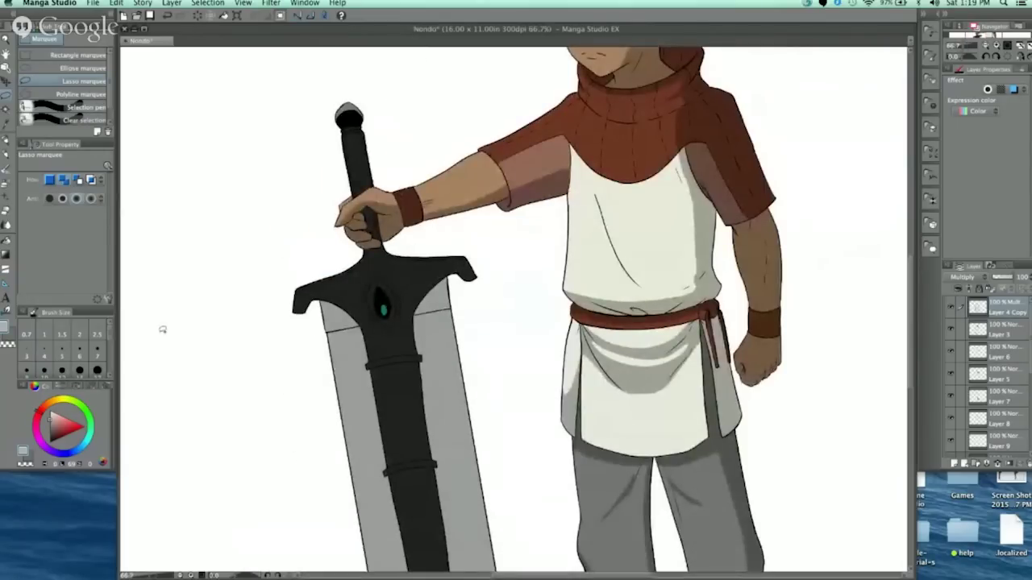
scroll(162, 329, "up", 1)
scroll(442, 193, "up", 2)
left_click_drag(588, 174, 418, 158)
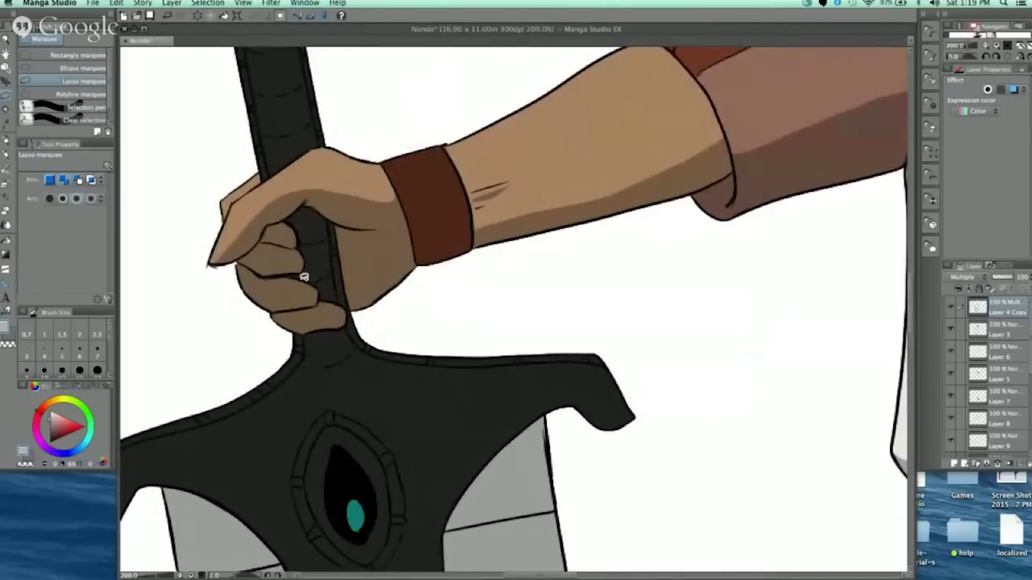
left_click_drag(382, 207, 437, 190)
scroll(438, 190, "up", 1)
scroll(412, 189, "up", 1)
left_click_drag(382, 231, 505, 242)
scroll(516, 164, "down", 1)
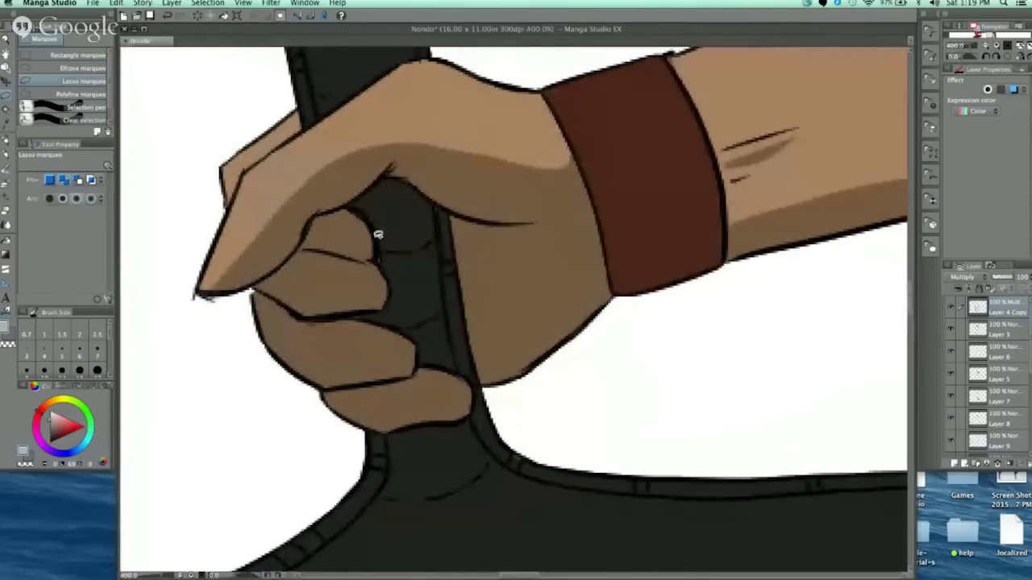
mouse_move(456, 243)
left_mouse_down()
mouse_move(479, 216)
mouse_move(525, 240)
mouse_move(508, 188)
left_mouse_up()
mouse_move(288, 218)
left_mouse_down()
mouse_move(287, 277)
mouse_move(312, 322)
mouse_move(367, 371)
mouse_move(263, 309)
left_mouse_up()
left_click_drag(255, 235, 277, 222)
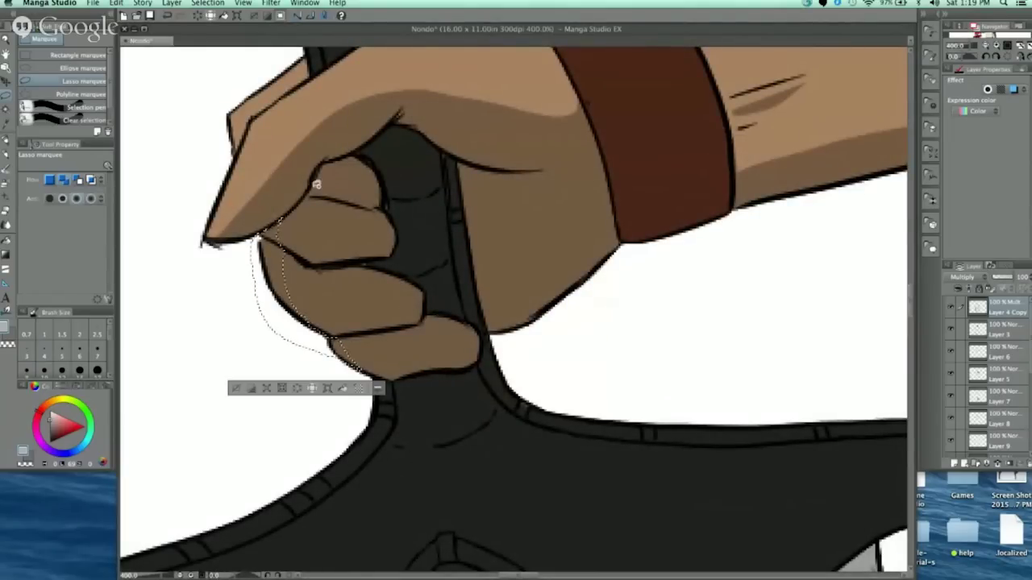
key("Delete")
left_click(234, 388)
Step: Lasso a rounded area on the back of the sword hand beside the wristband and clear its shadow
key("super+minus")
key("super+minus")
key("super+minus")
left_click_drag(665, 181, 578, 156)
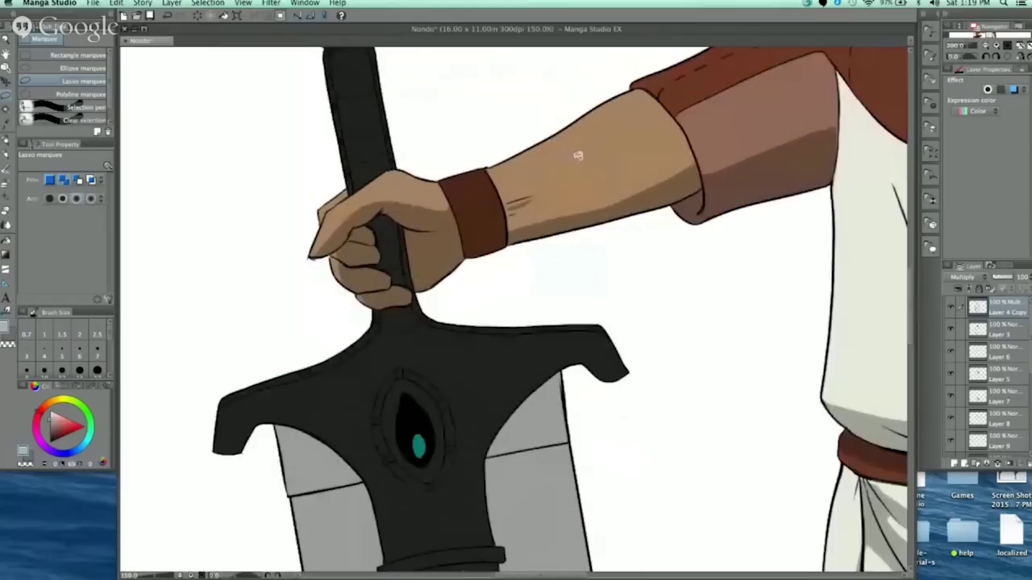
scroll(578, 155, "down", 2)
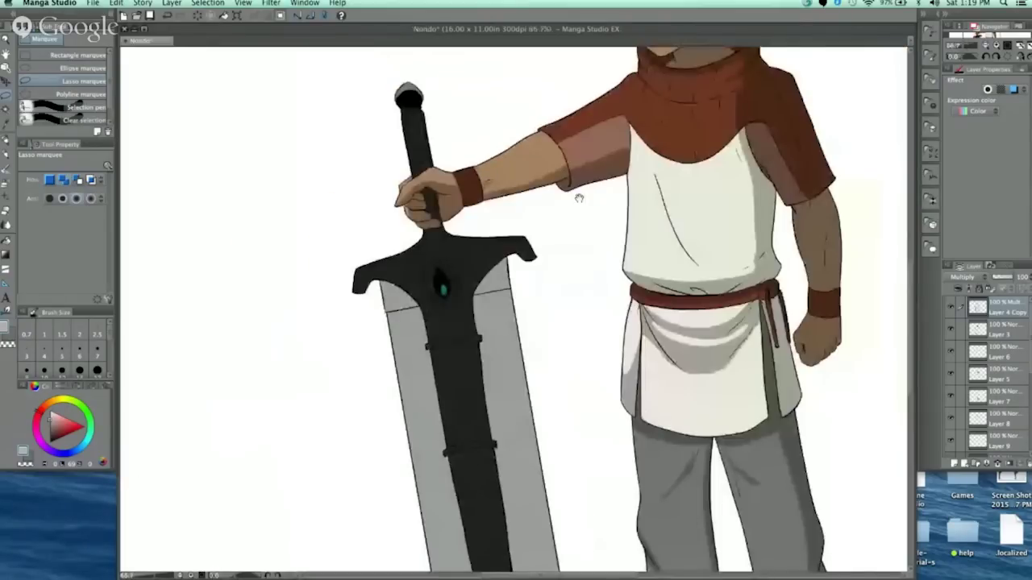
scroll(510, 139, "up", 5)
mouse_move(465, 120)
left_mouse_down()
mouse_move(553, 183)
mouse_move(604, 196)
mouse_move(584, 100)
left_mouse_up()
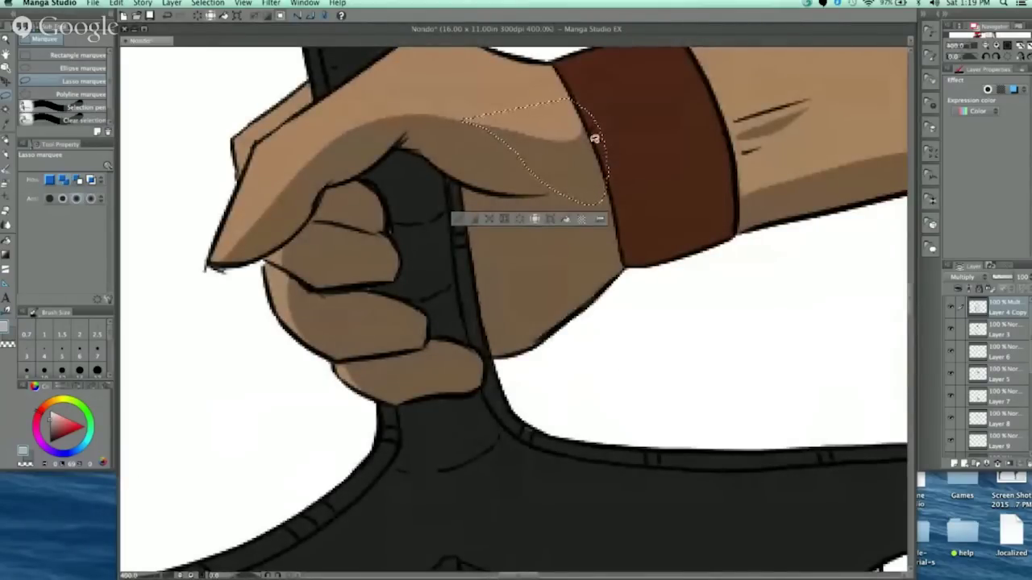
left_click(460, 220)
mouse_move(479, 120)
left_mouse_down()
mouse_move(527, 156)
mouse_move(597, 174)
left_mouse_up()
left_click_drag(591, 135, 591, 138)
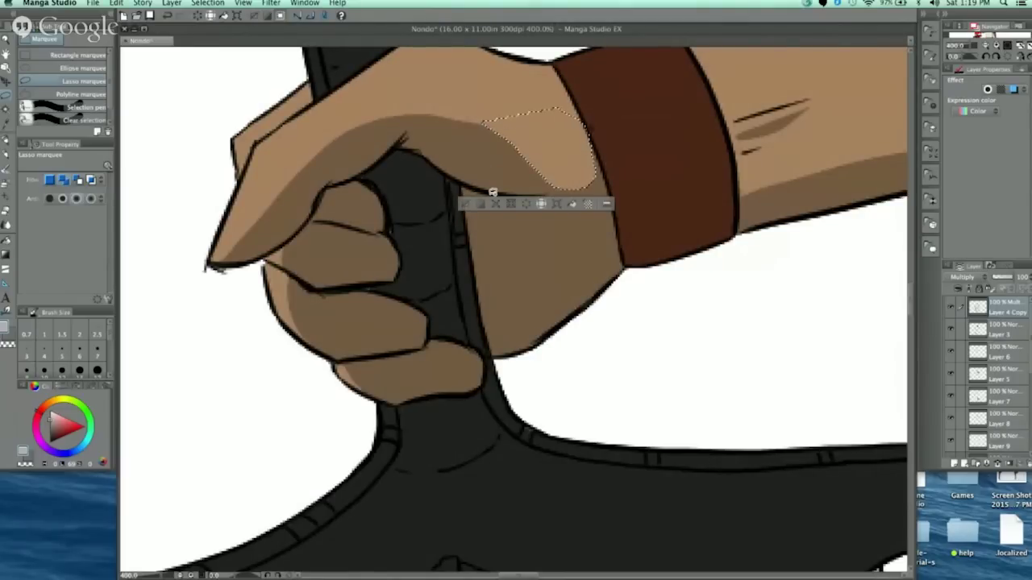
key("super+d")
Step: Lasso a thin curved sliver beside the long fold line on the tunic's chest and fill it with shadow
left_click_drag(610, 172, 575, 151)
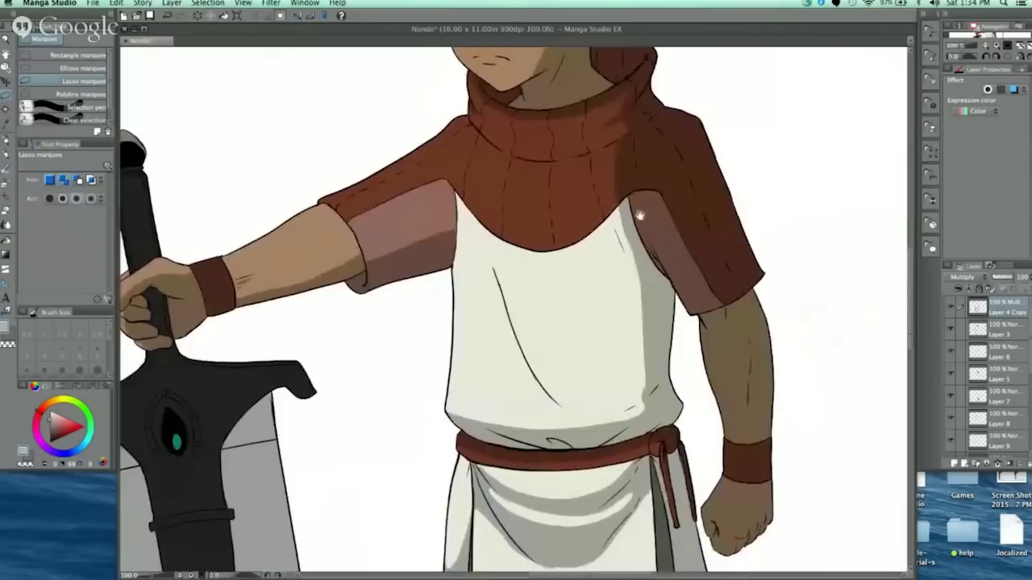
left_click_drag(640, 215, 626, 277)
key("super+plus")
key("super+plus")
key("super+minus")
left_click_drag(449, 279, 392, 279)
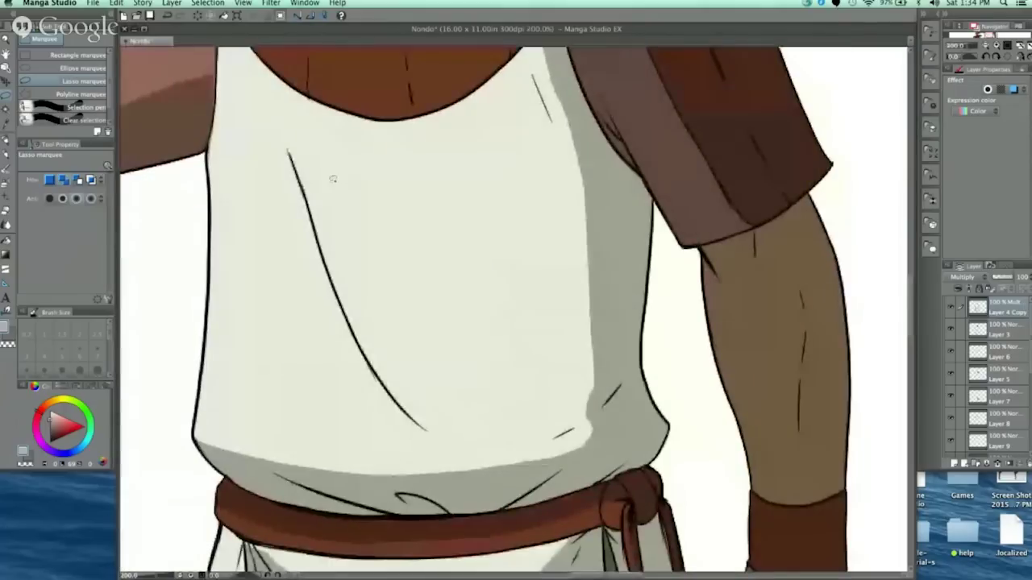
left_click_drag(337, 212, 403, 349)
left_click_drag(451, 399, 337, 213)
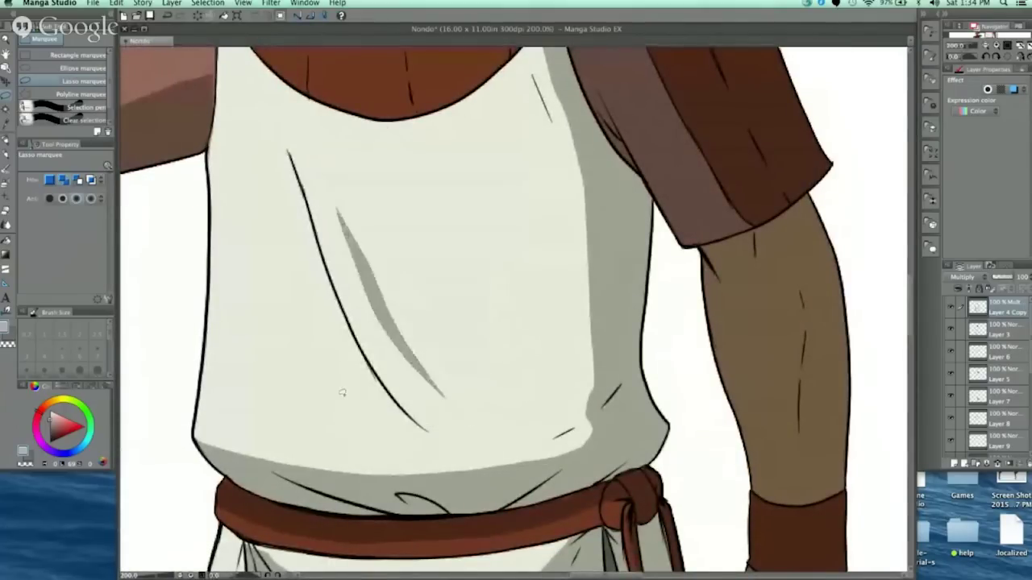
left_click(320, 419)
Step: Lasso across the back of the sword hand and the upper part of its wristband and clear the shadow there
key("super+minus")
key("super+minus")
left_click_drag(541, 329, 620, 324)
left_click_drag(587, 273, 654, 295)
left_click(381, 213, "super")
left_click(382, 212, "super")
left_click(385, 210, "super")
left_click(385, 209, "super")
left_click(379, 206, "super")
mouse_move(324, 159)
left_mouse_down()
mouse_move(470, 249)
mouse_move(554, 222)
mouse_move(541, 88)
mouse_move(407, 85)
left_mouse_up()
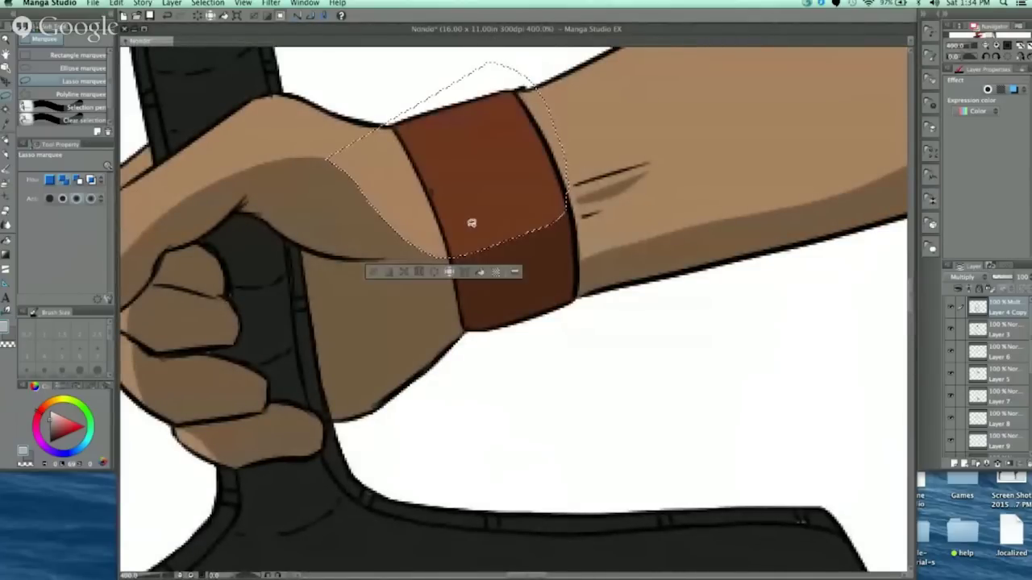
scroll(556, 142, "down", 2)
scroll(598, 129, "down", 4)
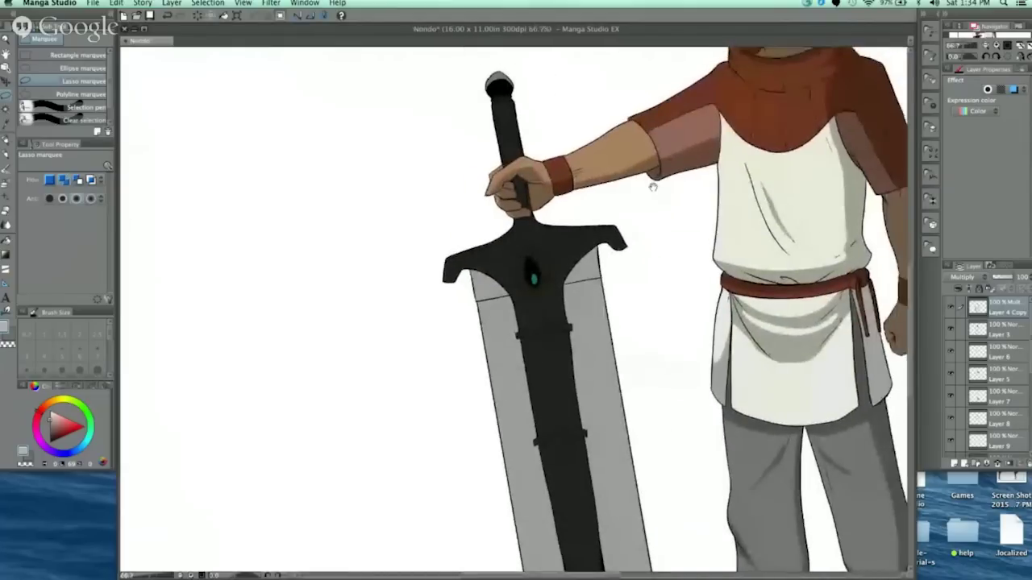
Step: Extend the cleared area on the sword hand down past the thumb crease and lower the wristband's shadow edge
scroll(438, 201, "up", 7)
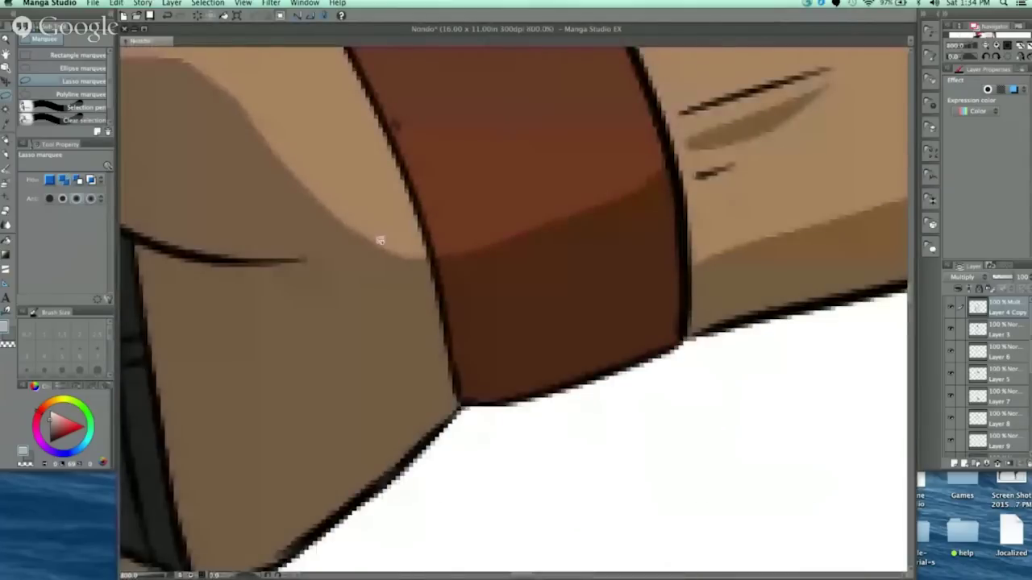
mouse_move(303, 185)
left_mouse_down()
mouse_move(322, 253)
mouse_move(414, 274)
mouse_move(592, 237)
mouse_move(679, 149)
mouse_move(605, 98)
left_mouse_up()
left_click(413, 302)
left_click(483, 233)
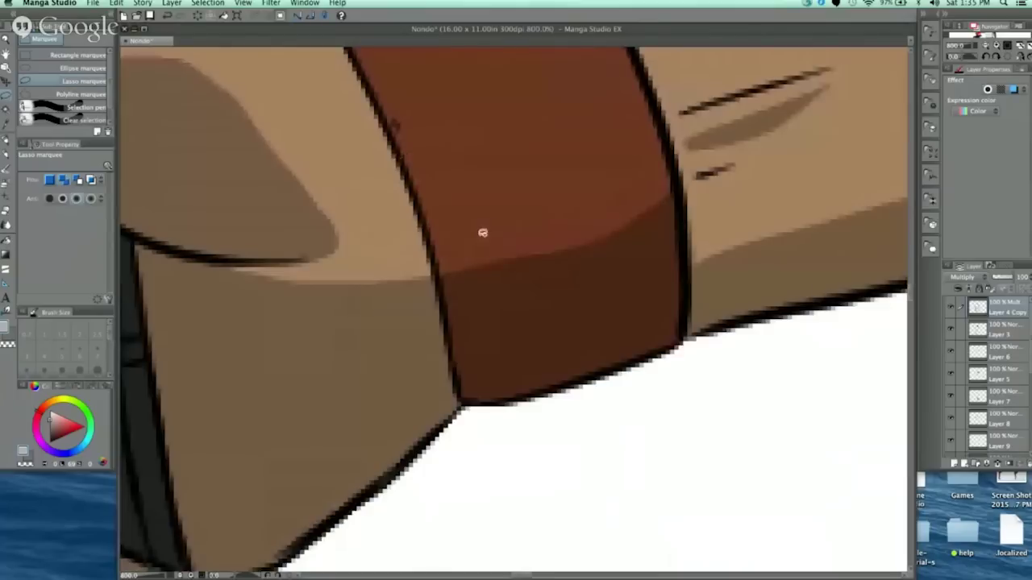
scroll(630, 176, "down", 4)
scroll(631, 177, "down", 2)
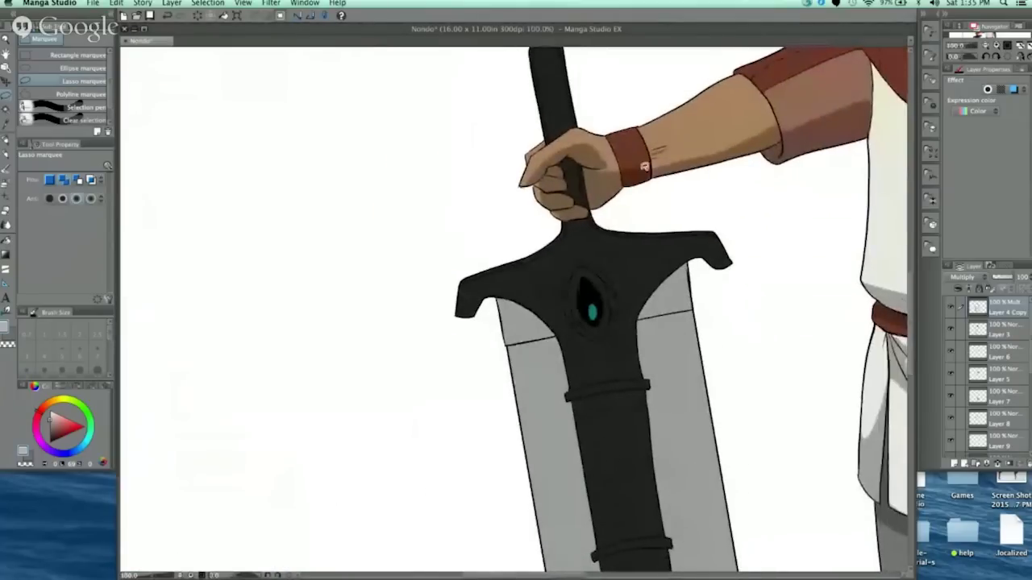
Step: Clear another strip of shadow across the wrist and wristband, and touch up the shadow around the end of the thumb crease
scroll(643, 166, "up", 5)
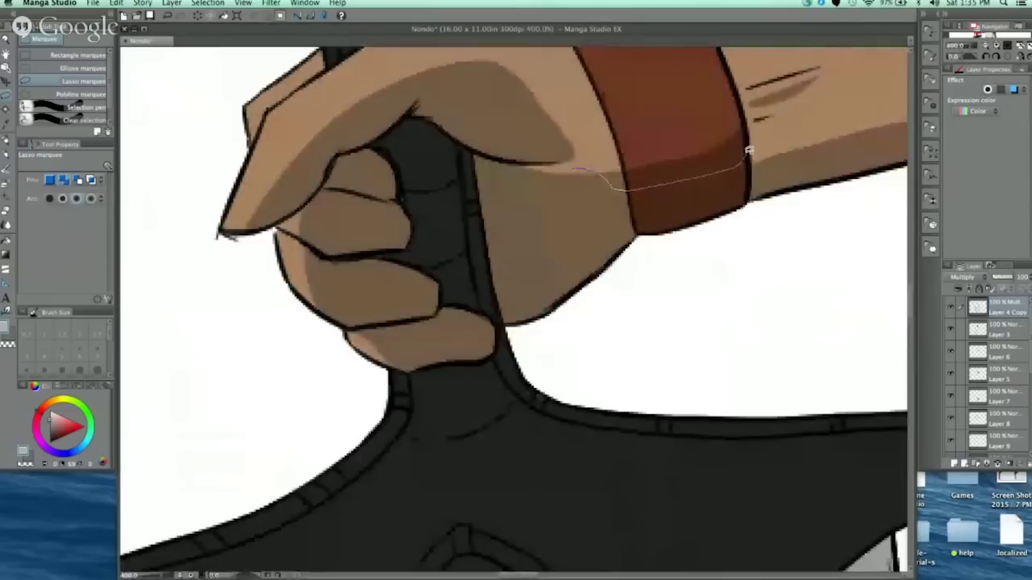
mouse_move(741, 148)
left_mouse_down()
mouse_move(728, 88)
mouse_move(621, 187)
left_mouse_up()
left_click(632, 172)
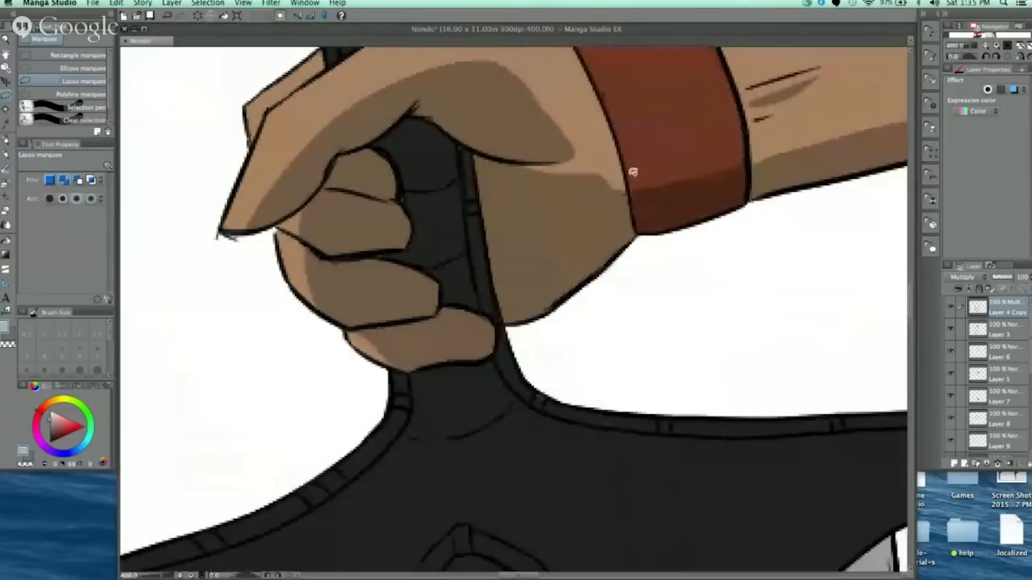
mouse_move(574, 146)
left_mouse_down()
mouse_move(594, 166)
mouse_move(564, 147)
left_mouse_up()
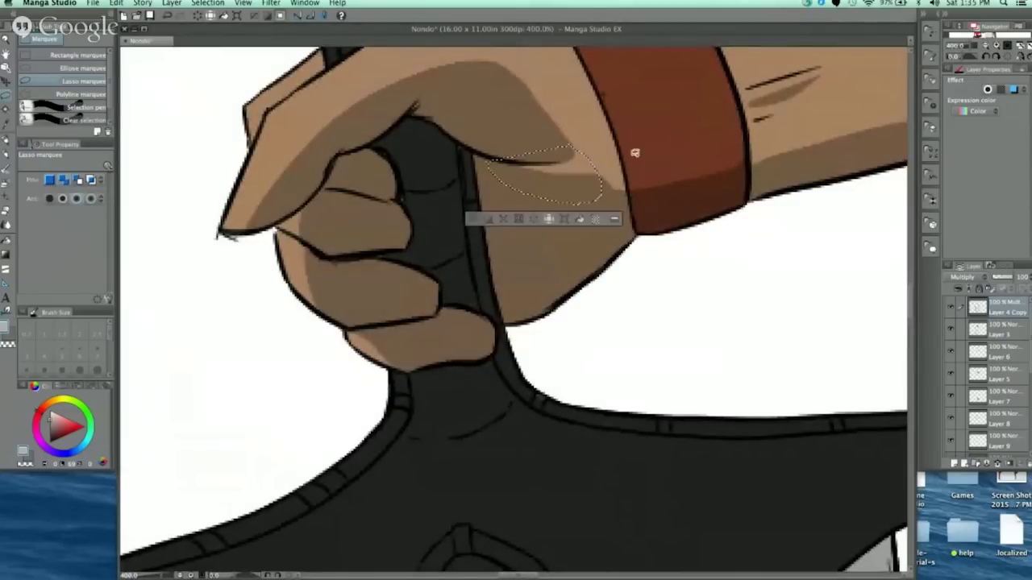
left_click(477, 221)
scroll(702, 108, "down", 8)
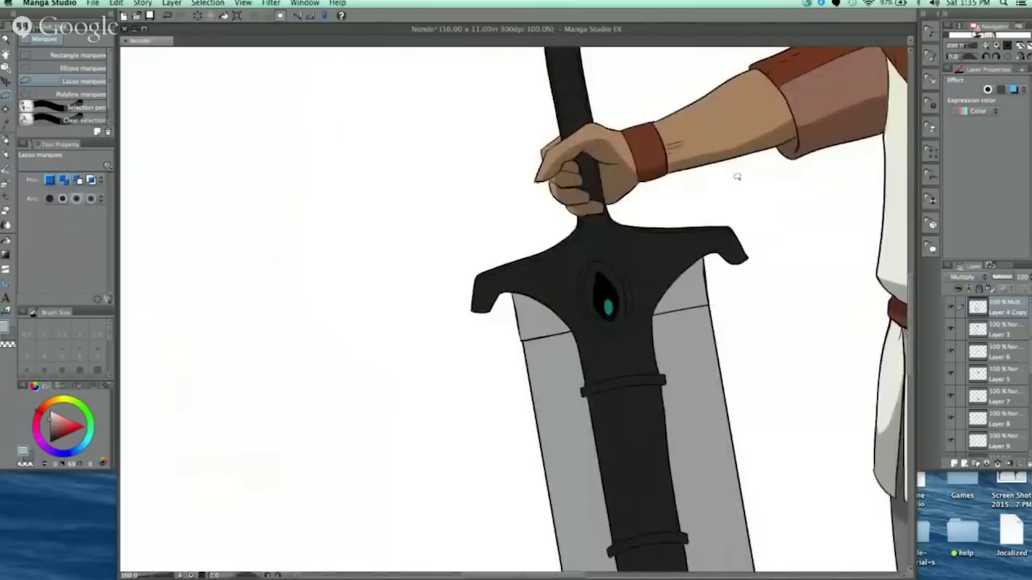
Step: Save the drawing and drop the active selection
mouse_move(773, 269)
left_mouse_down()
mouse_move(603, 264)
mouse_move(517, 306)
left_mouse_up()
key("super+s")
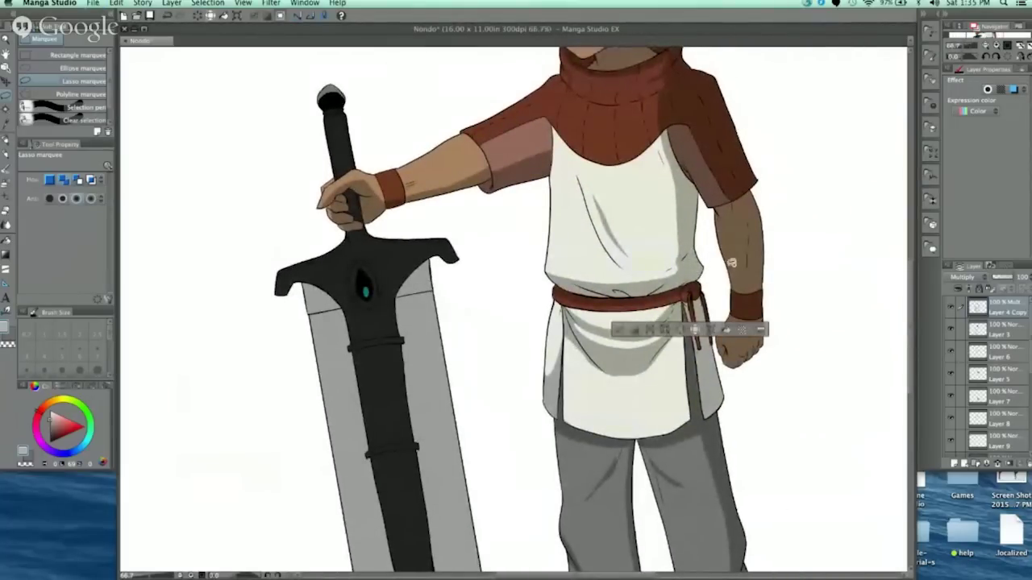
left_click(622, 327)
Step: Lasso the upper and front area of the boot beside the sword, plus a strip of its cuff, and clear the shadow there
left_click_drag(749, 364, 661, 242)
left_click_drag(660, 309, 669, 251)
left_click_drag(658, 202, 670, 385)
left_click_drag(669, 304, 645, 263)
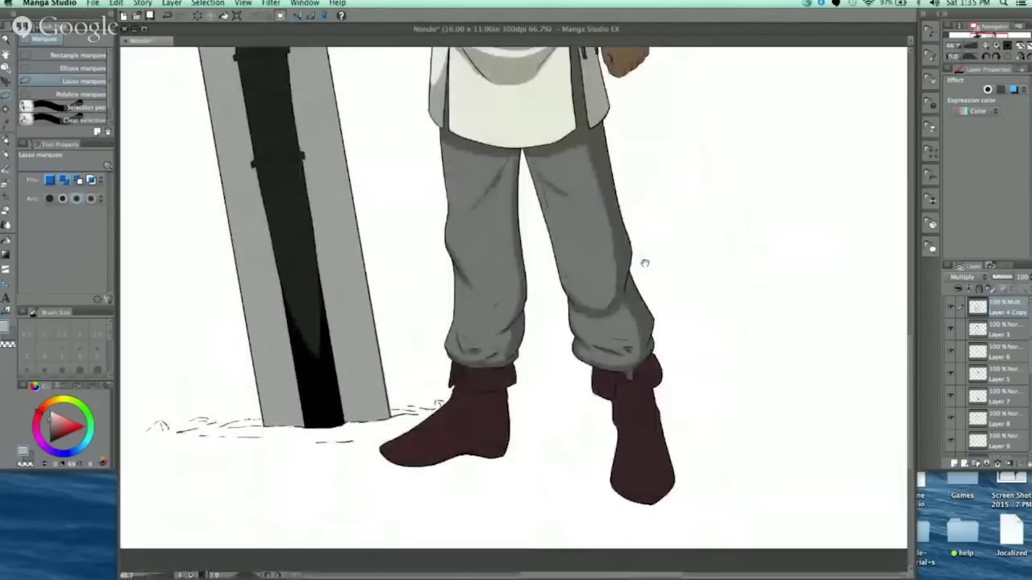
scroll(645, 263, "up", 6)
scroll(612, 314, "up", 3)
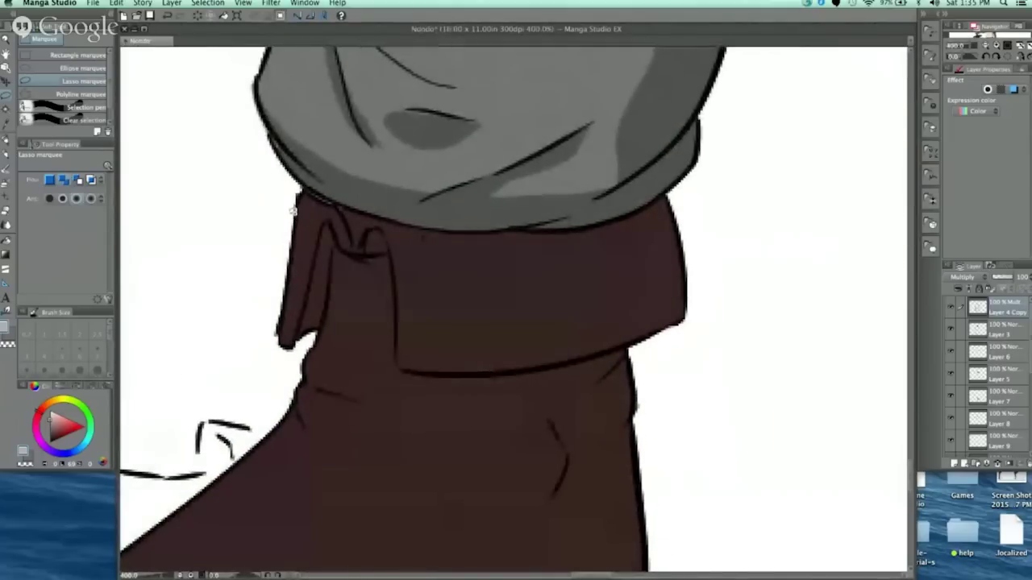
left_click_drag(667, 310, 712, 233)
scroll(676, 216, "down", 2)
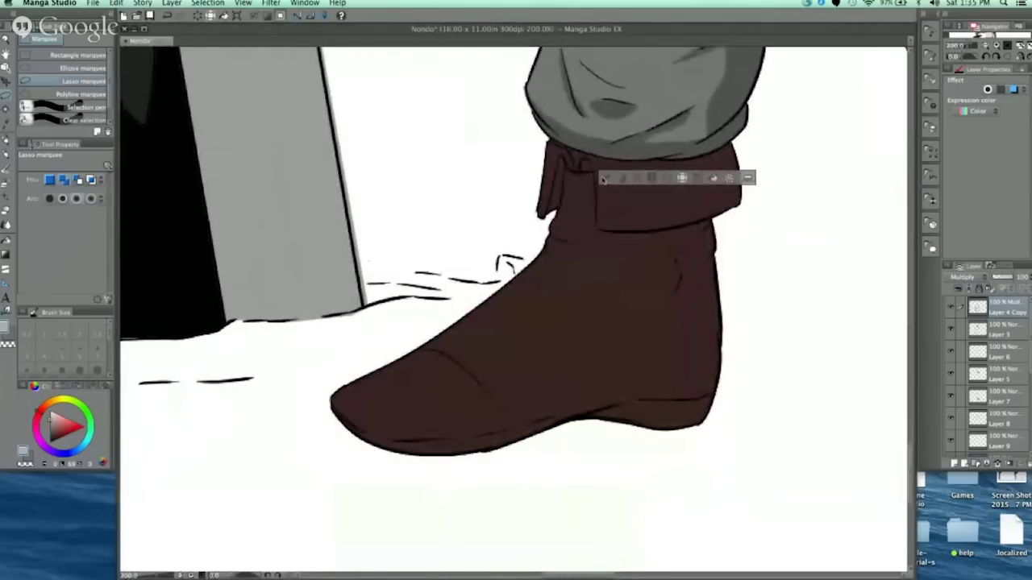
mouse_move(675, 159)
left_mouse_down()
mouse_move(664, 227)
mouse_move(663, 309)
left_mouse_up()
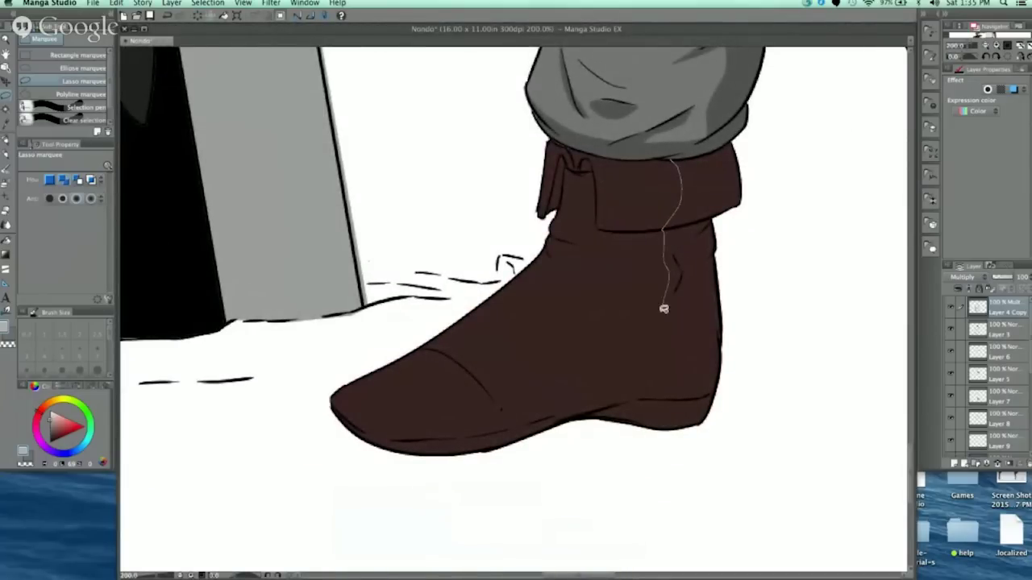
mouse_move(653, 353)
left_mouse_down()
mouse_move(415, 418)
mouse_move(382, 415)
mouse_move(348, 391)
mouse_move(454, 329)
mouse_move(541, 250)
left_mouse_up()
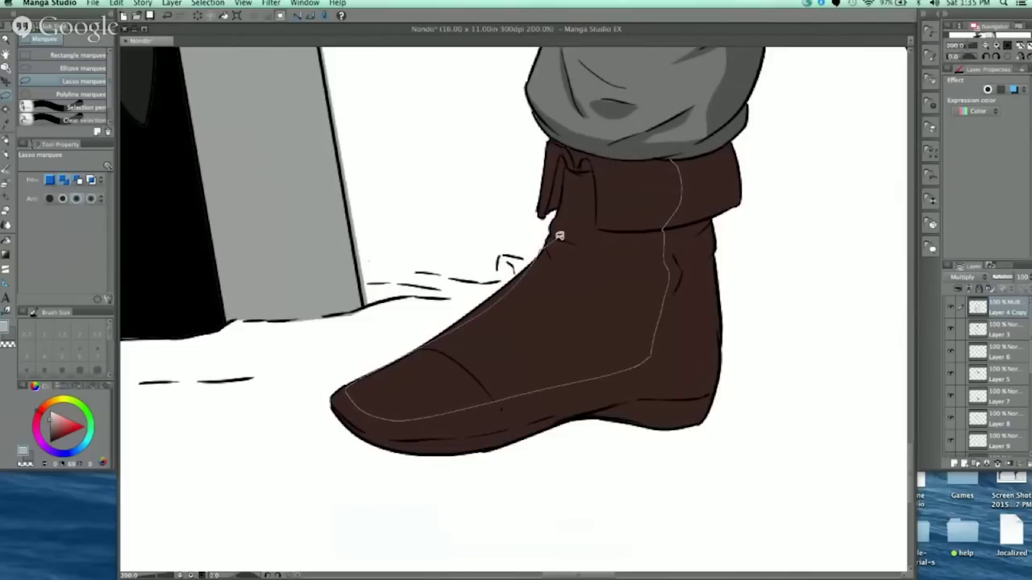
left_click_drag(560, 236, 600, 247)
left_click_drag(644, 239, 670, 137)
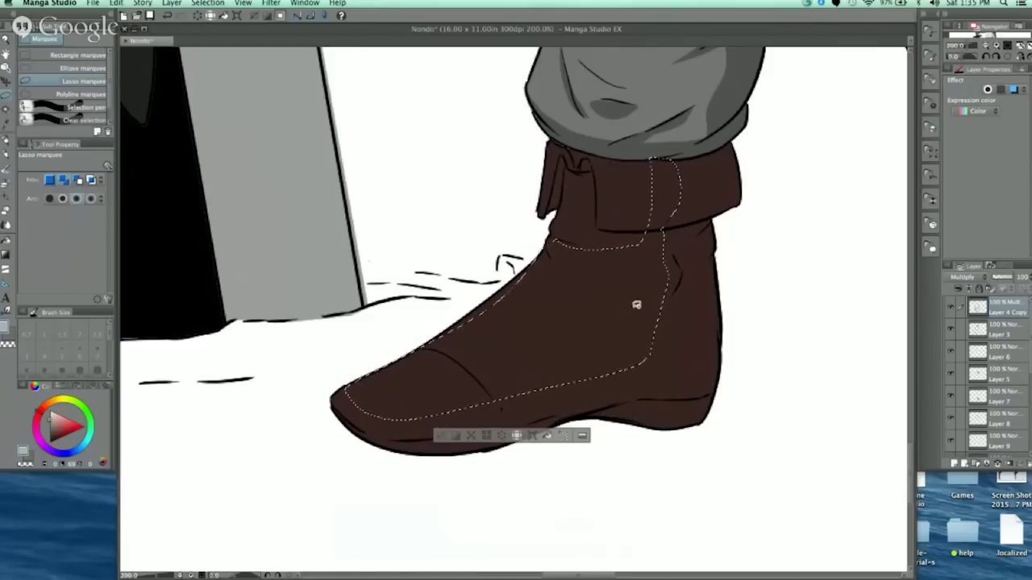
key("Delete")
left_click(438, 437)
Step: Lasso along the upper outline of the boot's instep and clear the leftover shadow at that edge
key("super+plus")
key("super+plus")
mouse_move(377, 355)
left_mouse_down()
mouse_move(459, 330)
mouse_move(623, 200)
mouse_move(628, 164)
mouse_move(316, 360)
left_mouse_up()
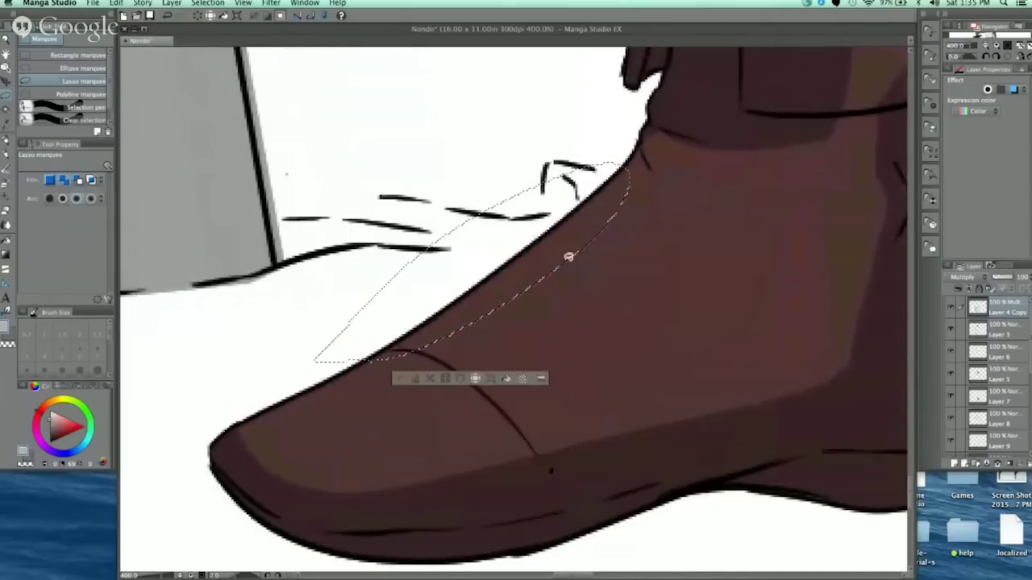
key("super+d")
Step: Lasso the remaining shaded front panel of the boot cuff and clear its shadow, leaving only the far side shaded
mouse_move(632, 313)
left_mouse_down()
mouse_move(445, 459)
mouse_move(393, 551)
left_mouse_up()
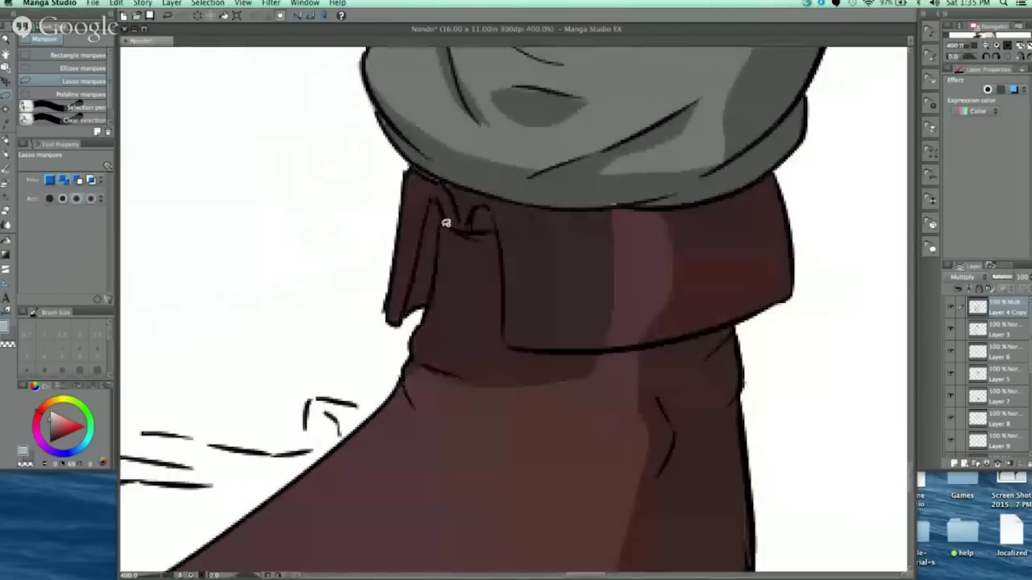
mouse_move(641, 321)
left_mouse_down()
mouse_move(587, 349)
mouse_move(532, 346)
mouse_move(511, 204)
mouse_move(495, 204)
mouse_move(645, 200)
left_mouse_up()
scroll(597, 240, "up", 3)
scroll(597, 240, "left", 2)
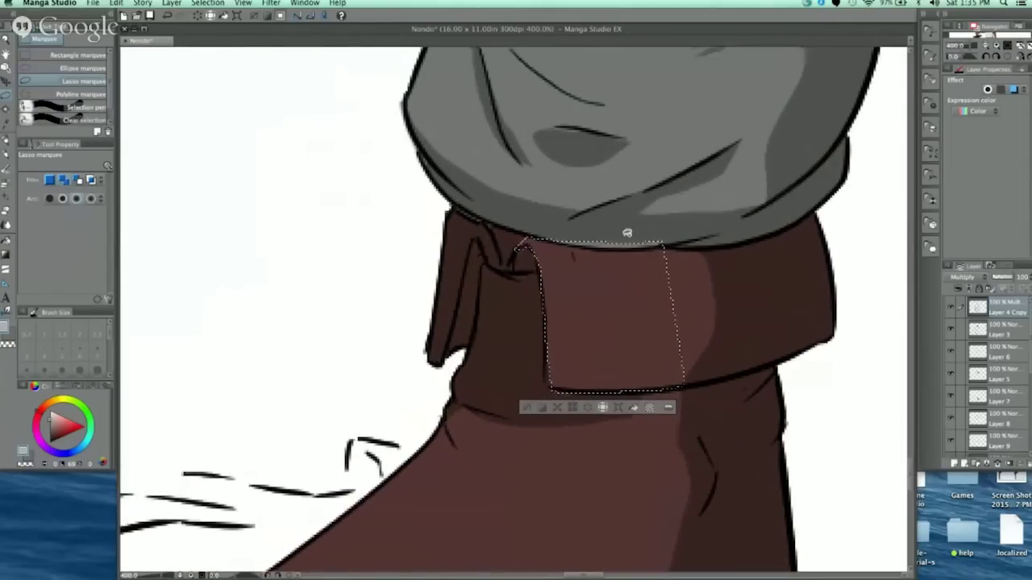
key("alt+BackSpace")
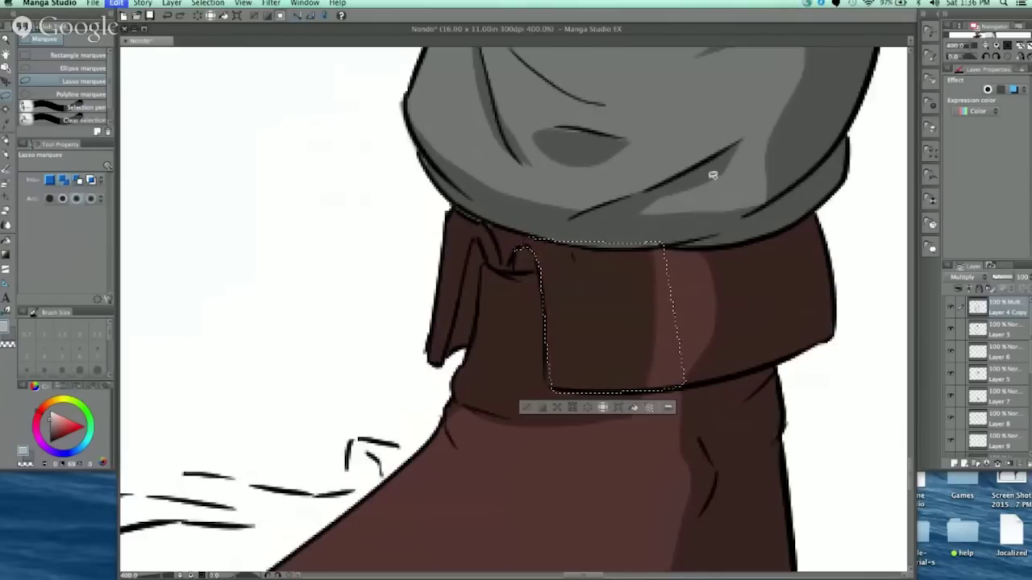
key("super+d")
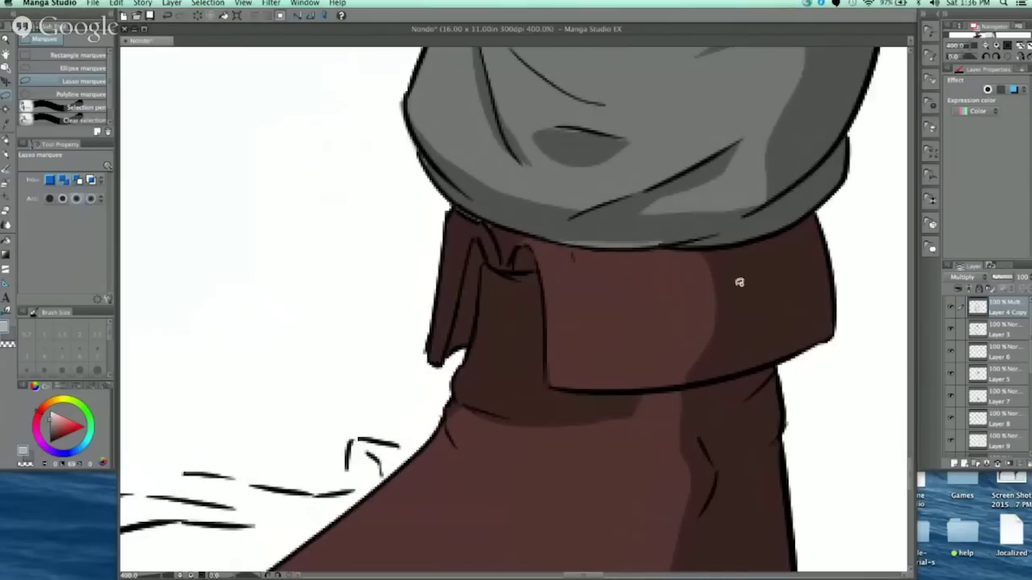
Step: Lasso a narrow curved strip along the cuff's upper edge beneath the trouser hem and fill it with shadow
scroll(739, 282, "down", 2)
scroll(739, 282, "right", 1)
mouse_move(532, 198)
left_mouse_down()
mouse_move(647, 210)
mouse_move(722, 198)
mouse_move(501, 190)
left_mouse_up()
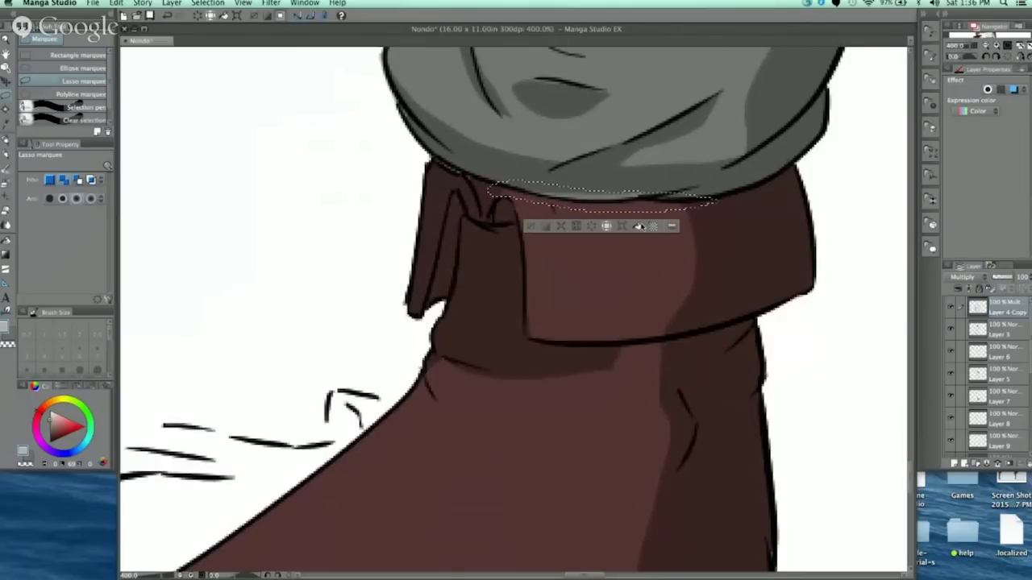
key("super+d")
scroll(735, 215, "up", 2)
scroll(735, 215, "left", 1)
mouse_move(515, 250)
left_mouse_down()
mouse_move(703, 263)
mouse_move(564, 226)
left_mouse_up()
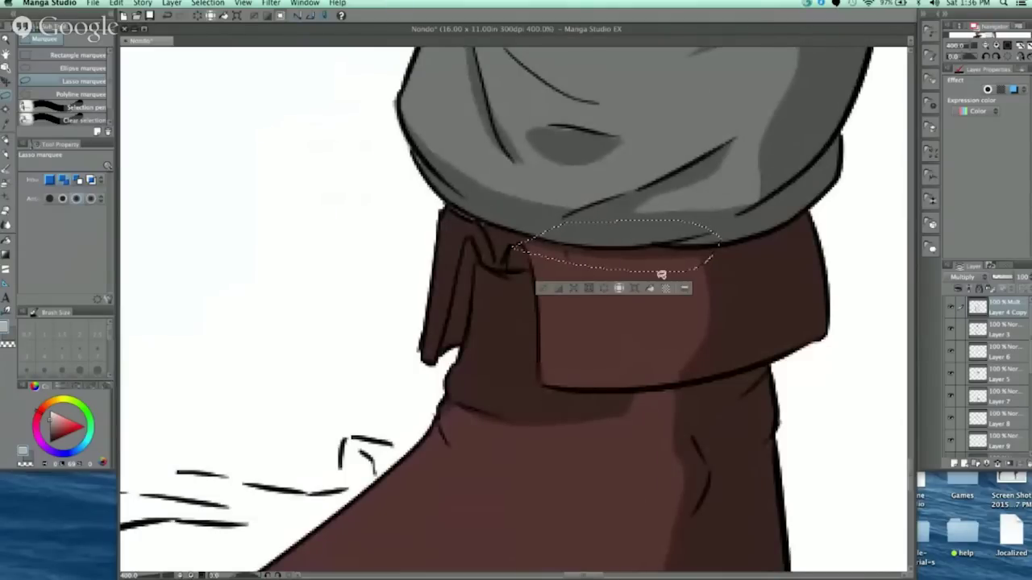
key("super+d")
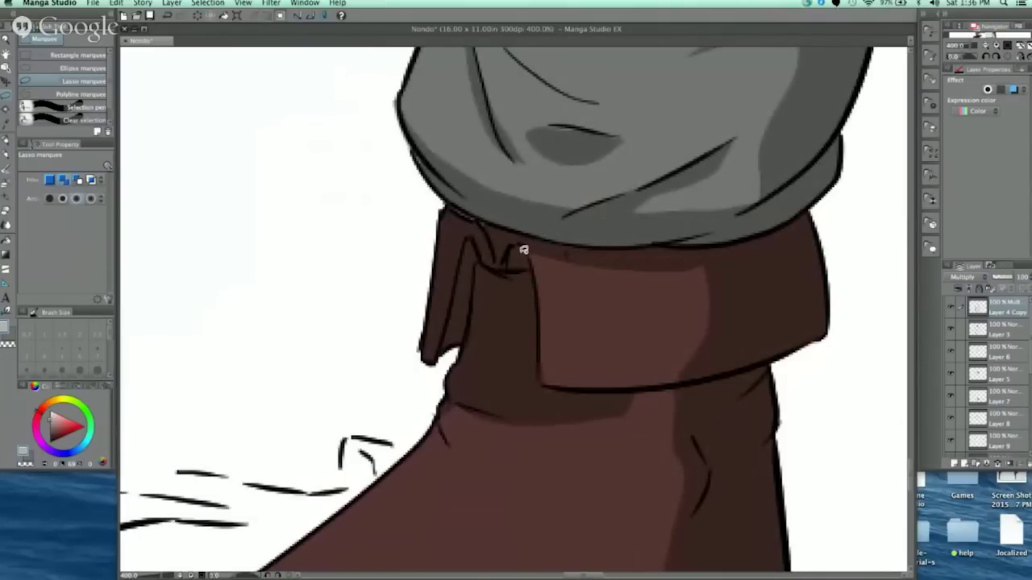
Step: Clear the shadow from the ankle below the cuff opening, keeping a strip beside the cuff, and shade the small ankle crease
scroll(561, 149, "left", 3)
scroll(608, 272, "up", 2)
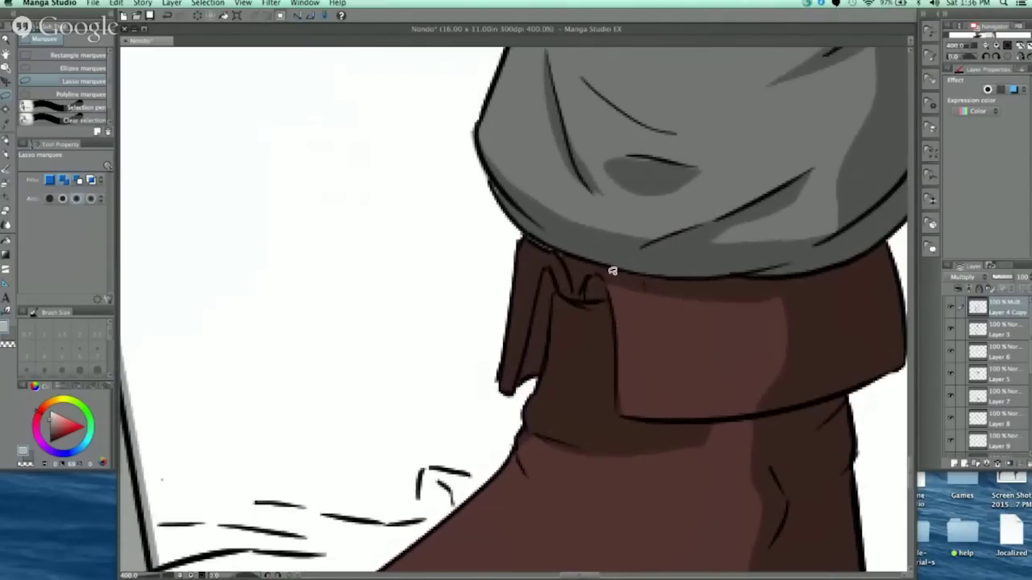
scroll(617, 253, "down", 3)
mouse_move(528, 265)
left_mouse_down()
mouse_move(582, 276)
mouse_move(587, 337)
mouse_move(561, 390)
mouse_move(508, 366)
mouse_move(506, 324)
mouse_move(527, 267)
left_mouse_up()
key("super+d")
mouse_move(505, 358)
left_mouse_down()
mouse_move(556, 374)
mouse_move(536, 384)
mouse_move(508, 351)
left_mouse_up()
key("Delete")
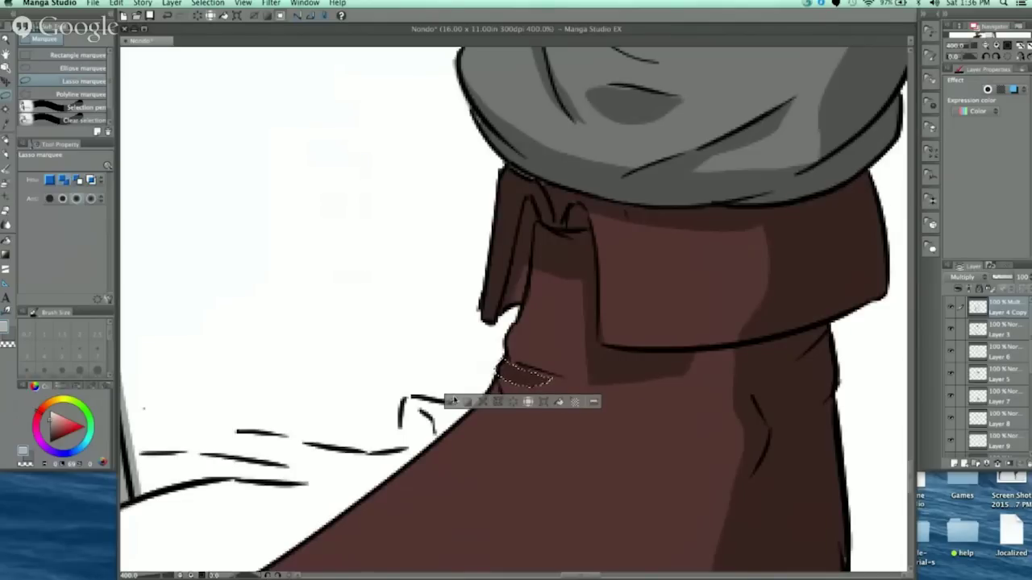
key("ctrl+d")
Step: Lasso the lower part of the shadow beneath the cuff's bottom edge and clear it to make the strip thinner
left_click(647, 295, "alt")
left_click_drag(629, 350, 607, 337)
left_click(647, 313, "super")
left_click(647, 315, "super")
left_click_drag(670, 369, 697, 235)
left_click_drag(384, 276, 572, 362)
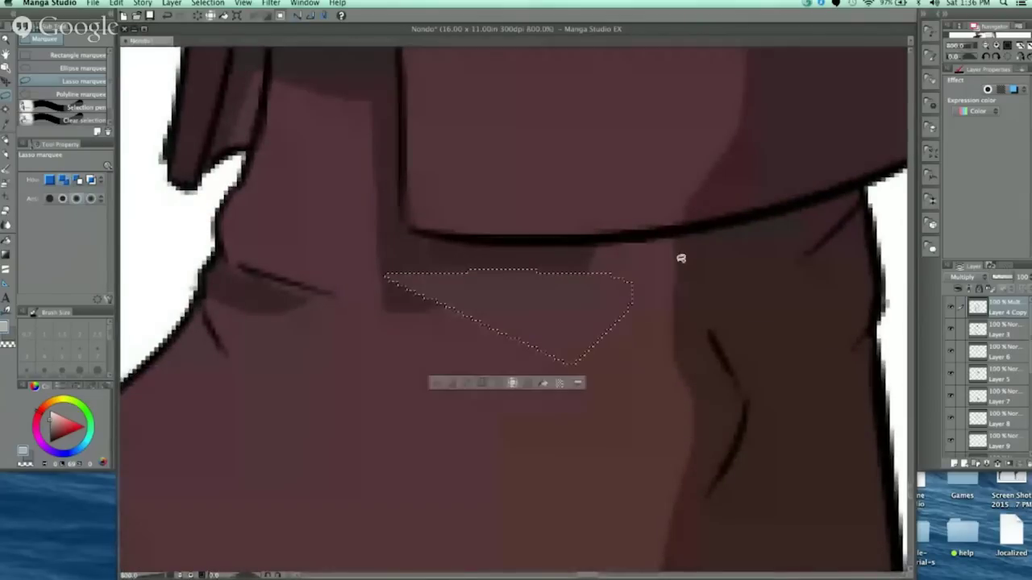
mouse_move(358, 272)
left_mouse_down()
mouse_move(484, 304)
mouse_move(403, 357)
left_mouse_up()
key("Delete")
key("super+d")
Step: Lasso a tapered strip under the cuff's bottom edge, reaching the boot's side shadow, and fill it with shadow
mouse_move(377, 279)
left_mouse_down()
mouse_move(524, 276)
mouse_move(691, 228)
mouse_move(512, 240)
left_mouse_up()
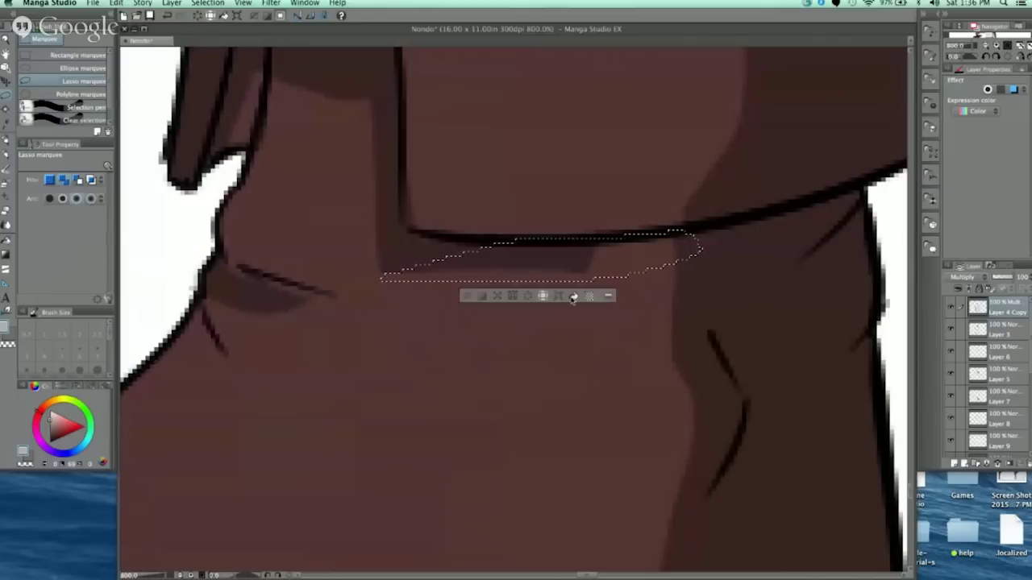
left_click(466, 296)
mouse_move(587, 283)
left_mouse_down()
mouse_move(620, 378)
mouse_move(636, 380)
left_mouse_up()
mouse_move(515, 337)
left_mouse_down()
mouse_move(461, 324)
mouse_move(530, 346)
mouse_move(510, 356)
mouse_move(647, 429)
left_mouse_up()
Step: Shade the area under the cuff's lower corner and fill the lit sliver inside the cuff's hanging flap
mouse_move(476, 247)
left_mouse_down()
mouse_move(471, 310)
mouse_move(440, 338)
mouse_move(446, 228)
mouse_move(470, 314)
mouse_move(416, 310)
left_mouse_up()
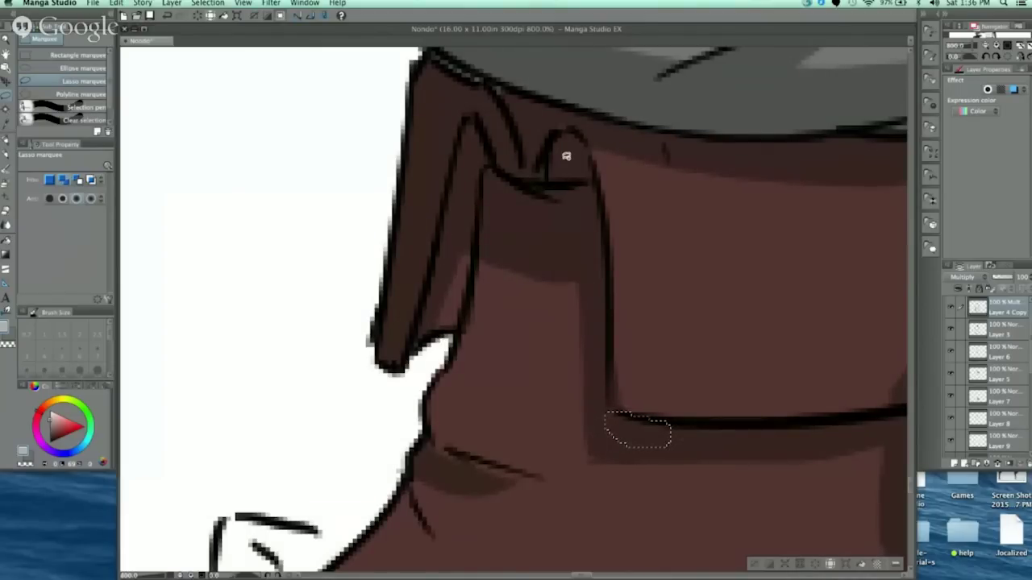
left_click(753, 564)
mouse_move(477, 247)
left_mouse_down()
mouse_move(424, 334)
mouse_move(472, 242)
left_mouse_up()
left_click(377, 348)
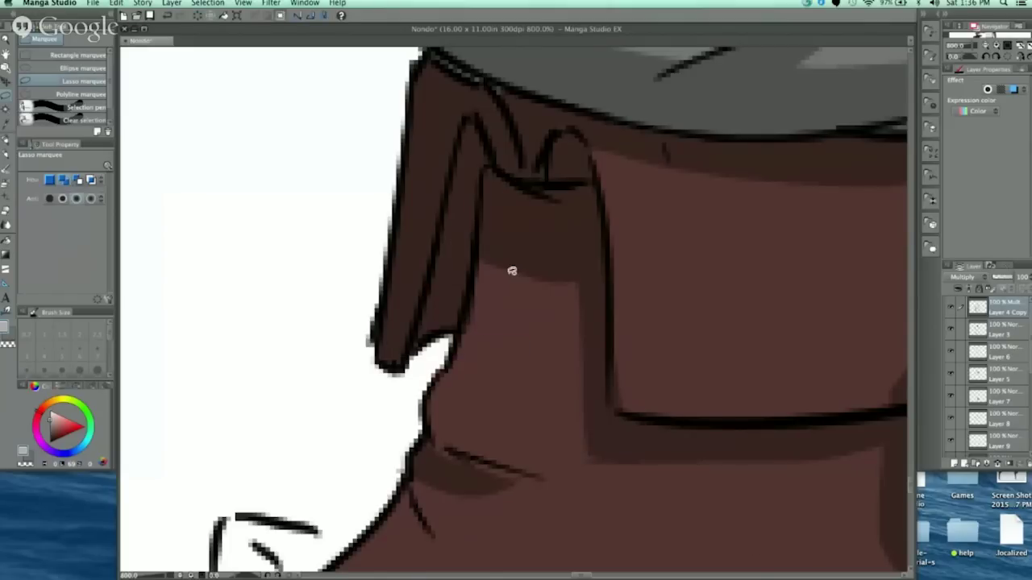
Step: Try to lower the toe's shadow edge by lassoing and clearing the tip of the boot, and undo the clearing
left_click_drag(530, 211, 553, 309)
scroll(553, 274, "down", 5)
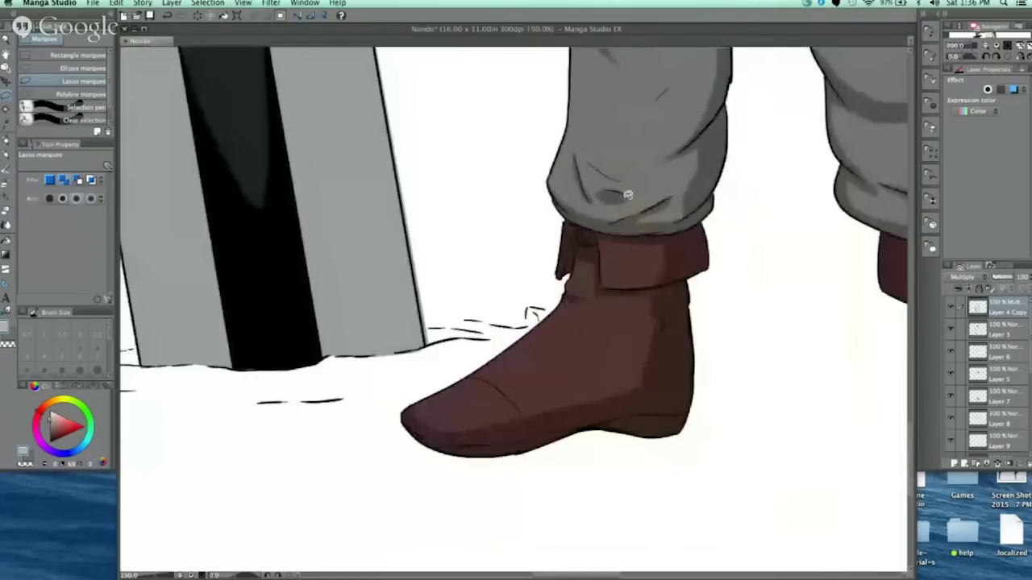
scroll(628, 194, "down", 10)
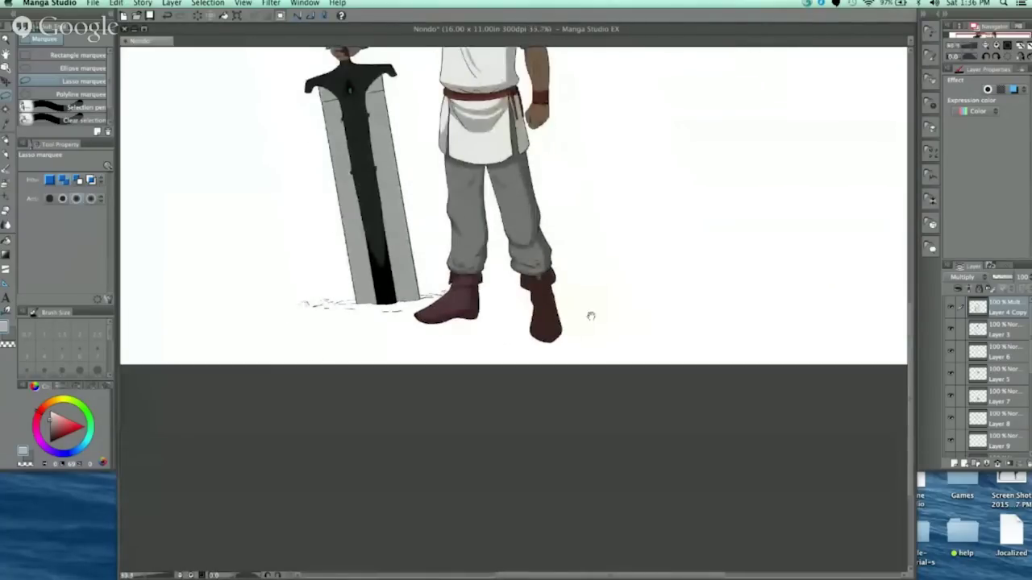
left_click_drag(591, 316, 590, 362)
scroll(425, 364, "up", 8)
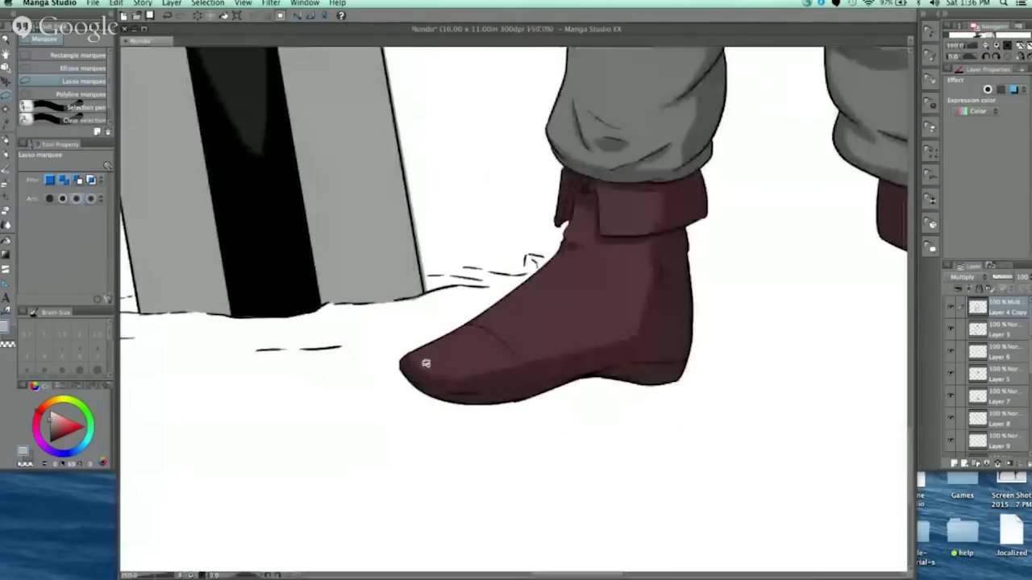
scroll(602, 290, "up", 2)
scroll(602, 291, "up", 2)
mouse_move(181, 335)
left_mouse_down()
mouse_move(201, 368)
mouse_move(246, 388)
mouse_move(328, 390)
mouse_move(382, 366)
mouse_move(316, 317)
mouse_move(169, 301)
left_mouse_up()
key("Delete")
left_click(202, 414)
left_click_drag(552, 331, 720, 252)
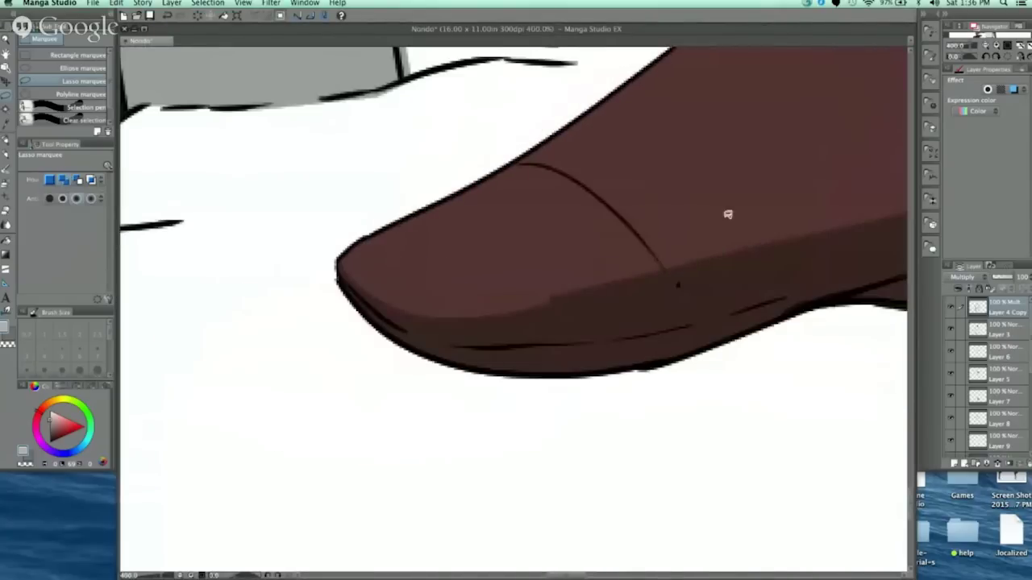
key("ctrl+z")
Step: Lasso the toe cap in one smooth curve from the tip to past the toe seam and clear the shadow inside
mouse_move(777, 238)
left_mouse_down()
mouse_move(476, 322)
mouse_move(355, 213)
mouse_move(427, 200)
left_mouse_up()
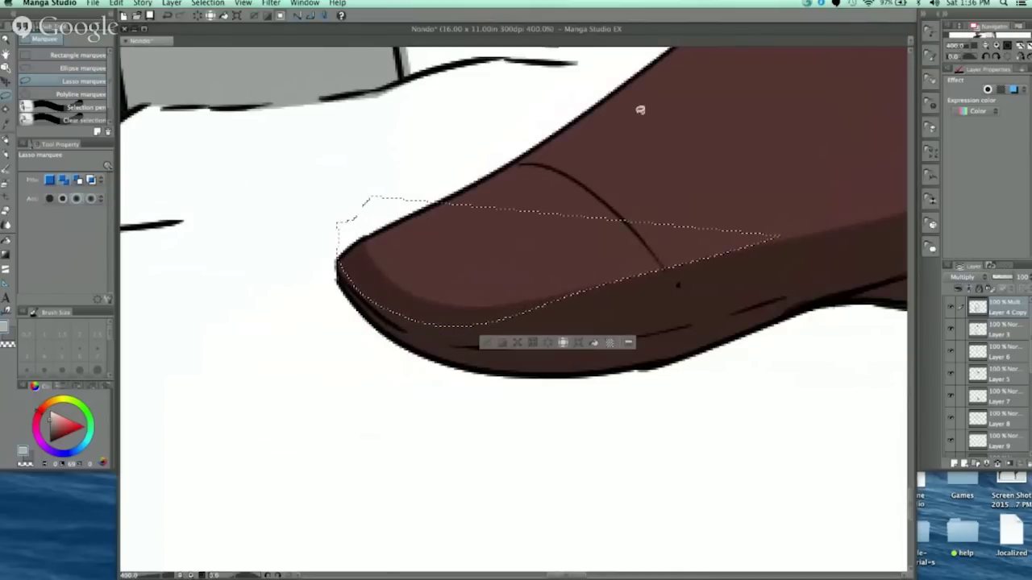
key("Delete")
left_click(487, 343)
left_click_drag(837, 288, 600, 280)
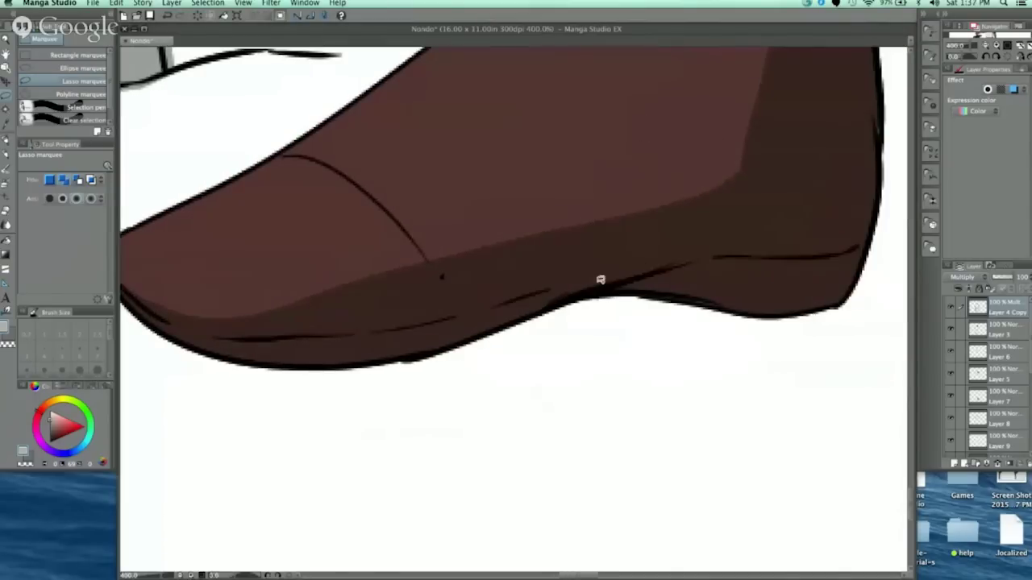
scroll(600, 280, "down", 3)
scroll(548, 328, "up", 1)
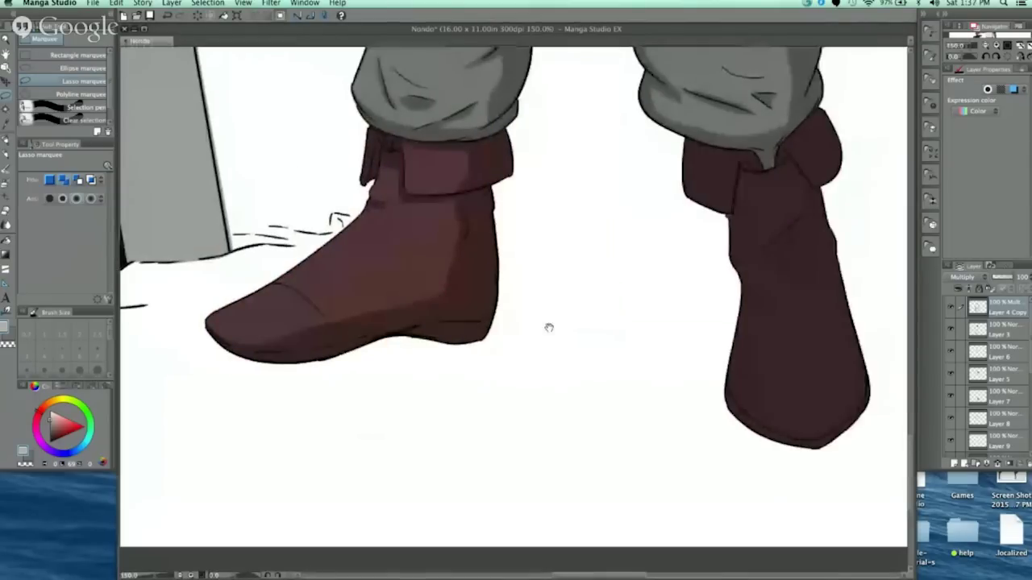
scroll(483, 290, "up", 3)
mouse_move(417, 204)
left_mouse_down()
mouse_move(362, 336)
mouse_move(347, 214)
left_mouse_up()
left_click(658, 238)
scroll(658, 237, "down", 5)
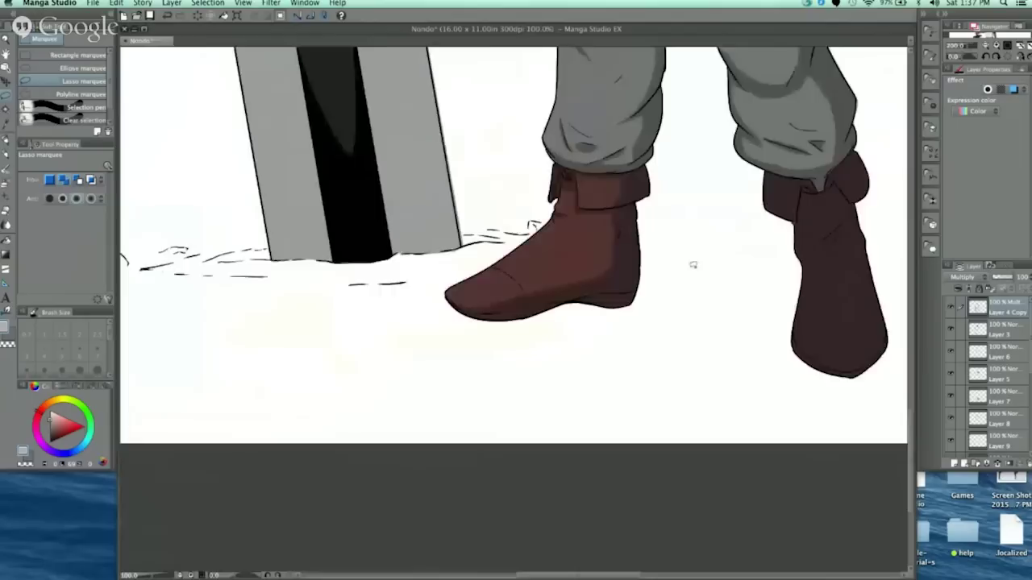
Step: Lasso the front of the other boot from the cuff opening down to the toe and clear its shadow
left_click_drag(742, 271, 446, 311)
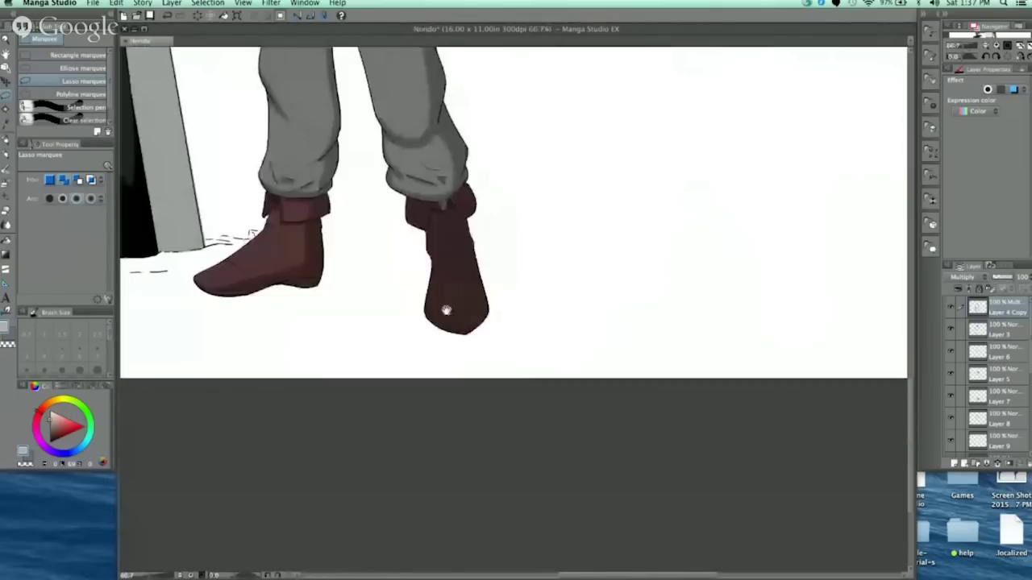
scroll(446, 311, "up", 2)
mouse_move(343, 161)
left_mouse_down()
mouse_move(373, 221)
mouse_move(391, 322)
mouse_move(392, 422)
mouse_move(296, 364)
mouse_move(299, 259)
left_mouse_up()
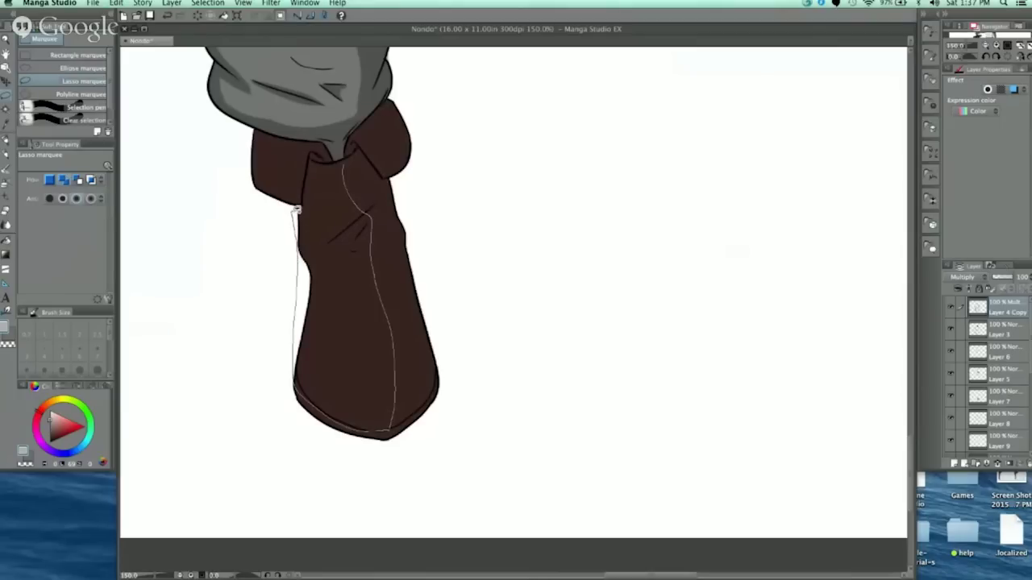
left_click_drag(354, 149, 345, 163)
key("Delete")
left_click(271, 447)
Step: Lasso the lower front of this boot and clear more shadow, moving the shadow edge closer to the outer side
mouse_move(478, 290)
left_mouse_down()
mouse_move(646, 239)
mouse_move(435, 272)
mouse_move(435, 350)
mouse_move(408, 373)
mouse_move(298, 315)
left_mouse_up()
scroll(645, 239, "down", 5)
scroll(435, 272, "up", 5)
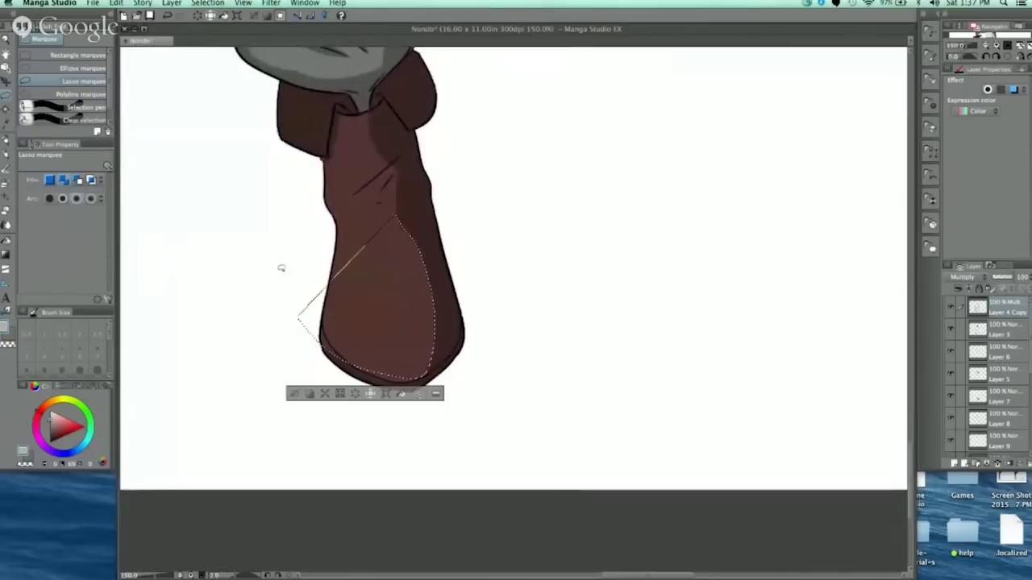
key("super+d")
left_click_drag(511, 274, 487, 339)
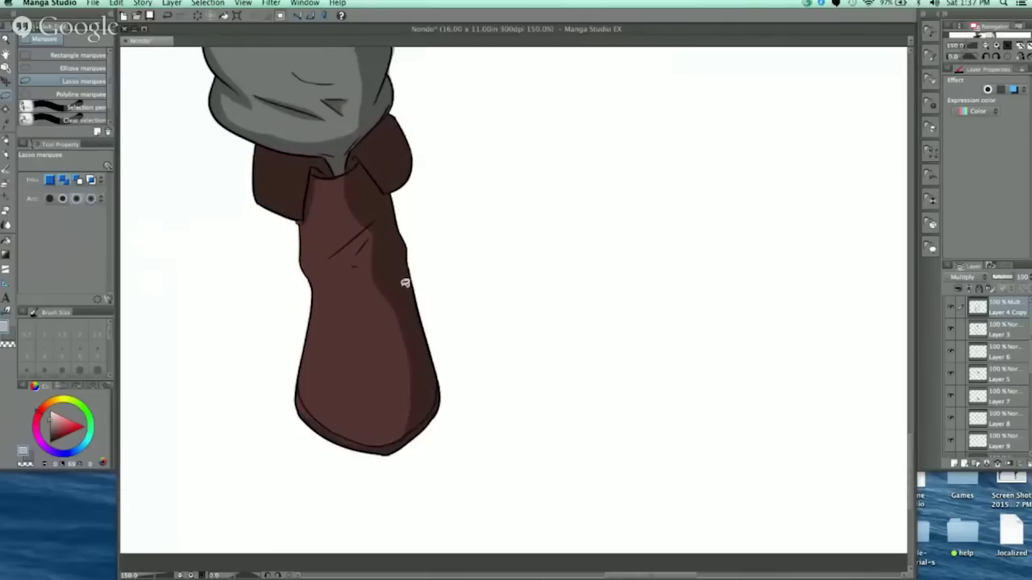
Step: Trim the boot's shadow edge again around the toe, past the ankle creases and up to the cuff opening
left_click_drag(369, 276, 323, 420)
key("Delete")
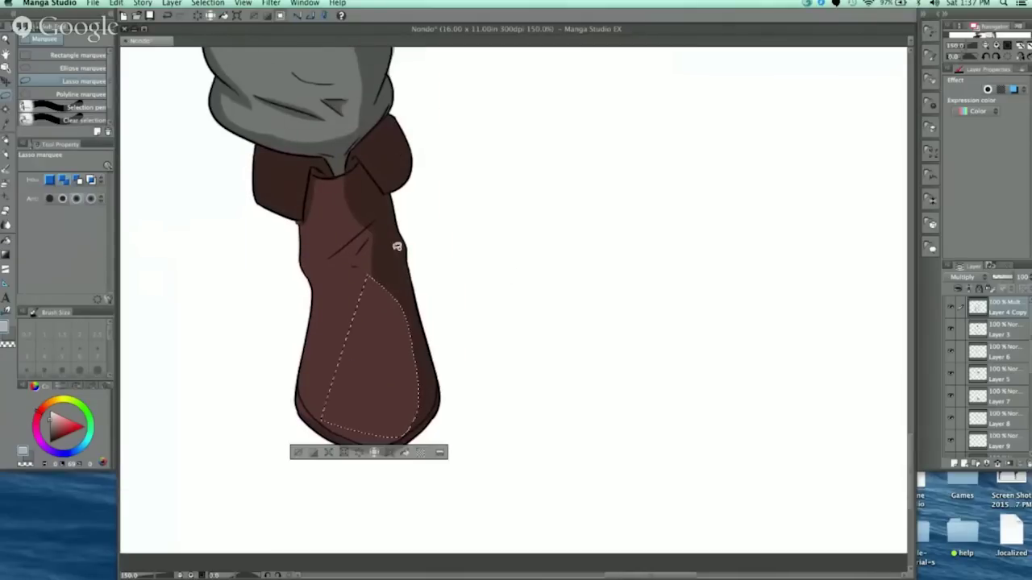
mouse_move(359, 225)
left_mouse_down()
mouse_move(365, 307)
mouse_move(365, 224)
left_mouse_up()
left_click_drag(352, 168, 339, 176)
key("Delete")
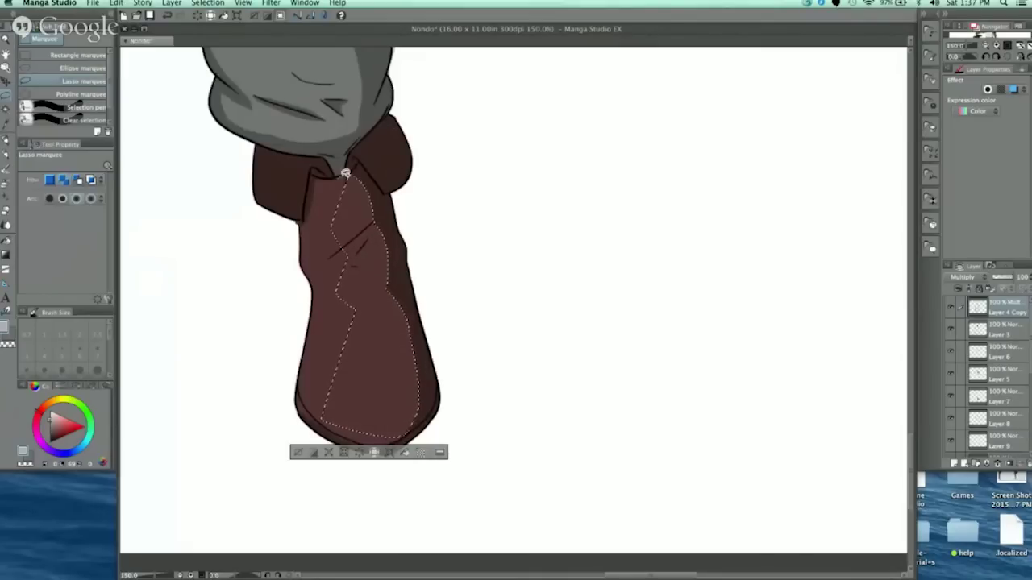
Step: Finish clearing the shadow on the boot's front, and lasso the face of its left cuff flap and clear the shadow inside
left_click_drag(339, 392, 382, 353)
key("super+d")
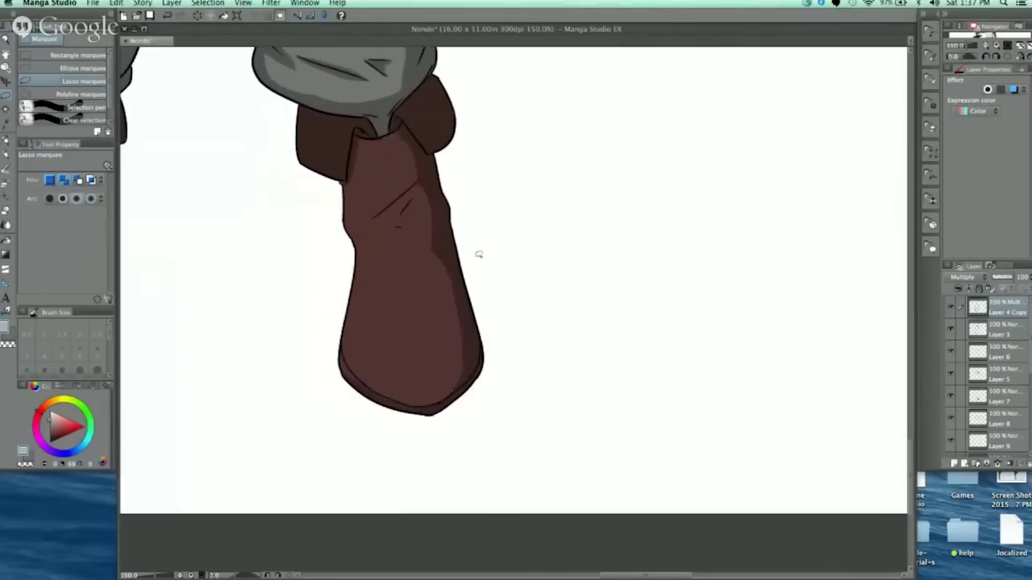
scroll(478, 255, "up", 2)
scroll(478, 254, "left", 2)
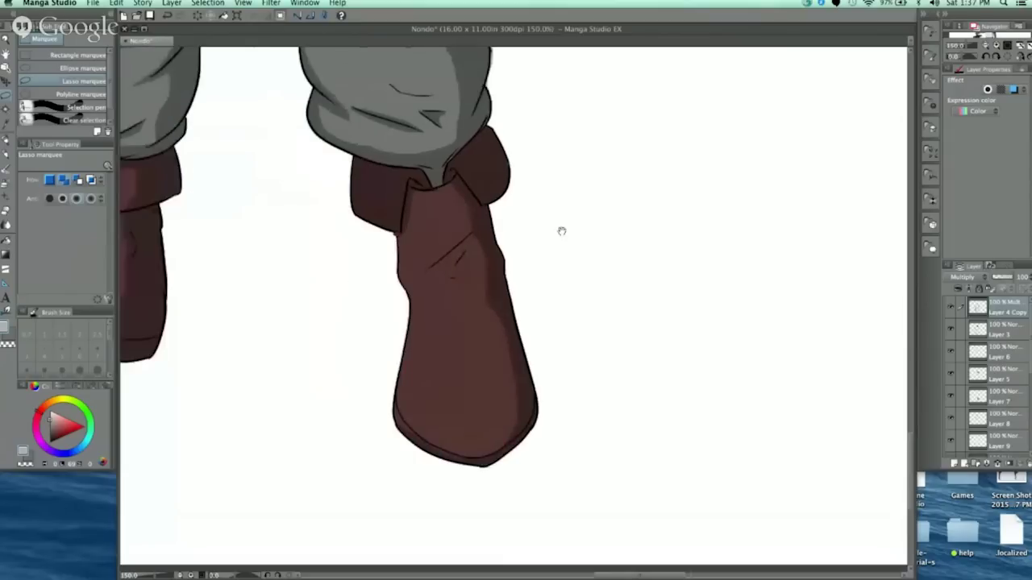
left_click_drag(561, 232, 646, 324)
key("super+plus")
key("super+plus")
key("super+plus")
scroll(442, 233, "up", 1)
scroll(442, 233, "left", 1)
mouse_move(449, 223)
left_mouse_down()
mouse_move(430, 363)
mouse_move(342, 337)
mouse_move(322, 184)
mouse_move(442, 212)
mouse_move(449, 223)
left_mouse_up()
key("Delete")
key("super+d")
Step: Lasso a narrow strip along the lower fold edge of the left cuff flap and fill it with shadow
key("super+minus")
key("super+minus")
key("super+minus")
key("super+minus")
key("super+minus")
key("super+minus")
left_click_drag(634, 216, 539, 252)
key("super+plus")
scroll(455, 267, "up", 5)
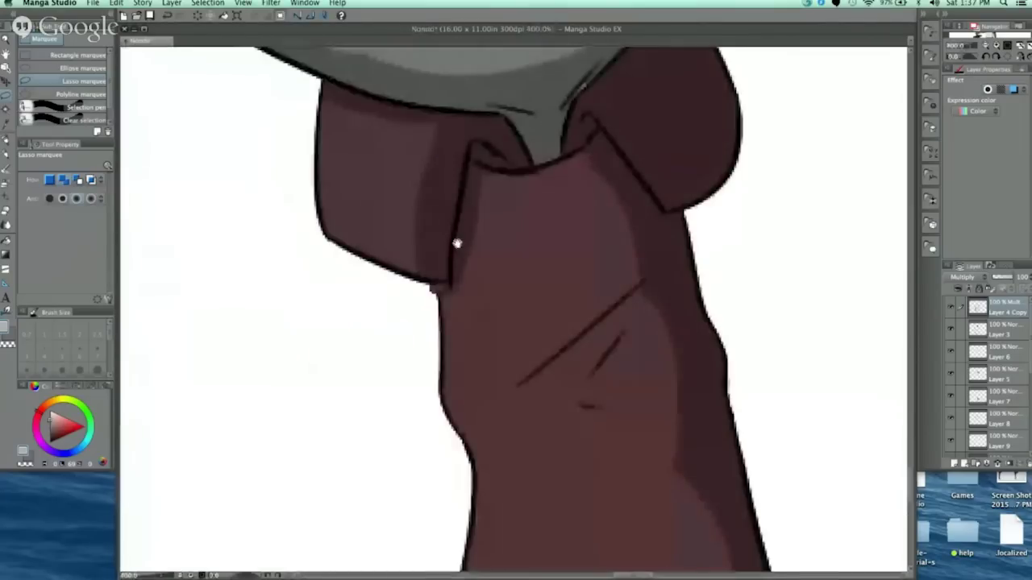
mouse_move(452, 208)
left_mouse_down()
mouse_move(424, 320)
mouse_move(396, 283)
mouse_move(454, 196)
mouse_move(450, 203)
left_mouse_up()
left_click(465, 214)
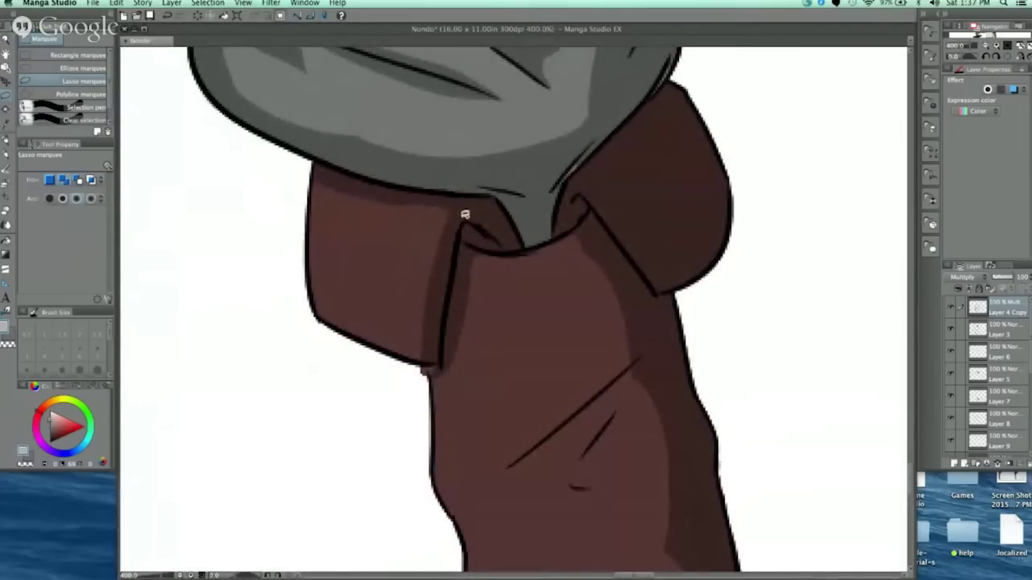
left_click_drag(450, 367, 448, 376)
left_click(431, 365)
left_click(468, 396)
left_click(360, 394)
Step: Lasso a thin strip along the fold edge of the right cuff flap and clear the shadow inside
left_click_drag(504, 190, 500, 240)
left_click_drag(701, 238, 653, 305)
left_click_drag(657, 260, 518, 205)
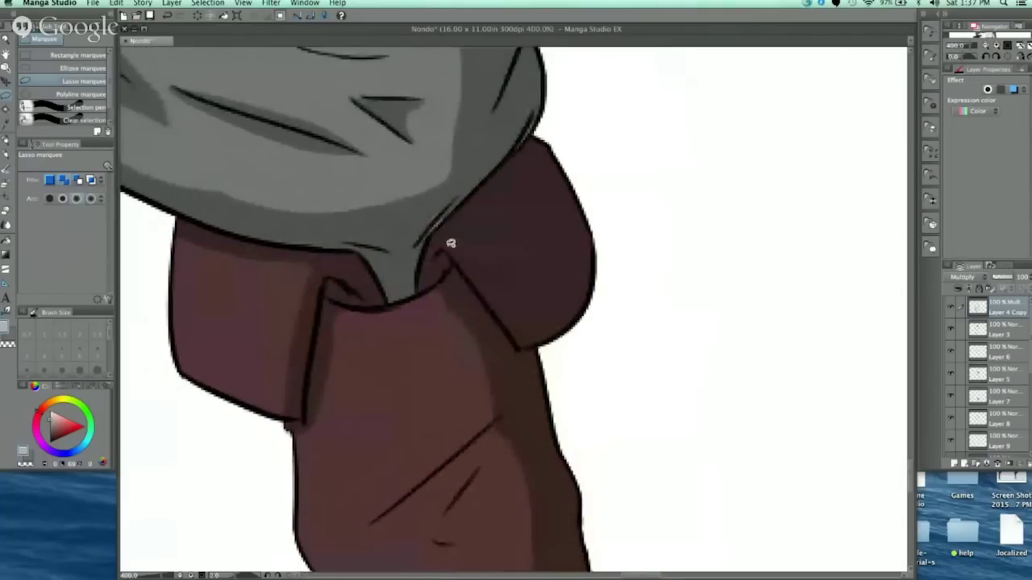
mouse_move(486, 264)
left_mouse_down()
mouse_move(531, 346)
mouse_move(471, 276)
left_mouse_up()
left_click_drag(448, 233, 448, 235)
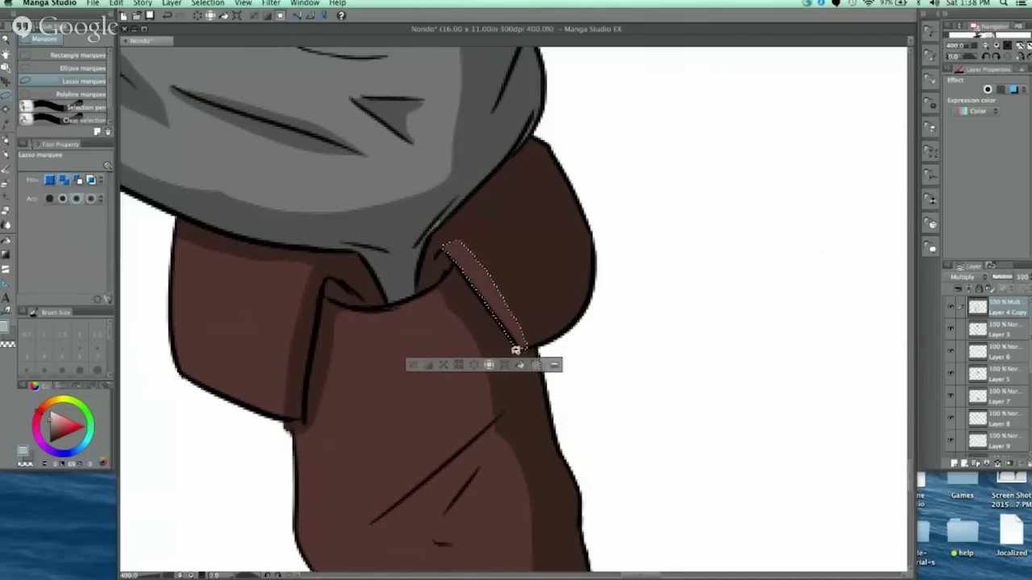
left_click(412, 365)
Step: Check the shading on the whole figure and save the drawing
scroll(615, 175, "down", 4)
left_click_drag(616, 221, 605, 263)
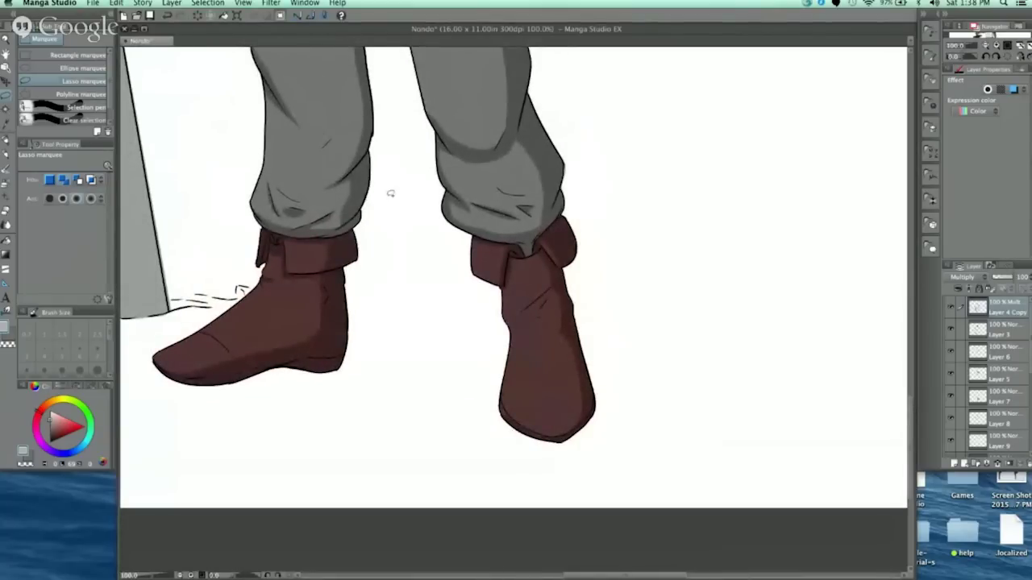
scroll(621, 212, "down", 5)
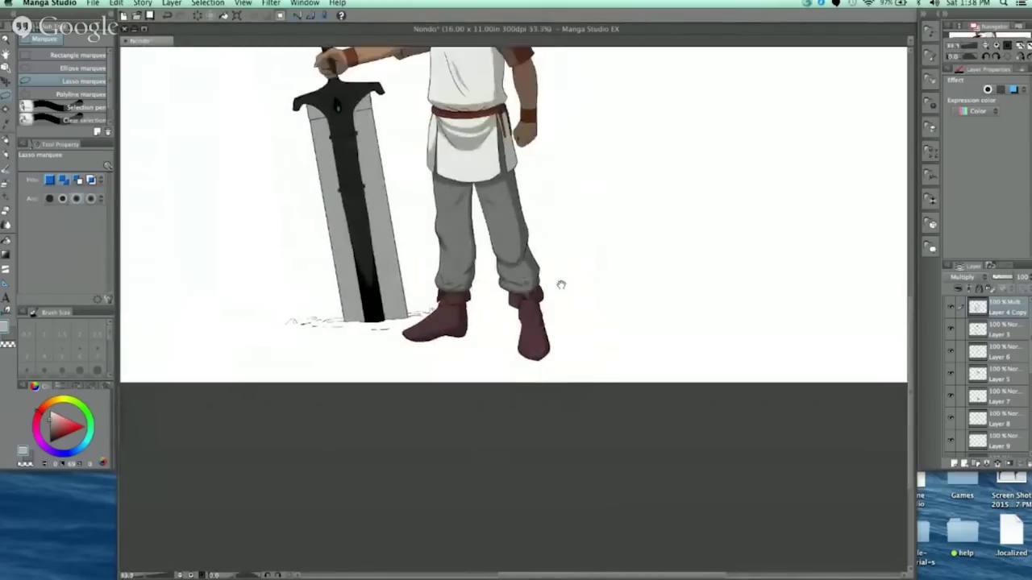
left_click_drag(528, 306, 525, 354)
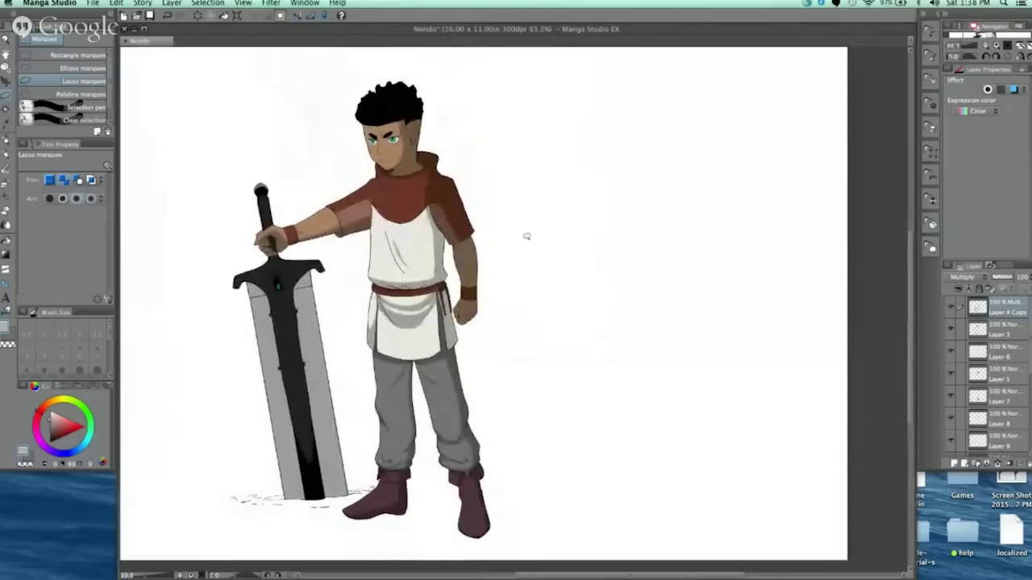
key("super+s")
Step: Lasso the inner side of the hanging arm from the cowl's shoulder through the sleeve and forearm to the fist and clear its shadow
left_click_drag(496, 230, 499, 272)
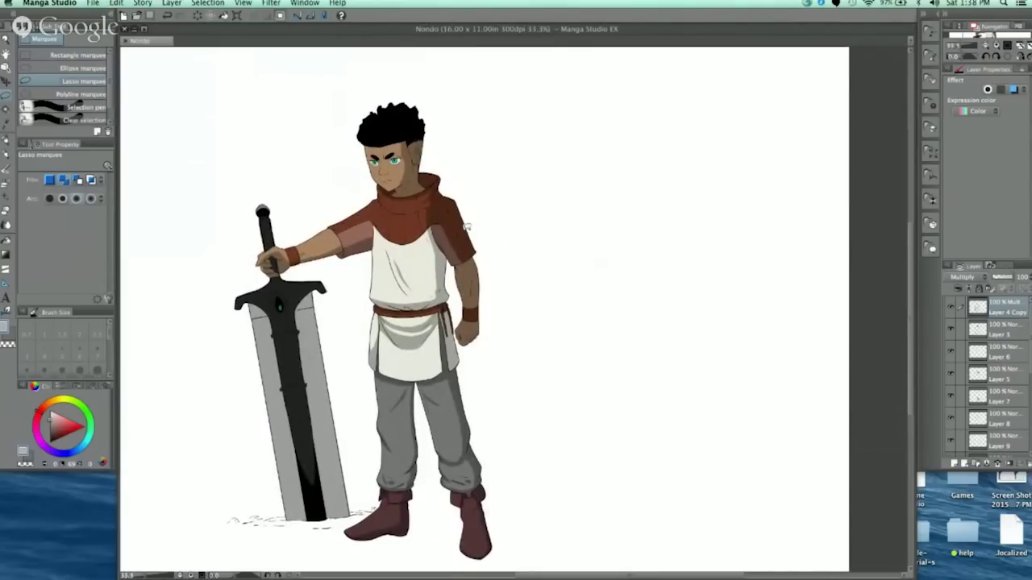
left_click_drag(503, 279, 496, 296)
scroll(426, 233, "up", 3)
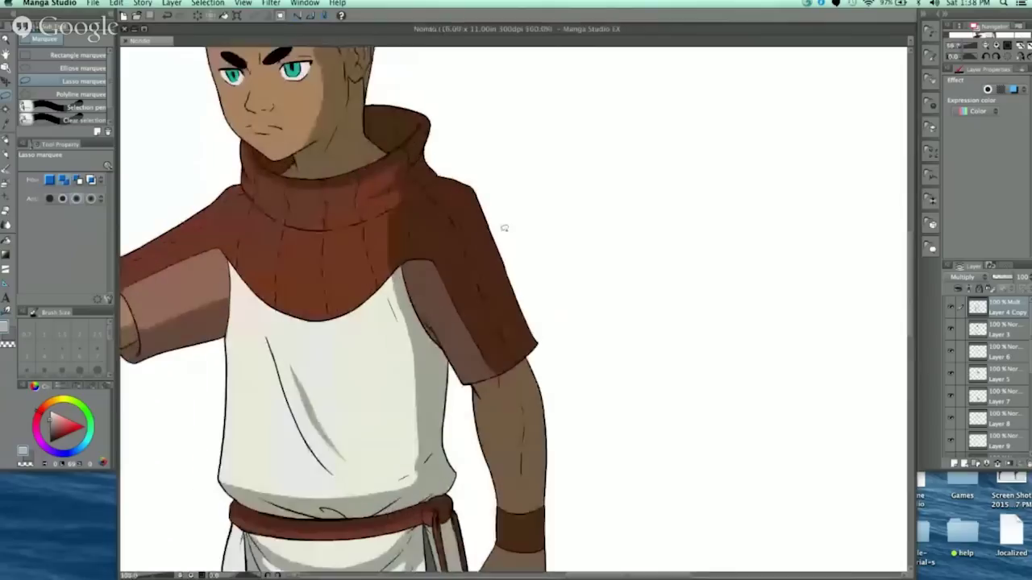
mouse_move(564, 371)
left_mouse_down()
mouse_move(473, 185)
mouse_move(478, 249)
mouse_move(486, 204)
mouse_move(493, 231)
mouse_move(472, 323)
mouse_move(465, 295)
left_mouse_up()
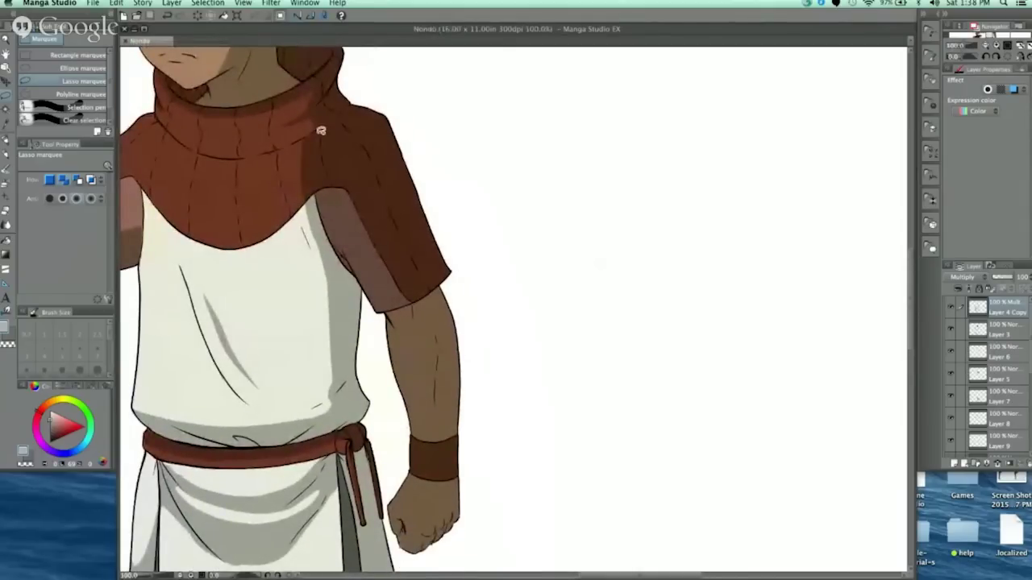
left_click_drag(337, 137, 390, 255)
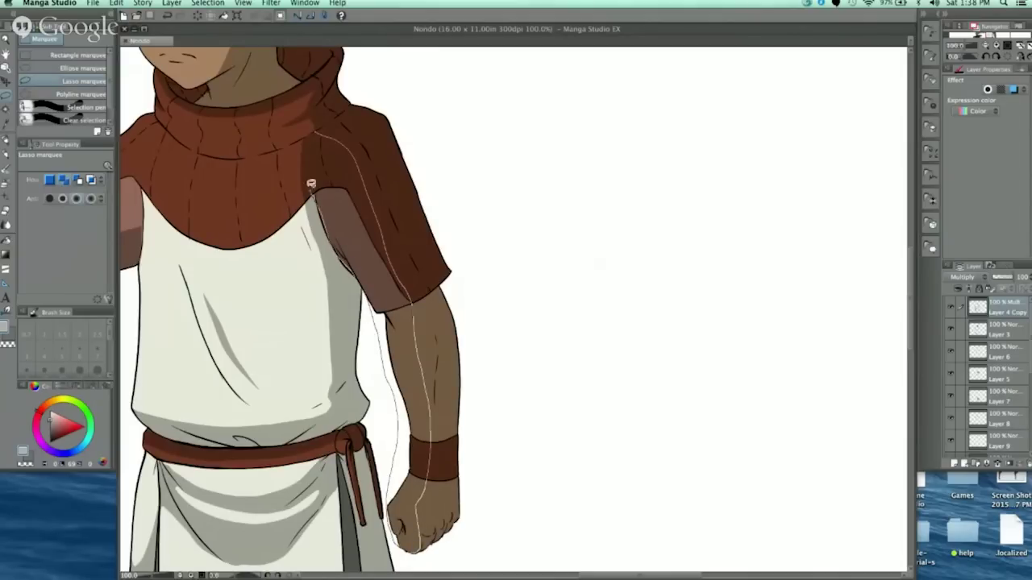
left_click_drag(304, 143, 308, 130)
left_click(295, 562)
scroll(525, 274, "down", 5)
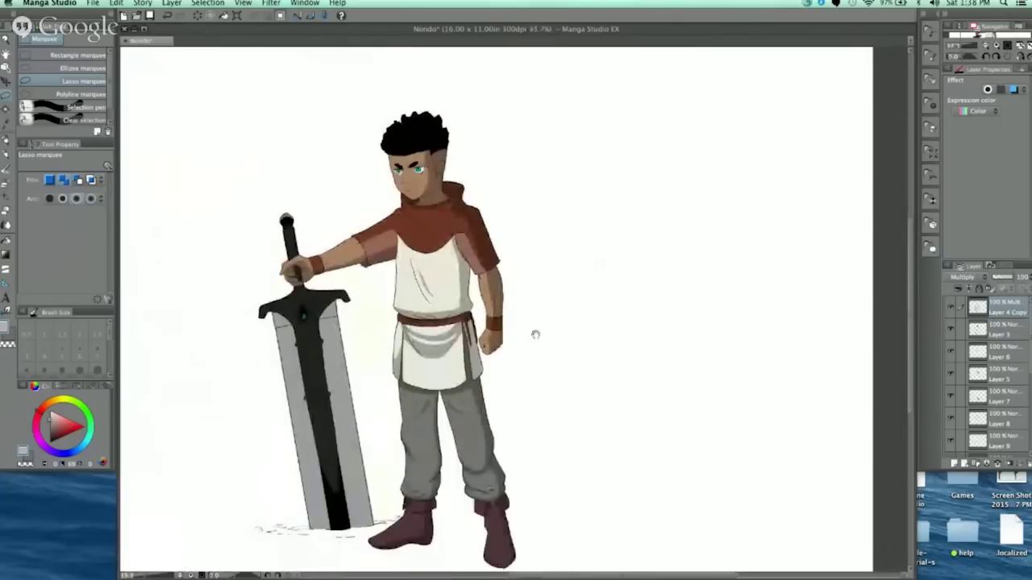
left_click_drag(536, 335, 511, 330)
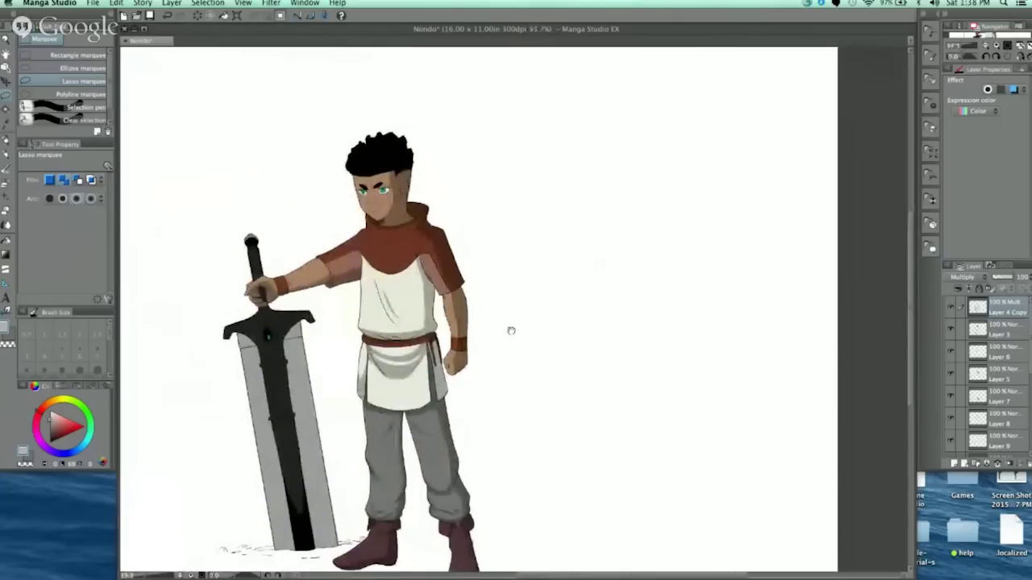
Step: Lasso the leftover shadow slivers around the cowl's hem and the top of the tunic beside the armpit and clear them
scroll(416, 279, "up", 8)
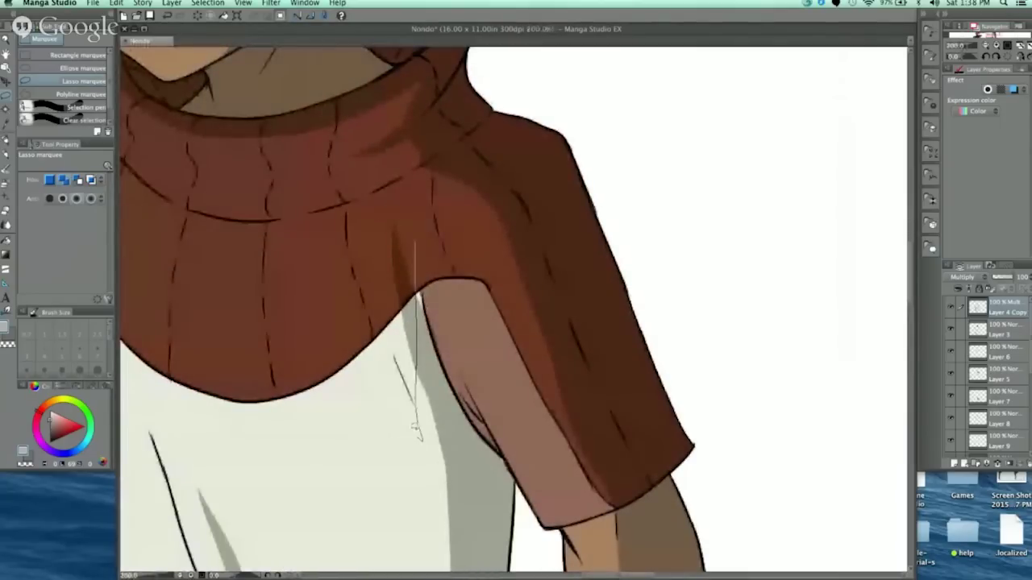
left_click_drag(416, 428, 411, 238)
key("Delete")
left_click(329, 458)
scroll(527, 274, "down", 3)
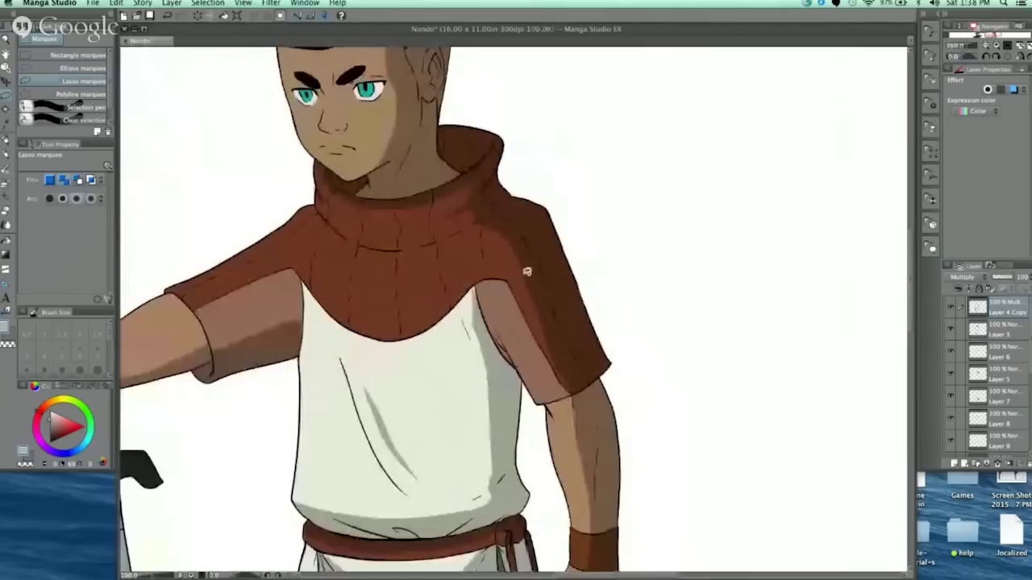
scroll(468, 260, "up", 3)
mouse_move(411, 256)
left_mouse_down()
mouse_move(418, 330)
mouse_move(364, 330)
mouse_move(373, 150)
left_mouse_up()
right_click(434, 173)
left_click(433, 174)
key("Delete")
left_click(311, 433)
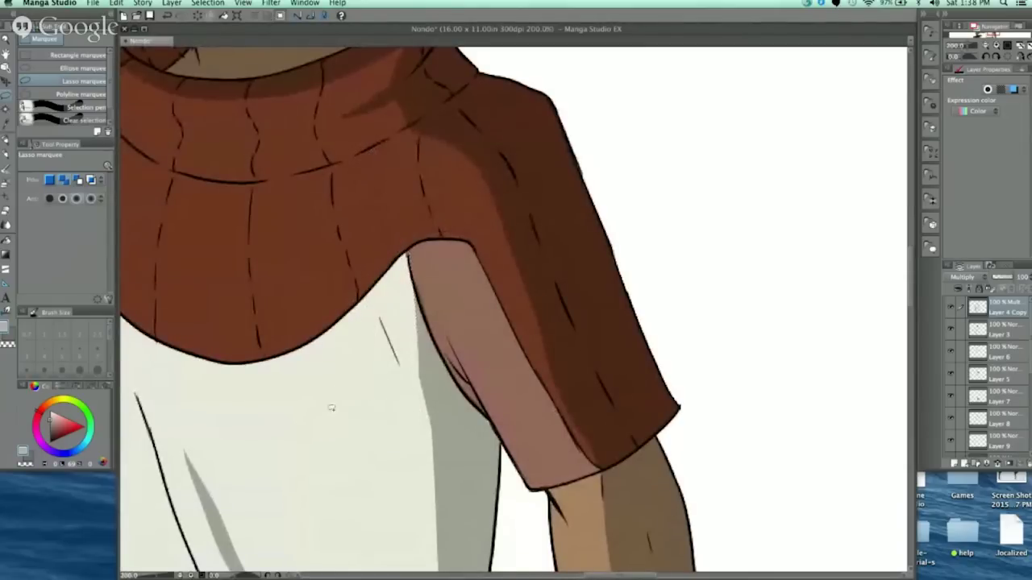
Step: Lasso the armpit folds between the tunic edge and the inner sleeve and fill them with shadow
scroll(539, 265, "down", 4)
scroll(470, 252, "up", 2)
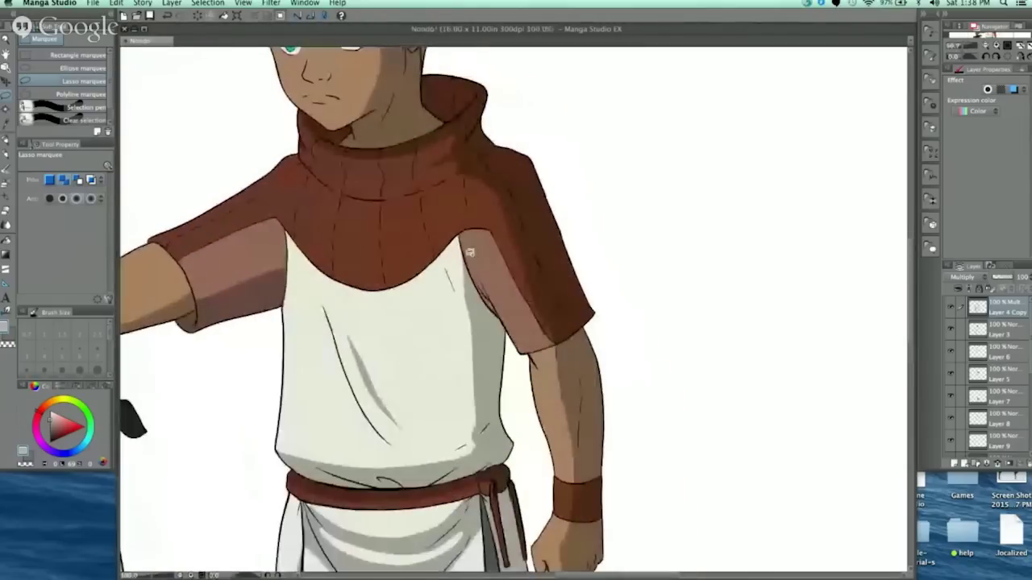
scroll(470, 252, "up", 2)
left_click_drag(416, 173, 579, 456)
left_click_drag(542, 366, 427, 198)
left_click(530, 480)
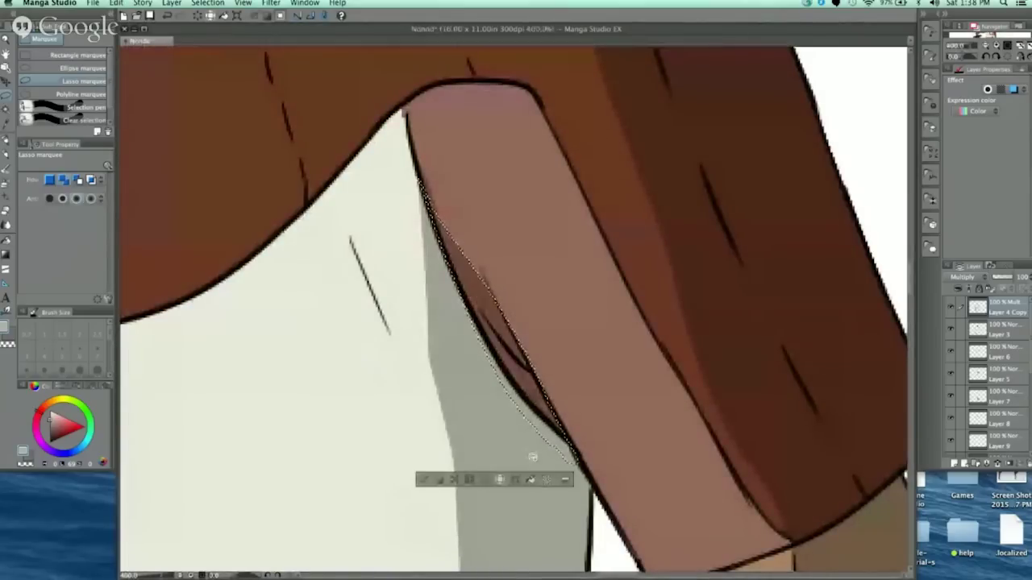
left_click(422, 479)
scroll(444, 431, "down", 6)
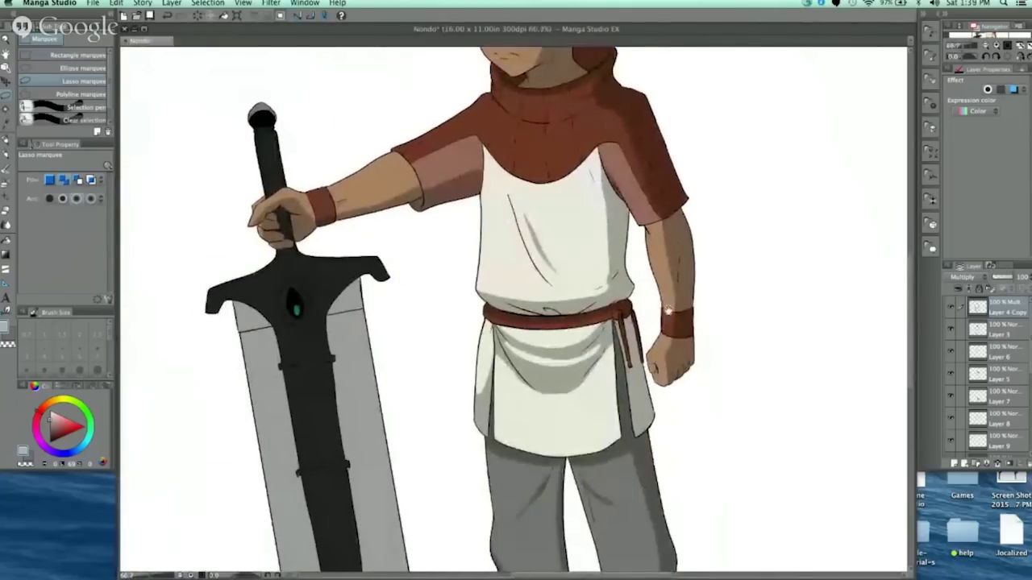
Step: Lasso a curved shape under the nose between the nostrils and fill it with shadow
left_click_drag(668, 310, 657, 276)
scroll(657, 277, "up", 10)
scroll(657, 276, "left", 2)
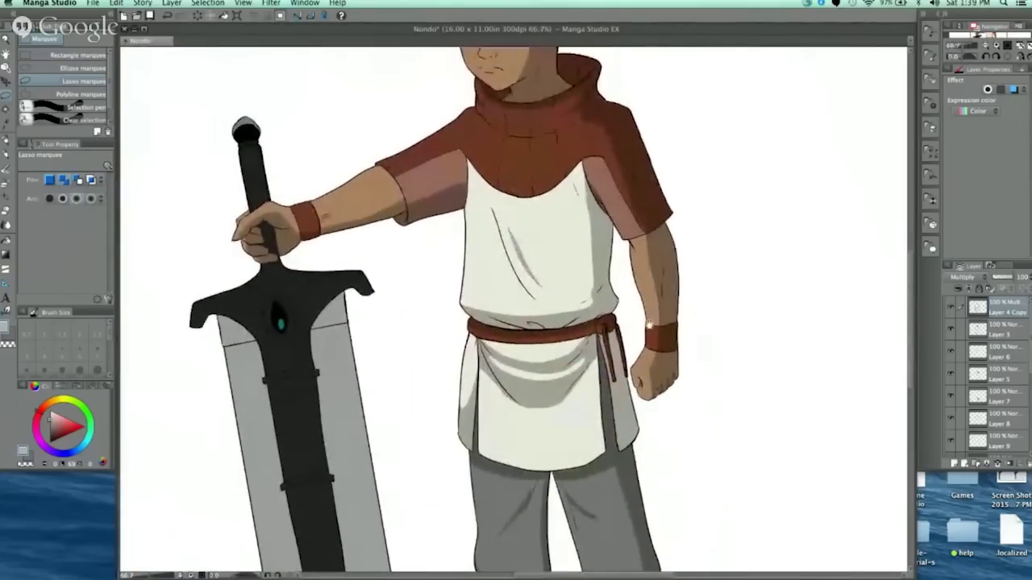
scroll(489, 214, "up", 10)
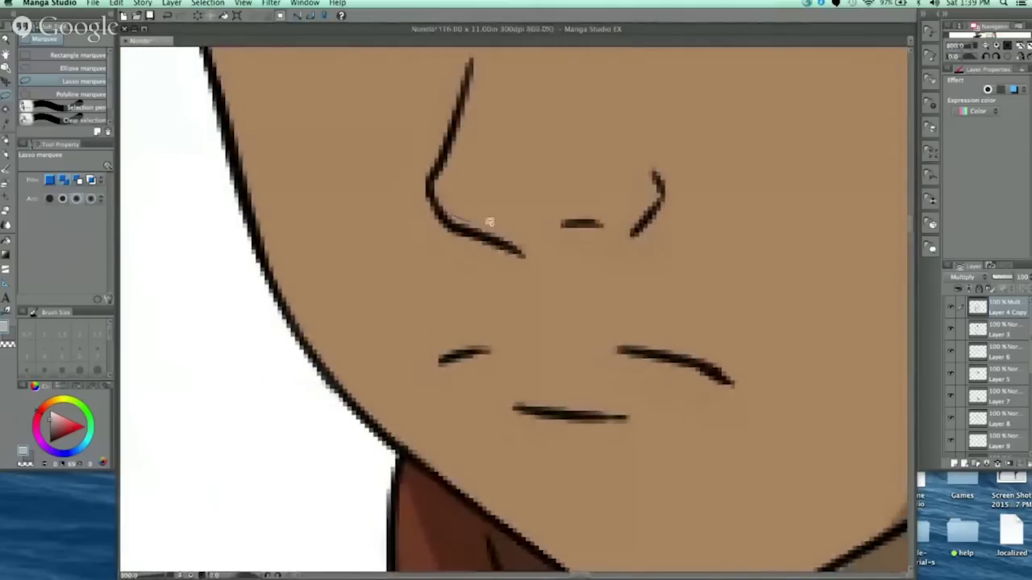
mouse_move(489, 222)
left_mouse_down()
mouse_move(649, 213)
mouse_move(473, 261)
mouse_move(442, 219)
left_mouse_up()
scroll(656, 272, "down", 1)
left_click(589, 283)
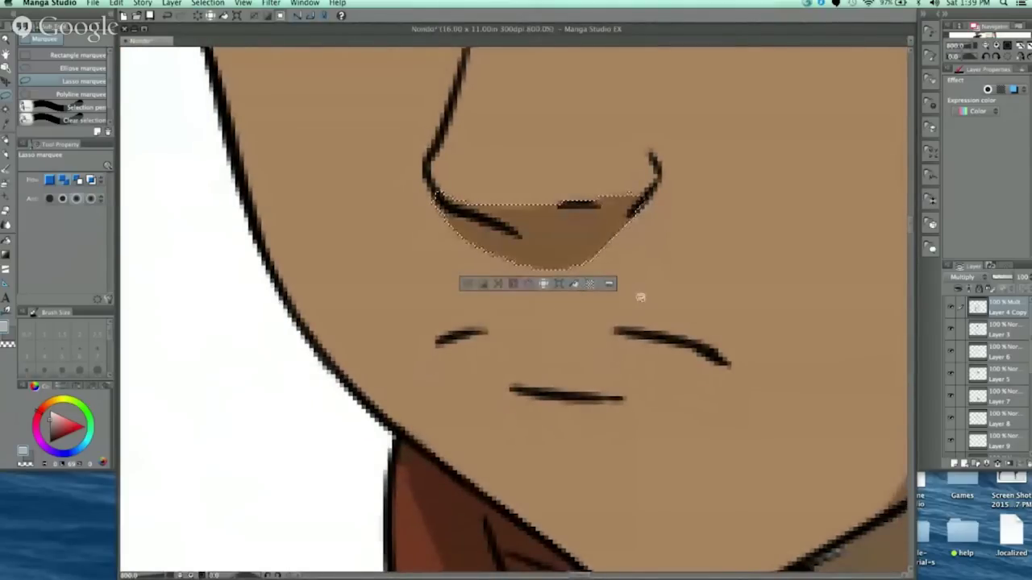
Step: Lasso a rounded shape below the lower lip line and fill it with shadow
scroll(640, 292, "down", 6)
mouse_move(528, 267)
left_mouse_down()
mouse_move(592, 270)
mouse_move(670, 300)
mouse_move(636, 334)
mouse_move(528, 279)
left_mouse_up()
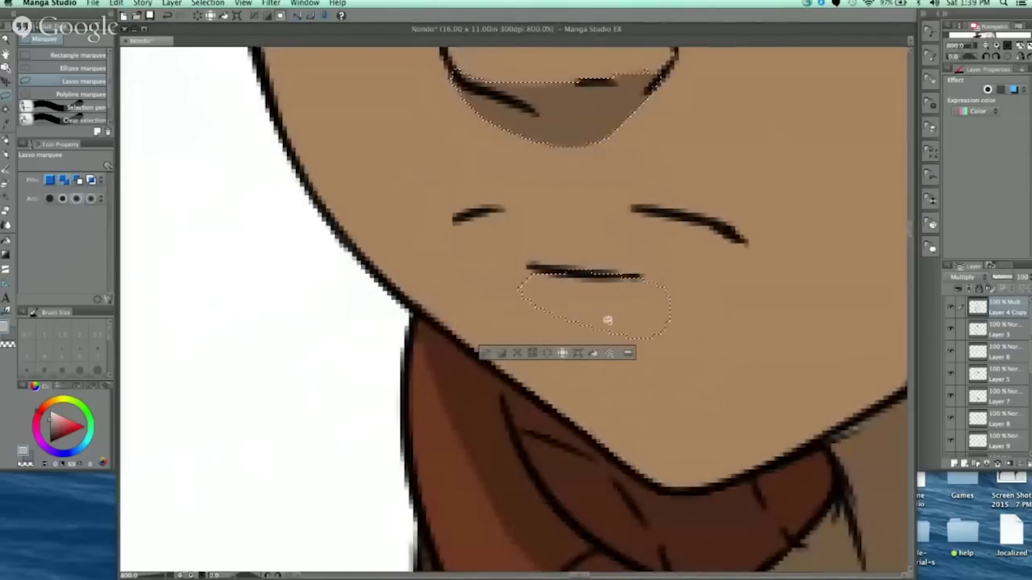
left_click(593, 353)
key("super+d")
Step: Undo the shadow fill below the lower lip and drop the selection
scroll(645, 269, "up", 3)
scroll(677, 338, "down", 5)
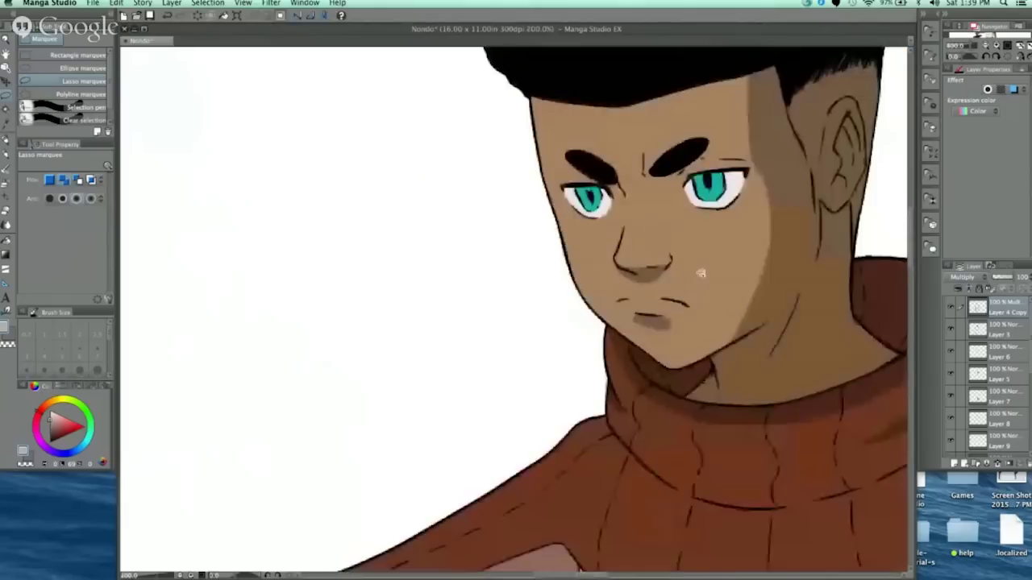
scroll(684, 336, "up", 4)
key("super+z")
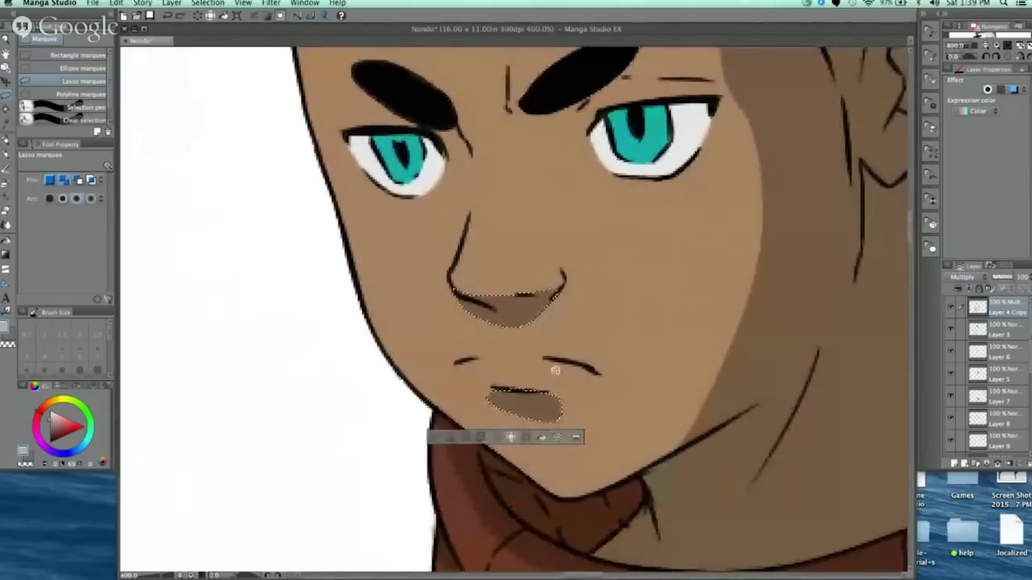
key("super+z")
left_click(551, 384)
left_click_drag(568, 390, 574, 376)
scroll(555, 342, "up", 1)
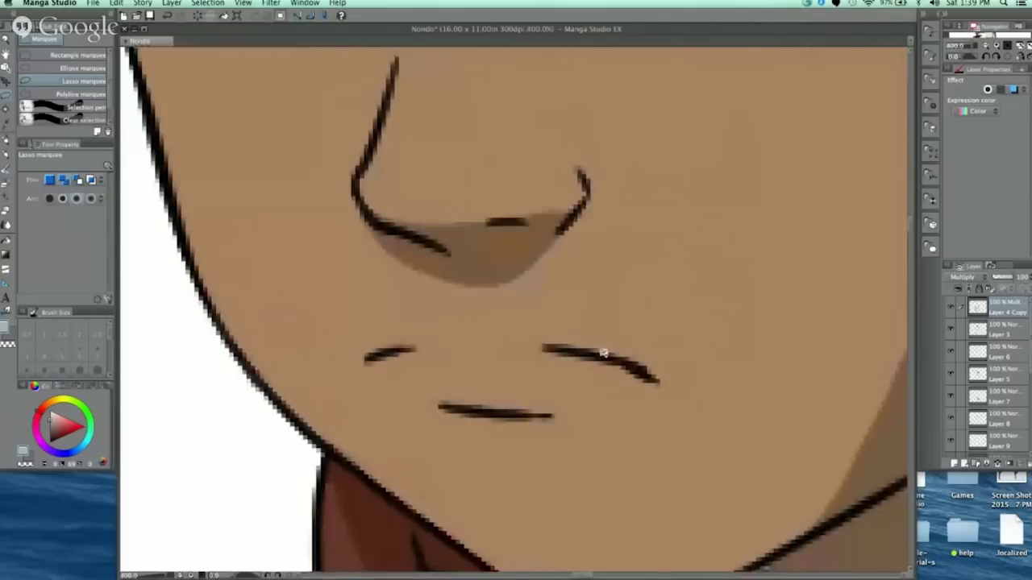
Step: Lasso the area beneath the right eyebrow down to the inner eye corner and fill it with shadow
left_click_drag(556, 337, 573, 307)
left_click_drag(621, 222, 590, 398)
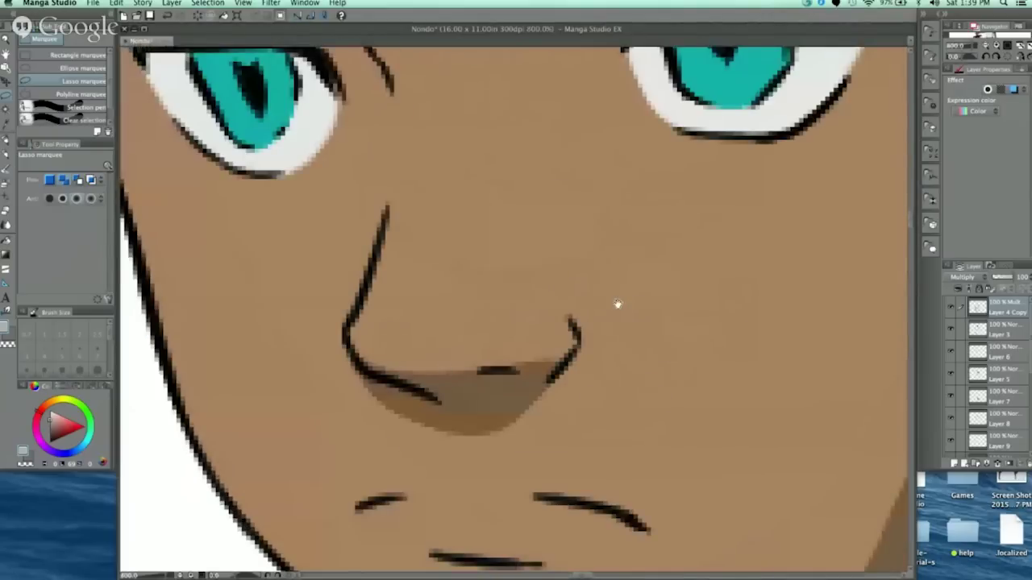
left_click_drag(589, 288, 583, 471)
left_click_drag(519, 219, 510, 288)
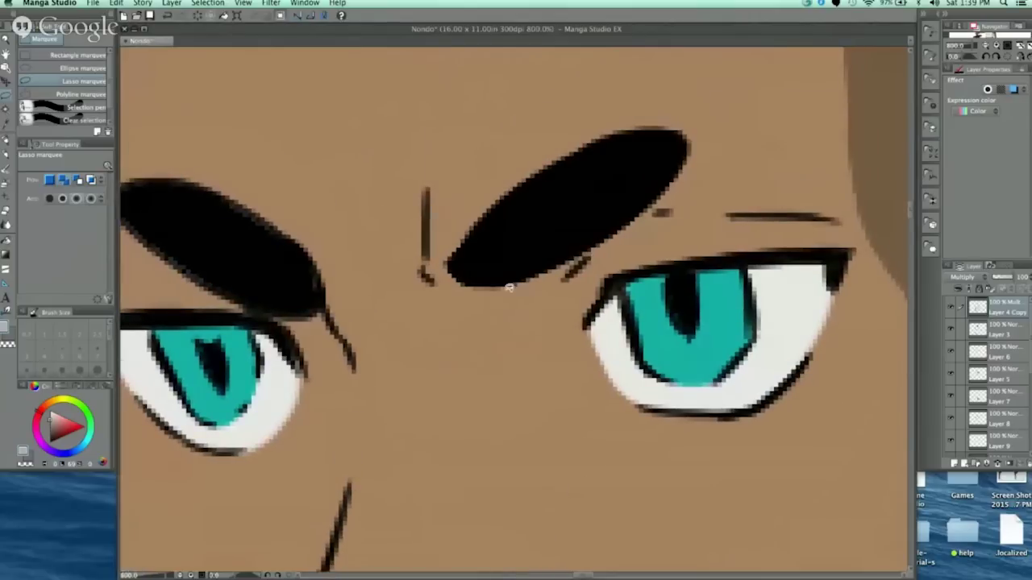
left_click_drag(675, 205, 510, 300)
left_click(622, 326)
left_click(518, 327)
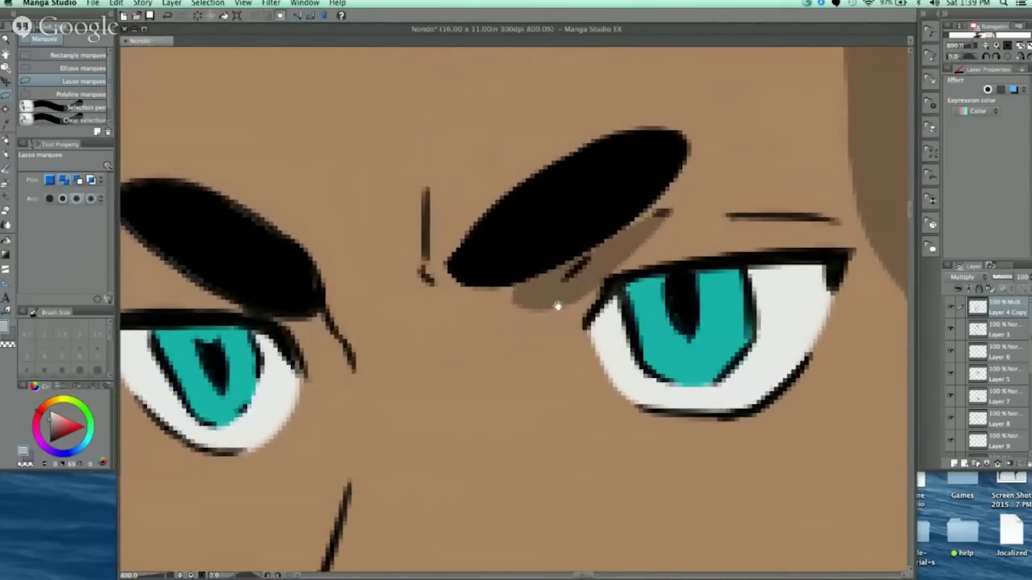
Step: Lasso the gap between the left eyebrow and the inner corner of the eye and fill it with shadow
left_click_drag(434, 283, 606, 263)
left_click_drag(385, 271, 479, 327)
left_click_drag(505, 293, 495, 283)
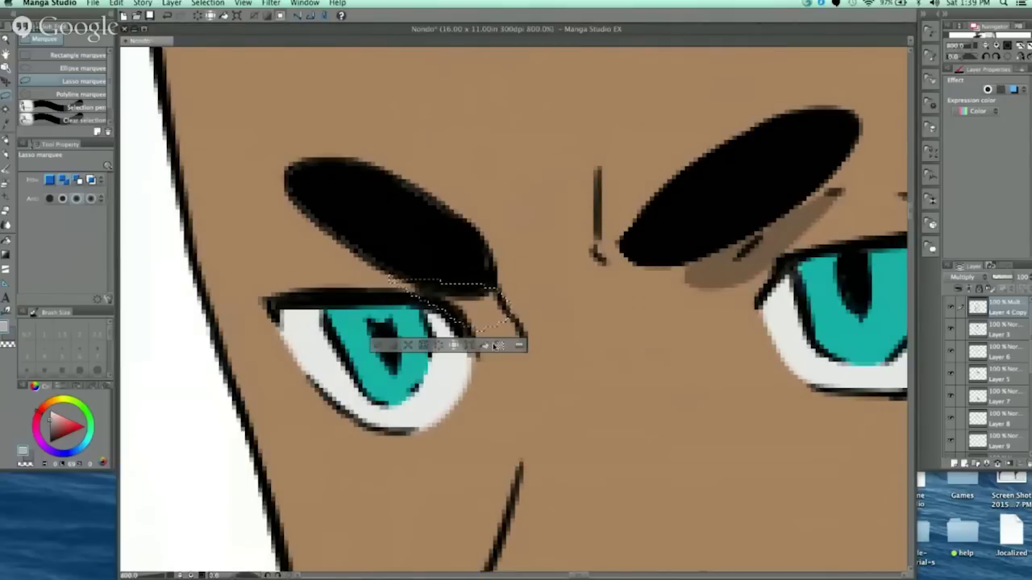
left_click(485, 346)
left_click(374, 344)
Step: Lasso a strip of the left eye just under the upper eyelid and fill it with shadow
left_click_drag(582, 272, 582, 271)
scroll(581, 271, "down", 3)
scroll(582, 270, "left", 3)
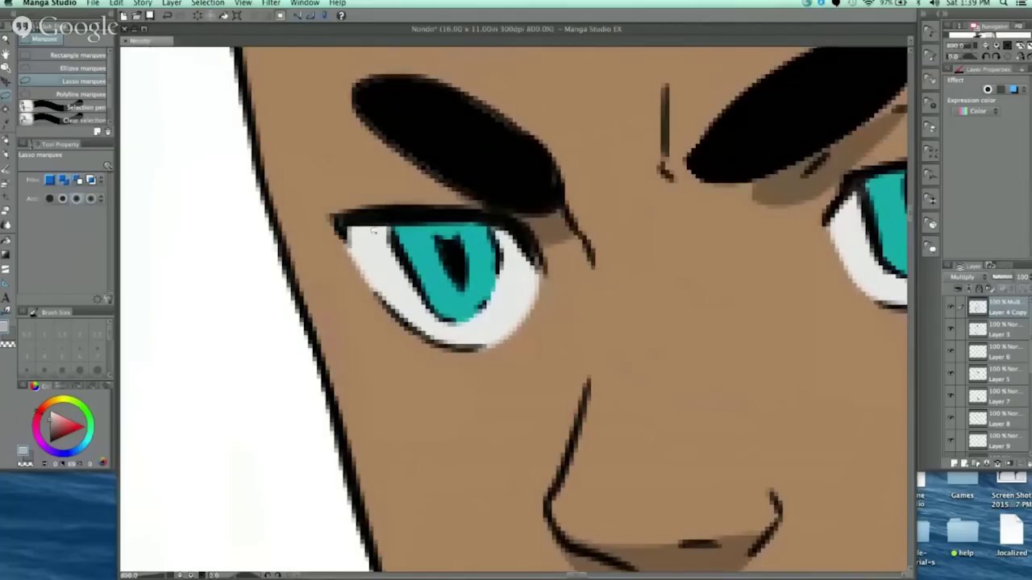
mouse_move(358, 234)
left_mouse_down()
mouse_move(446, 234)
mouse_move(523, 251)
left_mouse_up()
left_click_drag(465, 212, 338, 219)
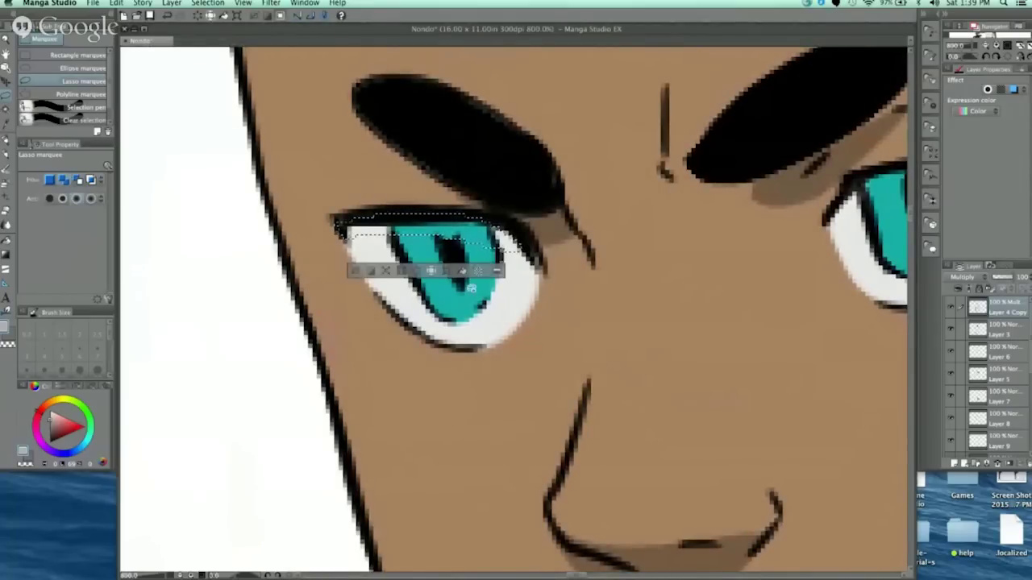
left_click(462, 270)
Step: Lasso a strip of the right eye just under the upper eyelid, fill it with shadow and drop the selection
scroll(733, 340, "right", 5)
mouse_move(500, 202)
left_mouse_down()
mouse_move(666, 158)
mouse_move(728, 168)
mouse_move(546, 203)
mouse_move(476, 229)
left_mouse_up()
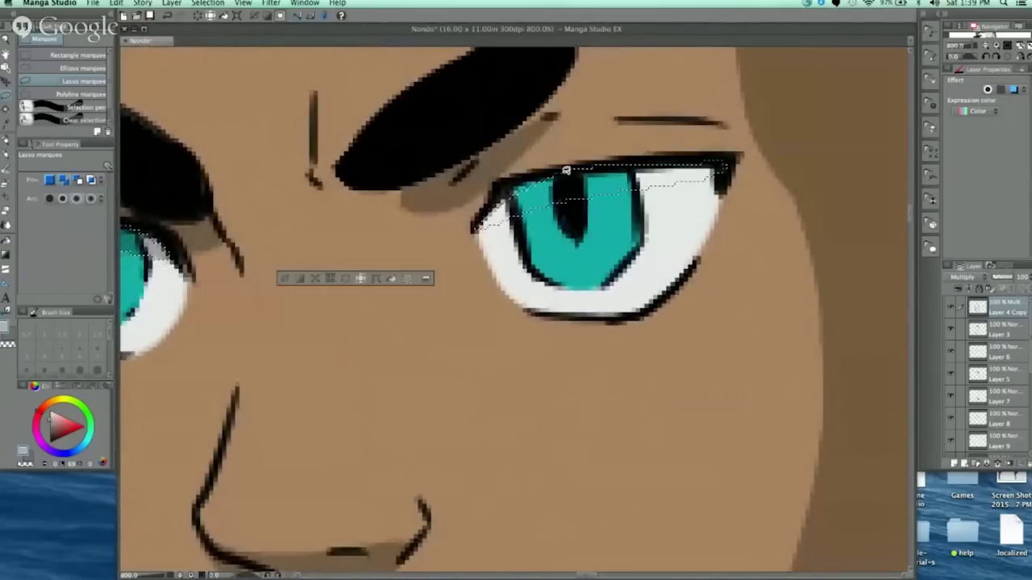
left_click(392, 278)
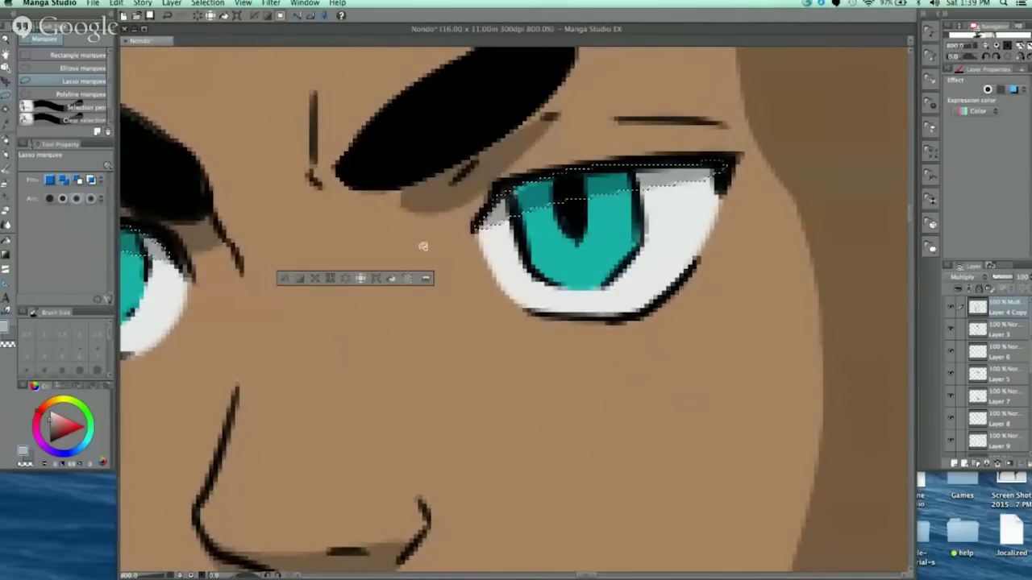
left_click(391, 278)
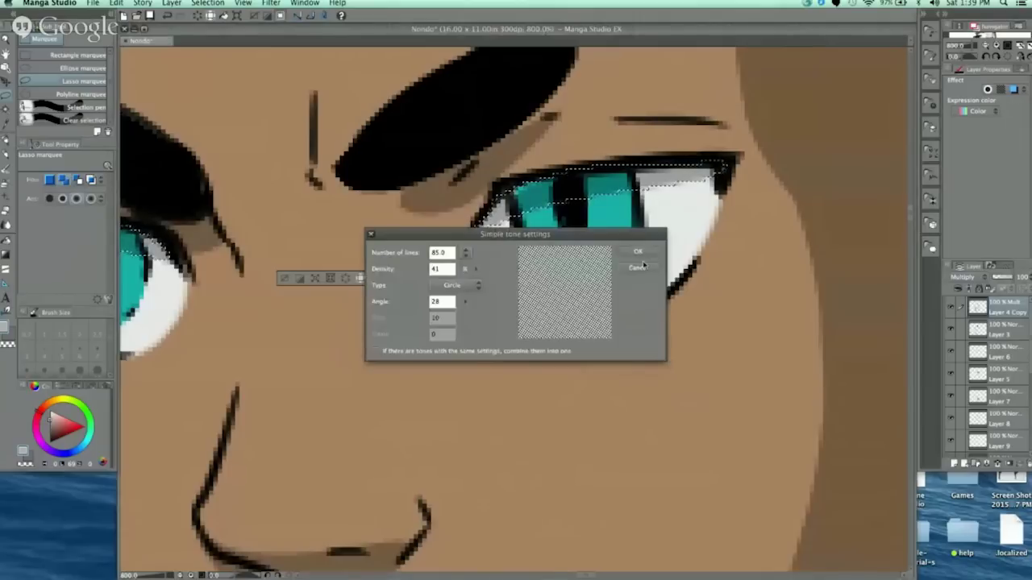
left_click(639, 267)
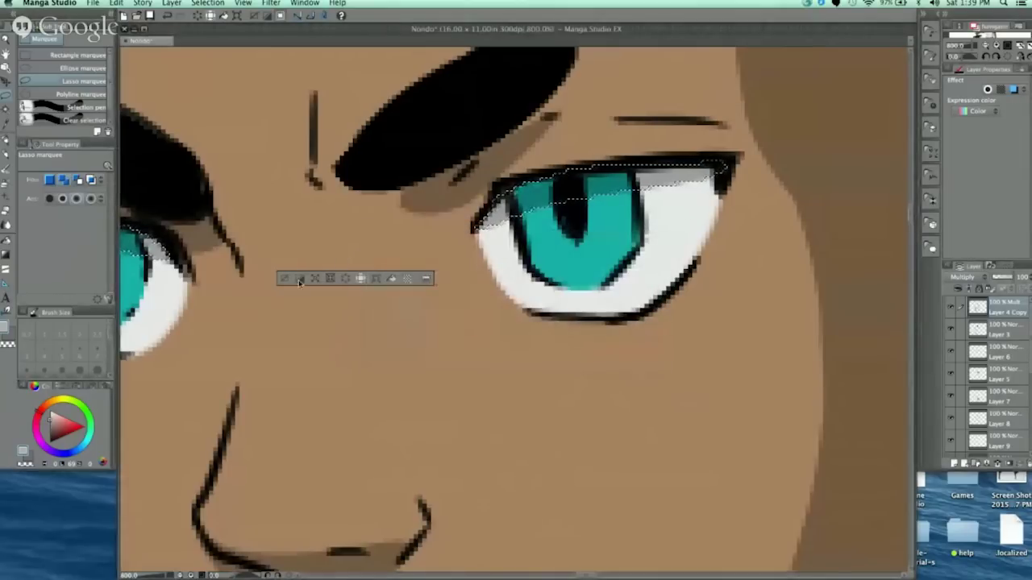
left_click(335, 259)
Step: Try to lasso and shade a narrow shape on the nose bridge between the eyes
scroll(692, 163, "down", 8)
left_click_drag(756, 240, 628, 254)
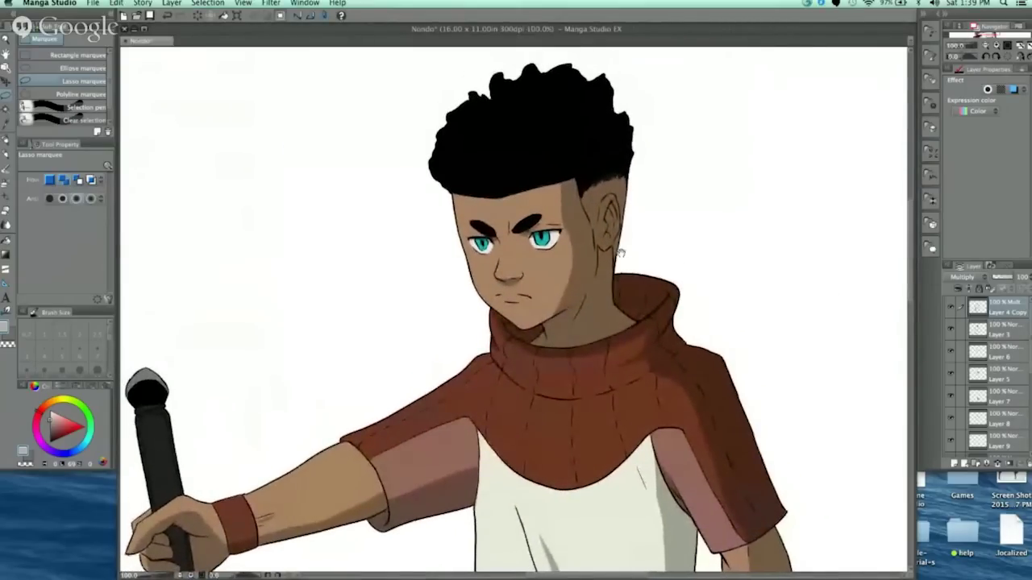
scroll(565, 258, "up", 5)
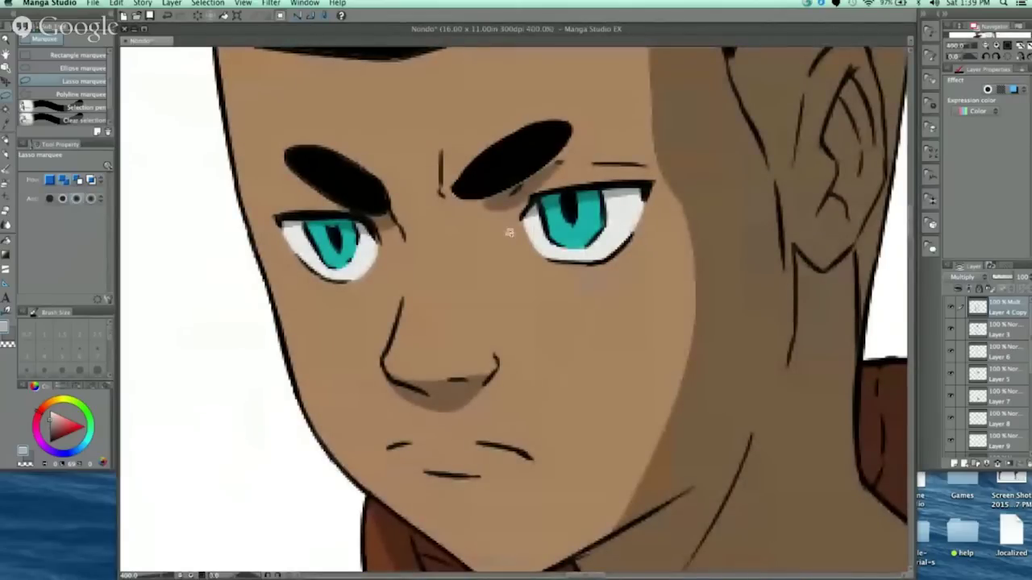
left_click_drag(475, 248, 466, 217)
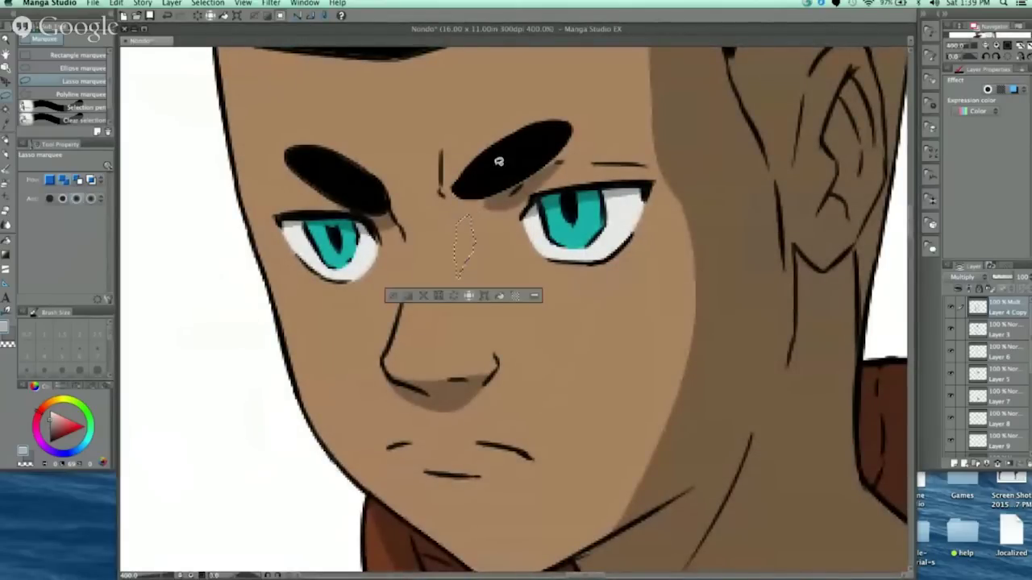
left_click(496, 264)
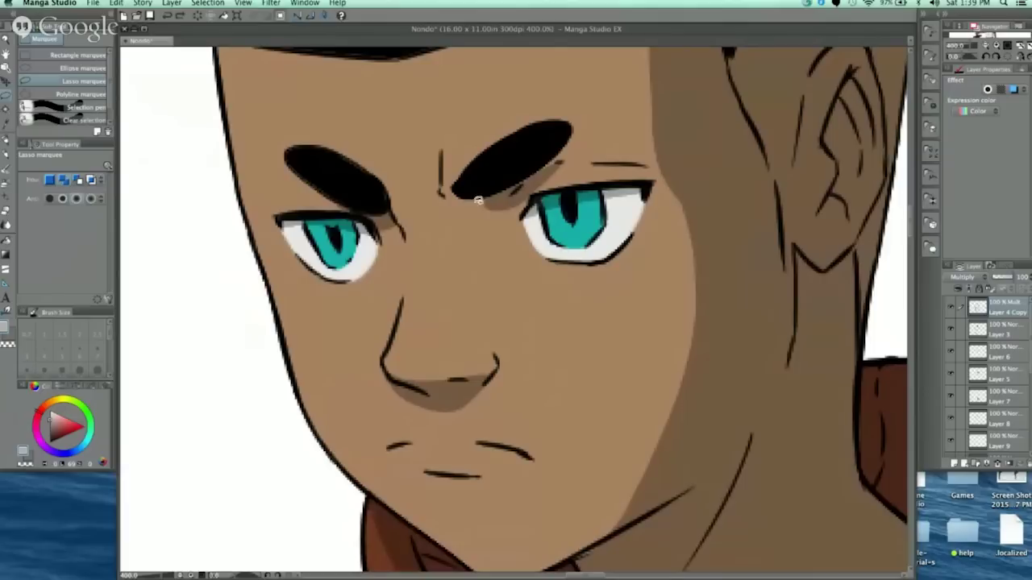
left_click_drag(482, 236, 486, 201)
left_click(408, 277)
Step: Lasso the area around the right nostril, fill it with shadow and drop the selection
left_click_drag(533, 343, 500, 245)
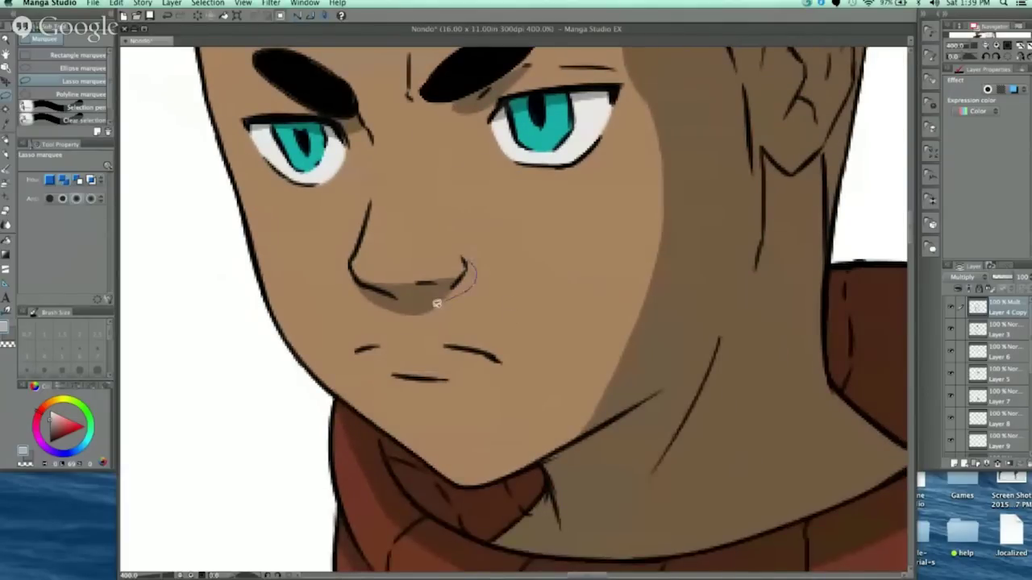
left_click_drag(436, 303, 477, 270)
left_click(490, 321)
left_click(383, 321)
Step: Lasso the inside of the raised collar between the dashed seam and the fold, clear its shadow and deselect
scroll(524, 230, "down", 5)
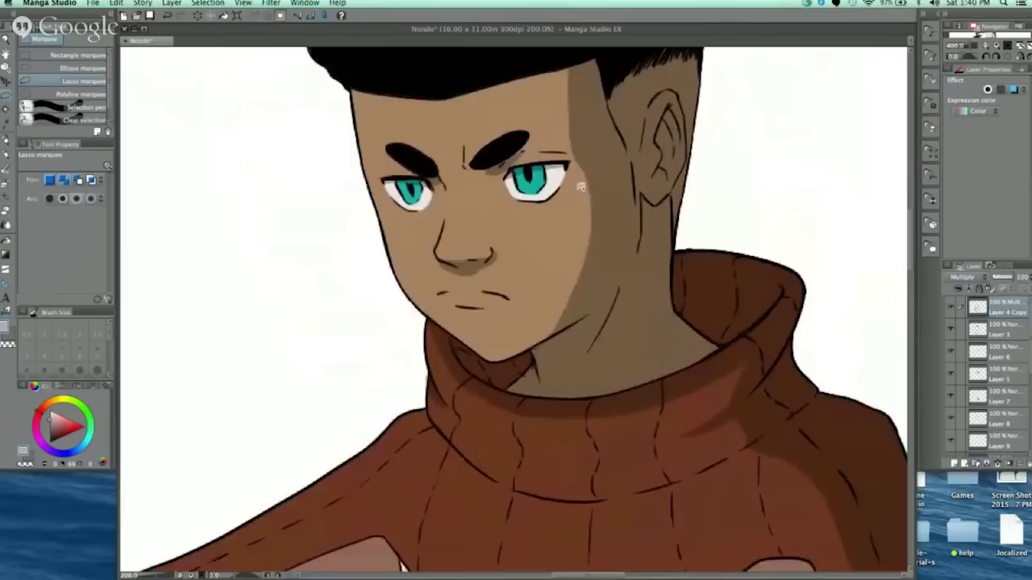
left_click_drag(695, 185, 607, 245)
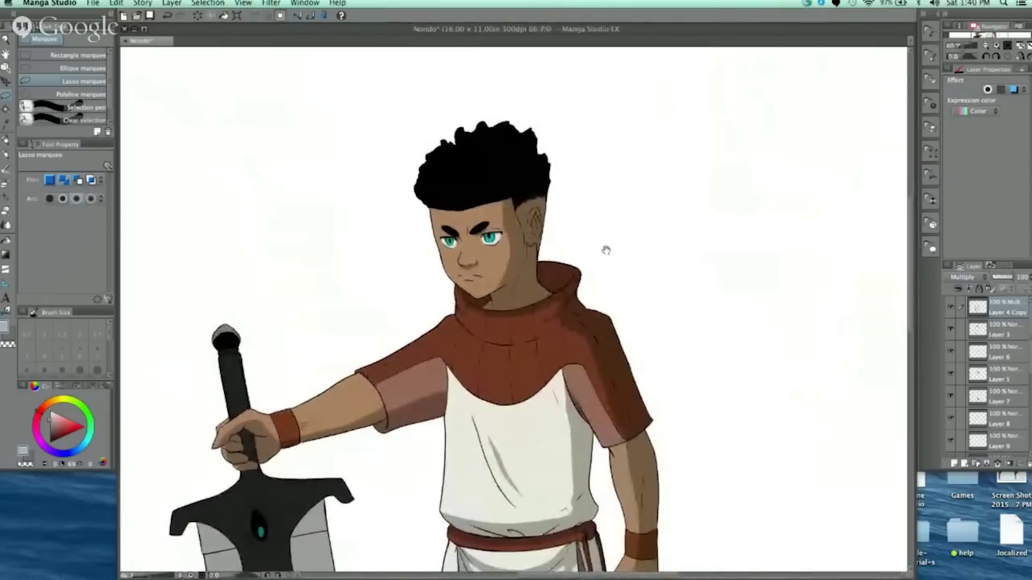
scroll(612, 185, "down", 3)
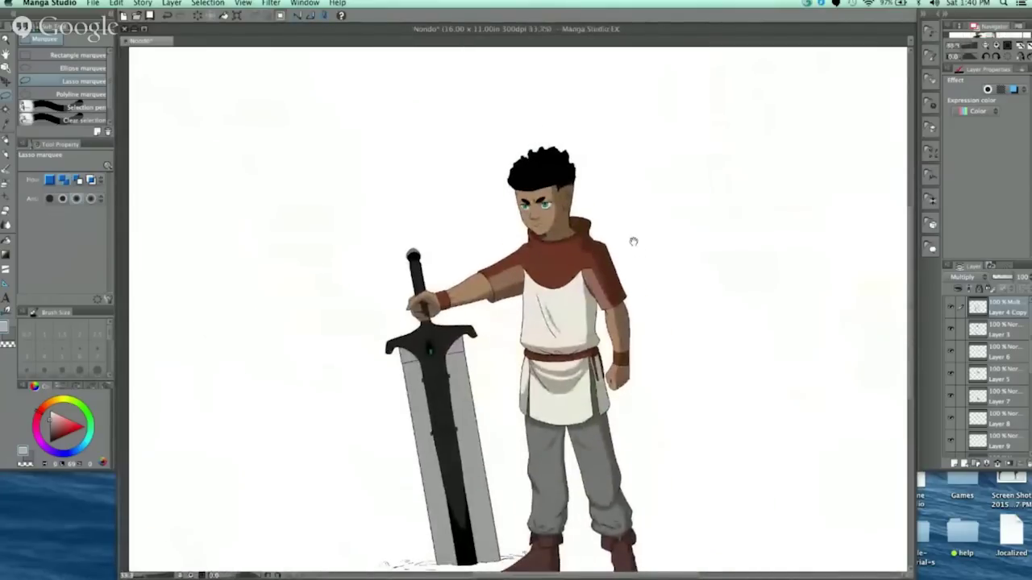
scroll(633, 242, "up", 8)
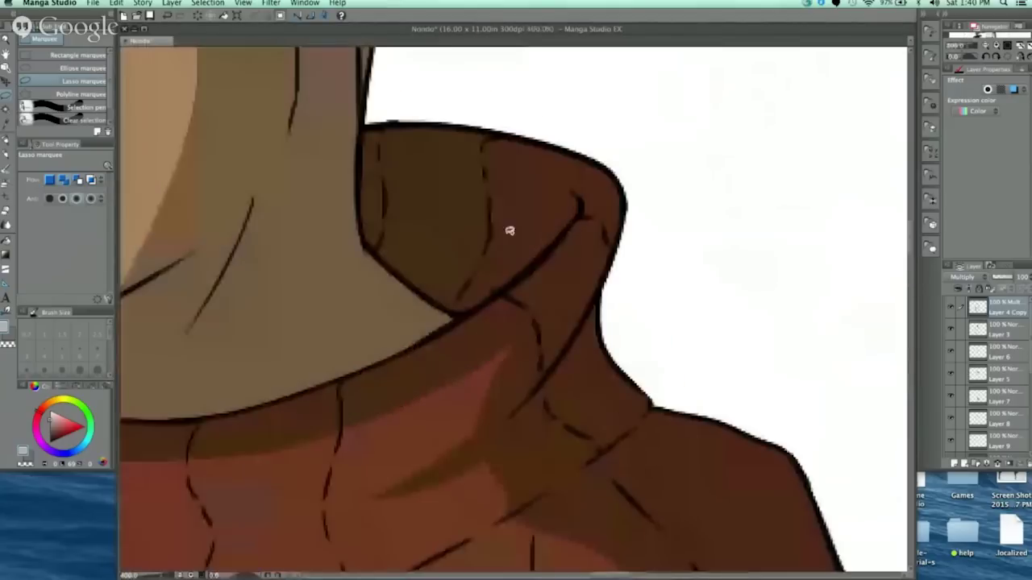
mouse_move(452, 290)
left_mouse_down()
mouse_move(488, 233)
mouse_move(498, 192)
left_mouse_up()
left_click_drag(580, 203, 459, 316)
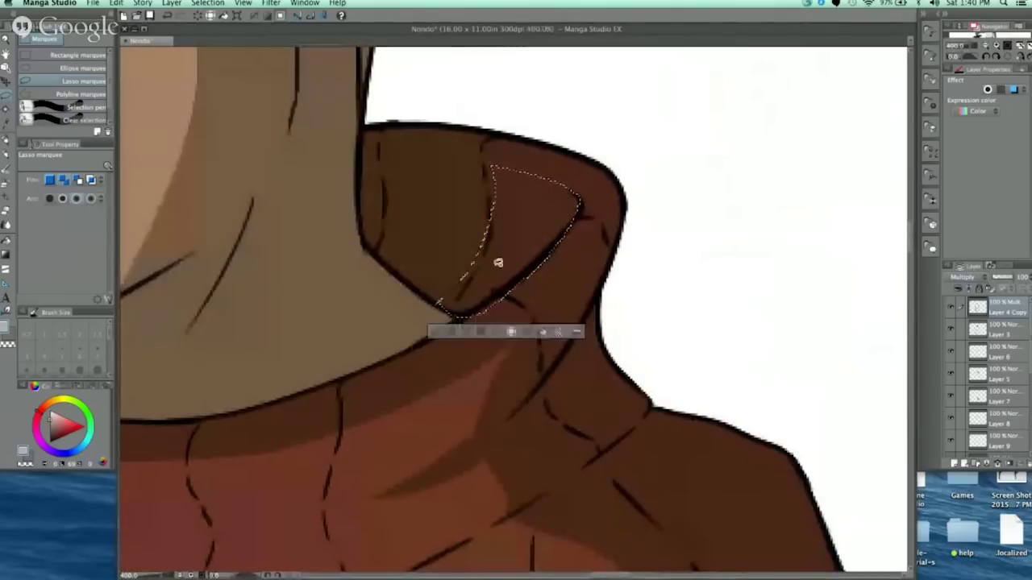
key("Delete")
key("ctrl+d")
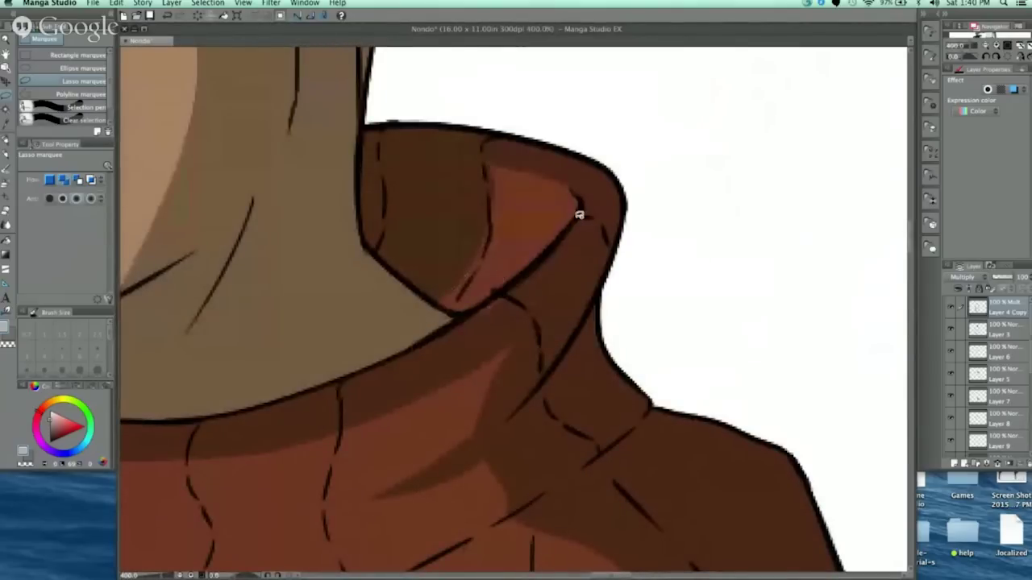
Step: Try to clear the shadow from the sword grip above the hand
scroll(575, 214, "down", 6)
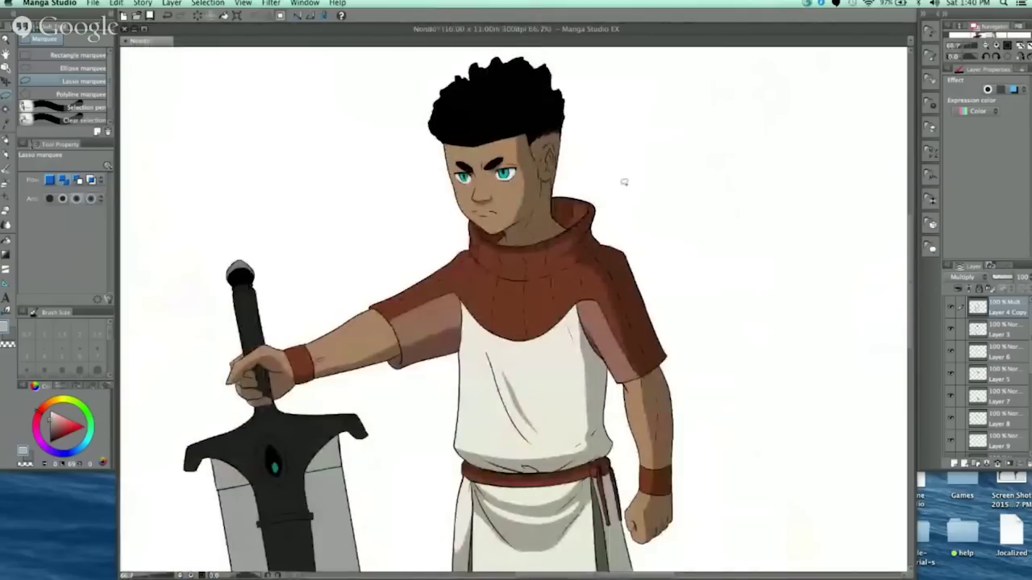
scroll(624, 182, "down", 2)
scroll(624, 182, "down", 2)
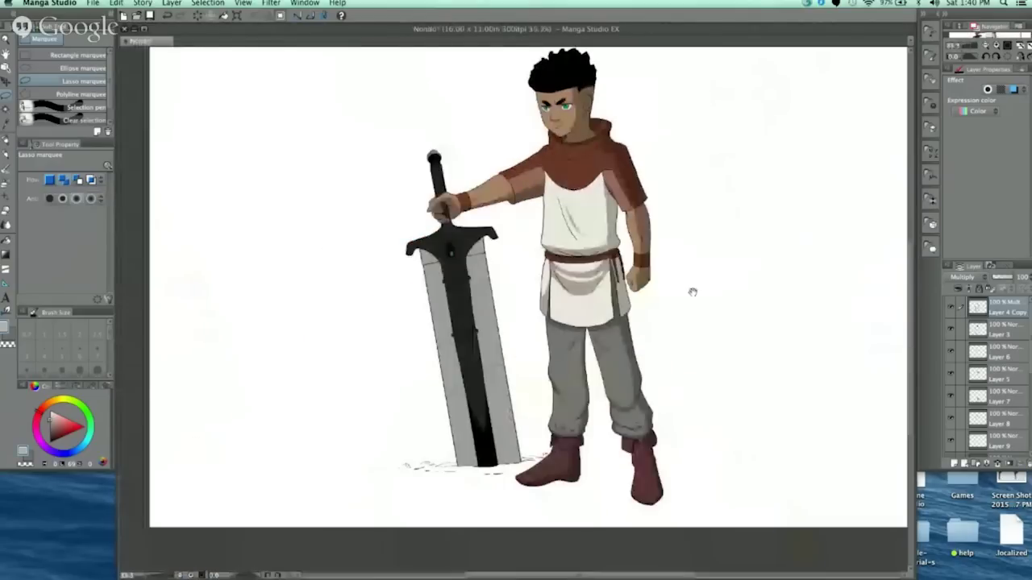
scroll(564, 307, "up", 4)
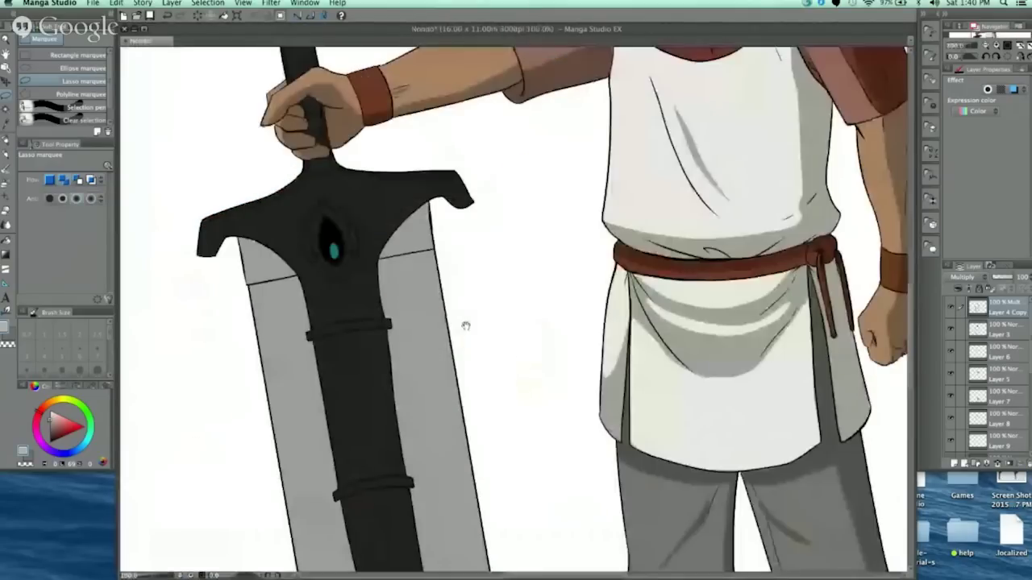
left_click_drag(465, 326, 513, 419)
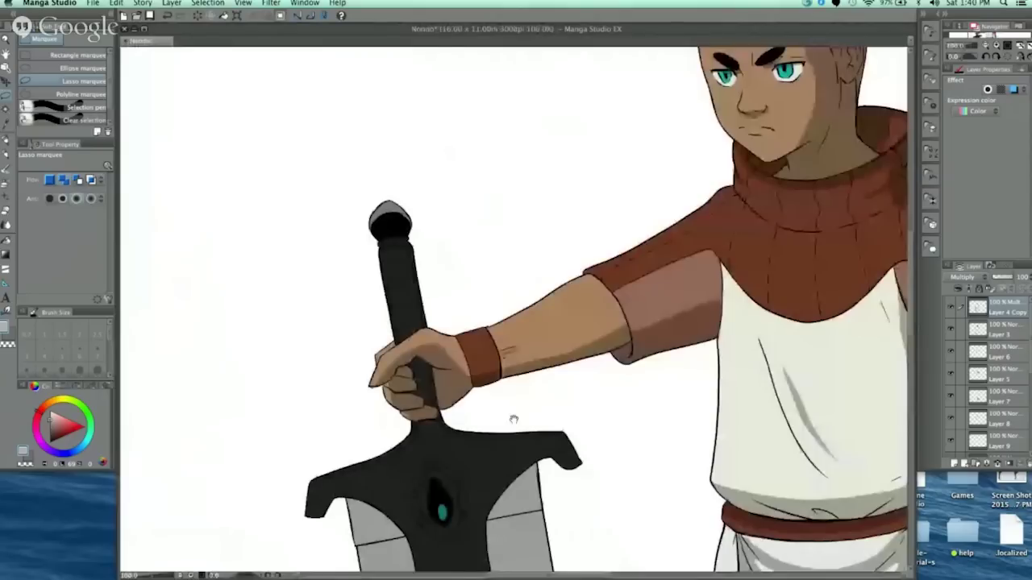
scroll(394, 350, "up", 2)
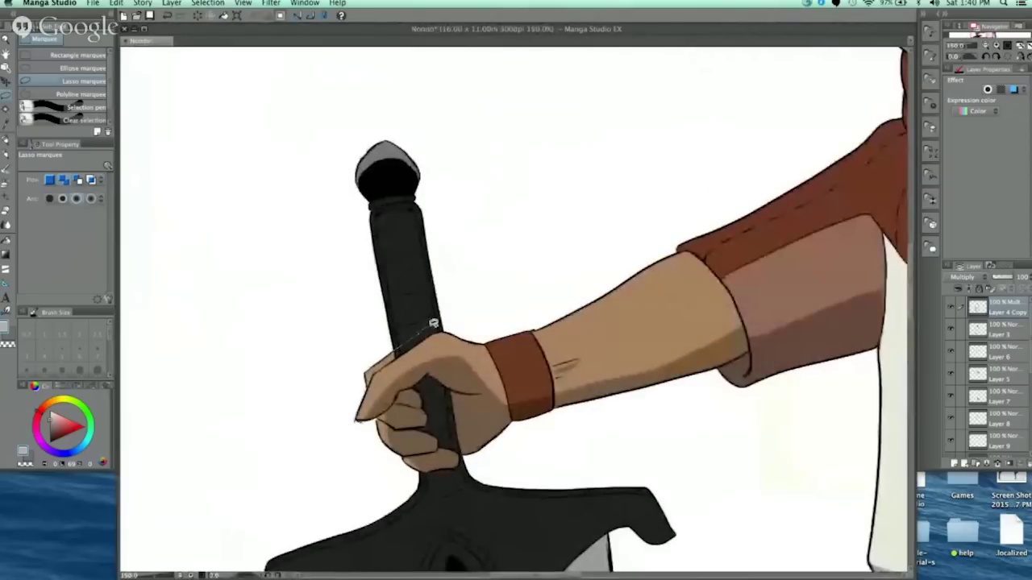
left_click_drag(434, 323, 388, 345)
key("Delete")
key("super+d")
left_click_drag(490, 257, 491, 238)
key("super+z")
key("super+z")
left_click(326, 346)
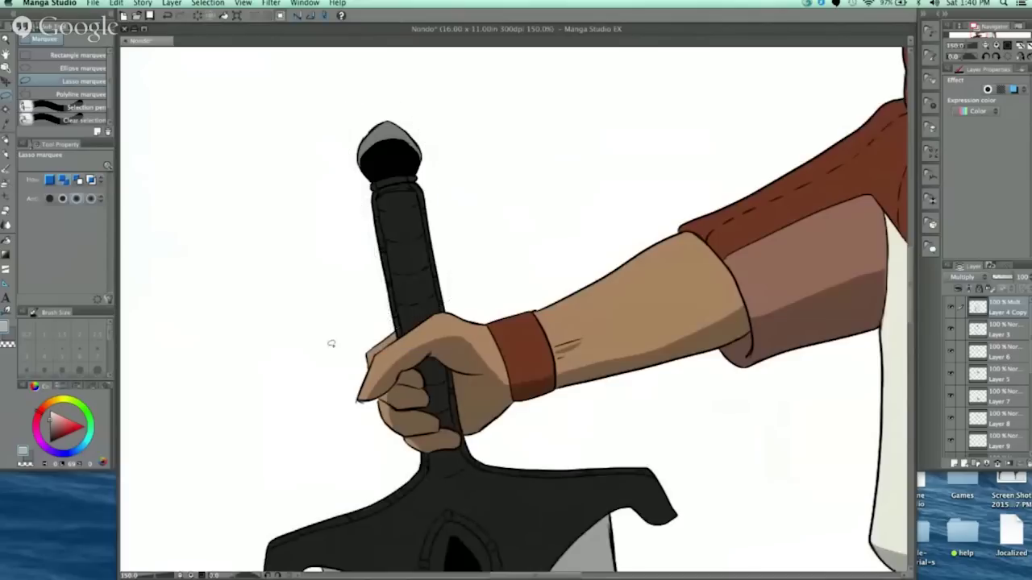
Step: Lasso the sword grip above the fist, clear its shadow and drop the selection
scroll(400, 343, "up", 3)
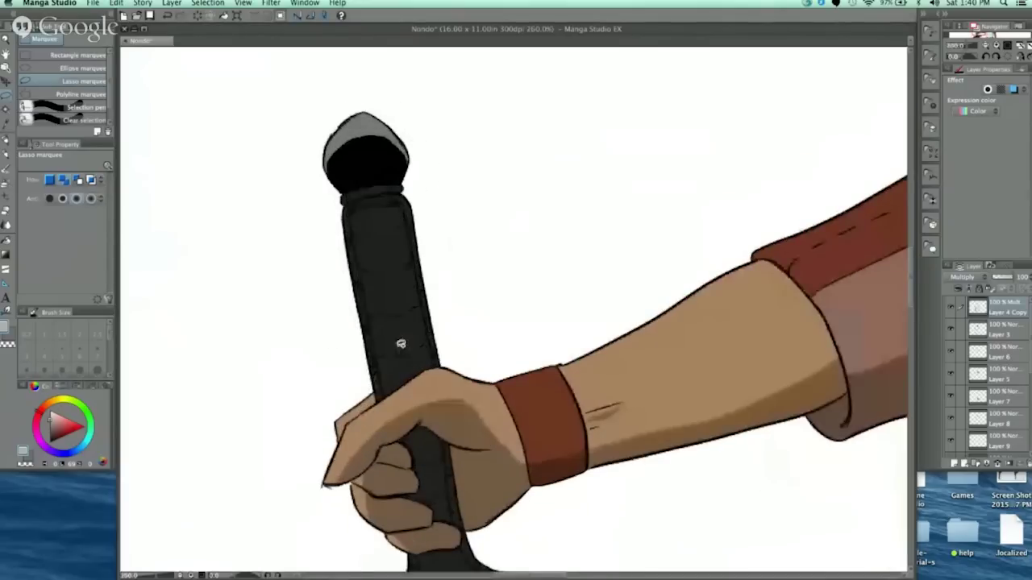
mouse_move(442, 369)
left_mouse_down()
mouse_move(427, 222)
mouse_move(341, 295)
mouse_move(376, 362)
left_mouse_up()
key("ctrl+d")
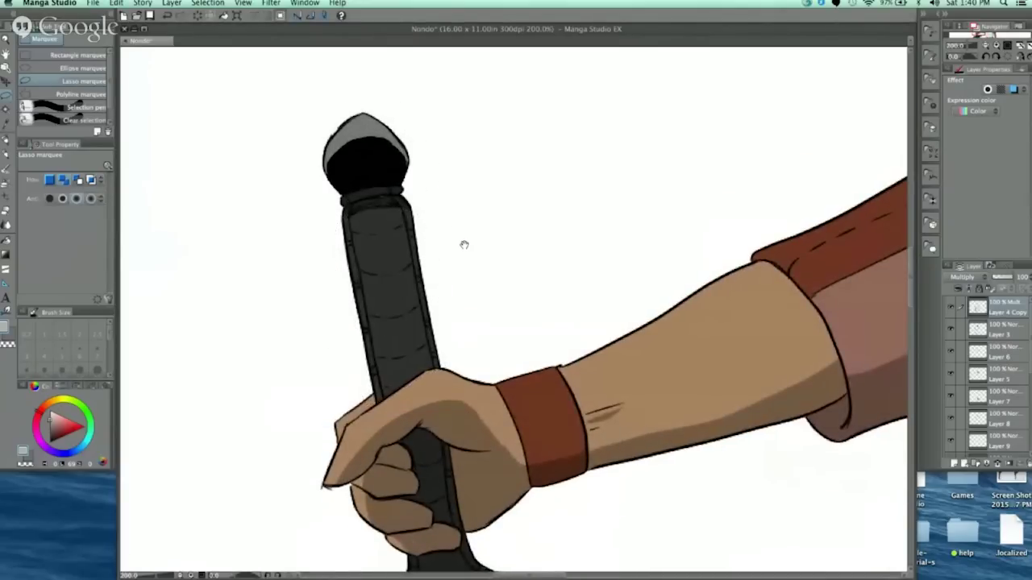
Step: Lasso the grey cap of the sword's pommel, clear its shadow and deselect
scroll(362, 320, "up", 3)
scroll(425, 284, "up", 1)
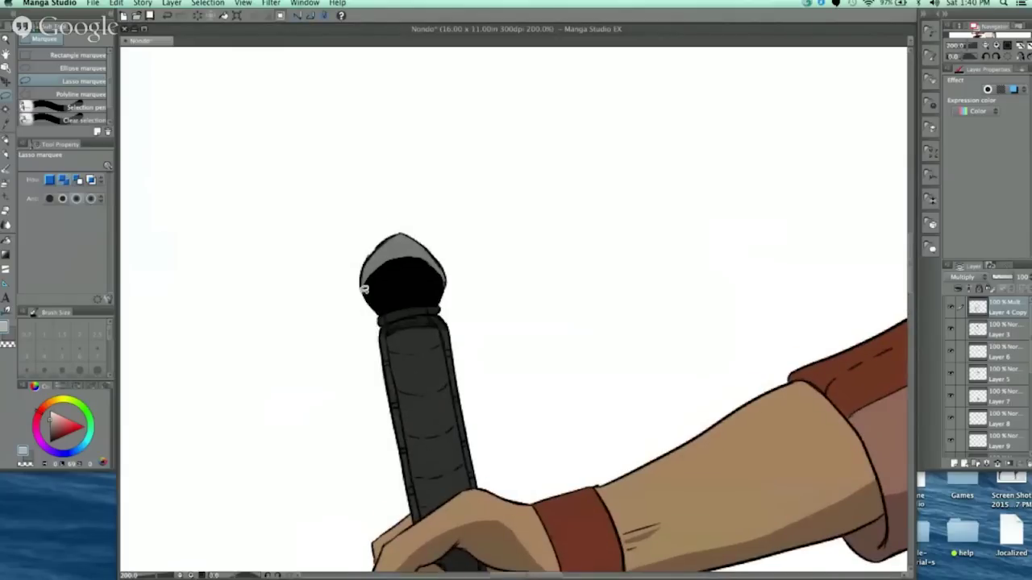
left_click_drag(452, 279, 353, 245)
key("Delete")
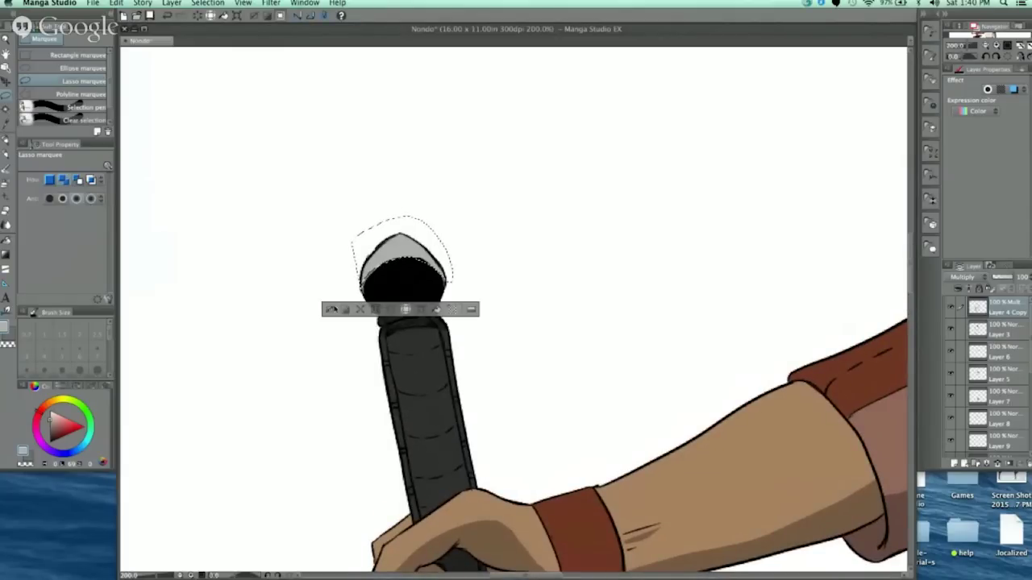
key("super+d")
Step: Lasso the upper part of the sword's crossguard below the hand, clear its shadow and drop the selection
left_click_drag(485, 297, 471, 234)
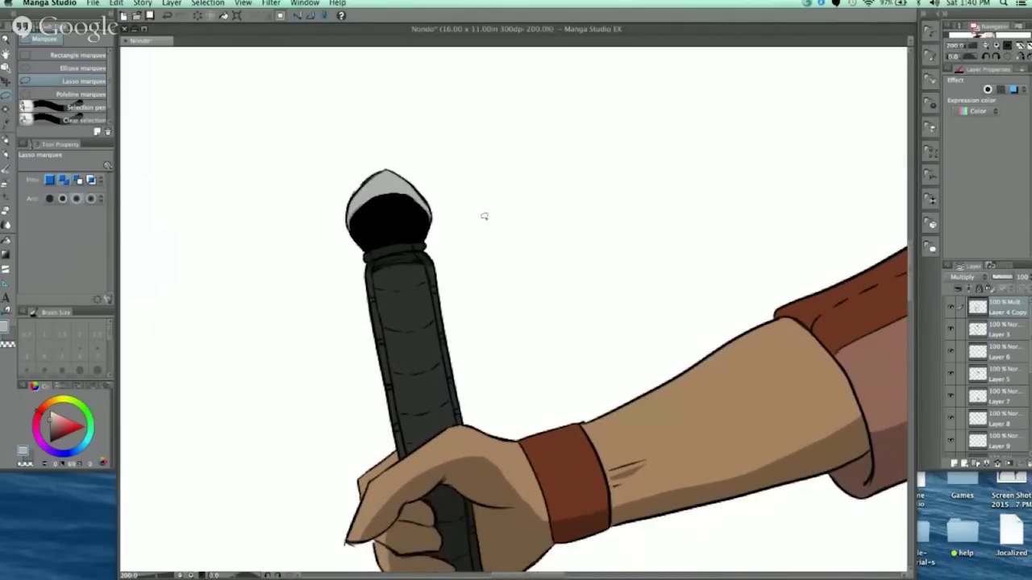
scroll(485, 216, "down", 1)
scroll(452, 233, "down", 5)
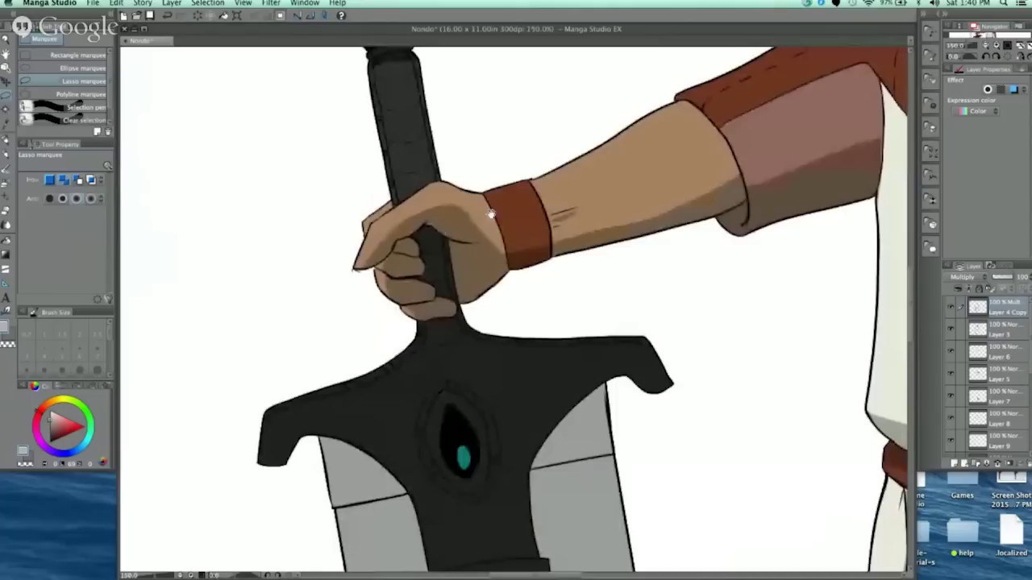
scroll(410, 227, "down", 1)
scroll(535, 300, "down", 3)
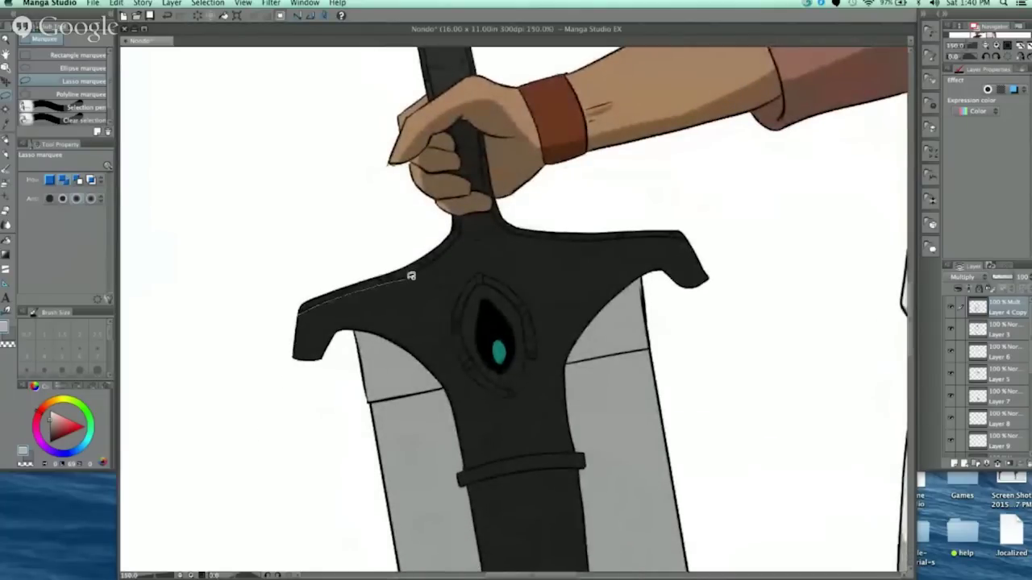
mouse_move(434, 225)
left_mouse_down()
mouse_move(449, 231)
mouse_move(456, 220)
mouse_move(418, 231)
mouse_move(530, 236)
mouse_move(448, 268)
mouse_move(583, 235)
mouse_move(701, 237)
mouse_move(489, 216)
left_mouse_up()
key("Delete")
left_click(408, 330)
left_click_drag(611, 258, 610, 260)
Step: Lasso a thin strip along the lowest finger's bottom edge and the hilt below it, clear its shadow and deselect
scroll(466, 226, "up", 10)
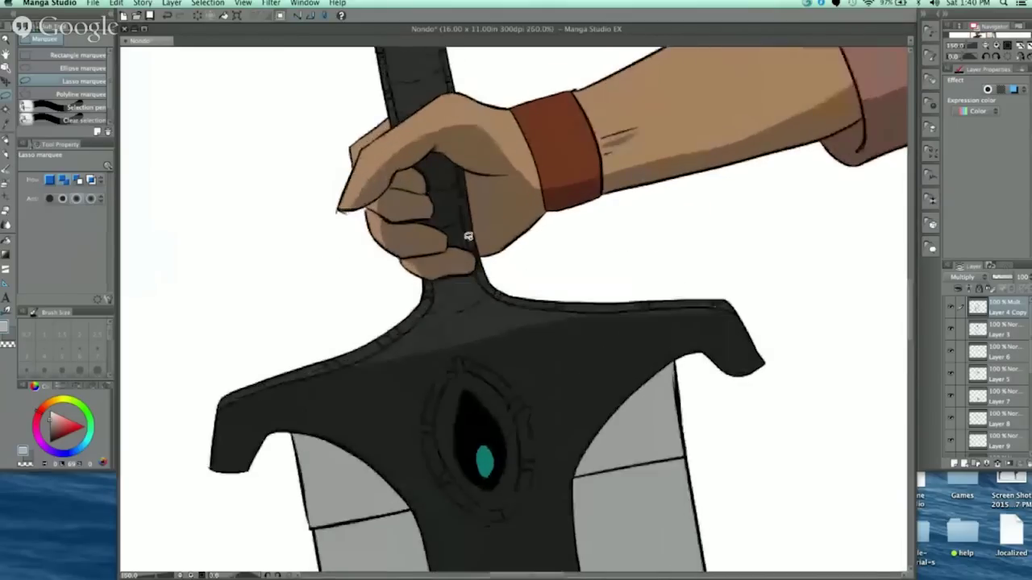
mouse_move(280, 320)
left_mouse_down()
mouse_move(408, 328)
mouse_move(517, 269)
left_mouse_up()
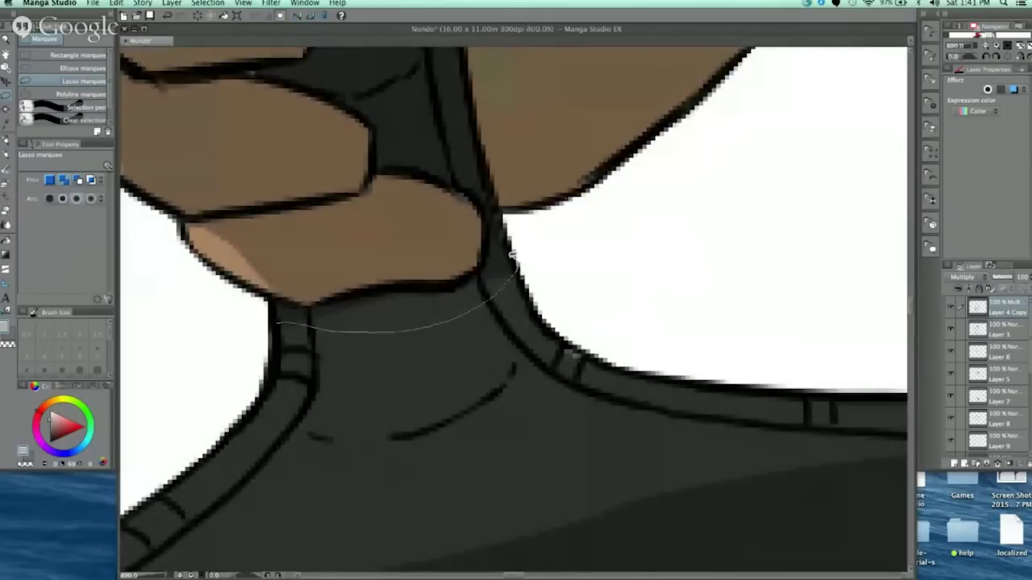
mouse_move(401, 269)
left_mouse_down()
mouse_move(299, 301)
mouse_move(279, 320)
left_mouse_up()
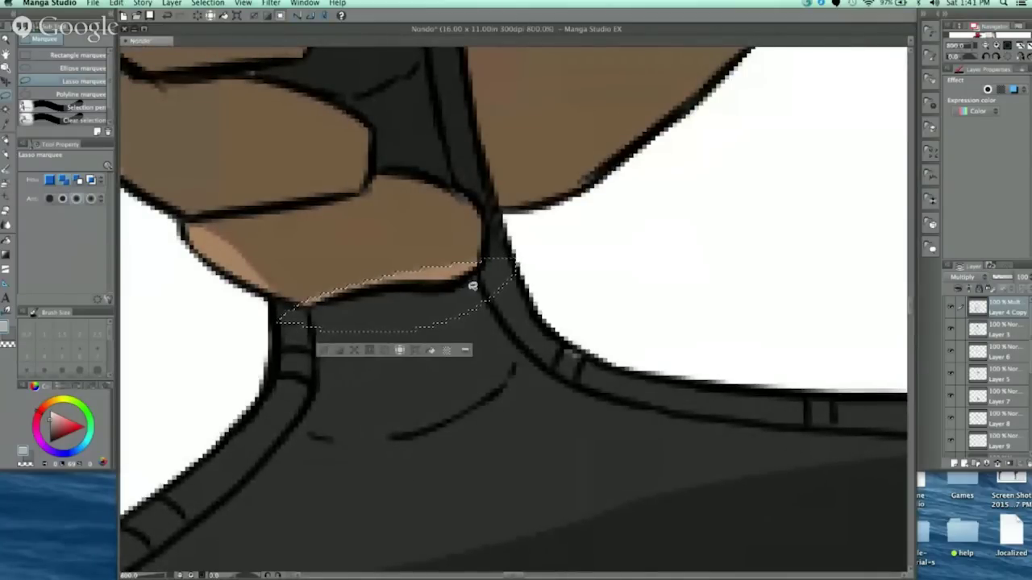
left_click(324, 349)
Step: Lasso the band along the top of the sword's crossguard below the fist and clear its shadow
scroll(339, 342, "down", 3)
scroll(606, 228, "down", 4)
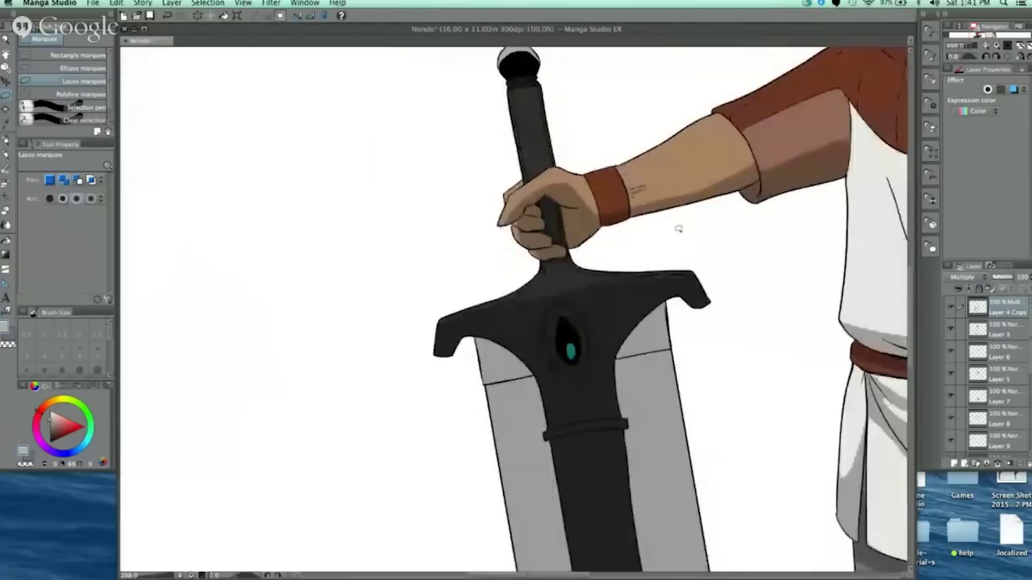
left_click_drag(701, 270, 706, 254)
scroll(706, 253, "down", 2)
scroll(718, 250, "up", 3)
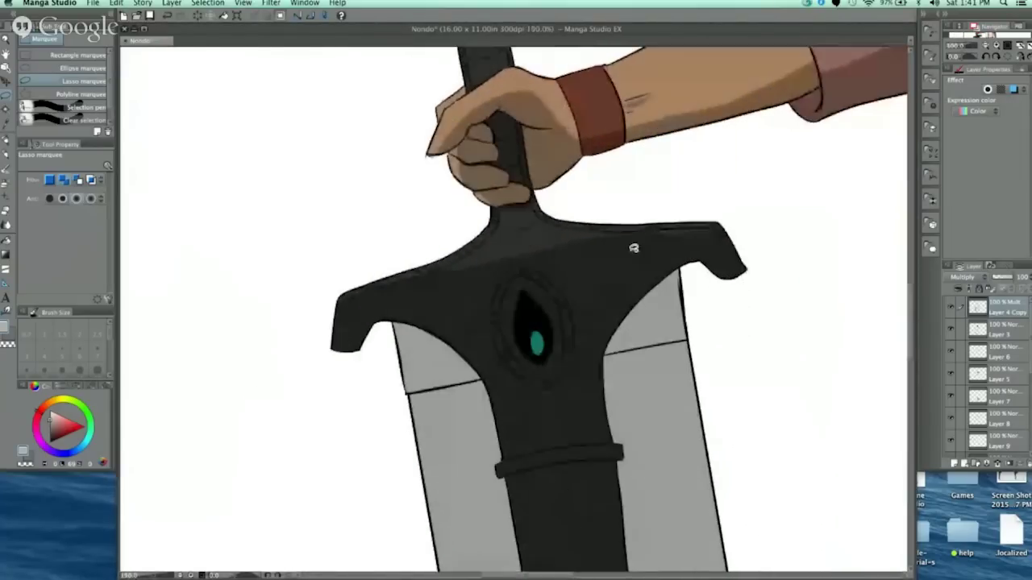
left_click_drag(638, 278, 698, 252)
mouse_move(401, 277)
left_mouse_down()
mouse_move(665, 223)
mouse_move(791, 183)
mouse_move(625, 191)
mouse_move(660, 186)
left_mouse_up()
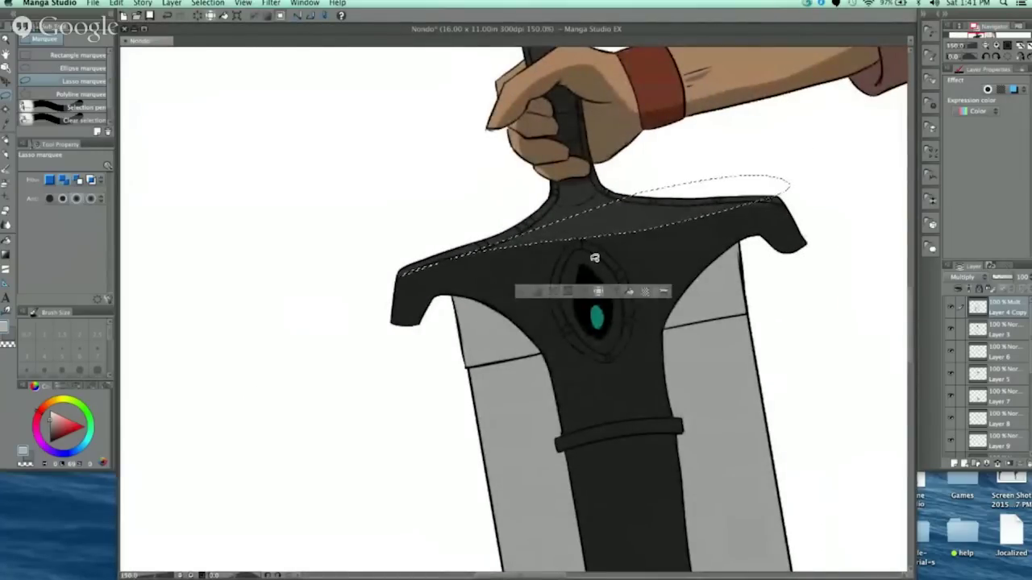
Step: Lasso the top edge of the crossguard's left arm, clear its shadow and drop the selection
mouse_move(513, 244)
left_mouse_down()
mouse_move(422, 274)
mouse_move(401, 246)
left_mouse_up()
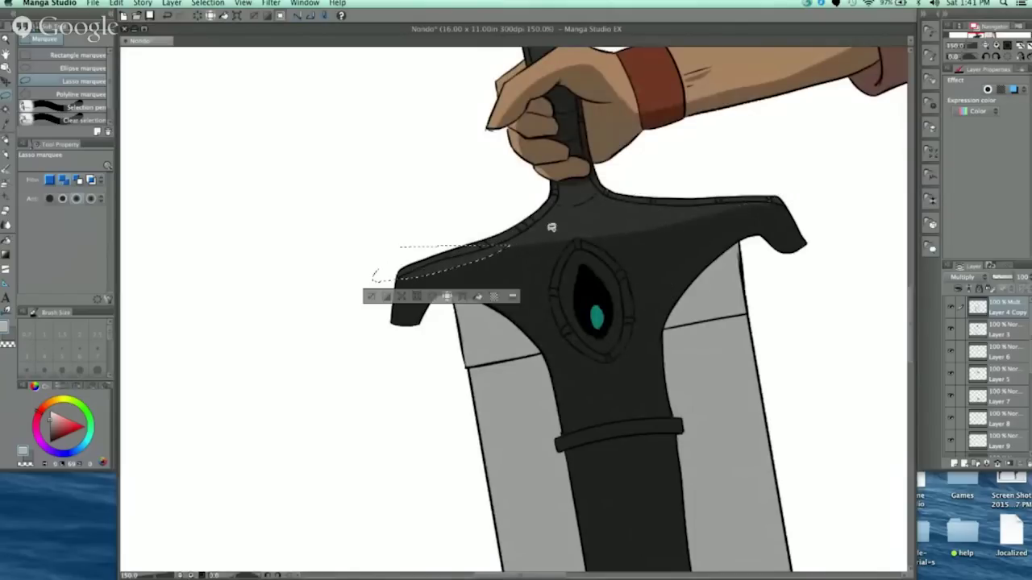
scroll(668, 276, "up", 3)
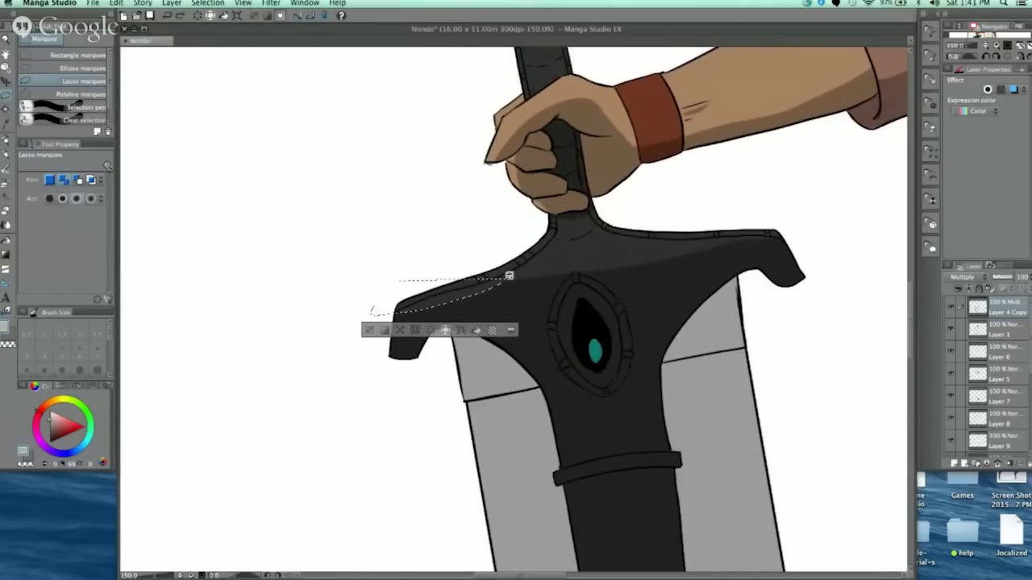
left_click(376, 328)
mouse_move(508, 280)
left_mouse_down()
mouse_move(418, 307)
mouse_move(395, 297)
left_mouse_up()
left_click(374, 329)
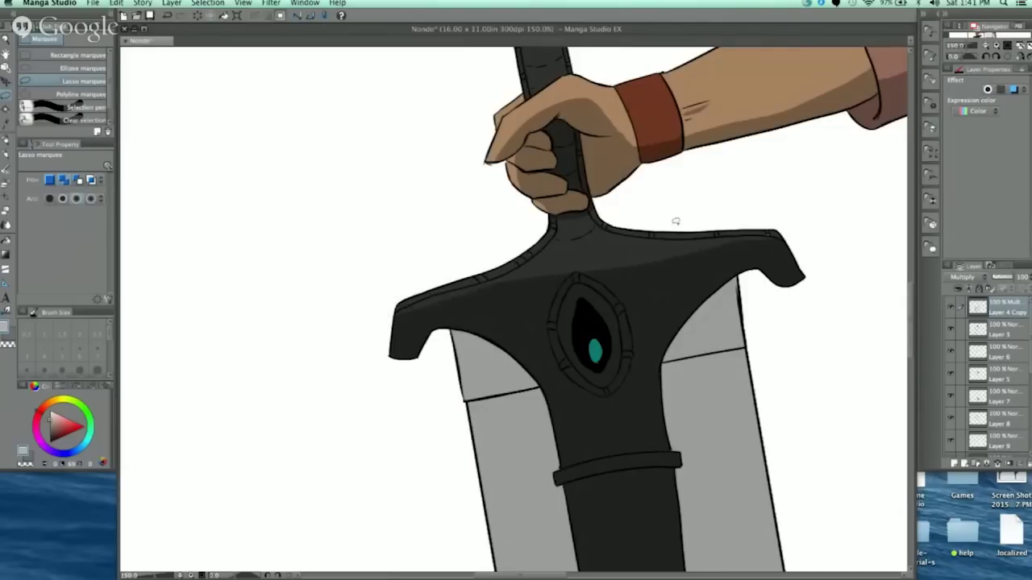
Step: Lasso the outer strip of the left rim on the eye-shaped ornament and clear its shadow
scroll(676, 221, "down", 2)
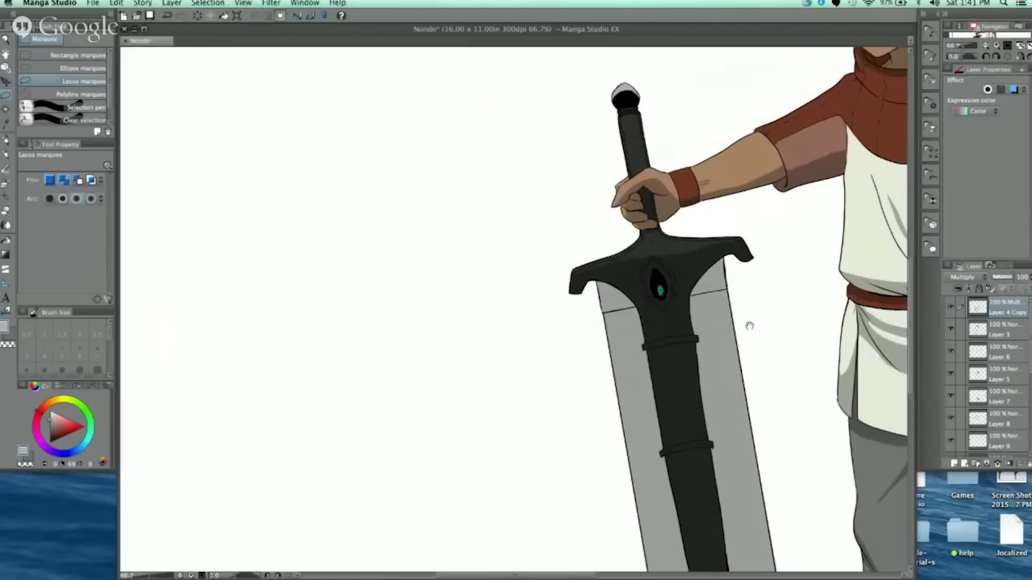
scroll(677, 283, "up", 5)
mouse_move(571, 334)
left_mouse_down()
mouse_move(576, 283)
mouse_move(574, 336)
left_mouse_up()
left_click(502, 350)
scroll(673, 307, "up", 3)
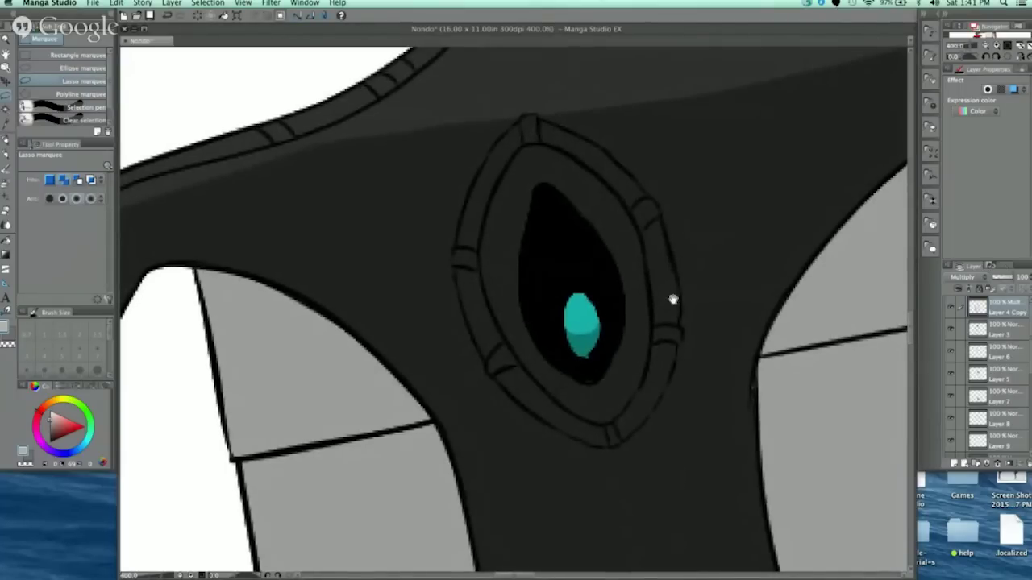
mouse_move(523, 186)
left_mouse_down()
mouse_move(478, 328)
mouse_move(513, 419)
mouse_move(462, 322)
mouse_move(478, 230)
left_mouse_up()
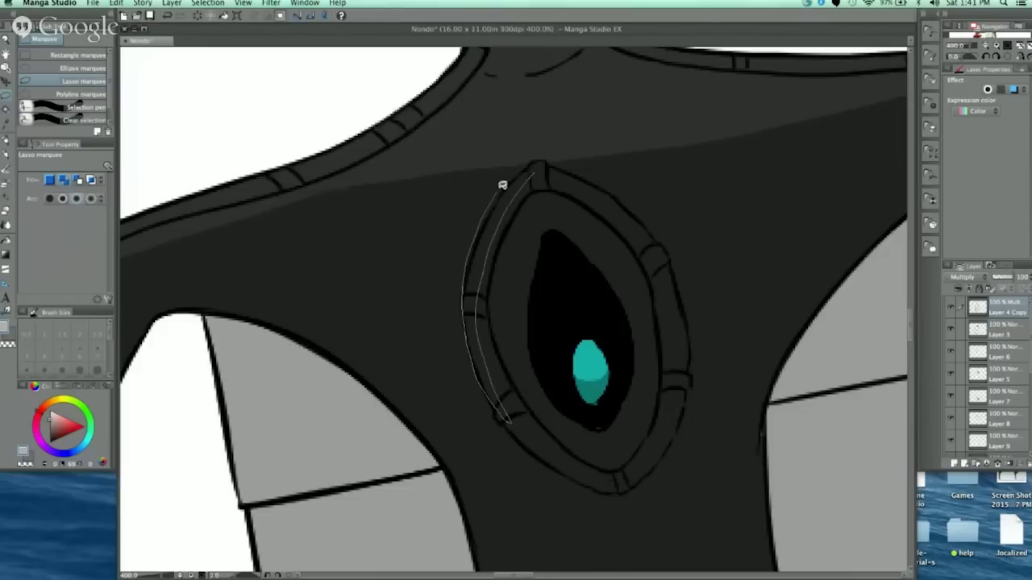
left_click_drag(574, 150, 574, 152)
scroll(594, 218, "right", 5)
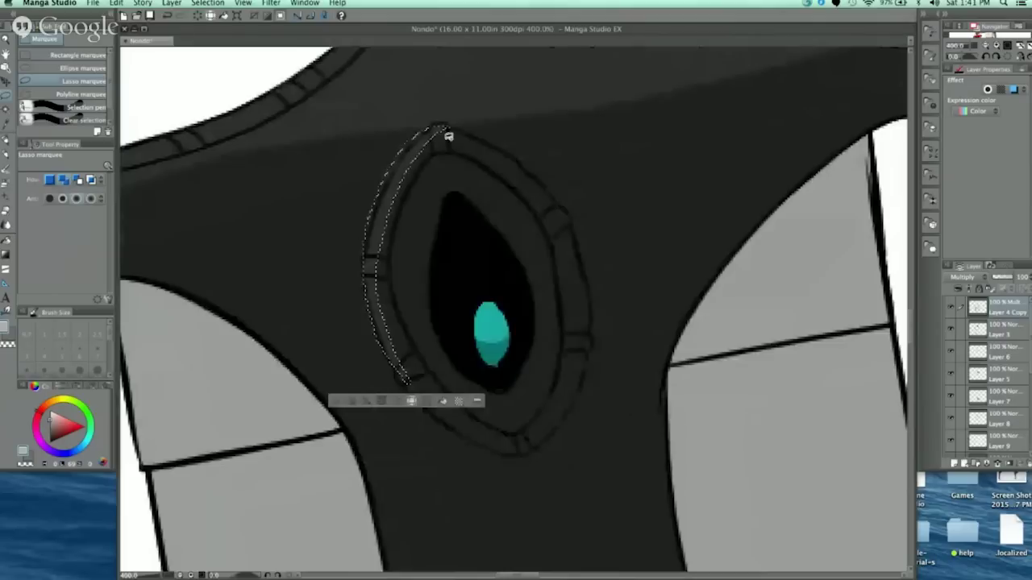
Step: Lasso the upper-right and right rim segments of the eye-shaped ornament, clear their shadow and deselect
mouse_move(448, 136)
left_mouse_down()
mouse_move(504, 143)
mouse_move(442, 127)
left_mouse_up()
left_click(456, 368)
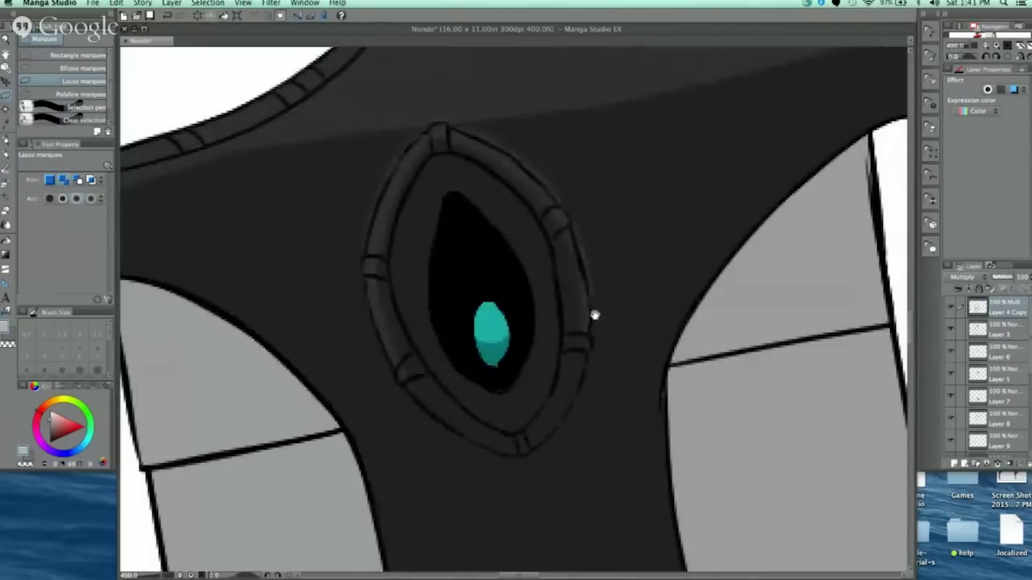
left_click_drag(594, 314, 588, 227)
left_click_drag(544, 187, 575, 313)
key("alt+BackSpace")
key("super+d")
Step: Lasso the lower rim of the eye-shaped ornament, clear its shadow and drop the selection
left_click_drag(560, 324, 545, 239)
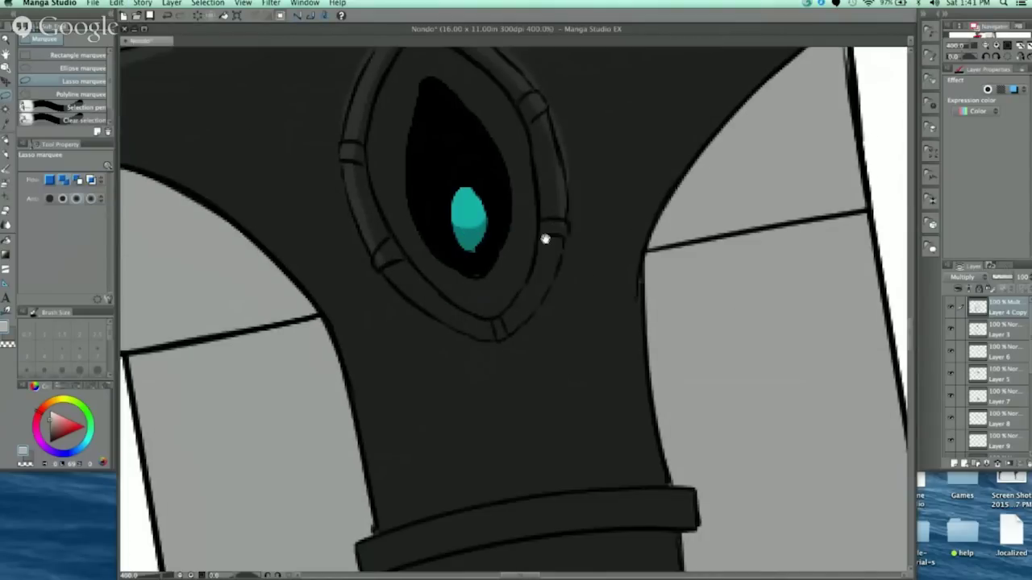
mouse_move(398, 257)
left_mouse_down()
mouse_move(508, 301)
mouse_move(544, 195)
left_mouse_up()
left_click_drag(482, 299, 401, 237)
key("super+d")
Step: Lasso the recess around the black pupil inside the ornament's rim, leaving out the teal gem, clear its shadow and deselect
left_click_drag(569, 287, 562, 398)
mouse_move(395, 356)
left_mouse_down()
mouse_move(368, 241)
mouse_move(376, 208)
mouse_move(416, 165)
mouse_move(437, 160)
mouse_move(497, 206)
left_mouse_up()
left_click_drag(520, 246, 524, 262)
key("super+z")
mouse_move(473, 379)
left_mouse_down()
mouse_move(441, 344)
mouse_move(458, 255)
mouse_move(484, 275)
mouse_move(493, 319)
mouse_move(513, 286)
mouse_move(514, 233)
mouse_move(481, 178)
mouse_move(418, 151)
mouse_move(381, 302)
mouse_move(448, 392)
left_mouse_up()
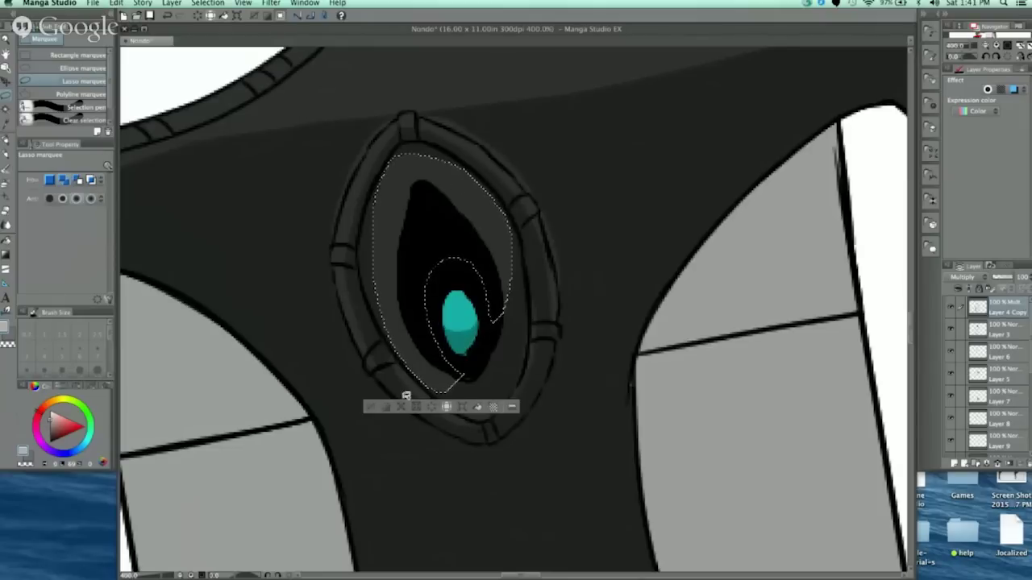
key("super+d")
Step: Lasso a thin strip along the recess's left inner edge, fill it with shadow and deselect
mouse_move(410, 147)
left_mouse_down()
mouse_move(374, 207)
mouse_move(362, 258)
mouse_move(375, 170)
mouse_move(407, 149)
left_mouse_up()
left_click(421, 278)
left_click(316, 278)
Step: Lasso the lower part of the recess around the pupil, clear its shadow and drop the selection
mouse_move(379, 296)
left_mouse_down()
mouse_move(393, 339)
mouse_move(437, 398)
mouse_move(506, 405)
left_mouse_up()
mouse_move(527, 360)
left_mouse_down()
mouse_move(534, 297)
mouse_move(525, 236)
mouse_move(512, 225)
mouse_move(506, 308)
mouse_move(487, 366)
mouse_move(461, 375)
mouse_move(382, 298)
left_mouse_up()
key("super+d")
Step: Lasso the recess's right inner edge down to its lower tip, clear its shadow and deselect
mouse_move(521, 217)
left_mouse_down()
mouse_move(516, 191)
mouse_move(531, 329)
left_mouse_up()
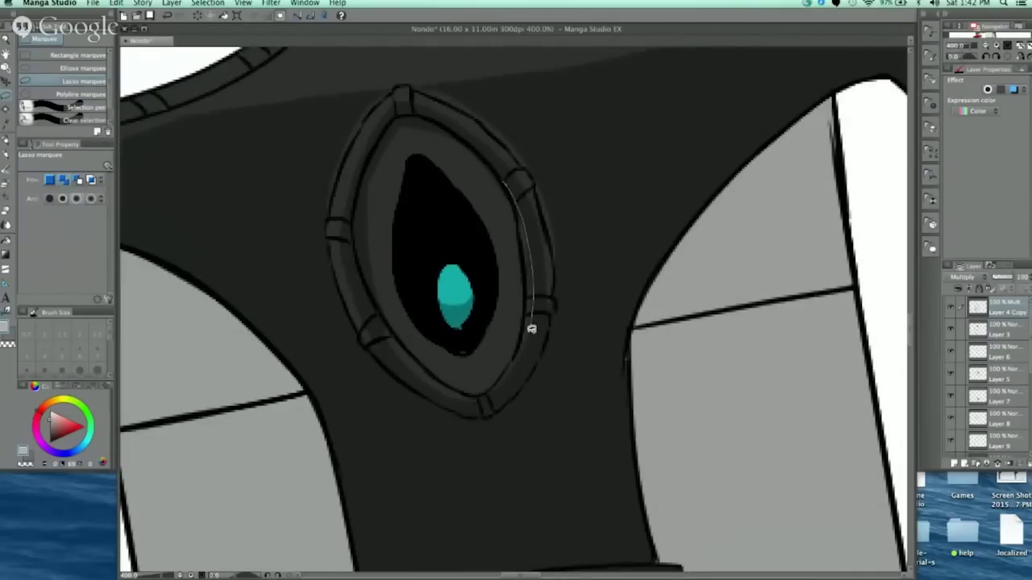
mouse_move(512, 372)
left_mouse_down()
mouse_move(487, 395)
mouse_move(446, 363)
left_mouse_up()
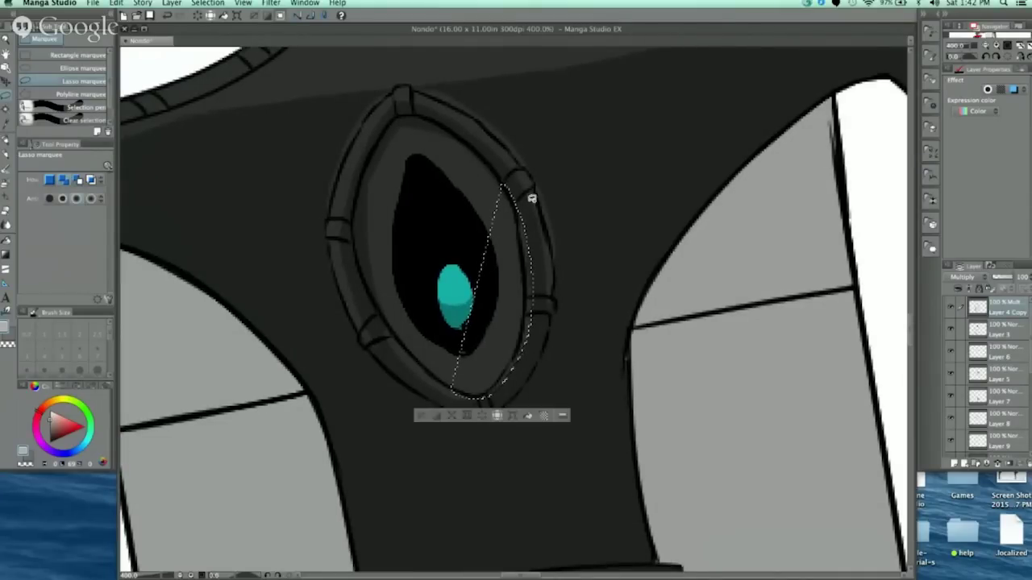
left_click(478, 282)
Step: Lasso the lower part of the teal gem, fill it with shadow and deselect
mouse_move(437, 299)
left_mouse_down()
mouse_move(449, 325)
mouse_move(486, 281)
mouse_move(462, 339)
mouse_move(437, 322)
left_mouse_up()
left_click(439, 297)
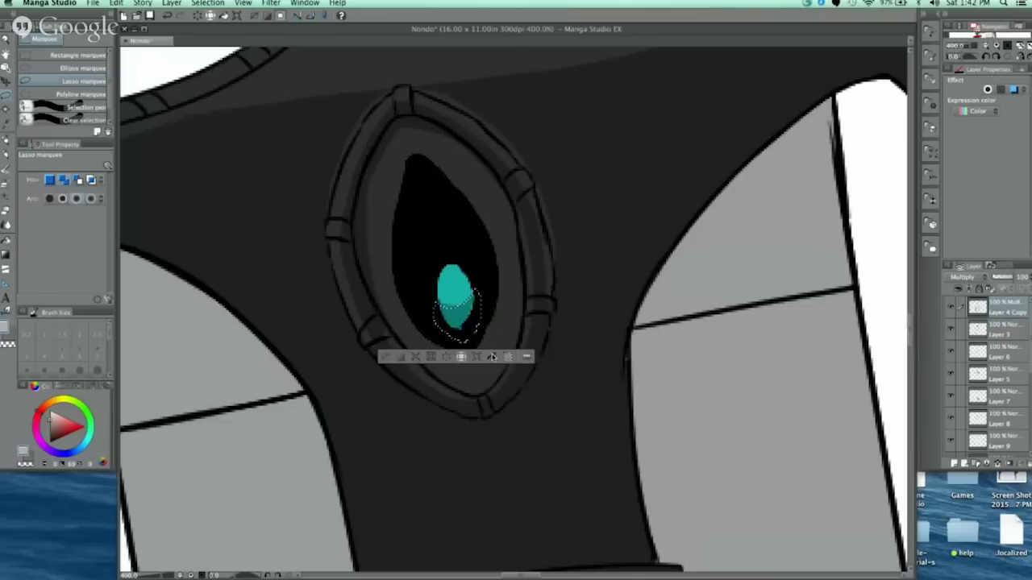
left_click(524, 200)
Step: Lasso a narrow strip beside the recess's left inner shadow, clear it to thin the shadow and deselect
scroll(523, 199, "down", 5)
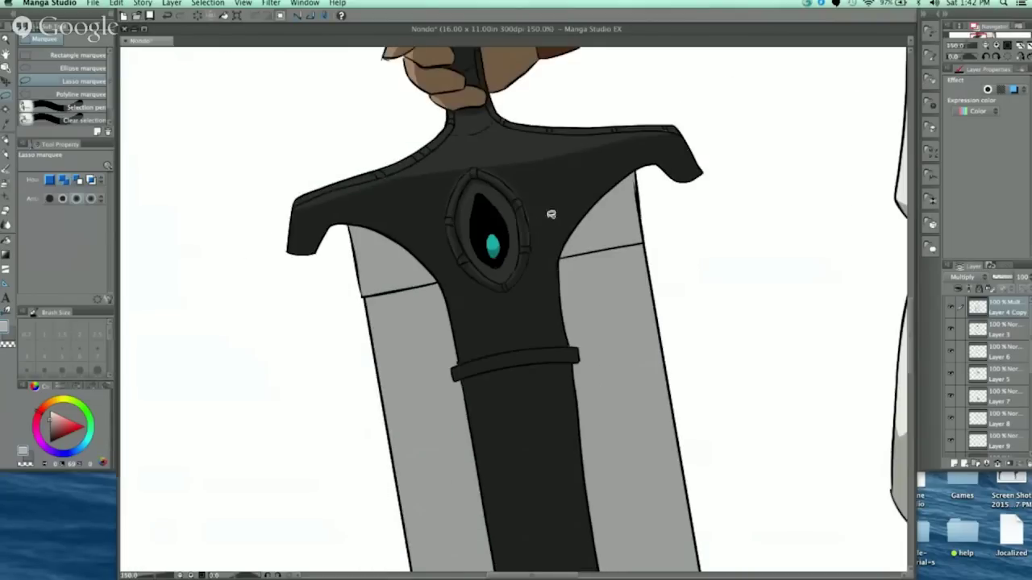
scroll(566, 221, "up", 10)
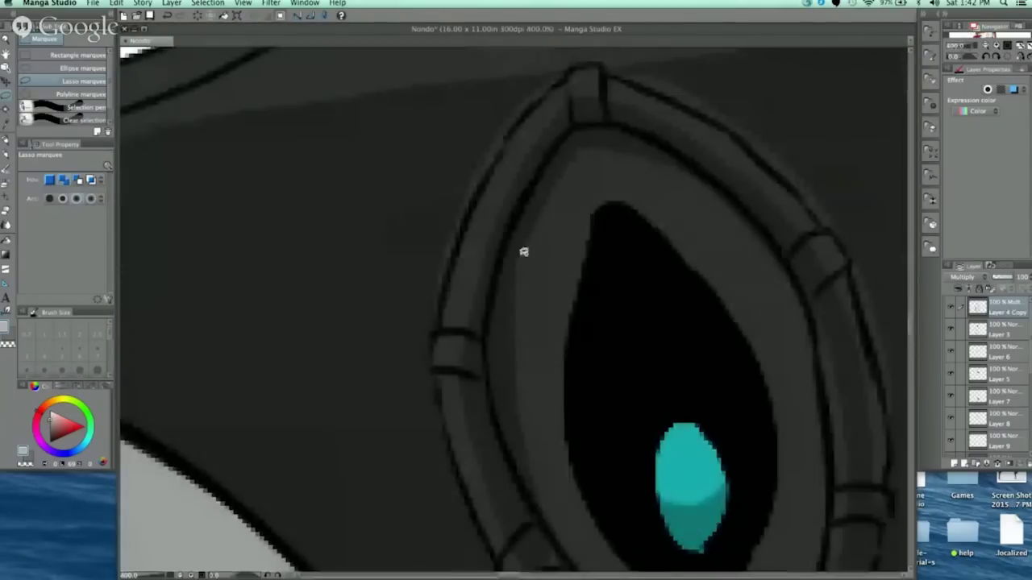
mouse_move(523, 252)
left_mouse_down()
mouse_move(508, 403)
mouse_move(538, 501)
mouse_move(555, 520)
left_mouse_up()
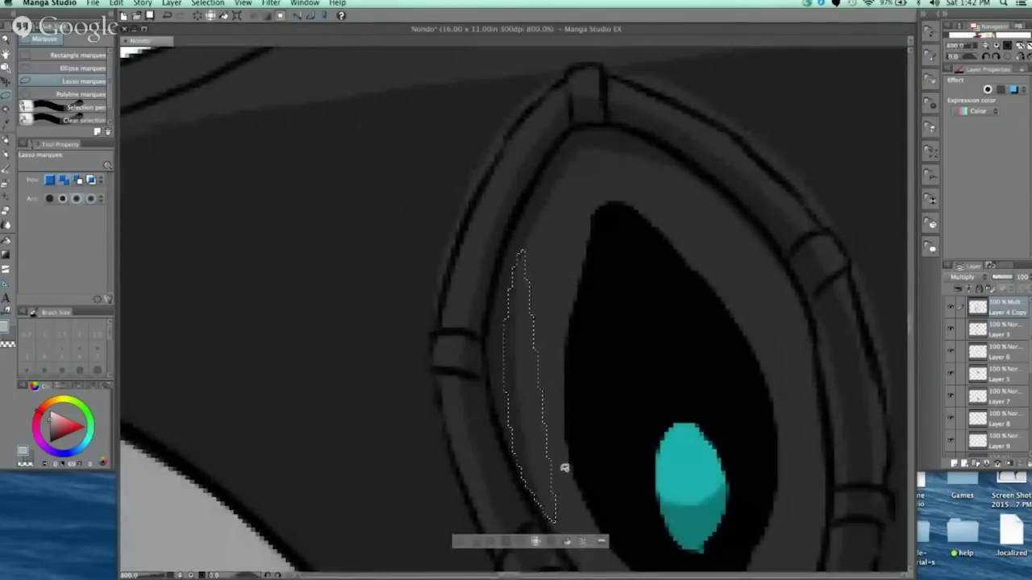
left_click(653, 184)
Step: Lasso a strip along the recess's upper-right inner edge, fill it with shadow and drop the selection
scroll(654, 185, "down", 8)
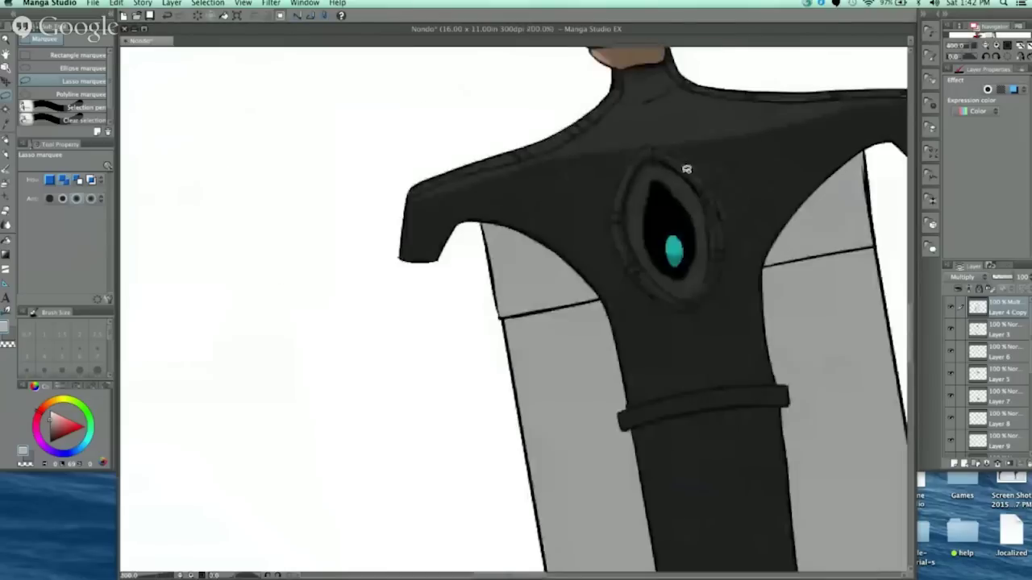
scroll(731, 256, "down", 2)
scroll(656, 231, "up", 8)
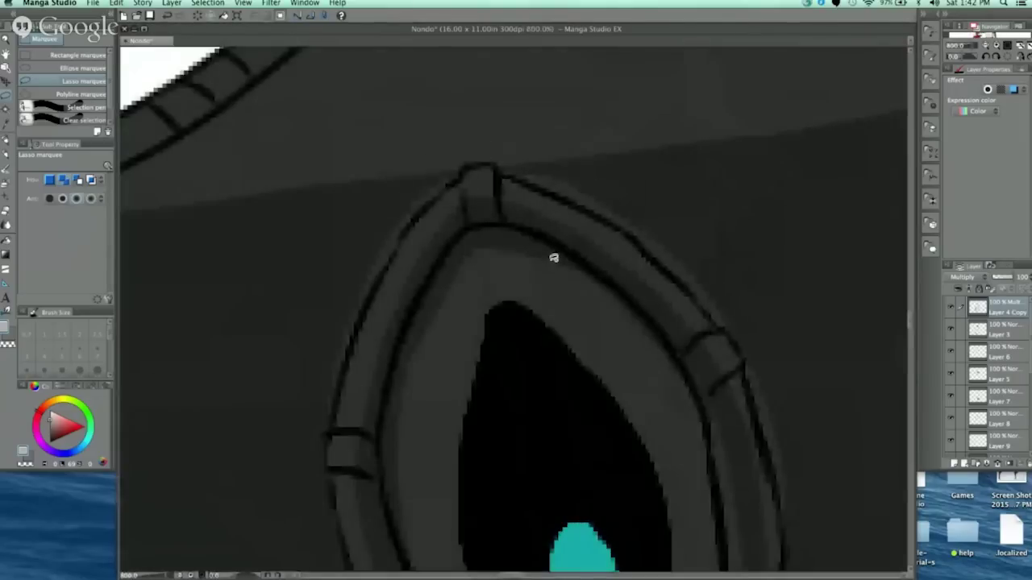
mouse_move(549, 256)
left_mouse_down()
mouse_move(554, 227)
mouse_move(550, 245)
left_mouse_up()
left_click(647, 405)
left_click(550, 403)
Step: Lasso the underside of the crossguard's left arm with the blade's upper-left section, clear their shadow and deselect
scroll(623, 243, "down", 8)
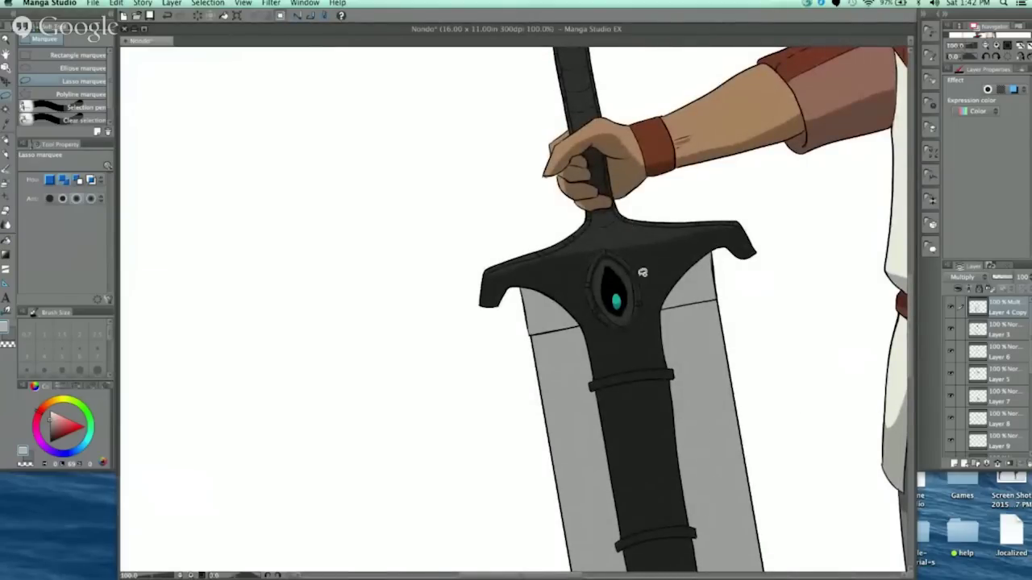
scroll(643, 272, "down", 2)
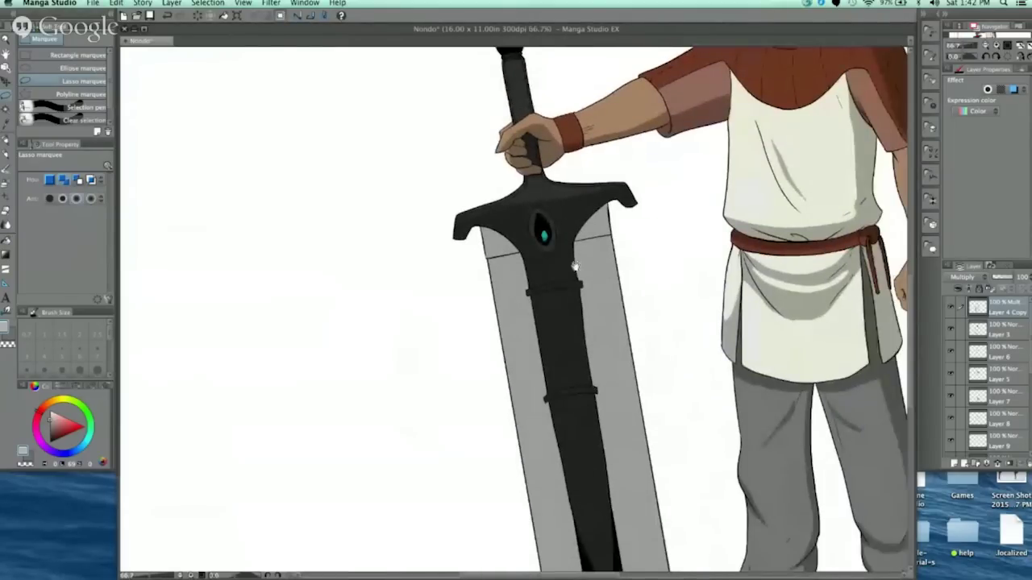
left_click_drag(639, 355, 597, 287)
scroll(538, 204, "up", 2)
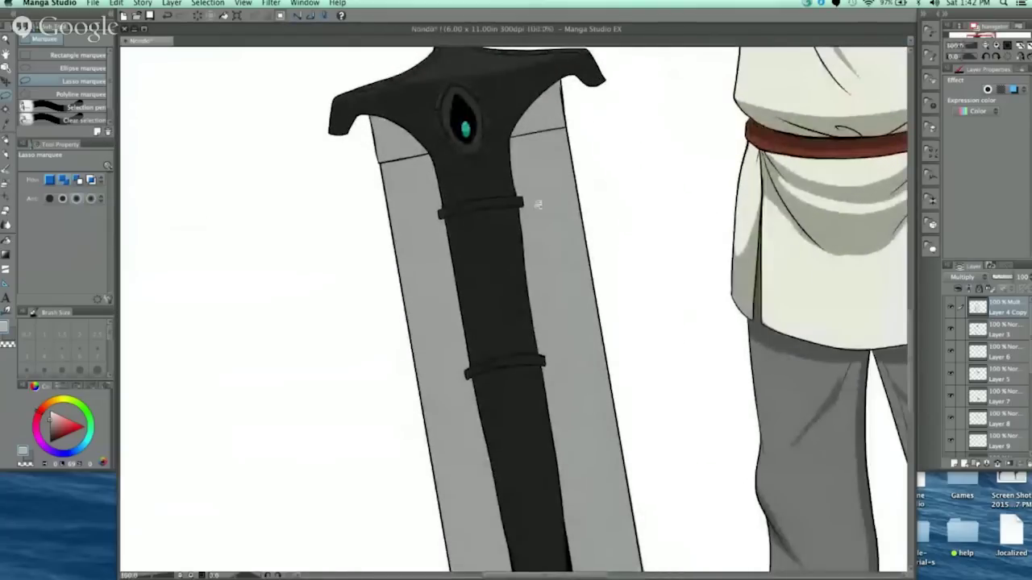
left_click_drag(550, 219, 589, 261)
scroll(506, 173, "up", 2)
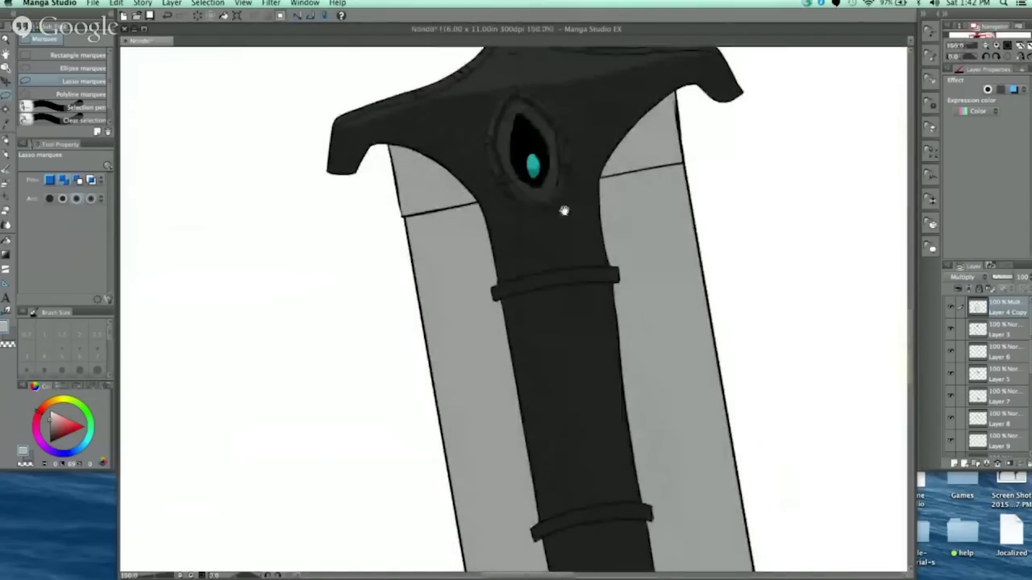
left_click(510, 78)
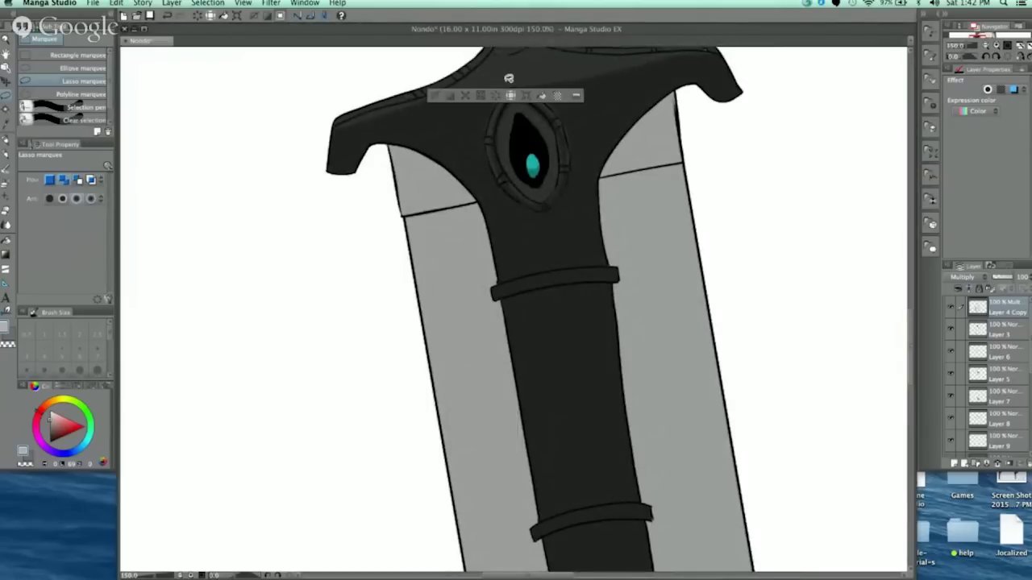
left_click(434, 95)
mouse_move(379, 141)
left_mouse_down()
mouse_move(423, 123)
mouse_move(479, 124)
mouse_move(505, 258)
mouse_move(493, 274)
mouse_move(386, 142)
left_mouse_up()
key("Delete")
left_click_drag(615, 240, 613, 193)
left_click(364, 278)
Step: Lasso the left side of the guard's neck below the ornament and the adjoining blade area, clear their shadow and deselect
left_click_drag(681, 202, 620, 266)
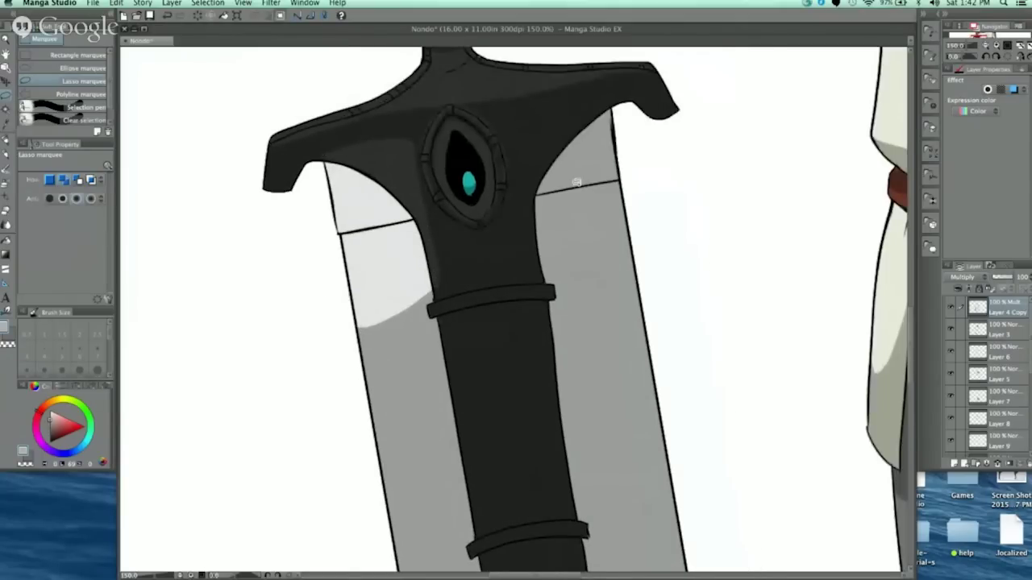
scroll(576, 183, "down", 2)
mouse_move(486, 229)
left_mouse_down()
mouse_move(521, 270)
mouse_move(416, 316)
left_mouse_up()
key("Delete")
left_click(398, 337)
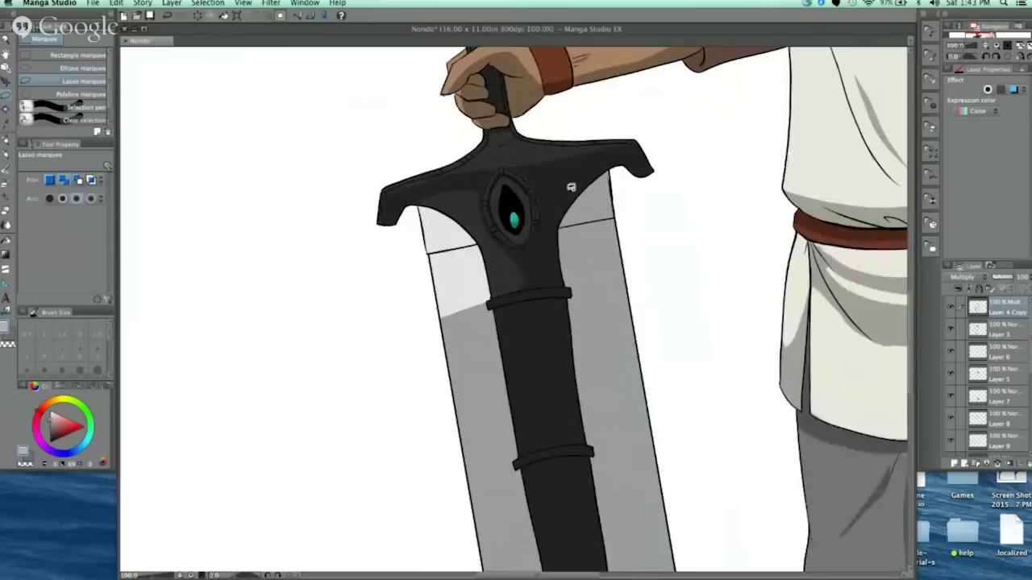
Step: Lasso the underside of the crossguard's right arm with the blade's upper-right section, clear their shadow and drop the selection
mouse_move(553, 186)
left_mouse_down()
mouse_move(527, 265)
mouse_move(563, 285)
left_mouse_up()
left_click_drag(621, 163, 620, 168)
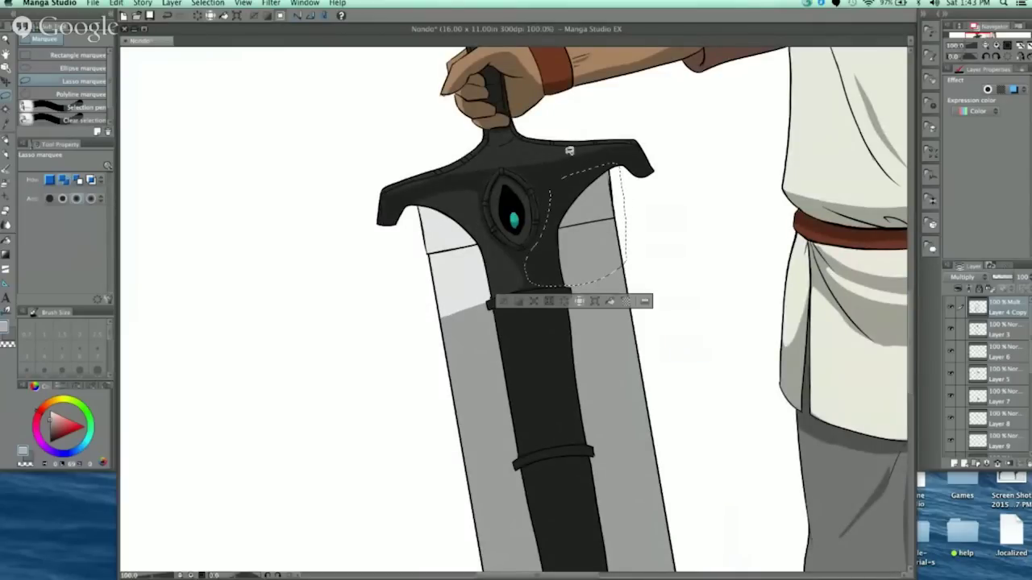
scroll(637, 129, "down", 2)
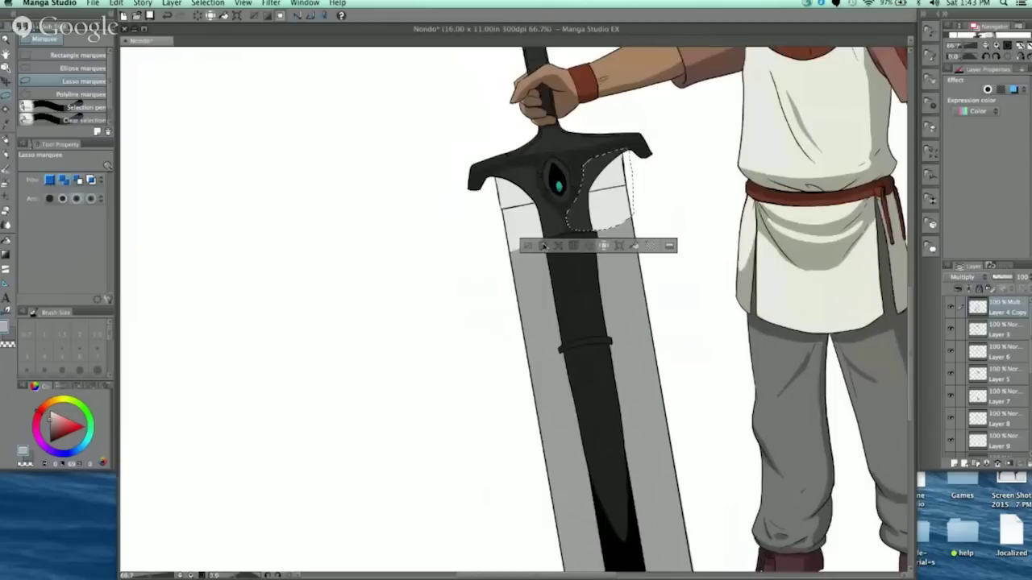
left_click(530, 245)
Step: Lasso a small patch on the guard's neck just above the first band, clear its shadow and deselect
left_click_drag(626, 229, 603, 173)
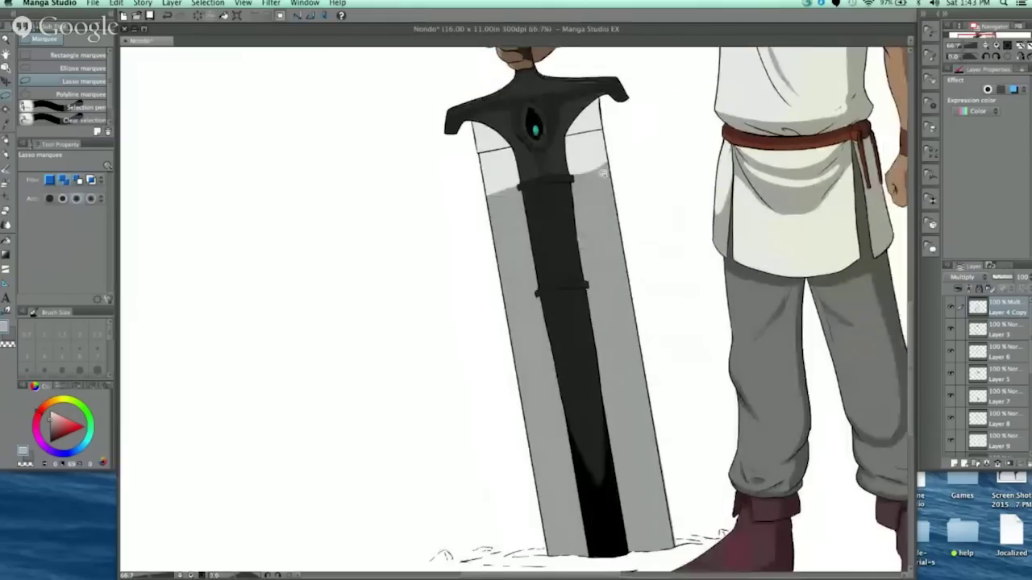
left_click_drag(540, 172, 544, 167)
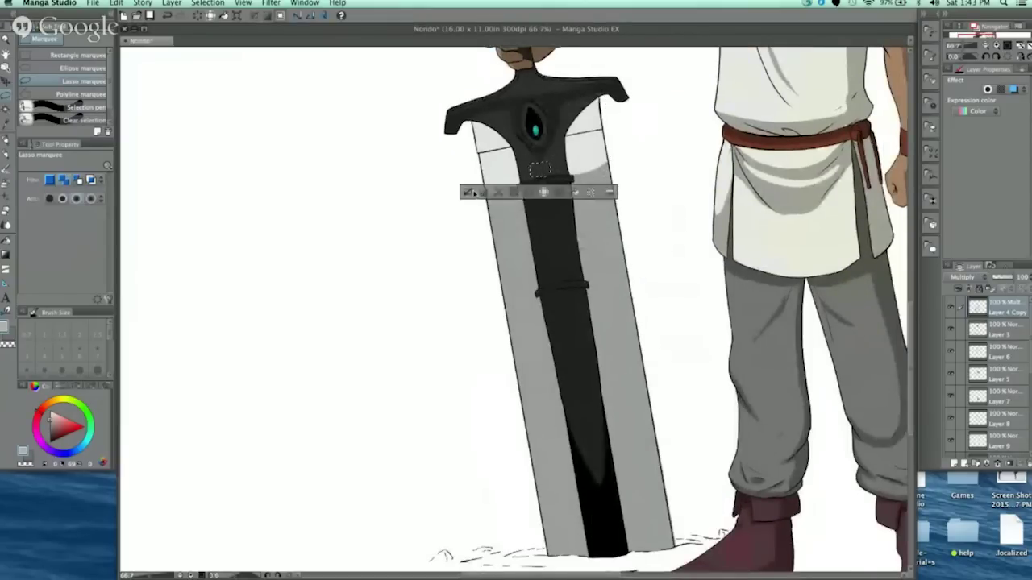
left_click(472, 193)
Step: Lasso the left half of the blade except a thin strip beside the dark core, clear its shadow and deselect
scroll(631, 182, "down", 1)
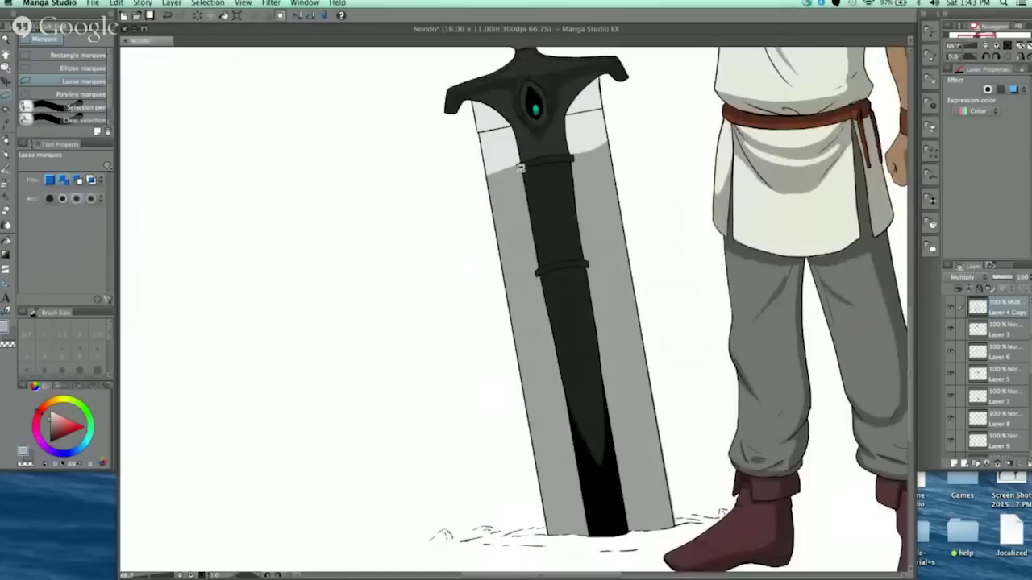
left_click_drag(523, 174, 534, 234)
mouse_move(544, 304)
left_mouse_down()
mouse_move(580, 528)
mouse_move(471, 379)
mouse_move(516, 167)
left_mouse_up()
left_click(442, 550)
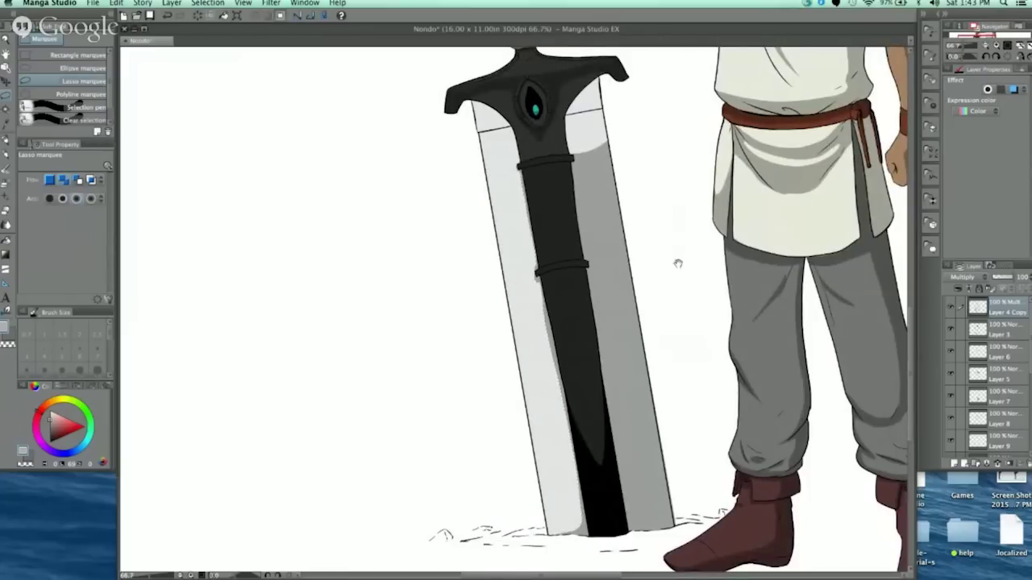
Step: Lasso the right half of the blade except a thin strip beside the dark core, clear its shadow and deselect
left_click_drag(677, 263, 591, 245)
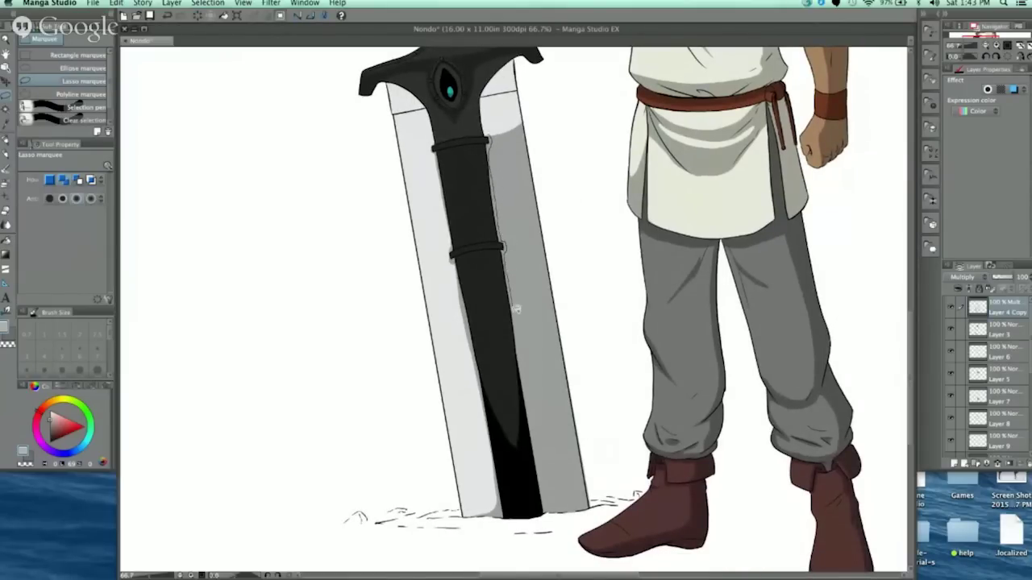
left_click_drag(520, 346, 528, 403)
mouse_move(540, 462)
left_mouse_down()
mouse_move(595, 382)
mouse_move(561, 188)
mouse_move(524, 106)
left_mouse_up()
scroll(570, 233, "down", 1)
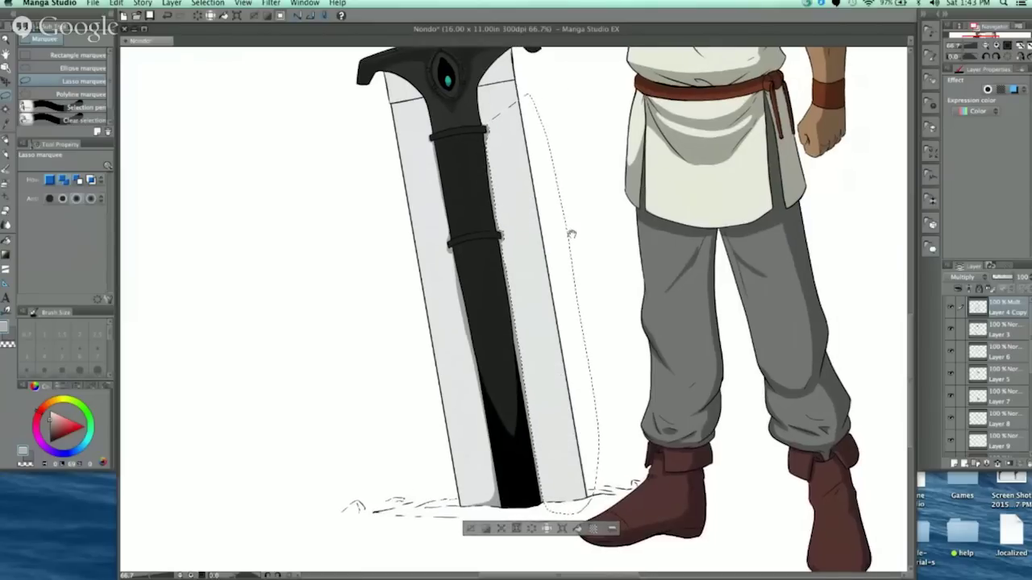
left_click(476, 520)
scroll(554, 246, "down", 2)
scroll(554, 245, "up", 2)
left_click_drag(496, 249, 492, 196)
left_click(414, 79)
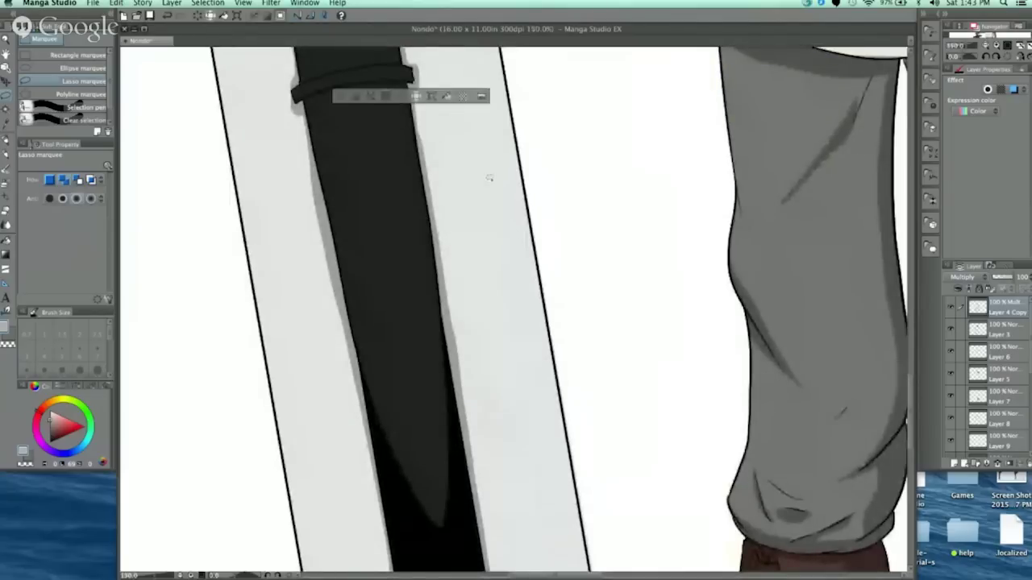
left_click(338, 97)
Step: Lasso the shadow strip along the core's left edge from the lower band to the ground, clear it and deselect
left_click_drag(303, 96, 393, 558)
left_click_drag(394, 335, 378, 150)
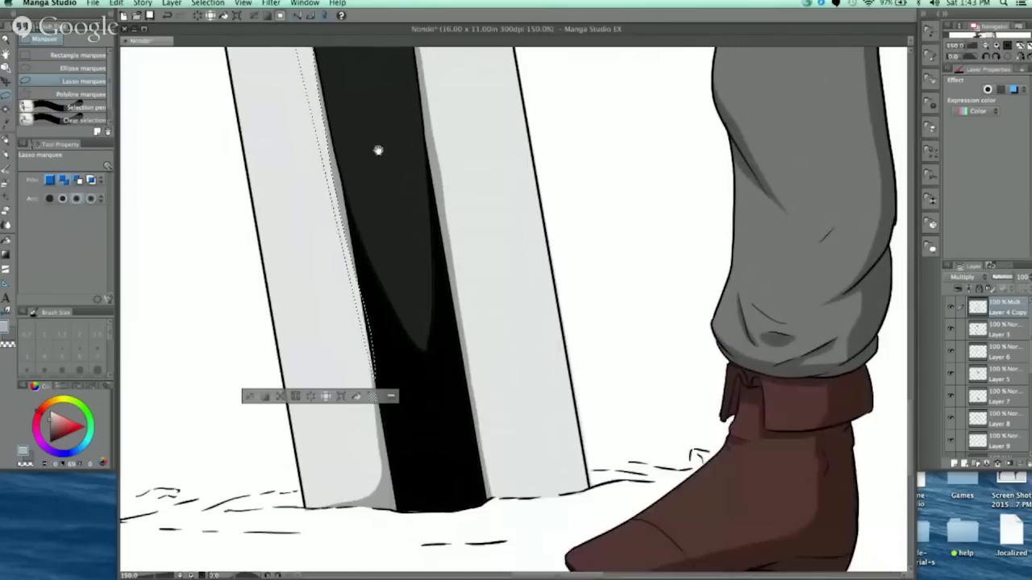
mouse_move(355, 207)
left_mouse_down()
mouse_move(392, 437)
mouse_move(333, 469)
mouse_move(302, 464)
left_mouse_up()
left_click_drag(384, 49, 429, 253)
key("super+minus")
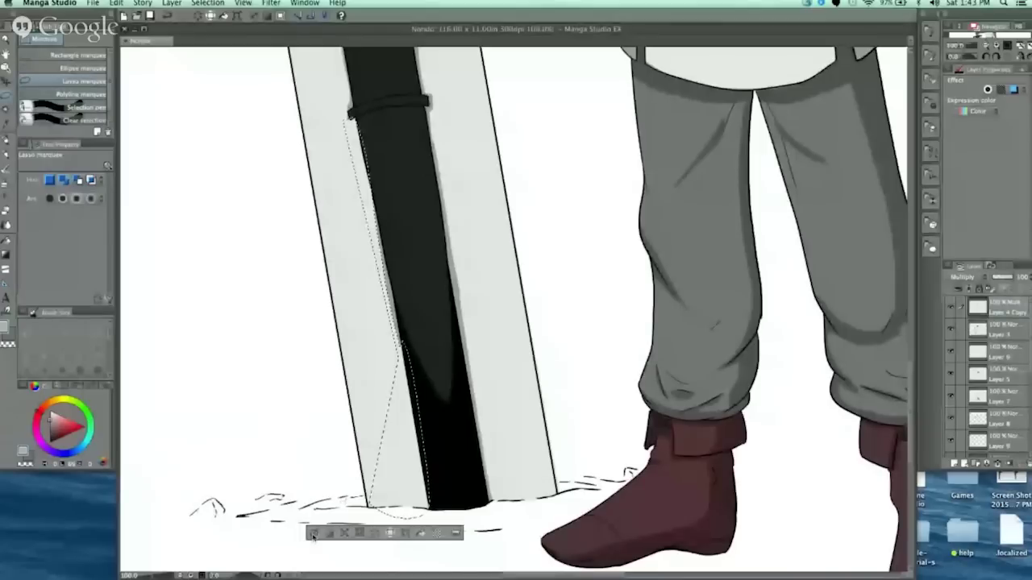
key("Delete")
key("super+d")
Step: Lasso the leftover shadow sliver on the core's left edge below the lower band, clear it and deselect
mouse_move(362, 133)
left_mouse_down()
mouse_move(395, 301)
mouse_move(397, 416)
left_mouse_up()
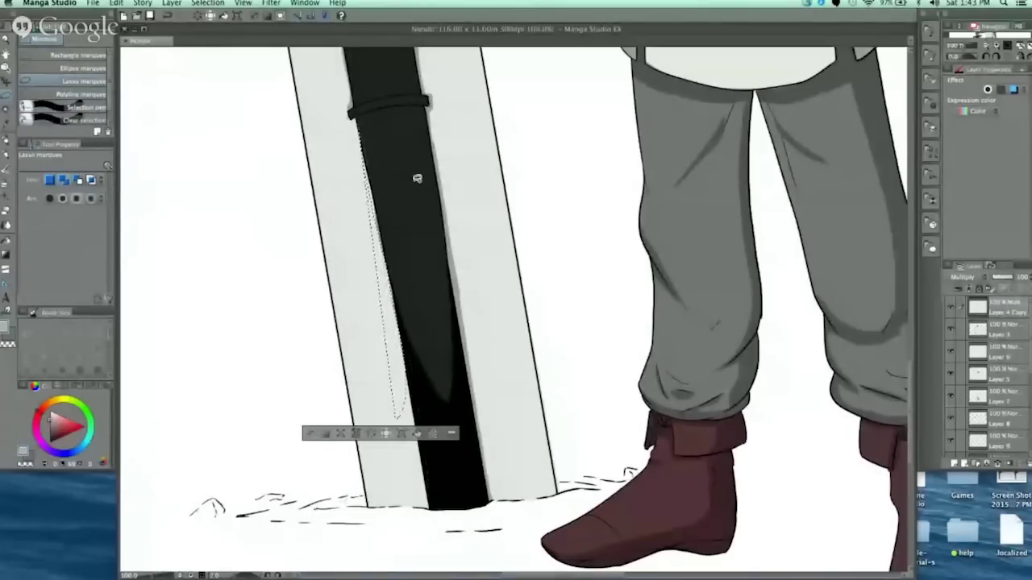
left_click_drag(393, 259, 403, 372)
scroll(363, 169, "up", 2)
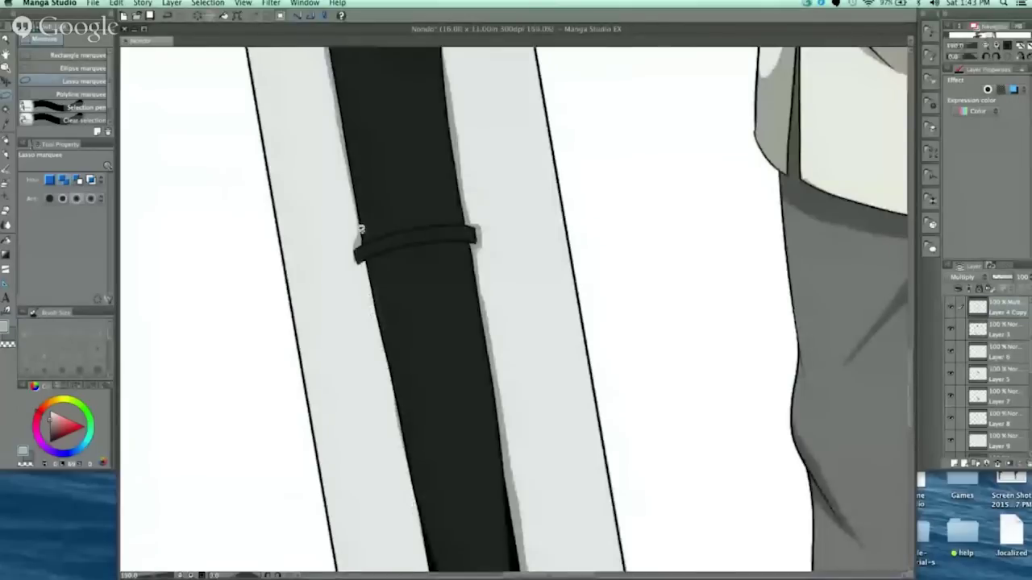
key("Delete")
left_click(278, 279)
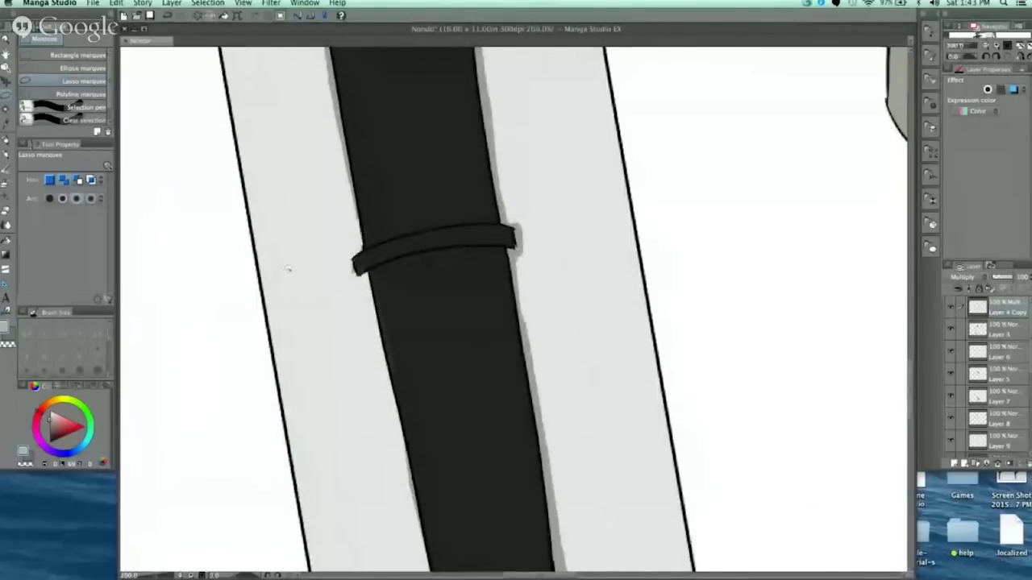
Step: Lasso the lower band's left end and the strip left of the core between the bands, clear their shadow and deselect
left_click_drag(354, 261, 360, 275)
left_click_drag(355, 105, 379, 344)
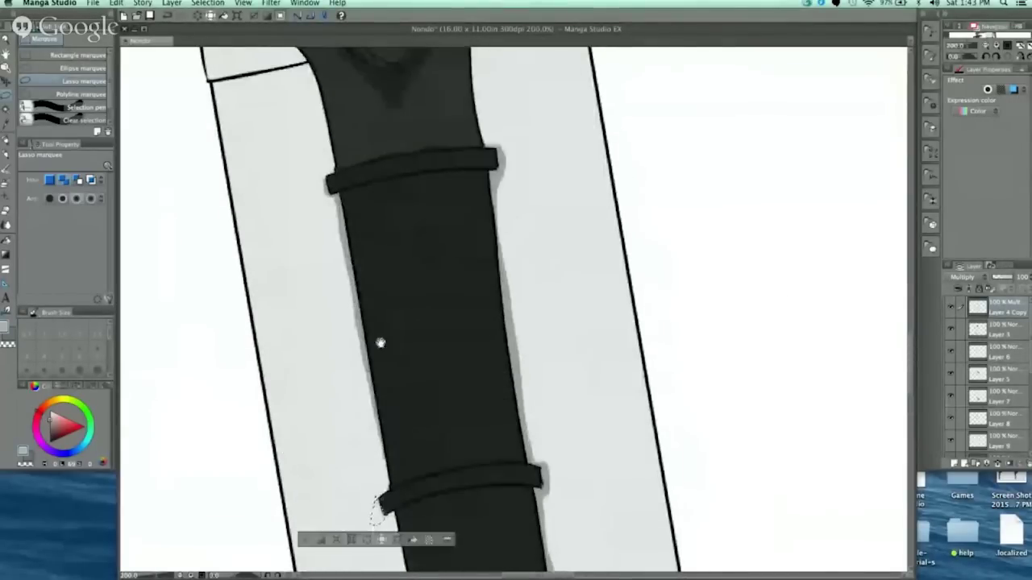
mouse_move(329, 190)
left_mouse_down()
mouse_move(357, 277)
mouse_move(385, 466)
left_mouse_up()
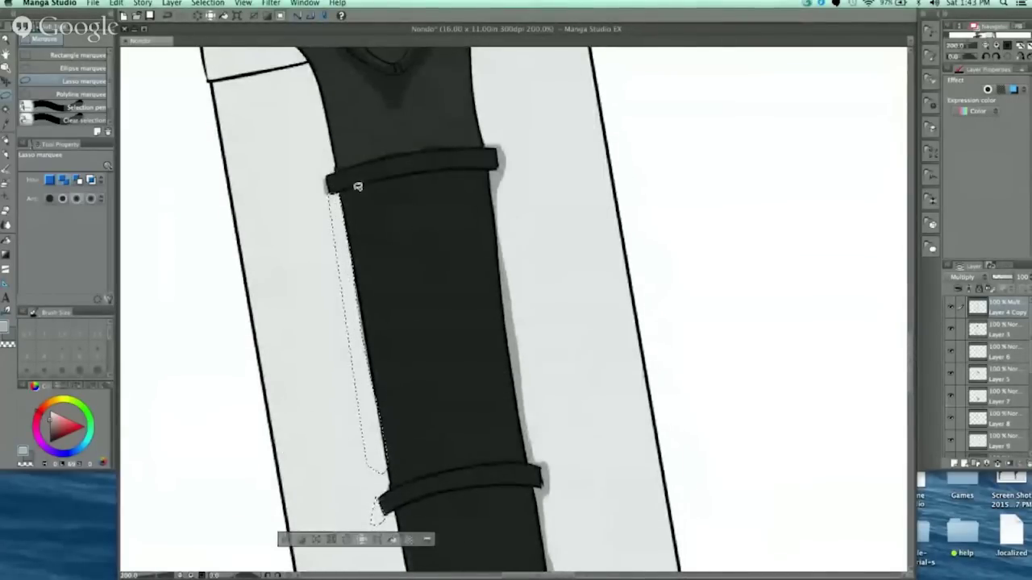
left_click(442, 295)
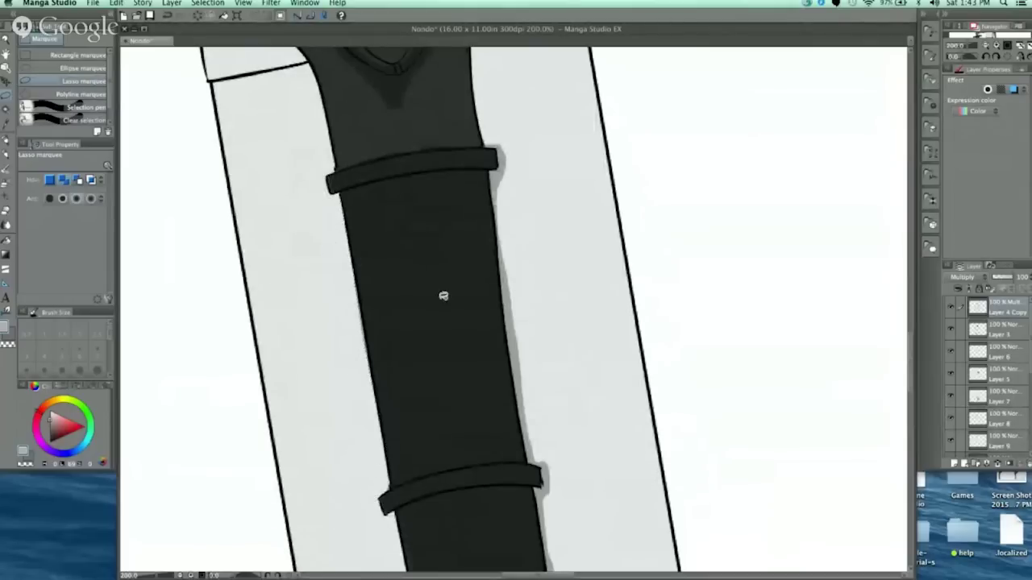
Step: Lasso the shadow around the upper band's right end, clear it and deselect
scroll(501, 136, "up", 2)
mouse_move(524, 202)
left_mouse_down()
mouse_move(551, 133)
mouse_move(470, 212)
mouse_move(503, 151)
left_mouse_up()
key("Delete")
key("super+d")
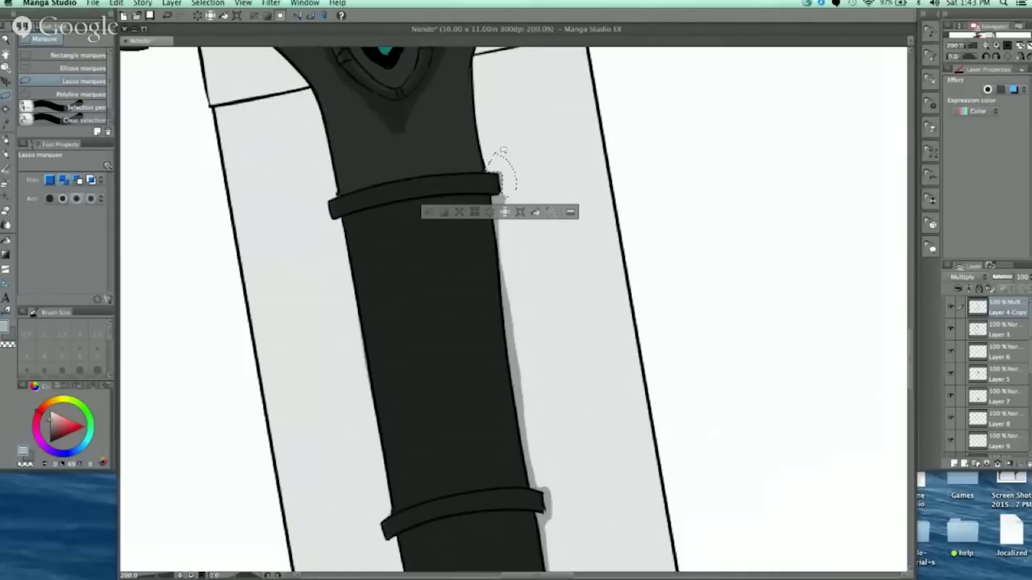
left_click(431, 213)
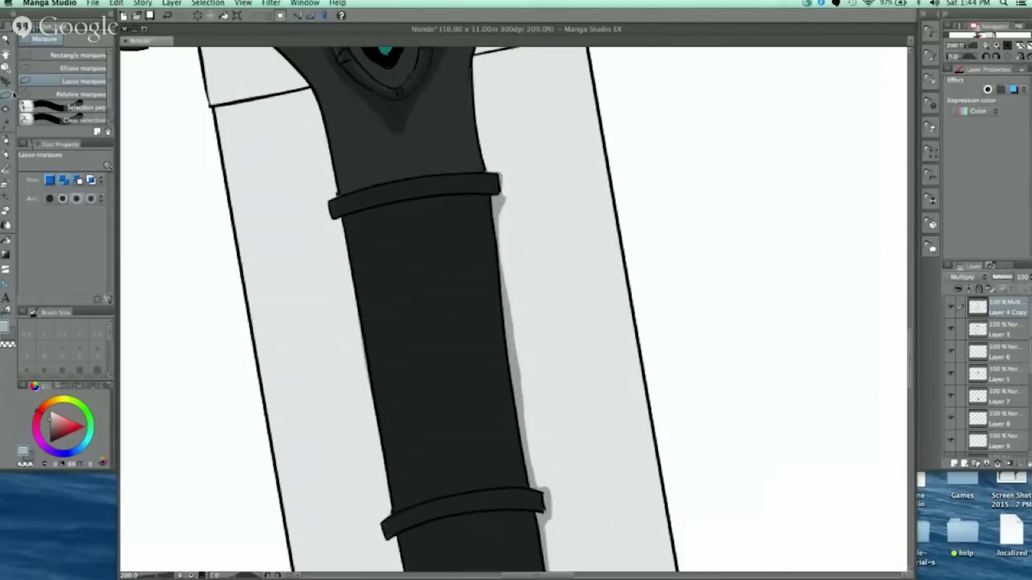
Step: Outline a straight strip right of the core between the two bands with the Polyline marquee and fill it with shadow
left_click(58, 93)
scroll(524, 184, "down", 2)
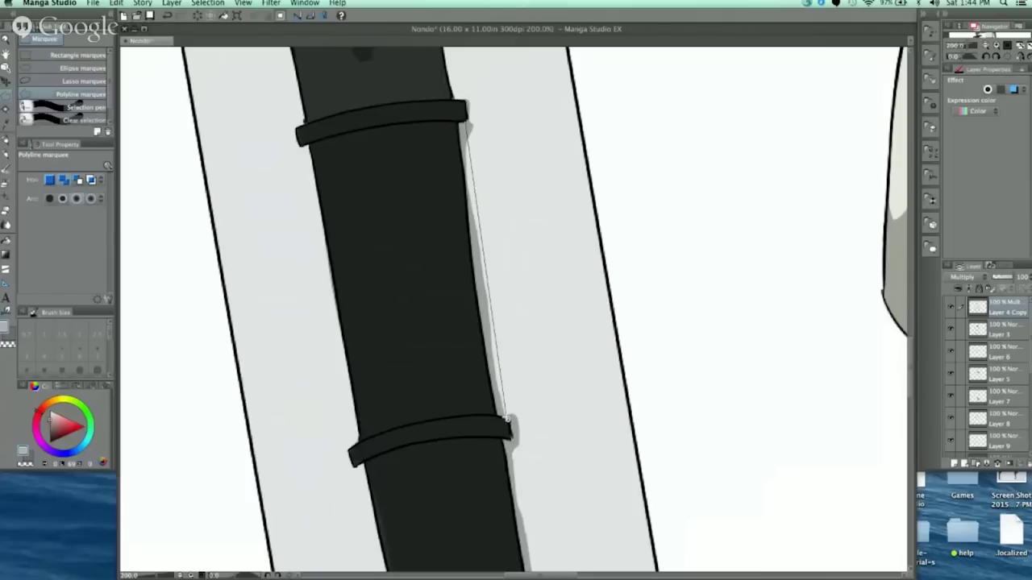
left_click(493, 418)
left_click(461, 121)
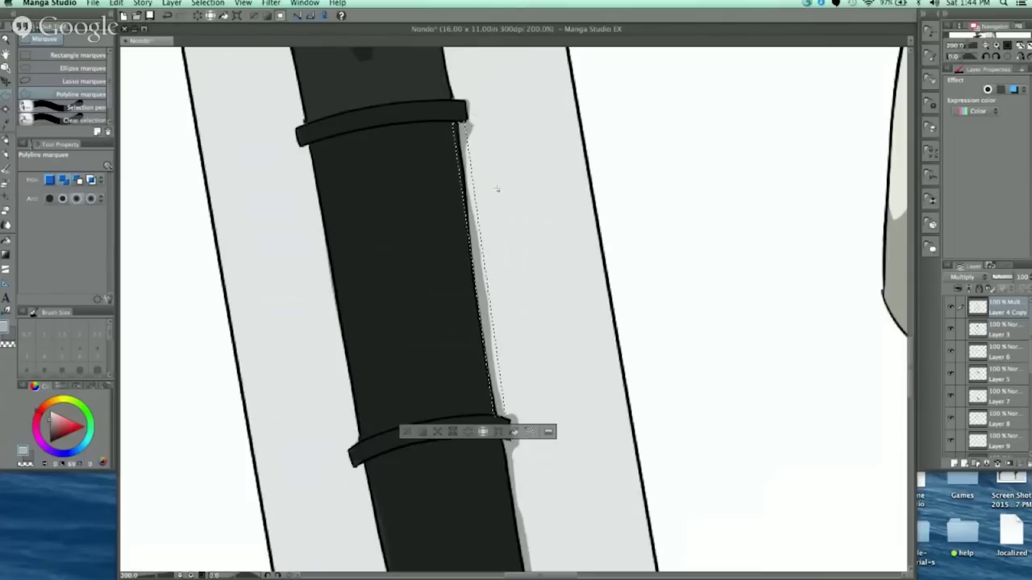
scroll(556, 397, "down", 10)
key("super+minus")
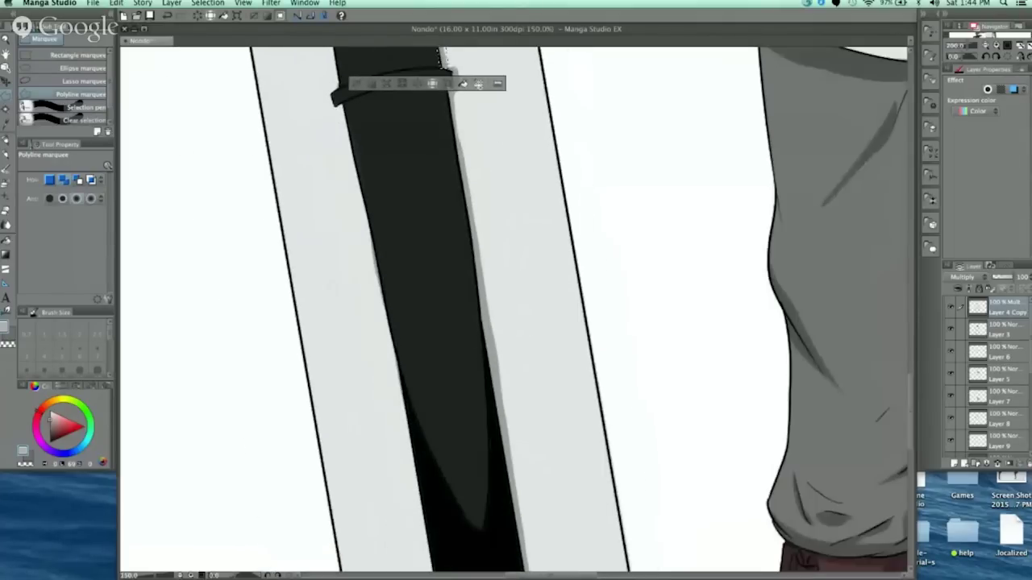
Step: Outline a straight strip right of the core from the lower band to the ground, fill it with shadow and deselect
left_click_drag(519, 376, 467, 395)
key("super+minus")
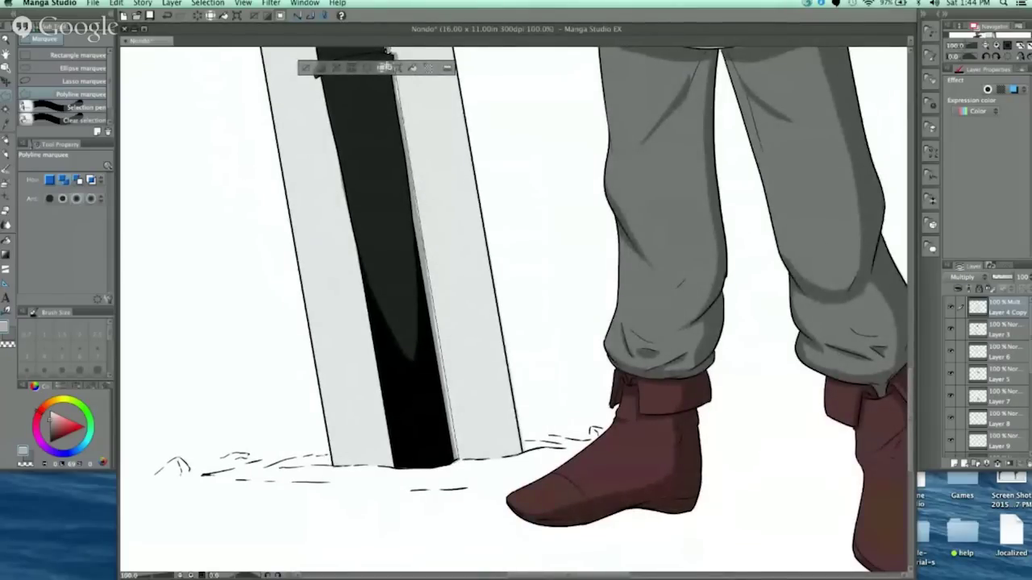
double_click(443, 446)
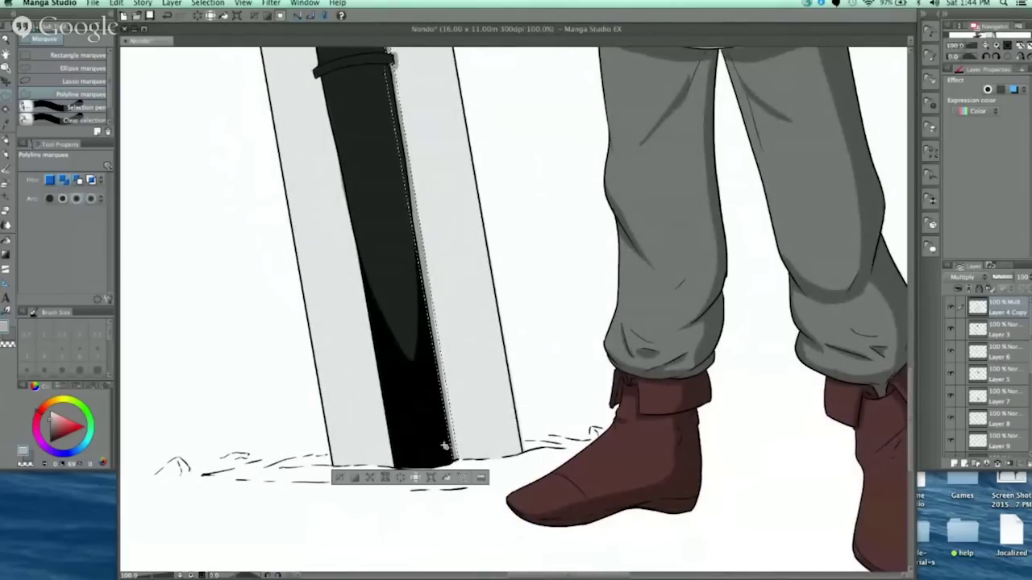
left_click_drag(454, 220, 439, 375)
left_click(434, 456)
left_click(323, 454)
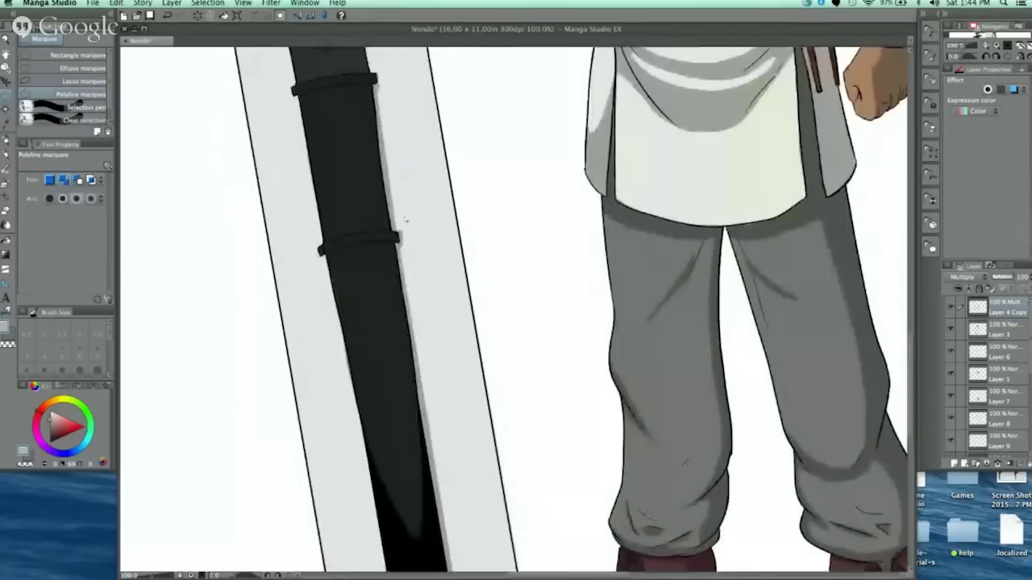
Step: Switch to the Lasso marquee, outline a small cast shadow around the upper band's right end, fill it and deselect
scroll(405, 222, "up", 2)
scroll(393, 256, "up", 2)
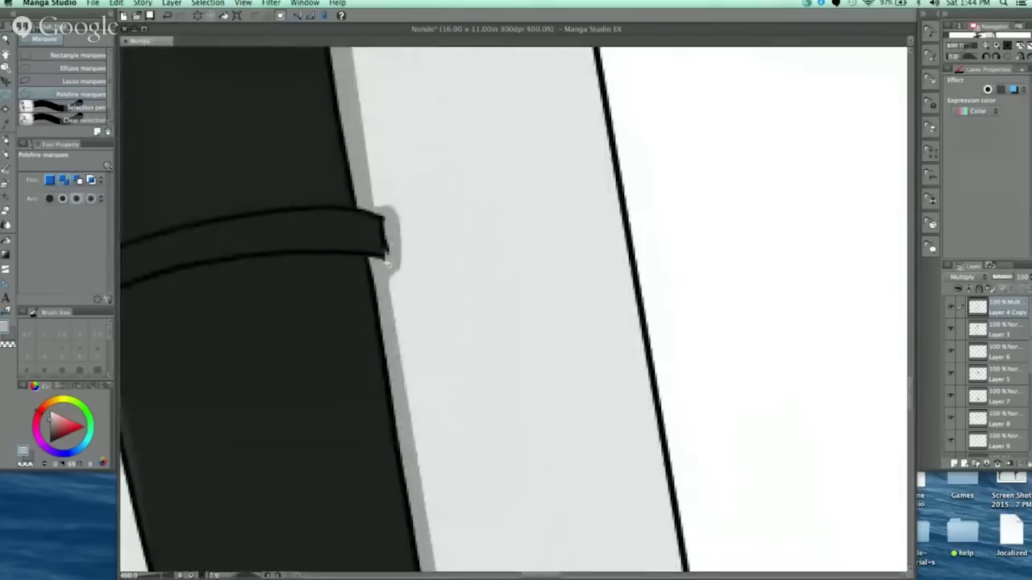
scroll(396, 232, "down", 4)
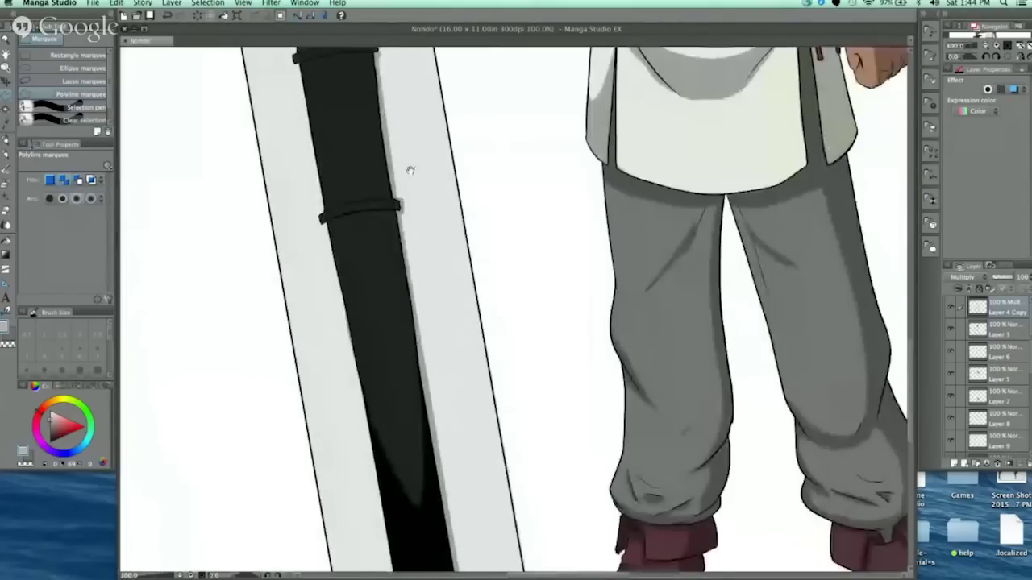
scroll(407, 241, "up", 2)
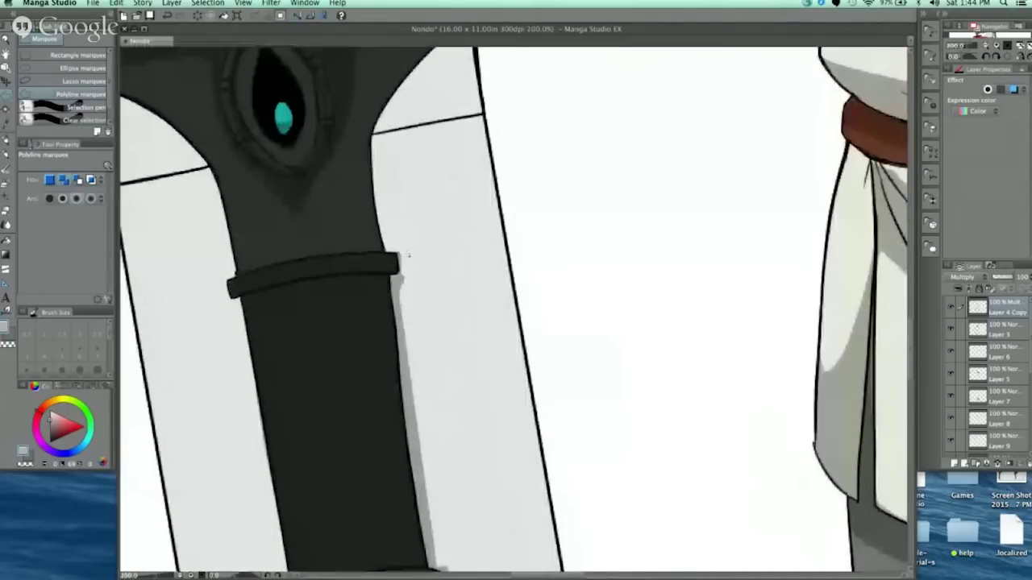
scroll(407, 256, "up", 2)
key("p")
left_click(9, 95)
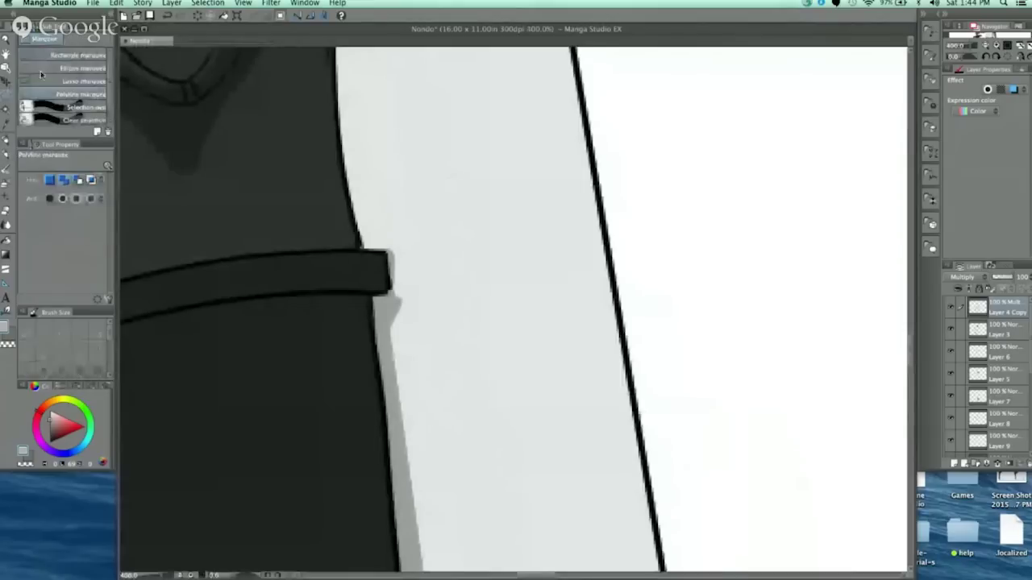
left_click(50, 82)
scroll(487, 270, "left", 3)
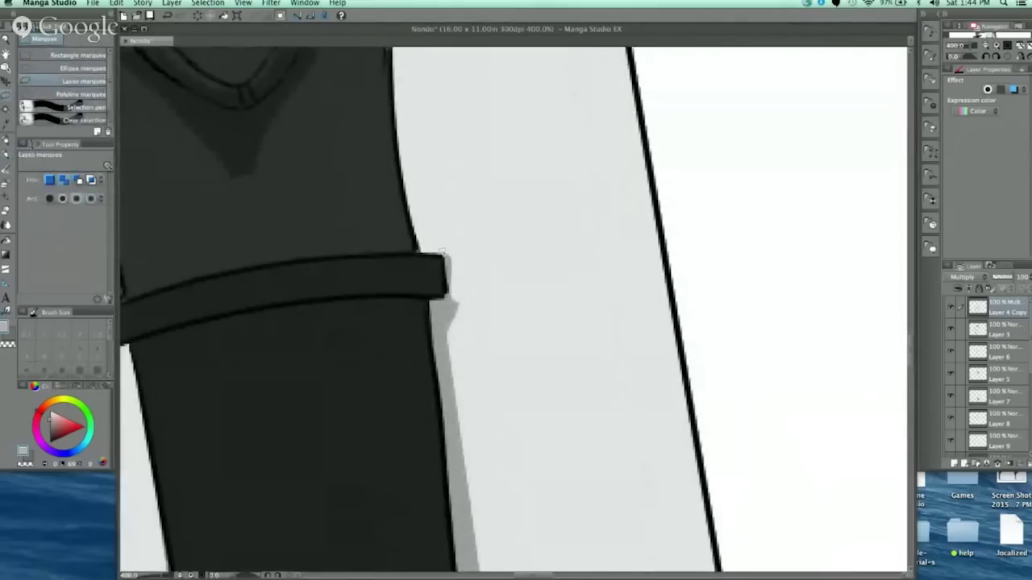
left_click_drag(442, 295, 440, 279)
left_click(486, 327)
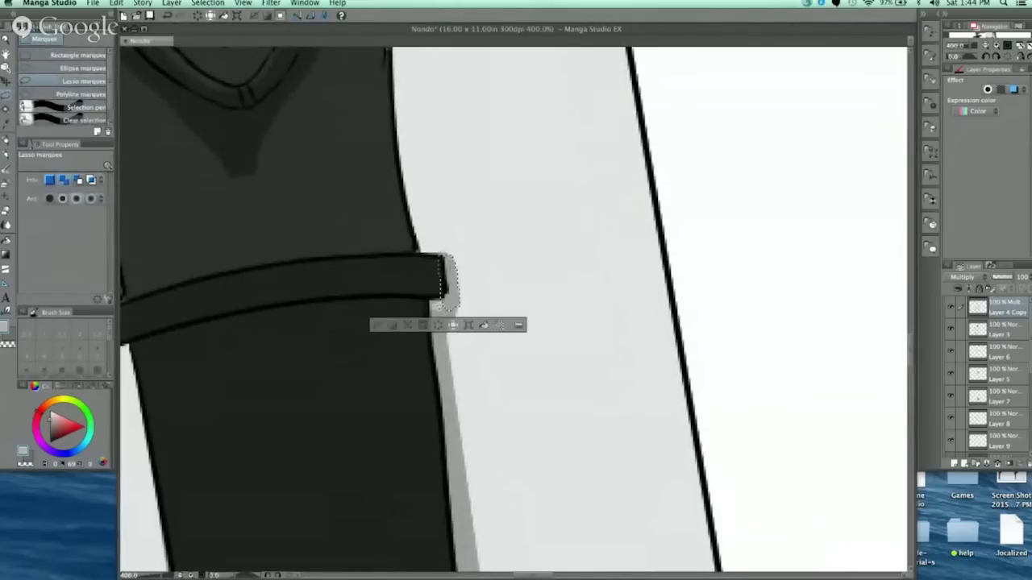
key("super+d")
Step: Lasso the upper band around the sword's dark core, clear its shadow and deselect
scroll(447, 221, "down", 3)
scroll(490, 238, "down", 2)
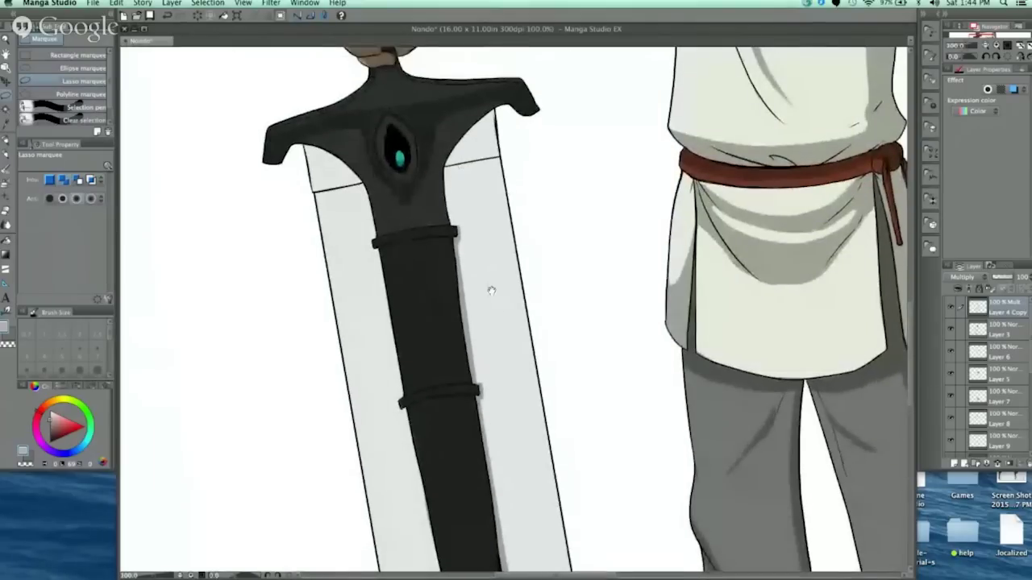
left_click_drag(485, 280, 513, 283)
scroll(442, 200, "up", 1)
scroll(442, 201, "up", 4)
mouse_move(270, 258)
left_mouse_down()
mouse_move(479, 209)
mouse_move(588, 212)
mouse_move(607, 192)
mouse_move(507, 182)
mouse_move(270, 255)
mouse_move(495, 217)
mouse_move(603, 212)
mouse_move(459, 188)
mouse_move(279, 264)
left_mouse_up()
key("Delete")
left_click(379, 282)
left_click(481, 221)
Step: Lasso the dark core's section between the two bands and clear its shadow
scroll(528, 231, "down", 2)
scroll(528, 232, "down", 1)
left_click_drag(542, 265, 543, 158)
mouse_move(441, 135)
left_mouse_down()
mouse_move(533, 115)
mouse_move(553, 145)
mouse_move(582, 329)
mouse_move(474, 366)
mouse_move(439, 131)
left_mouse_up()
left_click_drag(590, 302, 518, 210)
left_click(369, 283)
Step: Lasso the dark core from the lower band down to a rounded end above the highlight's tip and clear its shadow
mouse_move(560, 238)
left_mouse_down()
mouse_move(507, 357)
mouse_move(518, 161)
left_mouse_up()
left_click_drag(507, 299, 513, 170)
key("super+minus")
left_click_drag(533, 257, 512, 273)
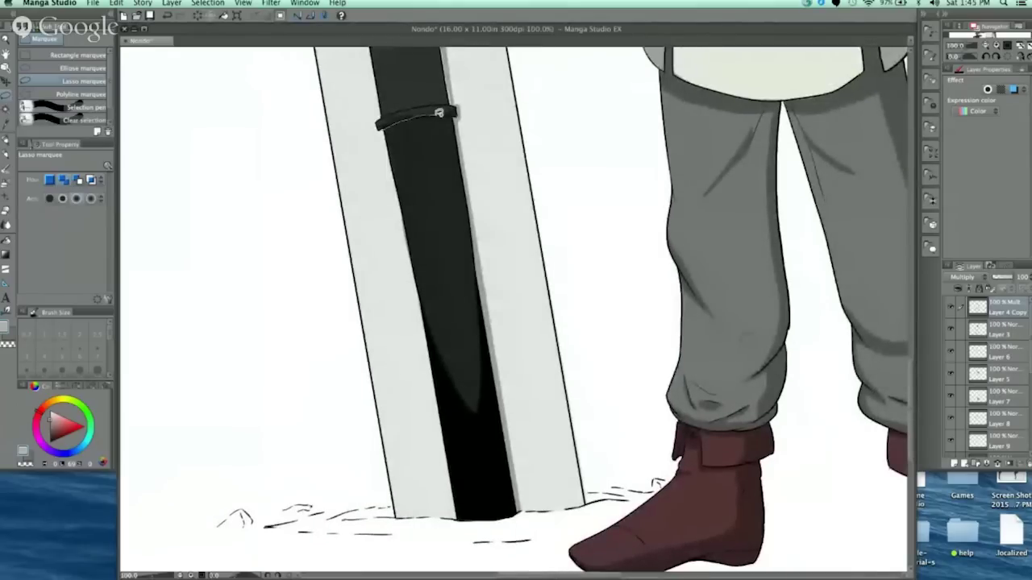
left_click_drag(464, 167, 480, 298)
mouse_move(485, 349)
left_mouse_down()
mouse_move(445, 349)
mouse_move(385, 141)
left_mouse_up()
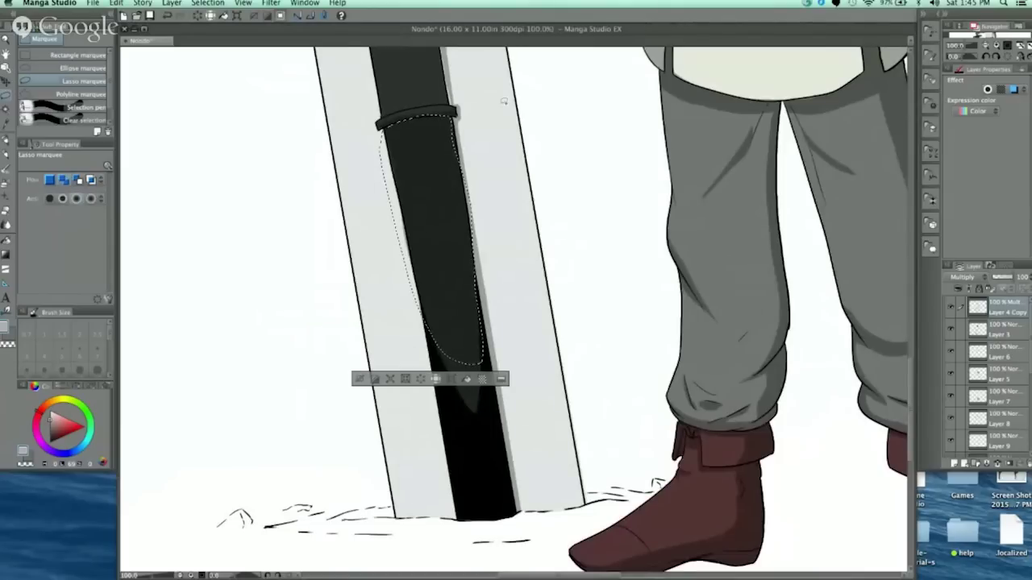
scroll(499, 108, "up", 1)
scroll(484, 137, "up", 1)
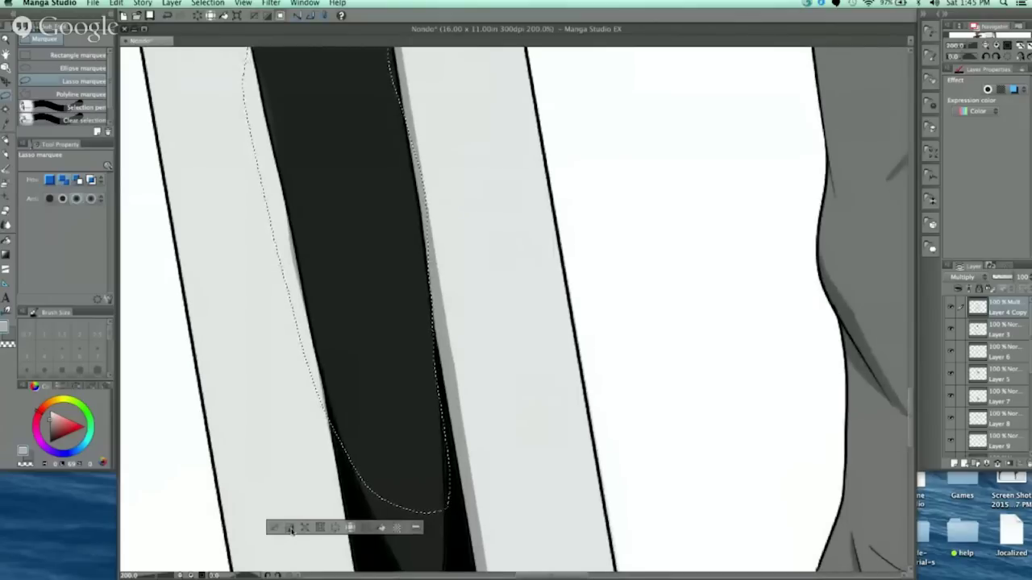
scroll(386, 188, "up", 5)
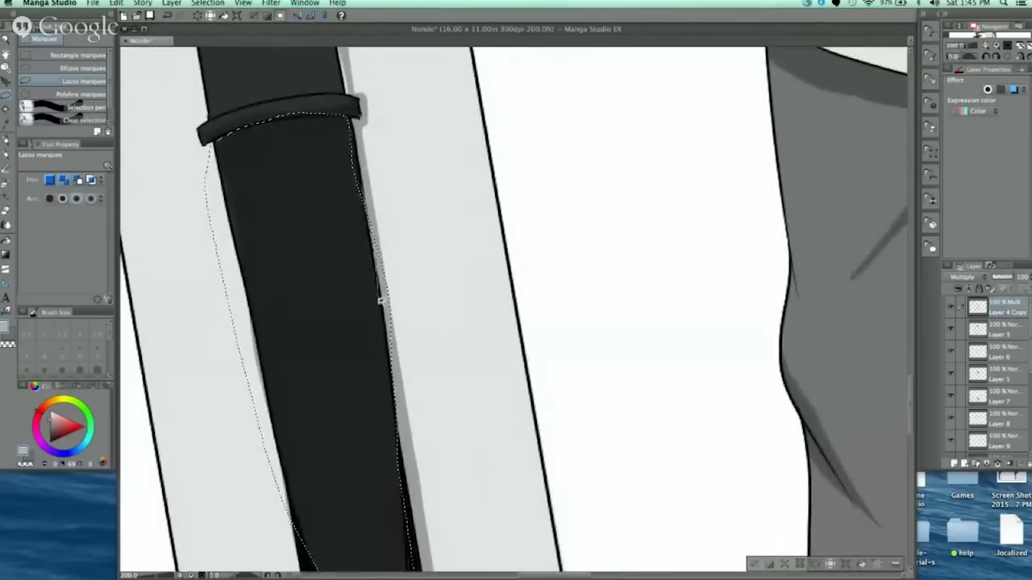
scroll(422, 322, "down", 6)
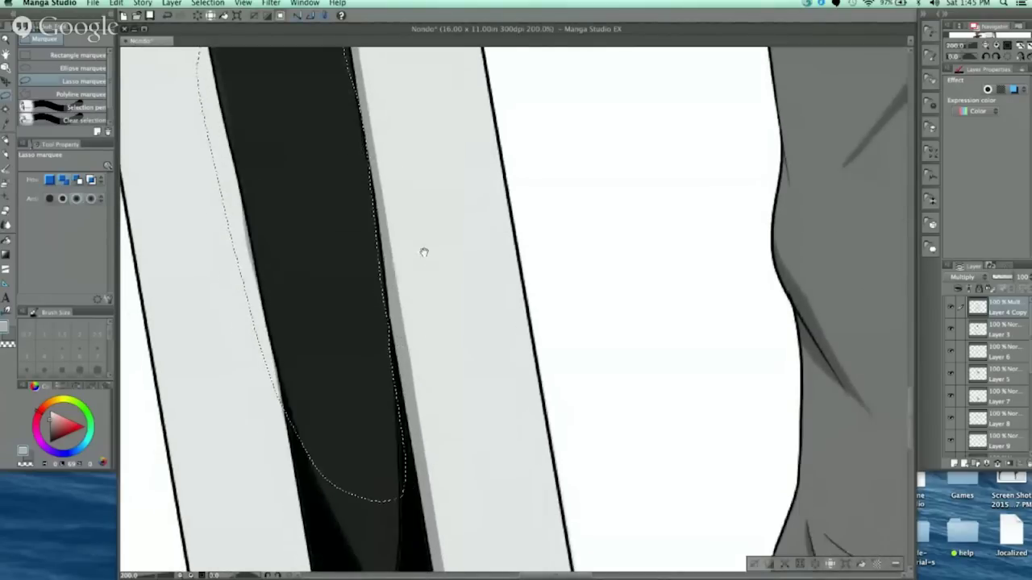
mouse_move(389, 261)
left_mouse_down()
mouse_move(403, 462)
mouse_move(274, 244)
left_mouse_up()
left_click_drag(373, 215, 393, 355)
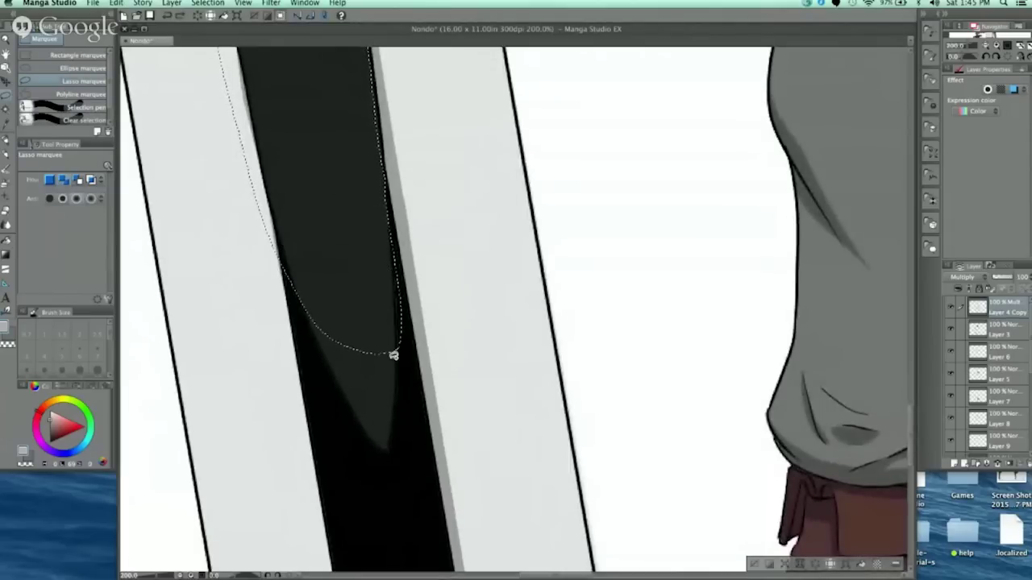
Step: Extend the selection on the lower core past the pointed tip of the highlight, clear its shadow and deselect
key("super+minus")
scroll(479, 345, "down", 3)
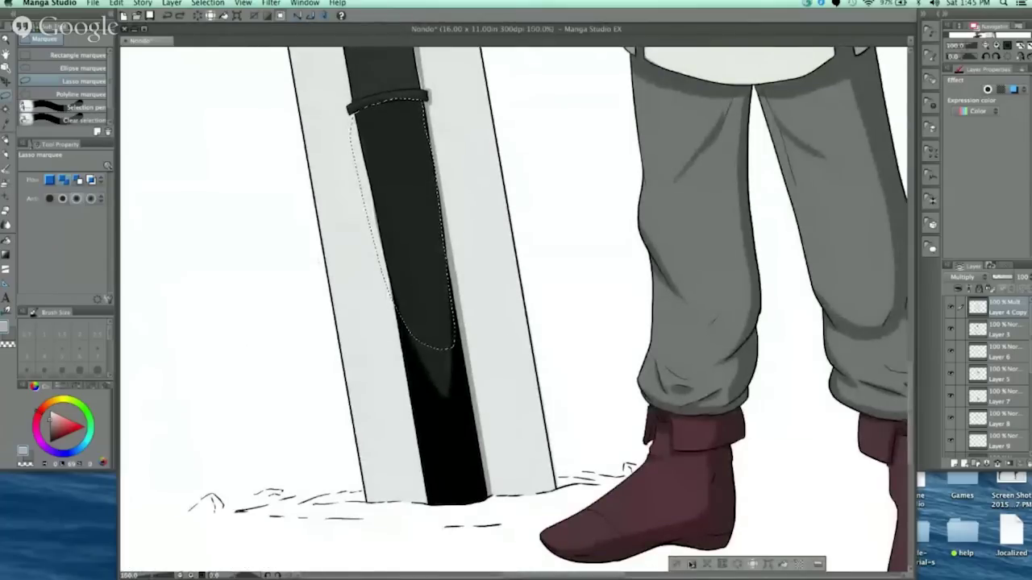
scroll(413, 316, "up", 1)
mouse_move(385, 284)
left_mouse_down()
mouse_move(415, 387)
mouse_move(469, 235)
left_mouse_up()
key("Delete")
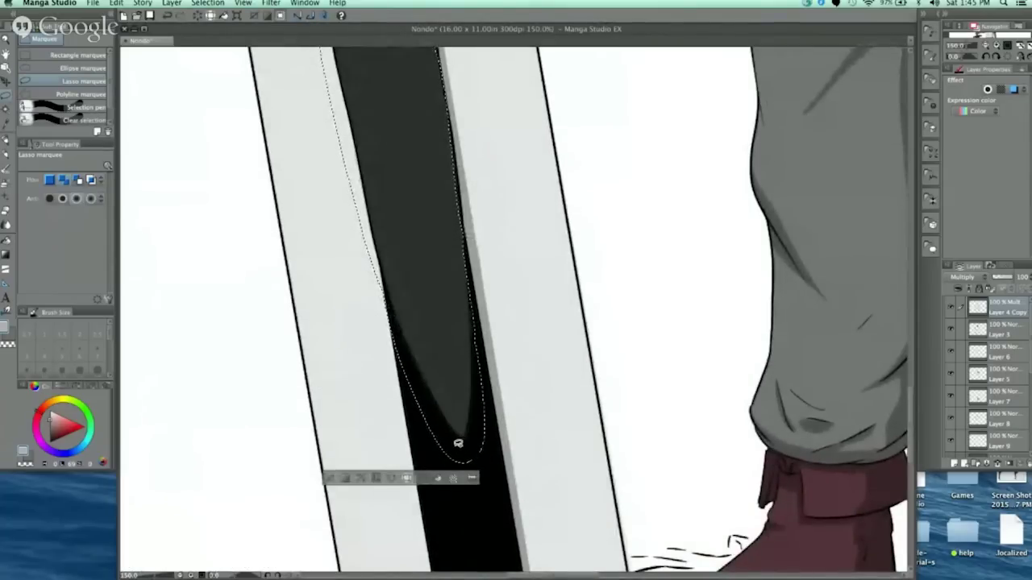
key("super+d")
Step: Lasso the thin gap in the shadow strip beside the dark core between the two bands, fill it and deselect
left_click_drag(465, 227, 454, 434)
scroll(454, 434, "up", 5)
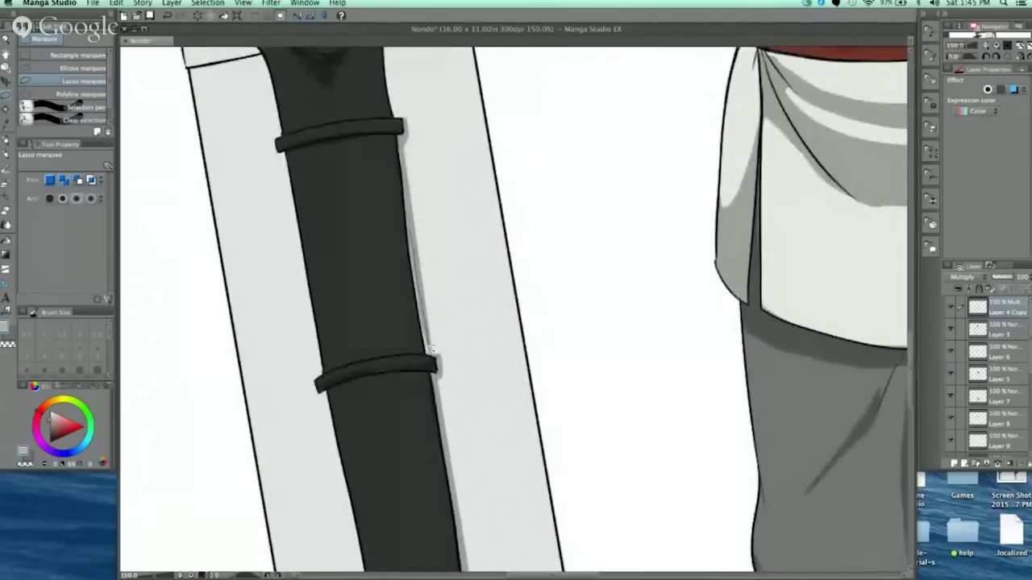
left_click_drag(431, 353, 430, 356)
left_click(453, 369)
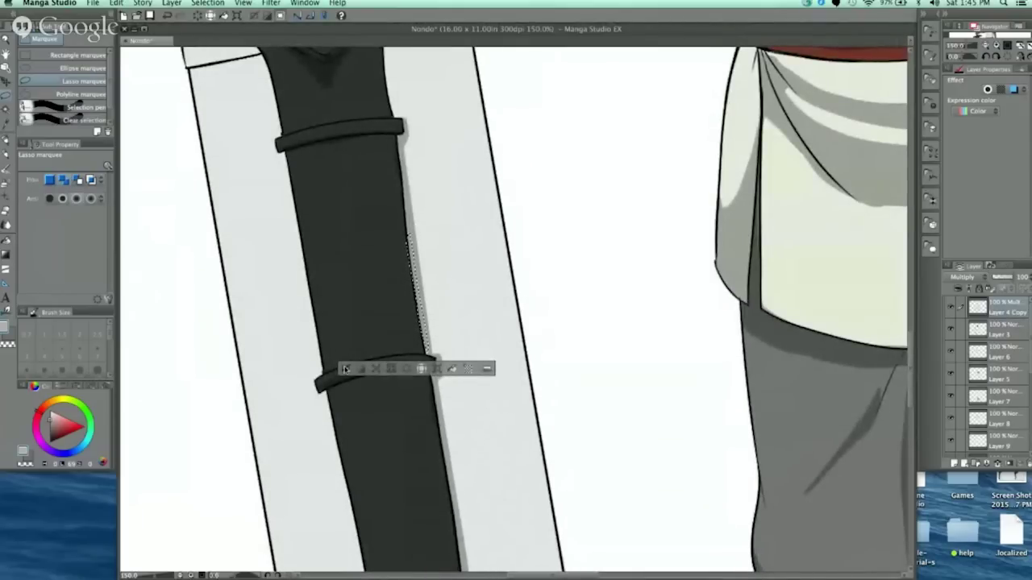
key("super+d")
Step: Lasso a crescent over the pointed tip of the lower core's highlight, fill it with shadow, and fill the missed area at the tip
left_click_drag(492, 489, 430, 212)
left_click_drag(440, 331, 444, 192)
key("super+plus")
scroll(385, 266, "down", 2)
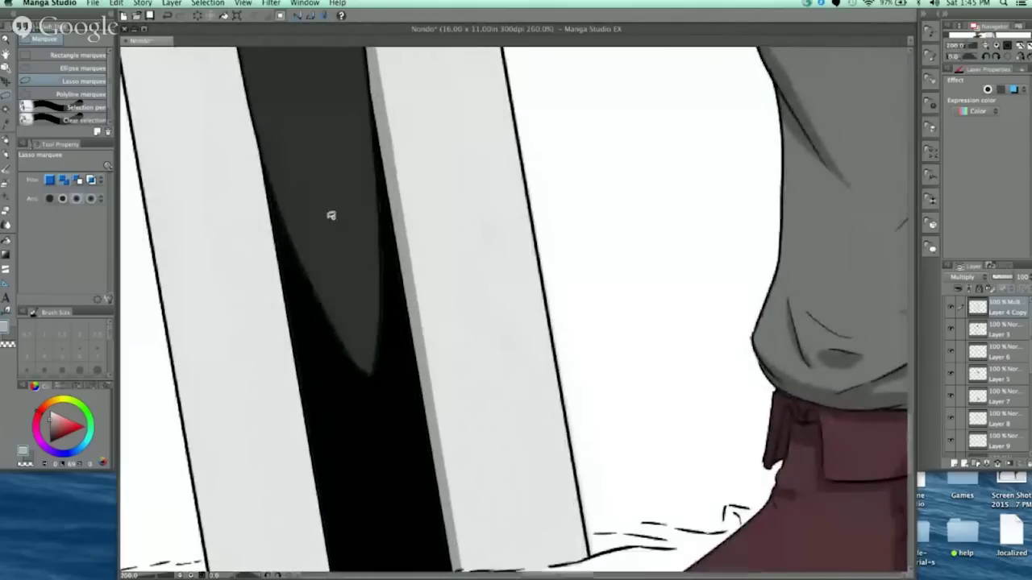
left_click_drag(272, 183, 326, 279)
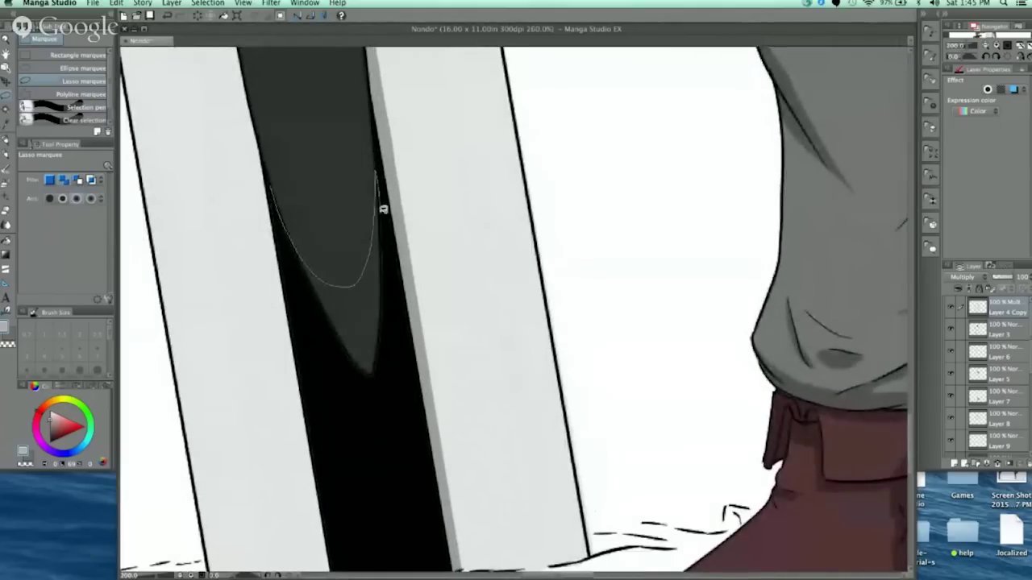
mouse_move(375, 364)
left_mouse_down()
mouse_move(305, 279)
mouse_move(271, 189)
left_mouse_up()
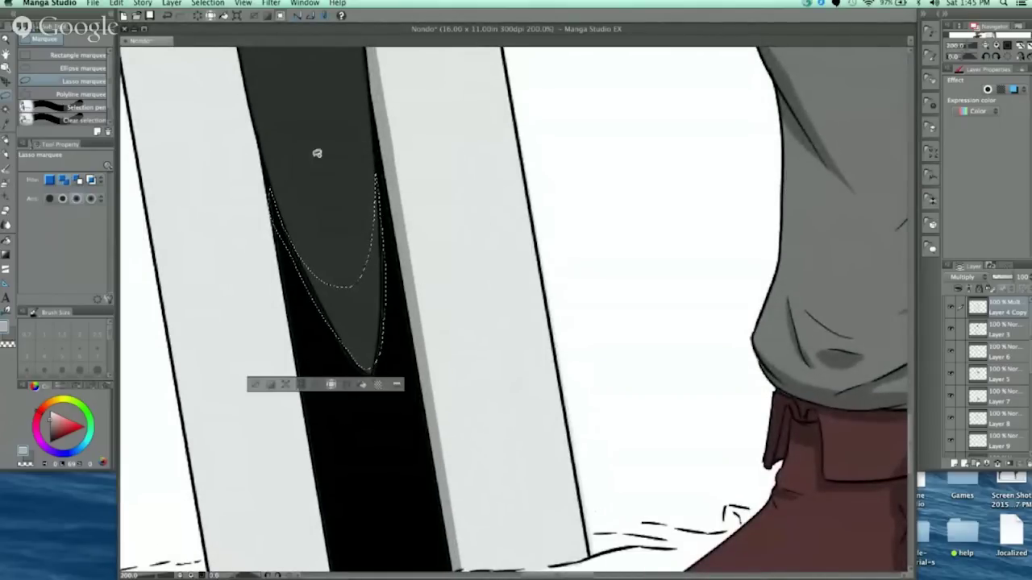
left_click(375, 385)
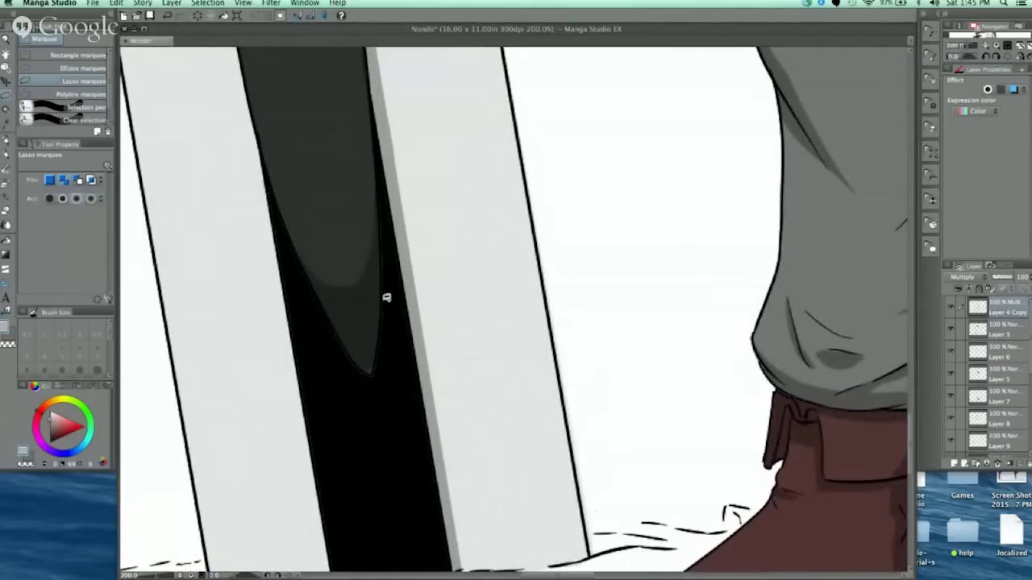
mouse_move(341, 344)
left_mouse_down()
mouse_move(357, 300)
mouse_move(327, 355)
left_mouse_up()
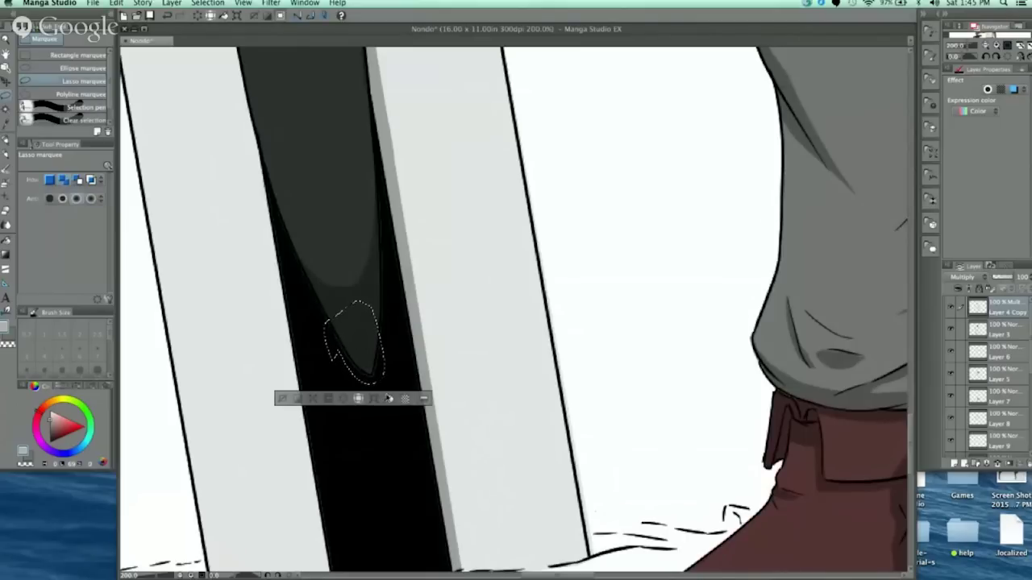
left_click(391, 399)
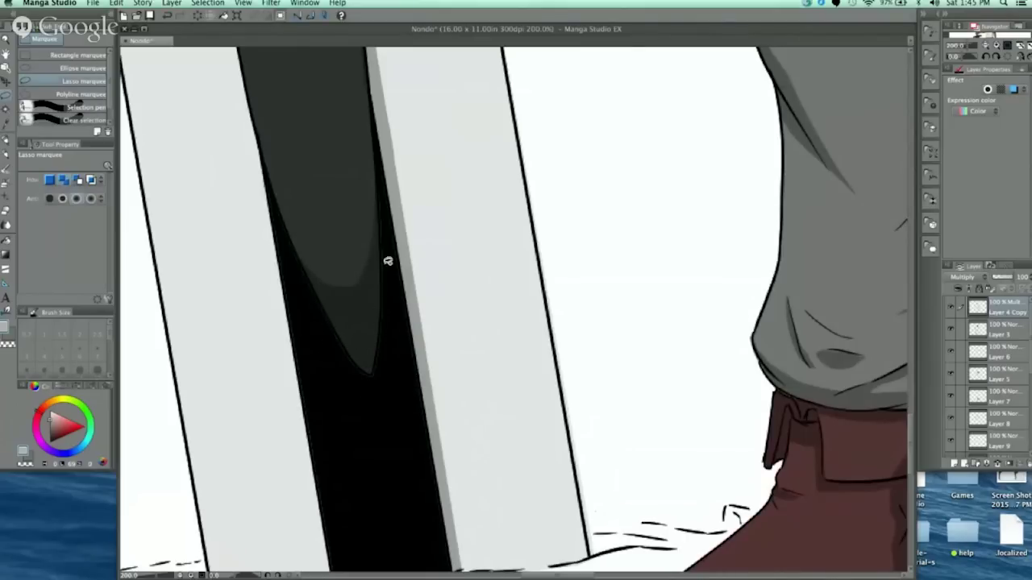
Step: Try clearing a wide U-shaped area of shadow directly beneath the oval gem frame on the sword guard
scroll(400, 227, "down", 3)
left_click_drag(447, 161, 447, 351)
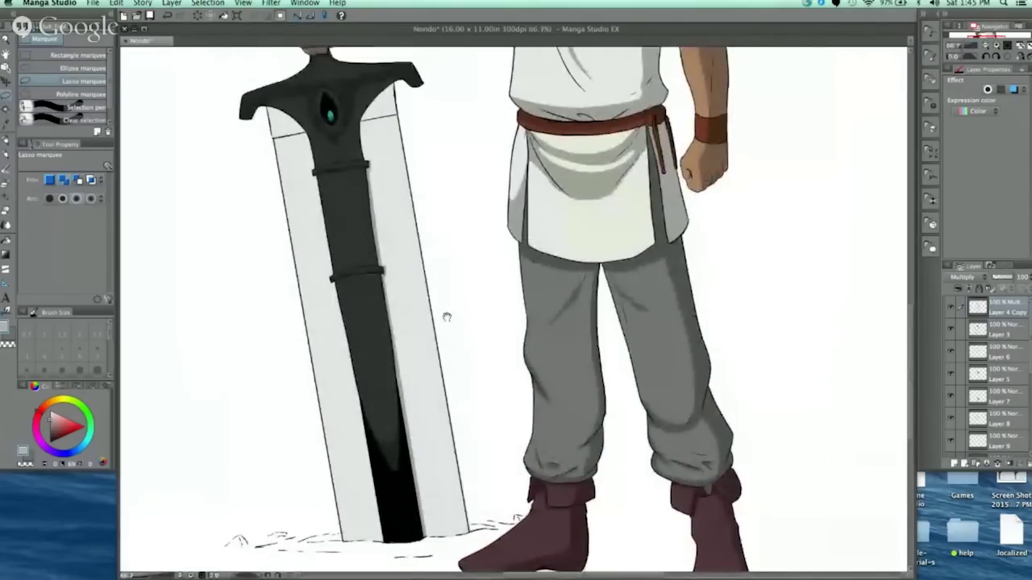
scroll(447, 317, "up", 2)
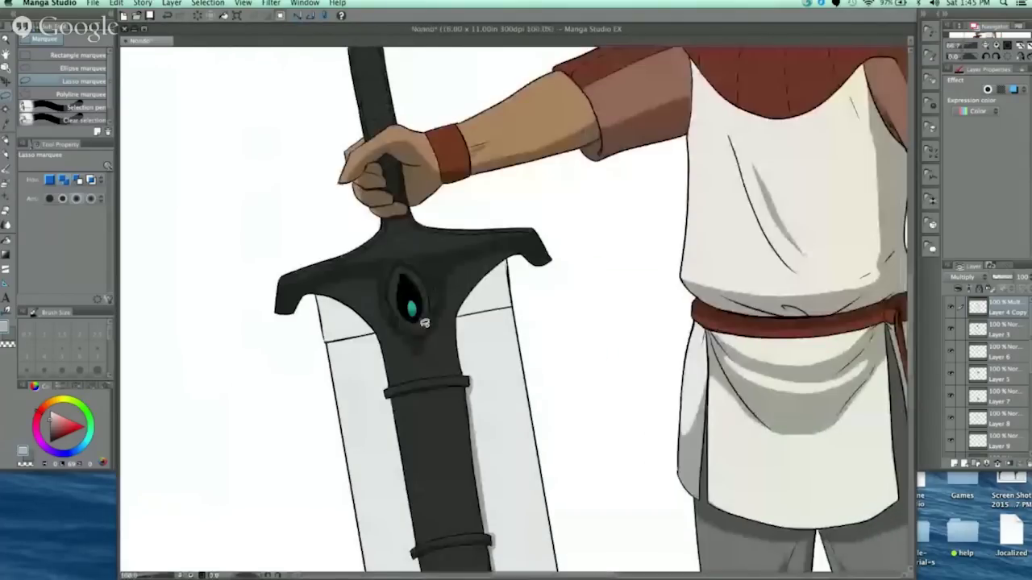
scroll(424, 323, "up", 4)
mouse_move(287, 178)
left_mouse_down()
mouse_move(392, 339)
mouse_move(444, 359)
mouse_move(498, 331)
mouse_move(569, 189)
mouse_move(287, 237)
mouse_move(283, 129)
left_mouse_up()
key("Delete")
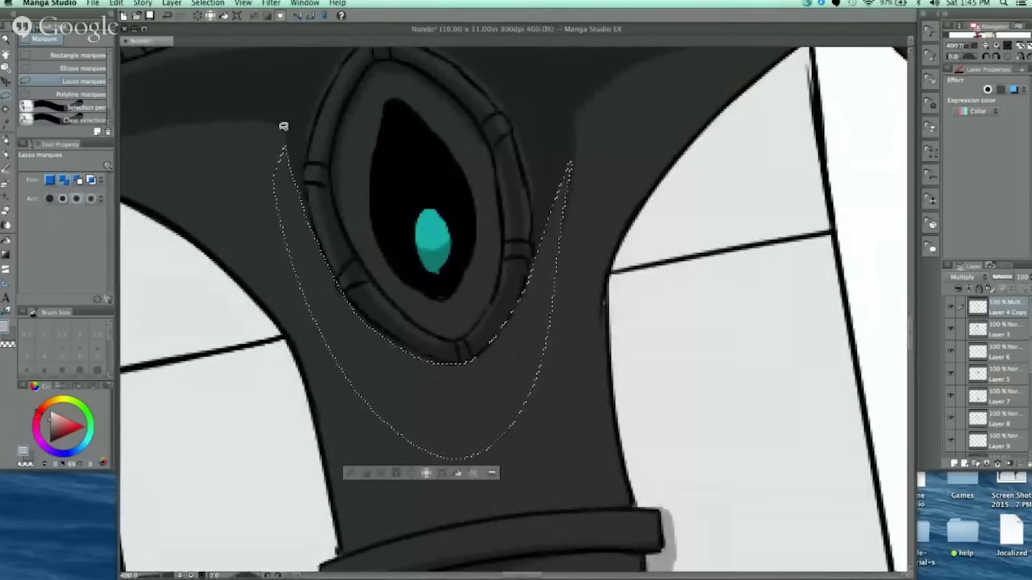
key("super+d")
scroll(548, 315, "up", 3)
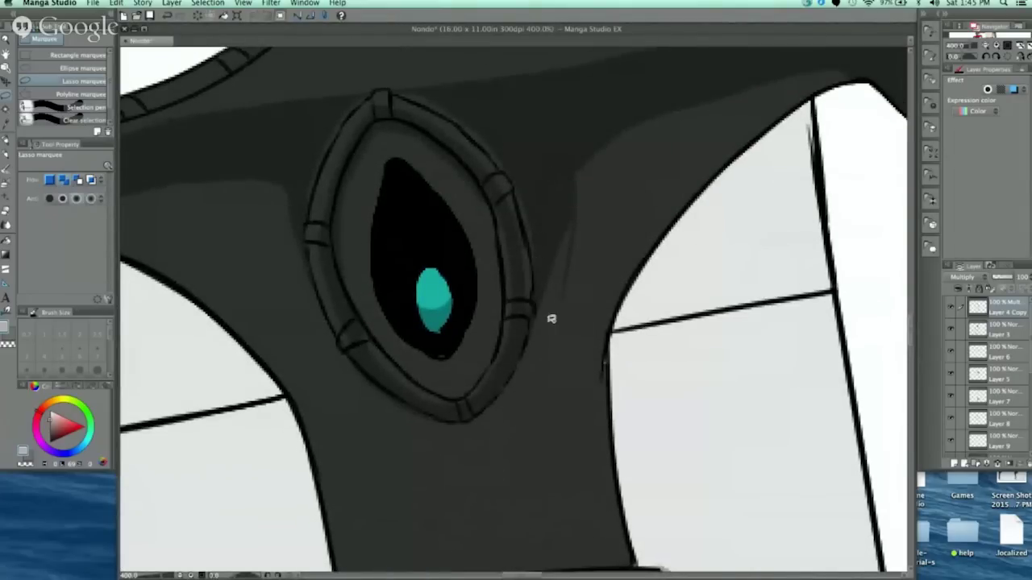
key("super+z")
key("super+z")
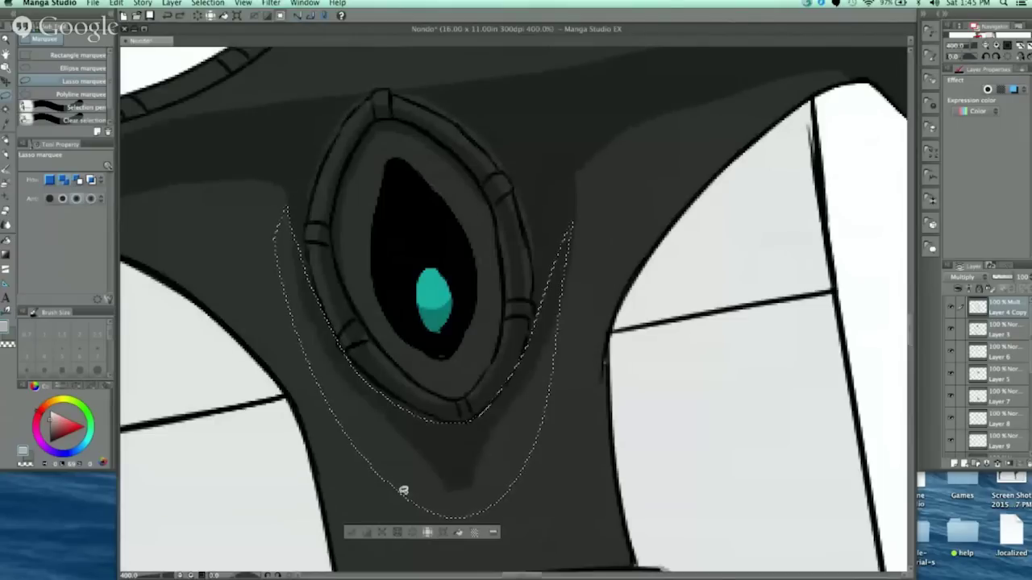
left_click(351, 533)
Step: Lasso the shadow below the oval gem frame, leaving a thin rim along the frame, clear it and deselect
mouse_move(316, 333)
left_mouse_down()
mouse_move(306, 186)
mouse_move(329, 113)
left_mouse_up()
left_click(418, 398)
mouse_move(392, 405)
left_mouse_down()
mouse_move(481, 425)
mouse_move(537, 369)
mouse_move(454, 516)
mouse_move(328, 366)
left_mouse_up()
right_click(488, 444)
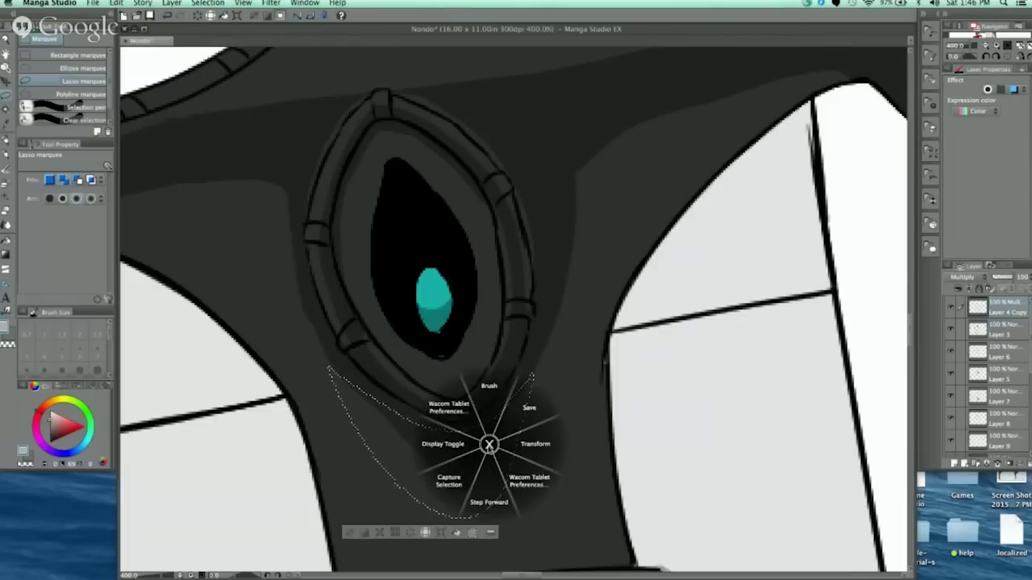
left_click(488, 444)
key("Delete")
left_click(370, 538)
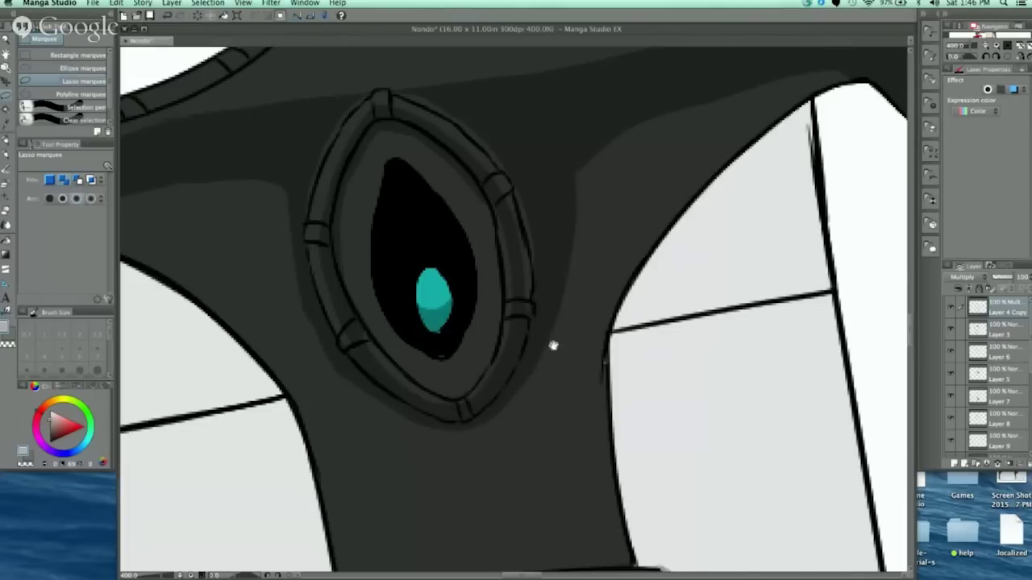
Step: Lasso the lower part of the guard's right arm, from beside the gem frame to the blade edge, clear its shadow and deselect
scroll(553, 355, "up", 5)
left_click_drag(491, 504, 512, 366)
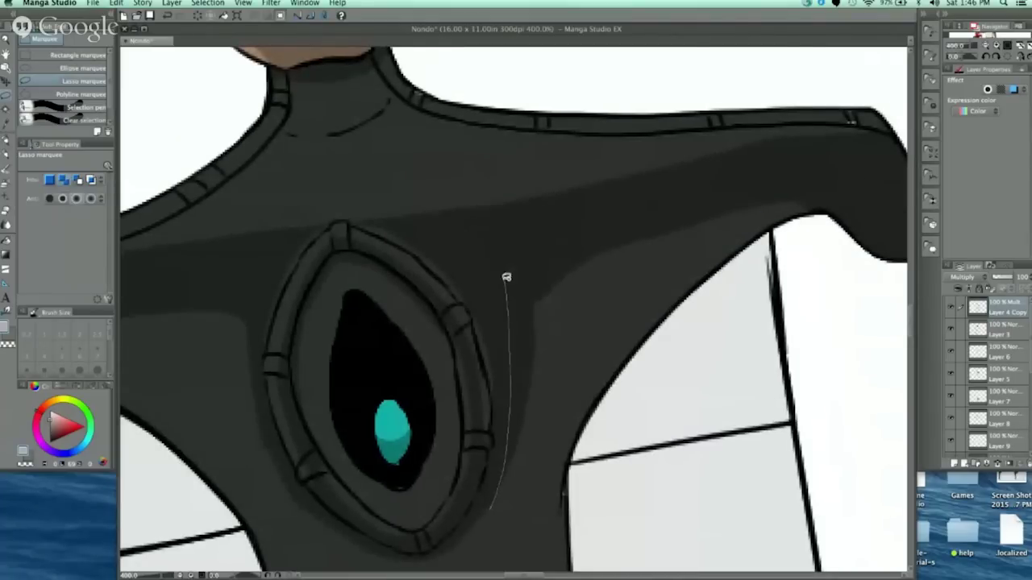
left_click_drag(574, 221, 785, 169)
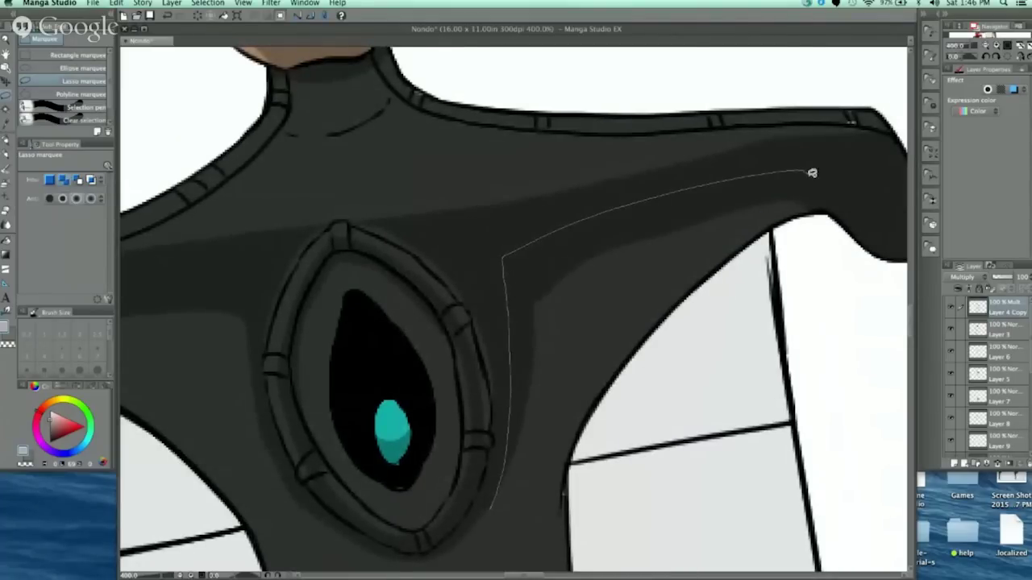
left_click_drag(837, 206, 516, 493)
scroll(615, 235, "down", 3)
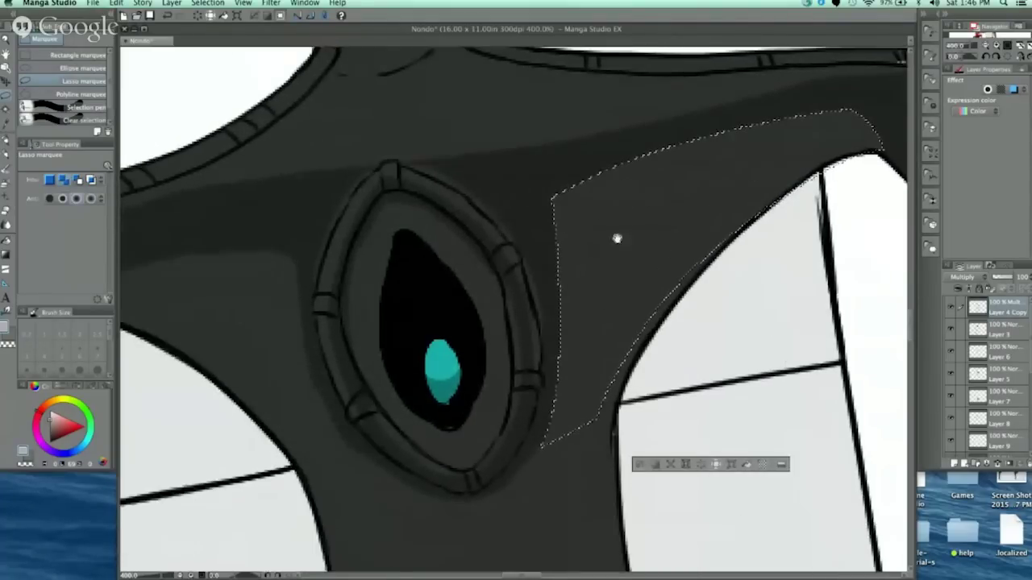
scroll(461, 292, "left", 2)
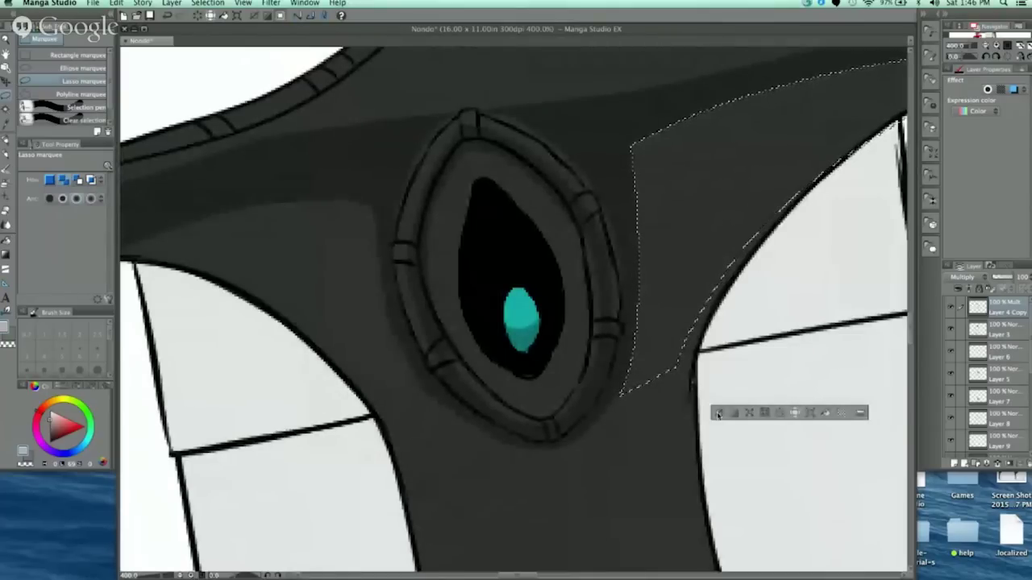
left_click(726, 331)
Step: Lasso the shadow above and to the right of the oval gem frame, clear it and deselect
scroll(726, 330, "down", 4)
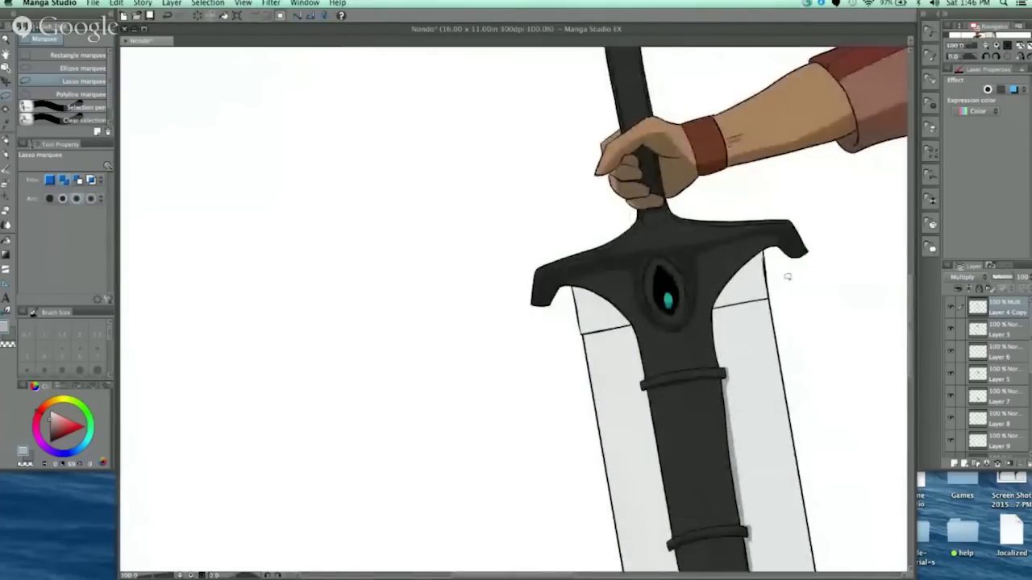
scroll(675, 304, "down", 2)
left_click_drag(665, 277, 710, 277)
scroll(552, 219, "up", 5)
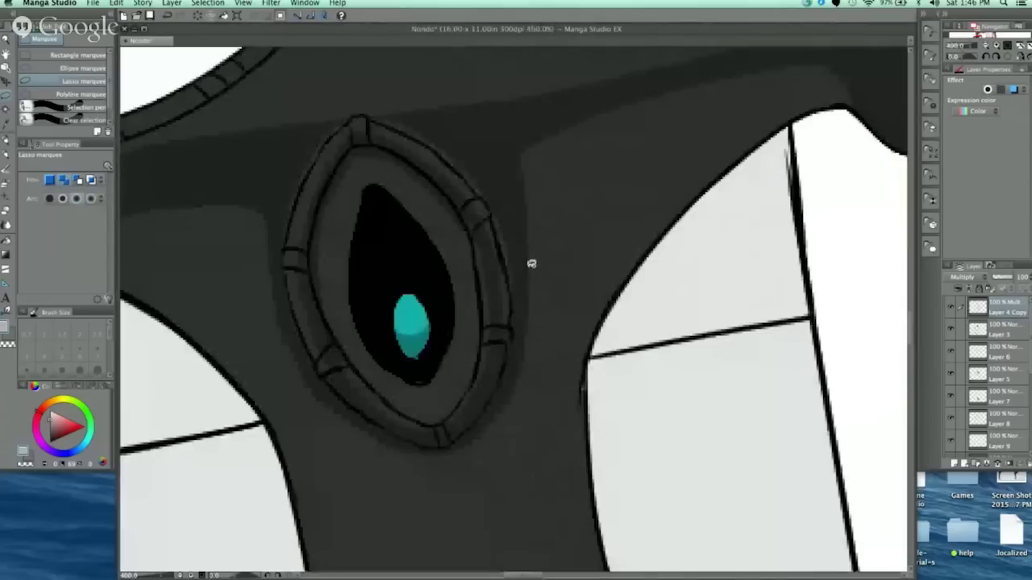
mouse_move(500, 222)
left_mouse_down()
mouse_move(392, 102)
mouse_move(569, 93)
left_mouse_up()
left_click(410, 383)
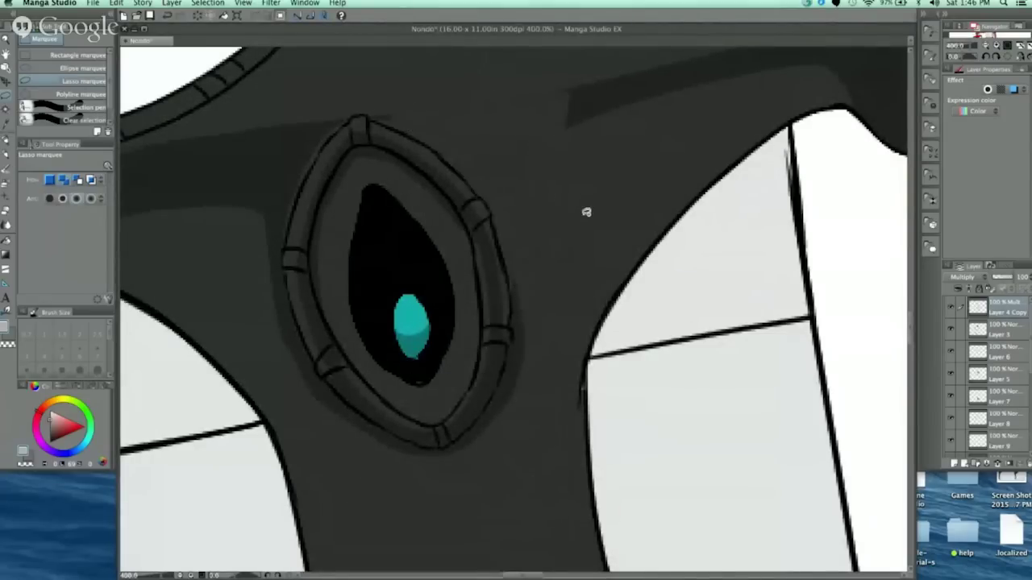
Step: Lasso the remaining shadow along the guard's right arm up to the curved end, clear it and deselect
scroll(475, 203, "up", 5)
scroll(475, 203, "right", 4)
mouse_move(453, 208)
left_mouse_down()
mouse_move(634, 230)
mouse_move(712, 219)
mouse_move(735, 173)
mouse_move(441, 201)
left_mouse_up()
key("Delete")
left_click(549, 277)
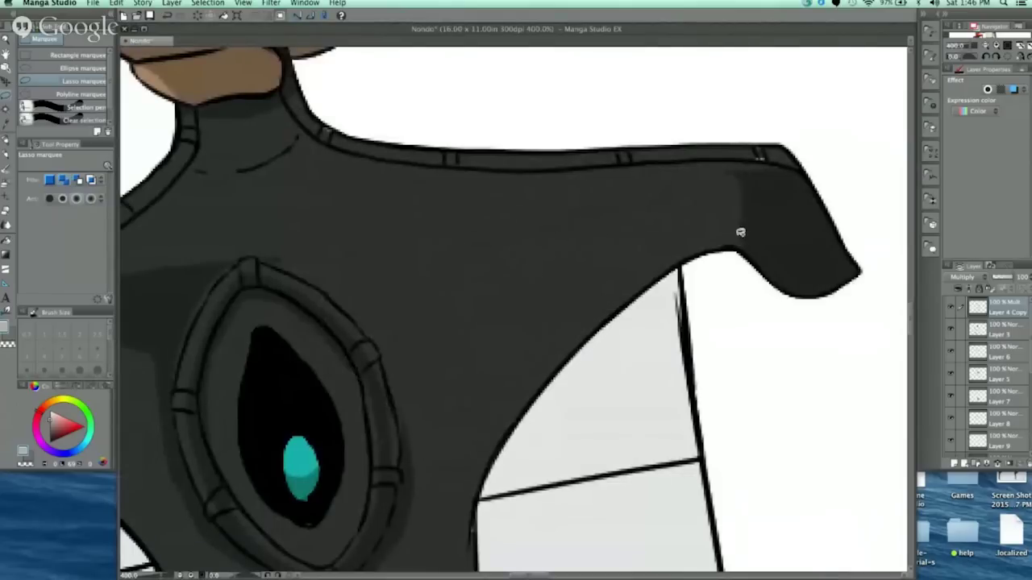
Step: Clear the shadow on the curved end of the guard's right arm, keeping only a small shaded area at its tip
mouse_move(784, 278)
left_mouse_down()
mouse_move(841, 250)
mouse_move(808, 171)
mouse_move(698, 175)
left_mouse_up()
key("Delete")
left_click(703, 296)
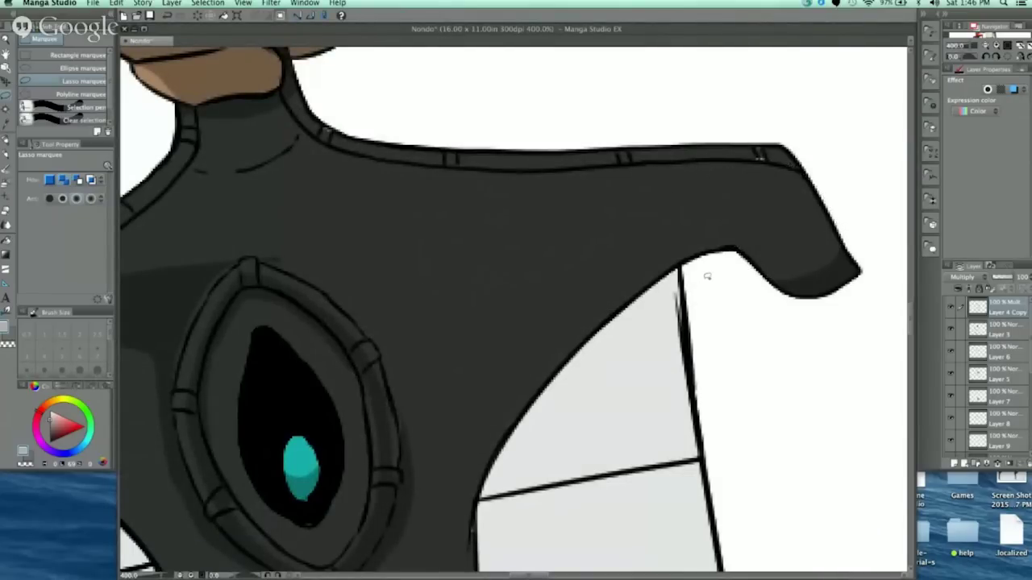
Step: Lasso the remaining shadow across the guard's left arm and clear it
left_click_drag(385, 278, 690, 186)
mouse_move(592, 225)
left_mouse_down()
mouse_move(569, 369)
mouse_move(451, 286)
mouse_move(311, 311)
mouse_move(245, 349)
mouse_move(144, 338)
mouse_move(495, 148)
mouse_move(577, 137)
left_mouse_up()
left_click_drag(671, 171, 658, 165)
left_click_drag(604, 187, 645, 145)
left_click(341, 421)
Step: Review the shading on the sword, its grip and pommel, and the whole character at several magnifications
left_click(651, 186, "alt")
left_click(697, 171, "alt")
left_click(707, 194, "alt")
left_click_drag(736, 332, 453, 277)
left_click_drag(603, 360, 520, 214)
left_click(520, 256, "alt")
left_click(518, 277, "alt")
left_click_drag(509, 370, 476, 425)
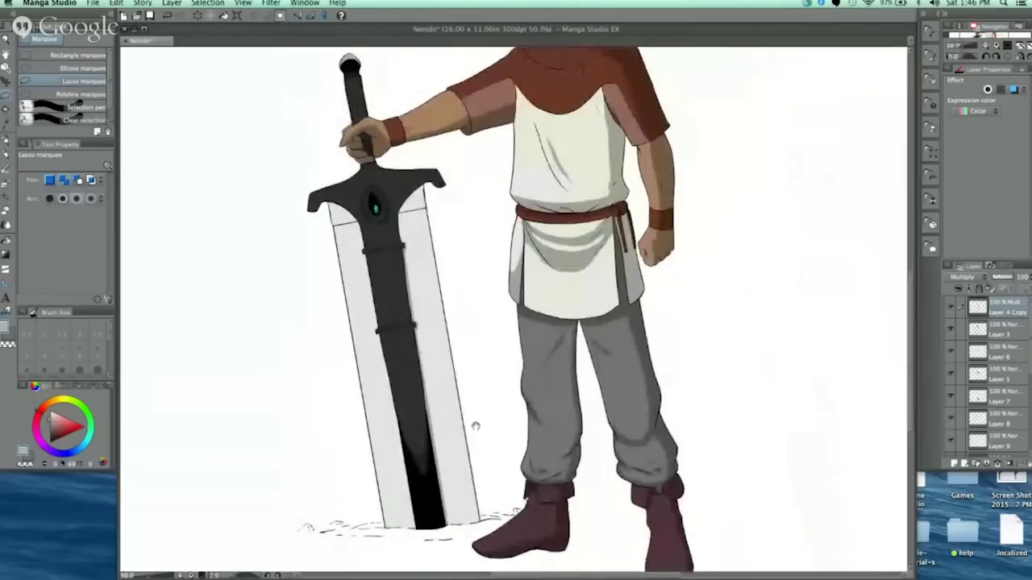
left_click_drag(496, 325, 474, 409)
scroll(454, 354, "up", 2)
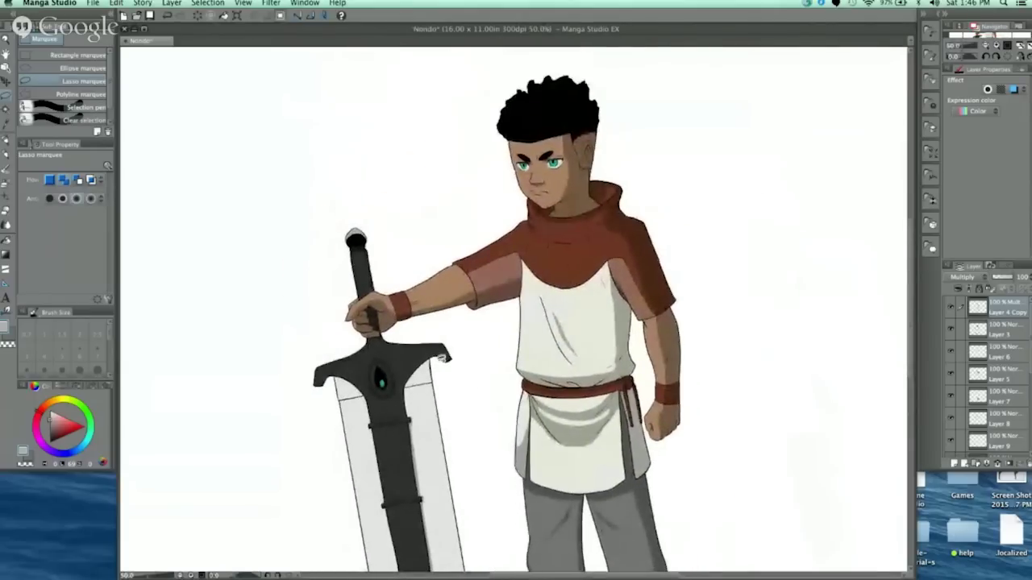
scroll(371, 266, "up", 5)
scroll(366, 276, "down", 2)
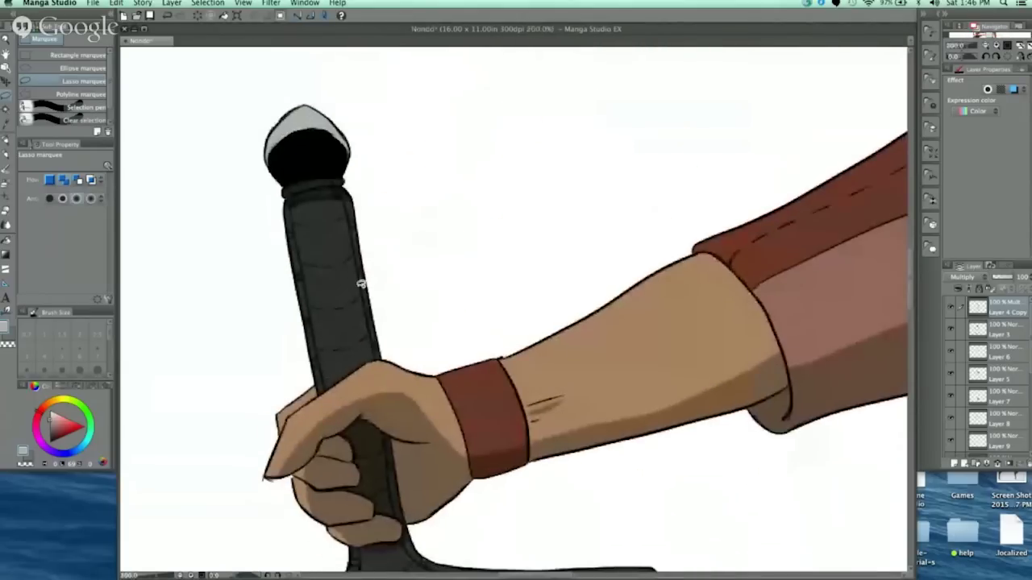
scroll(585, 251, "down", 2)
scroll(585, 251, "down", 3)
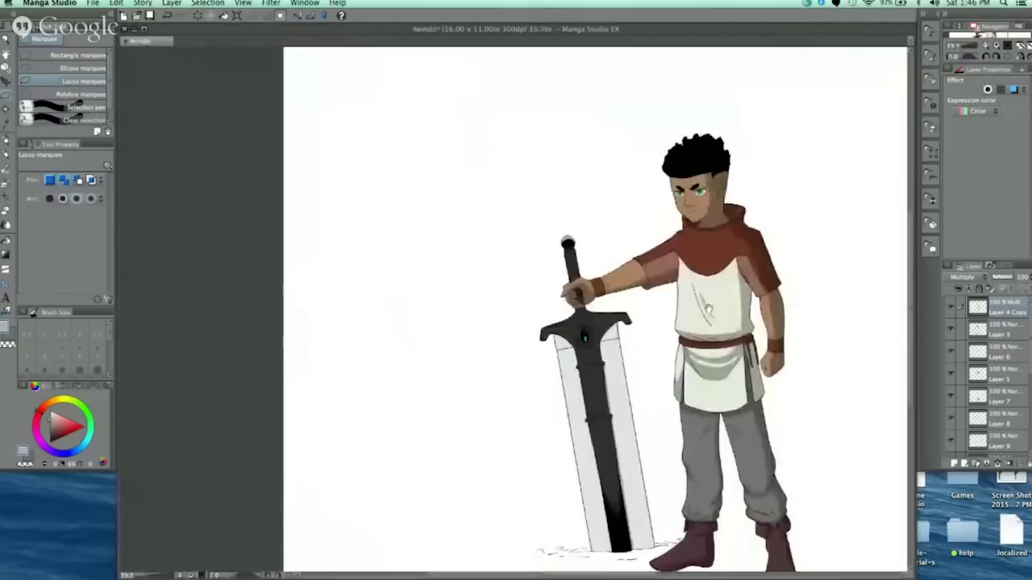
left_click_drag(708, 309, 663, 266)
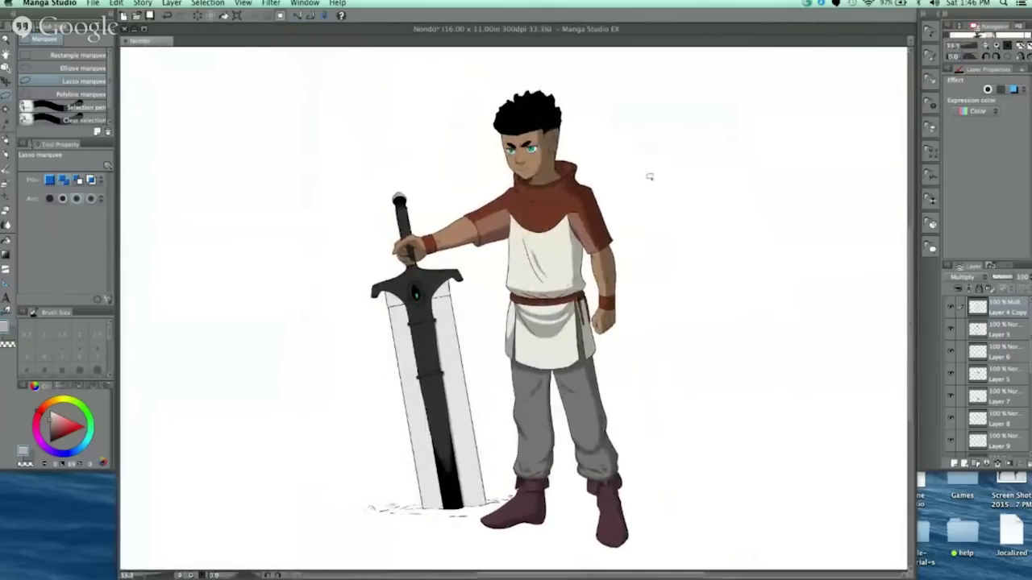
left_click_drag(627, 179, 622, 209)
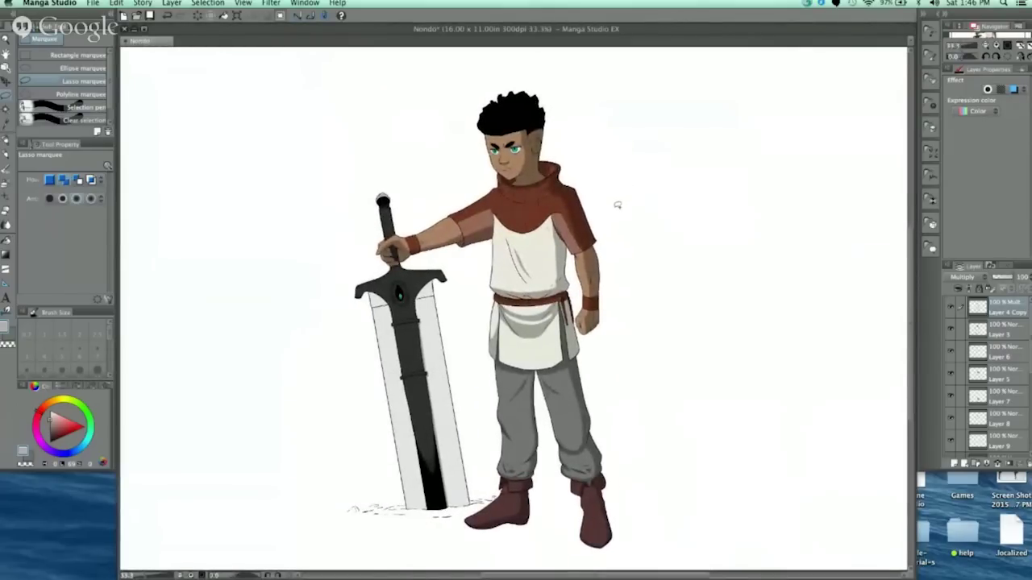
mouse_move(658, 337)
left_mouse_down()
mouse_move(613, 327)
mouse_move(621, 310)
left_mouse_up()
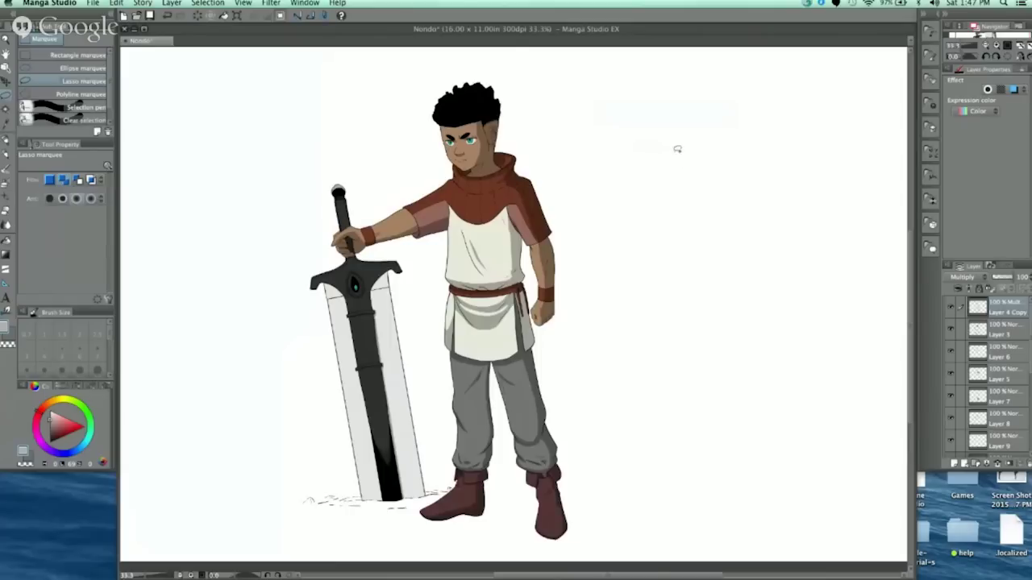